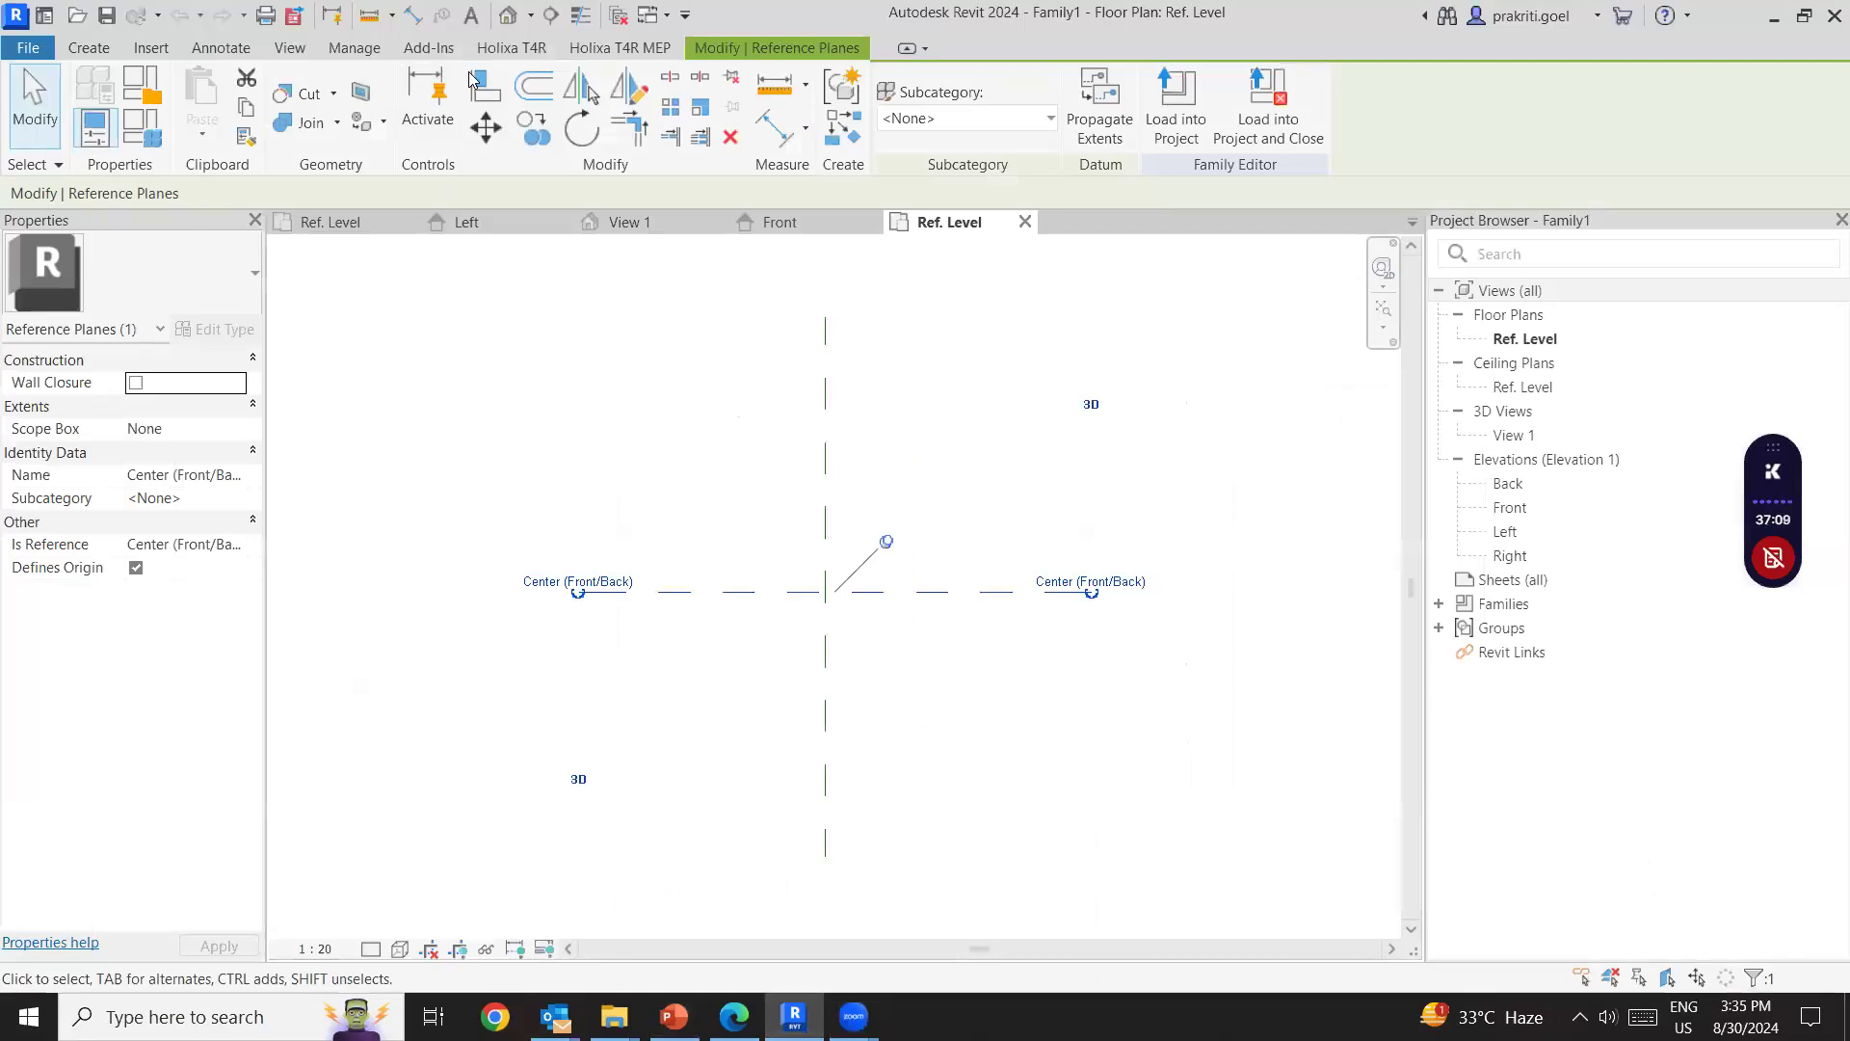
# Close the inactive views and show the Office Workstation family in its default 3D view with thin lines.
pyautogui.click(617, 15)
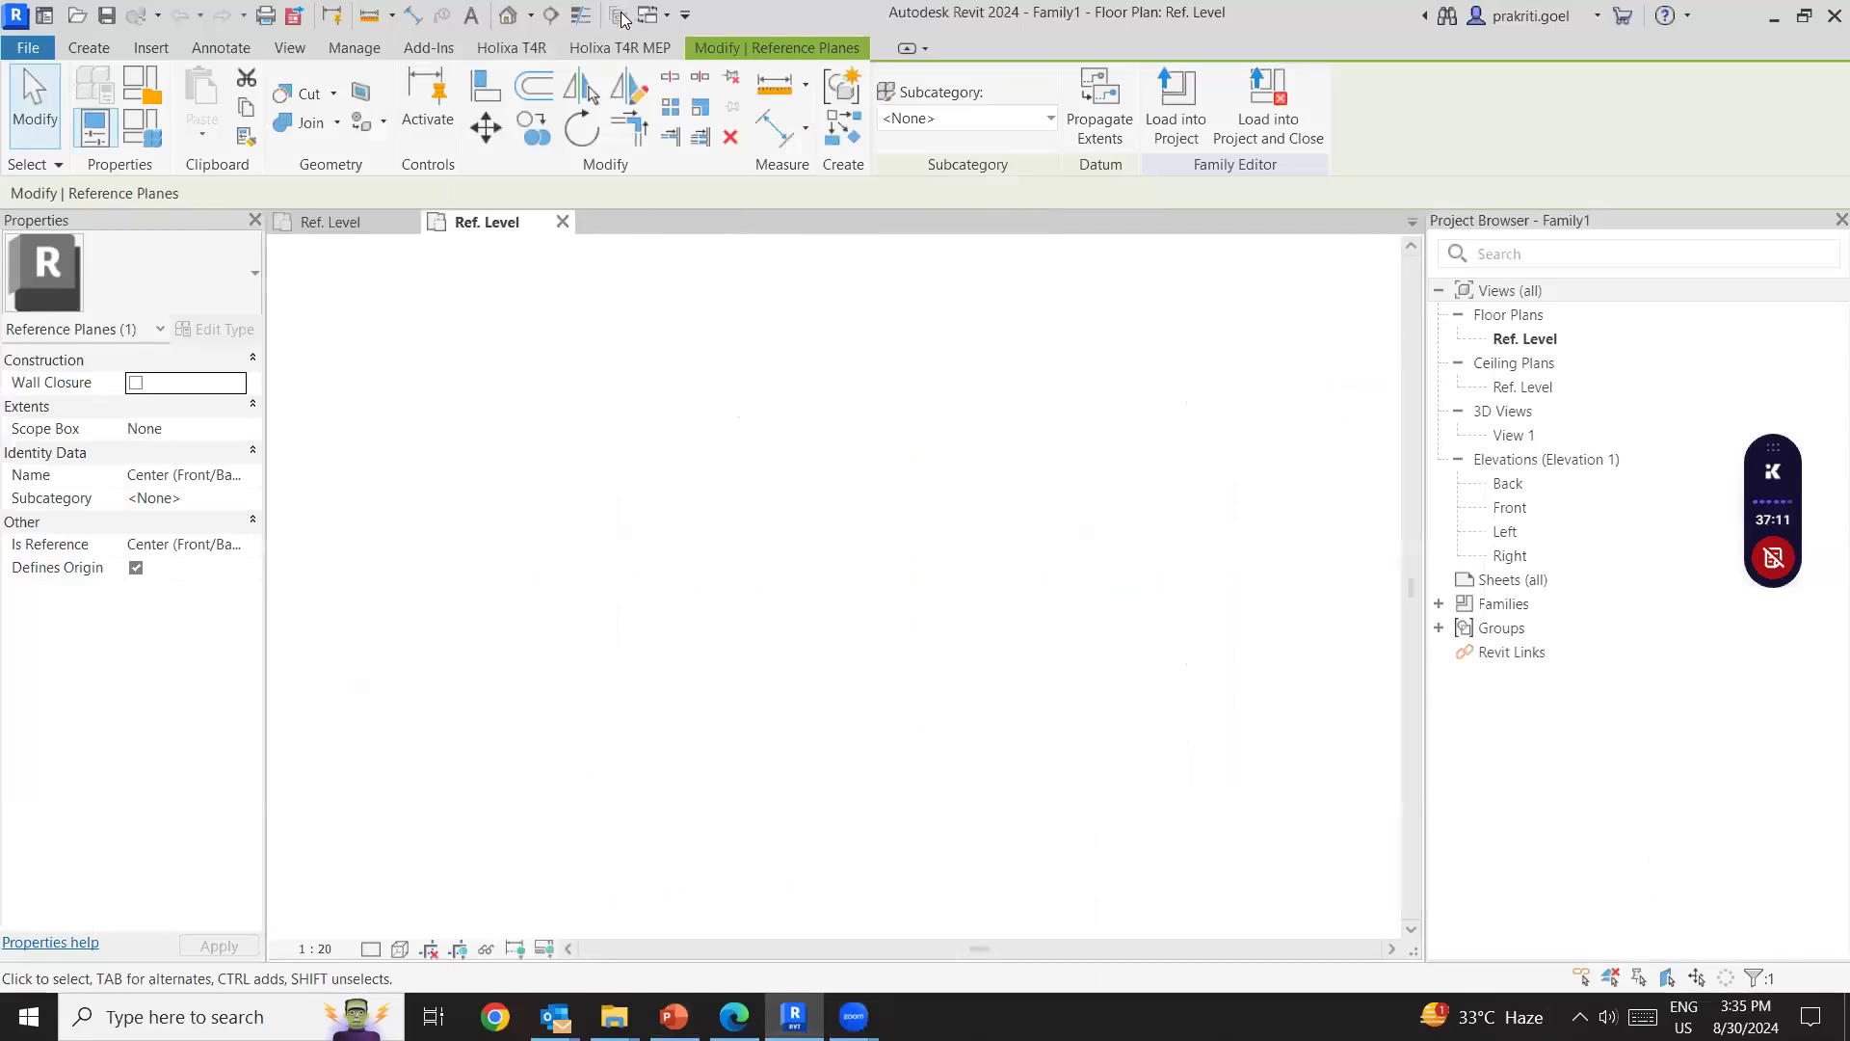
pyautogui.click(339, 228)
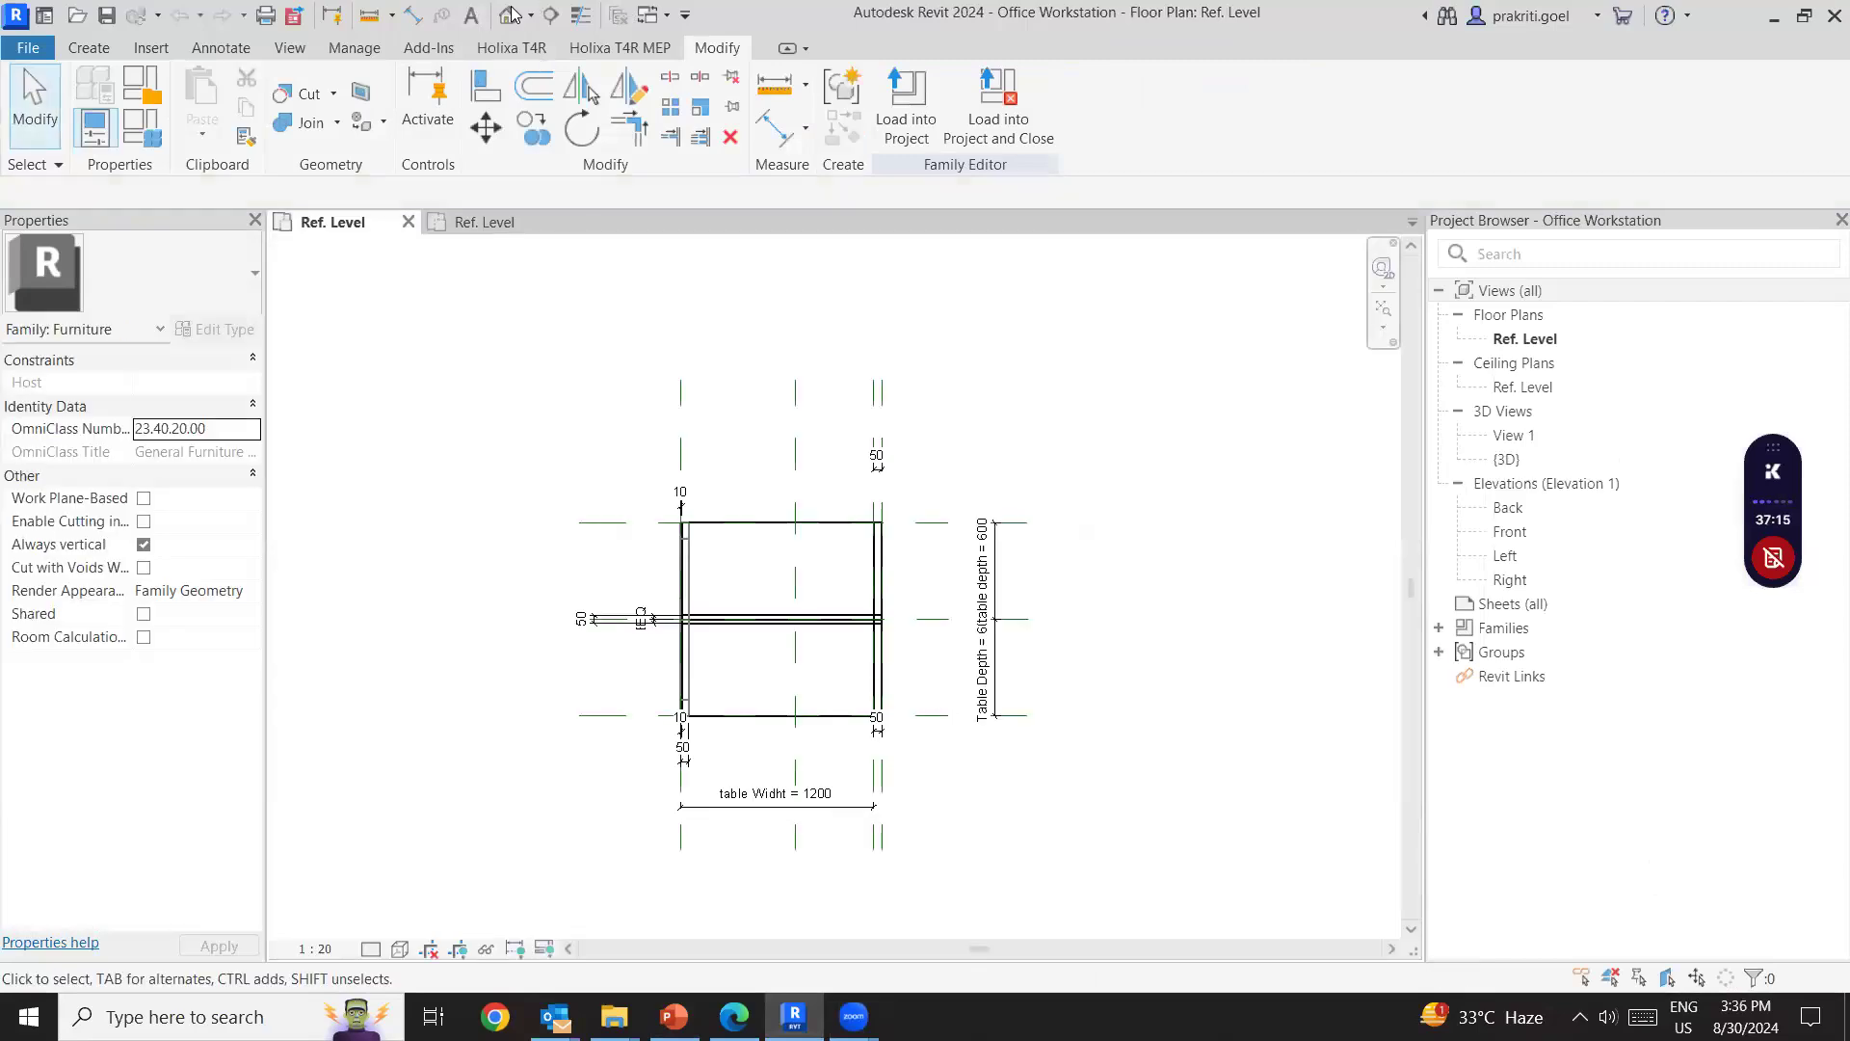
pyautogui.click(508, 14)
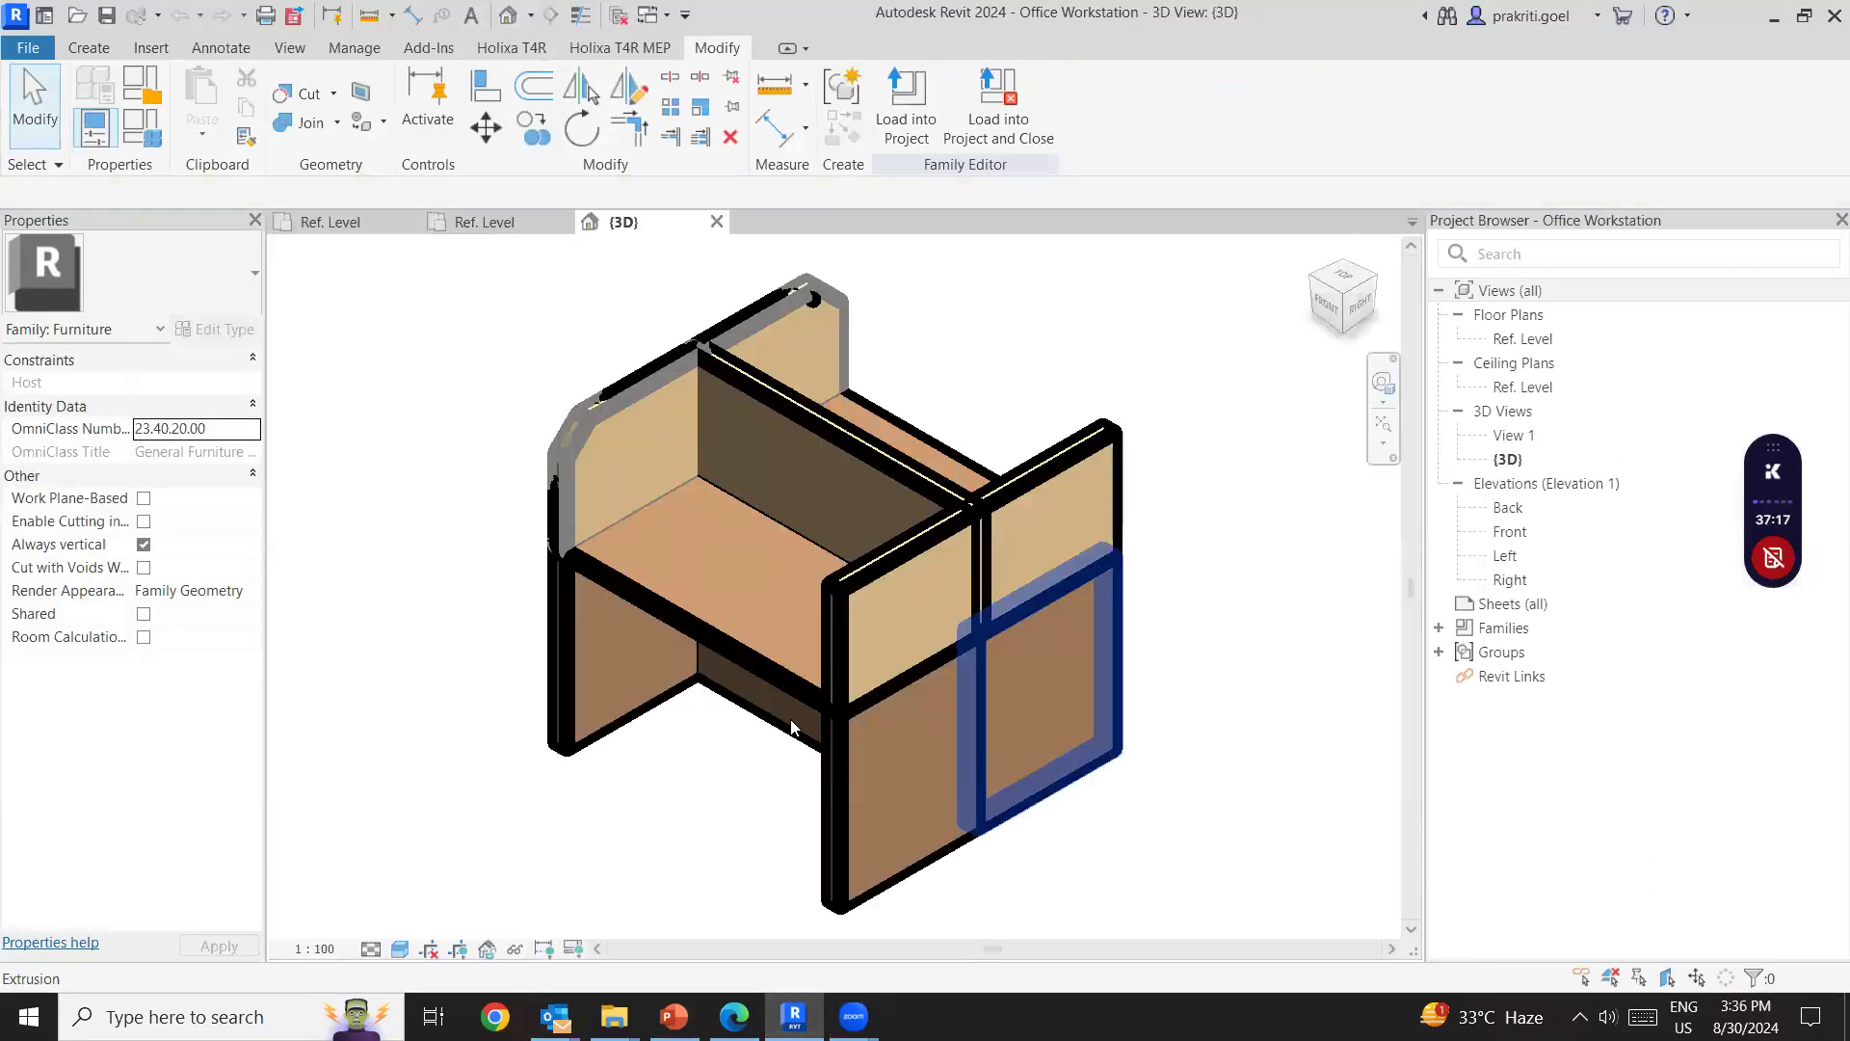
pyautogui.scroll(1, 793, 727)
pyautogui.click(579, 14)
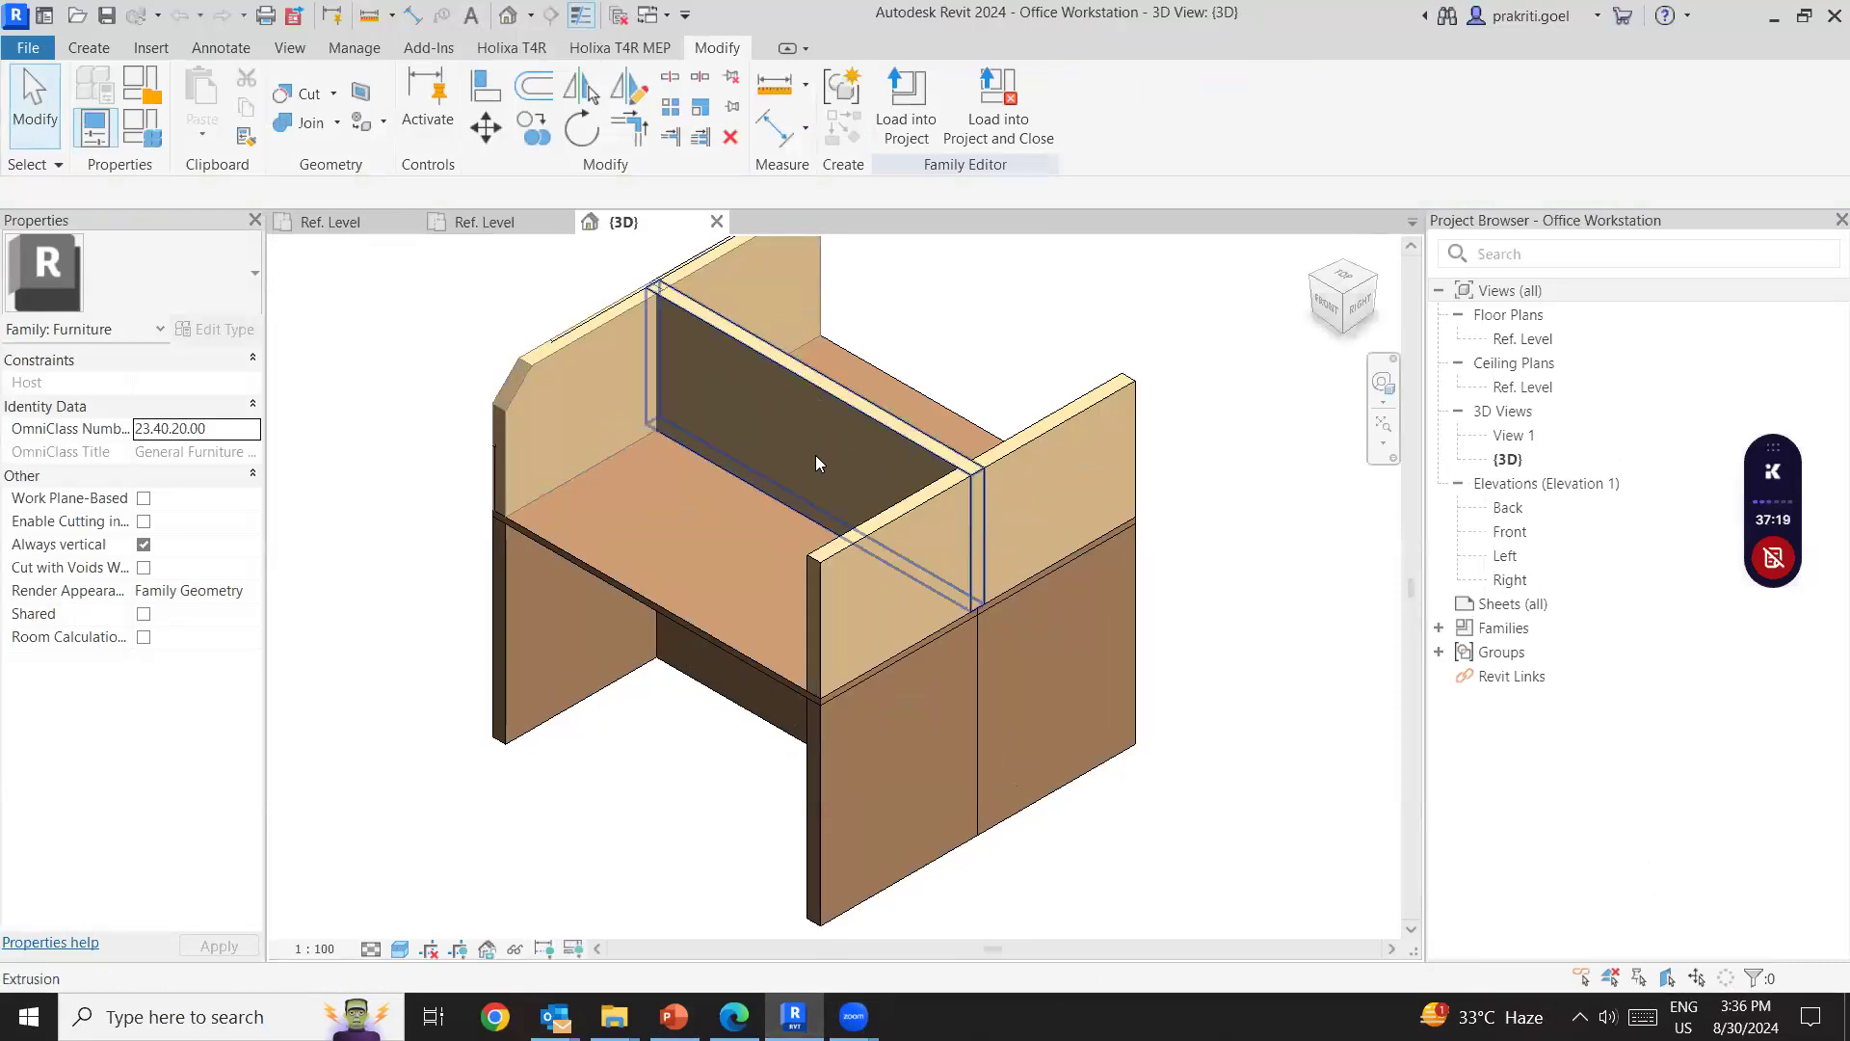
pyautogui.scroll(-1, 815, 455)
pyautogui.scroll(-1, 858, 544)
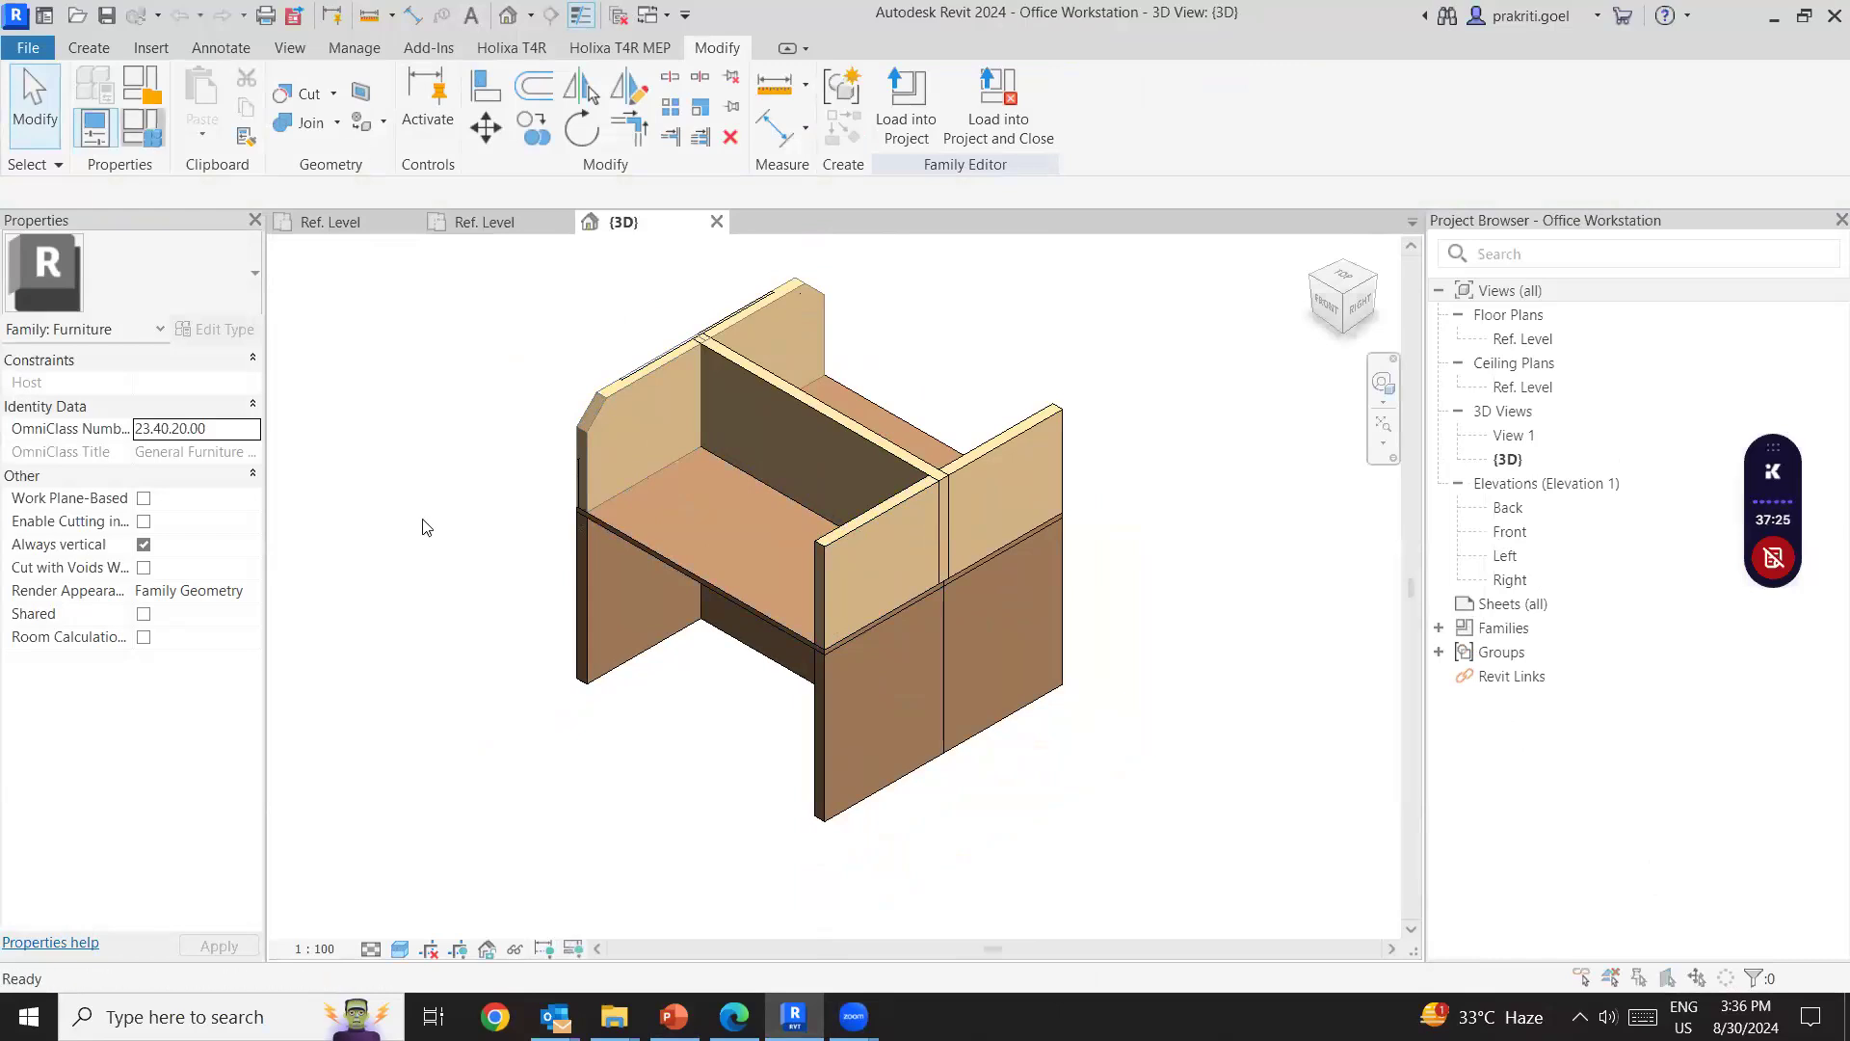
# Review the workstation's visibility, material, dimension and formula parameters in Family Types, leaving them as they are.
pyautogui.press('f')
pyautogui.press('t')
pyautogui.scroll(-5, 397, 655)
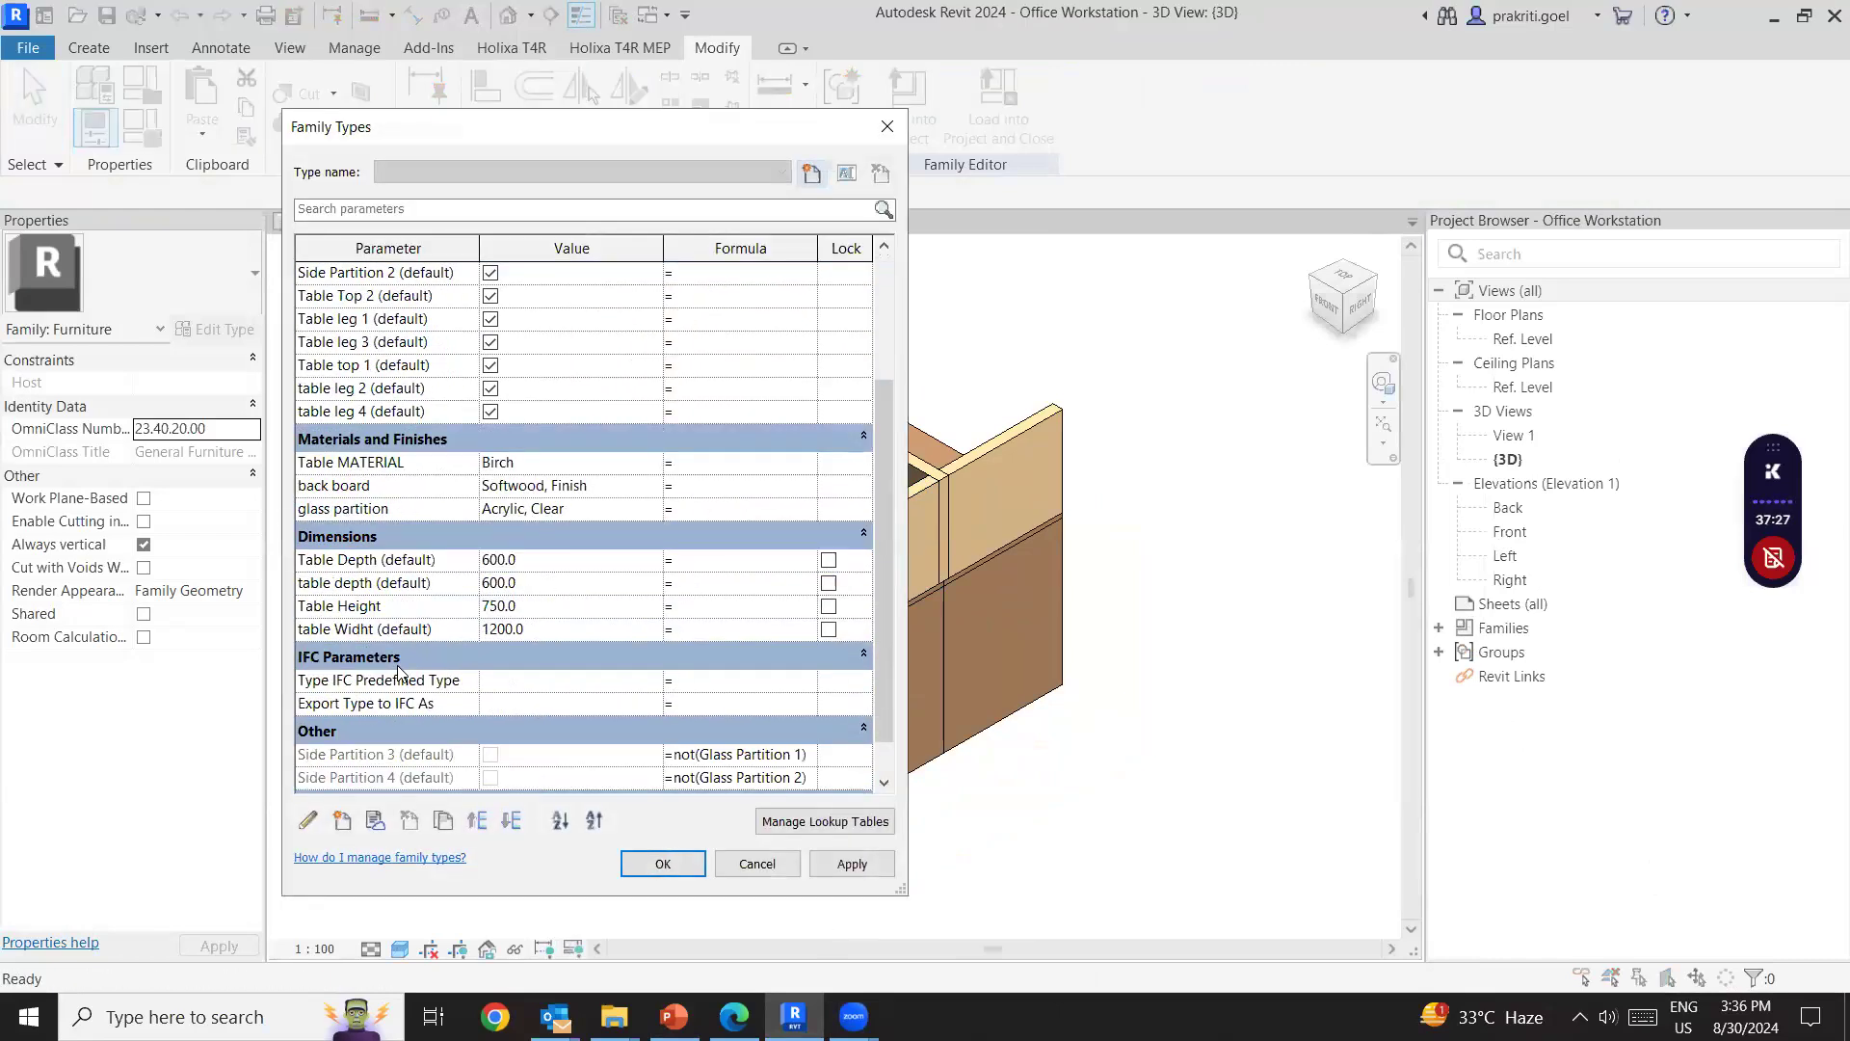
pyautogui.scroll(-1, 398, 671)
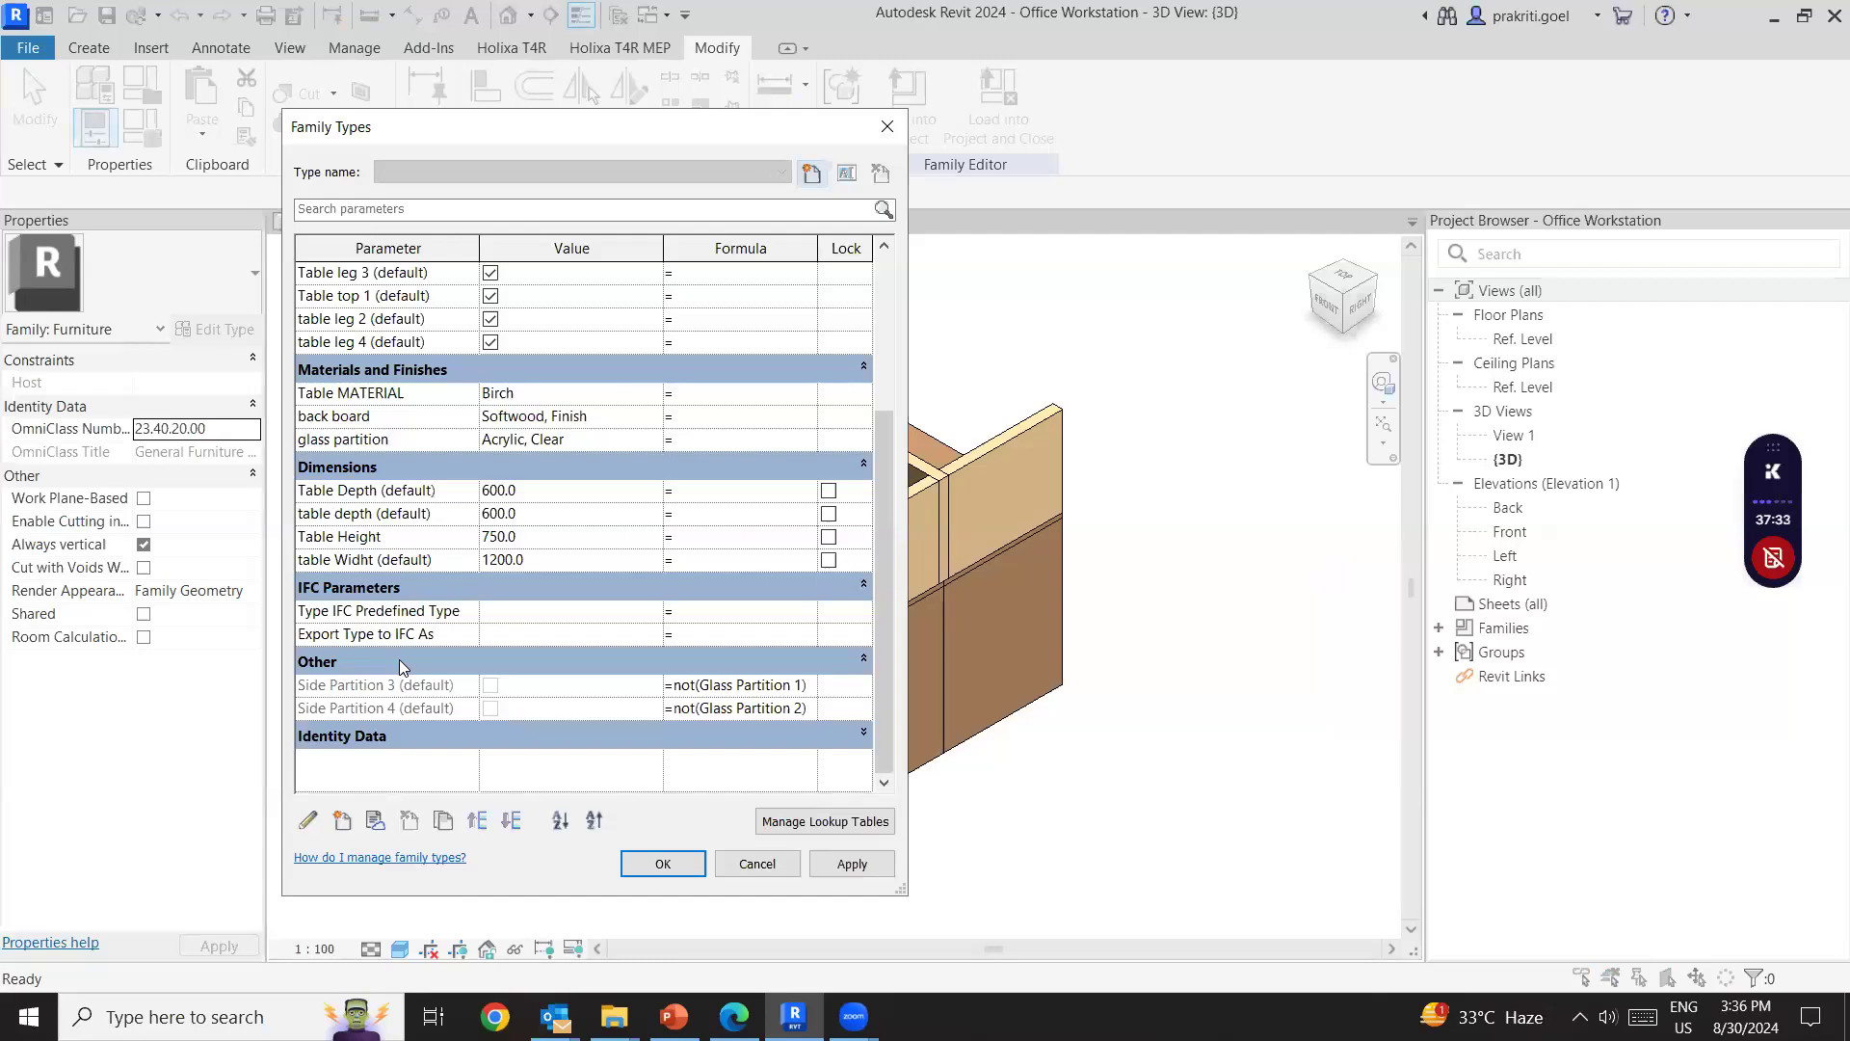
pyautogui.click(888, 126)
# Create a new project from the DefaultMetric.rte template in the English templates folder.
pyautogui.click(29, 48)
pyautogui.moveTo(147, 140)
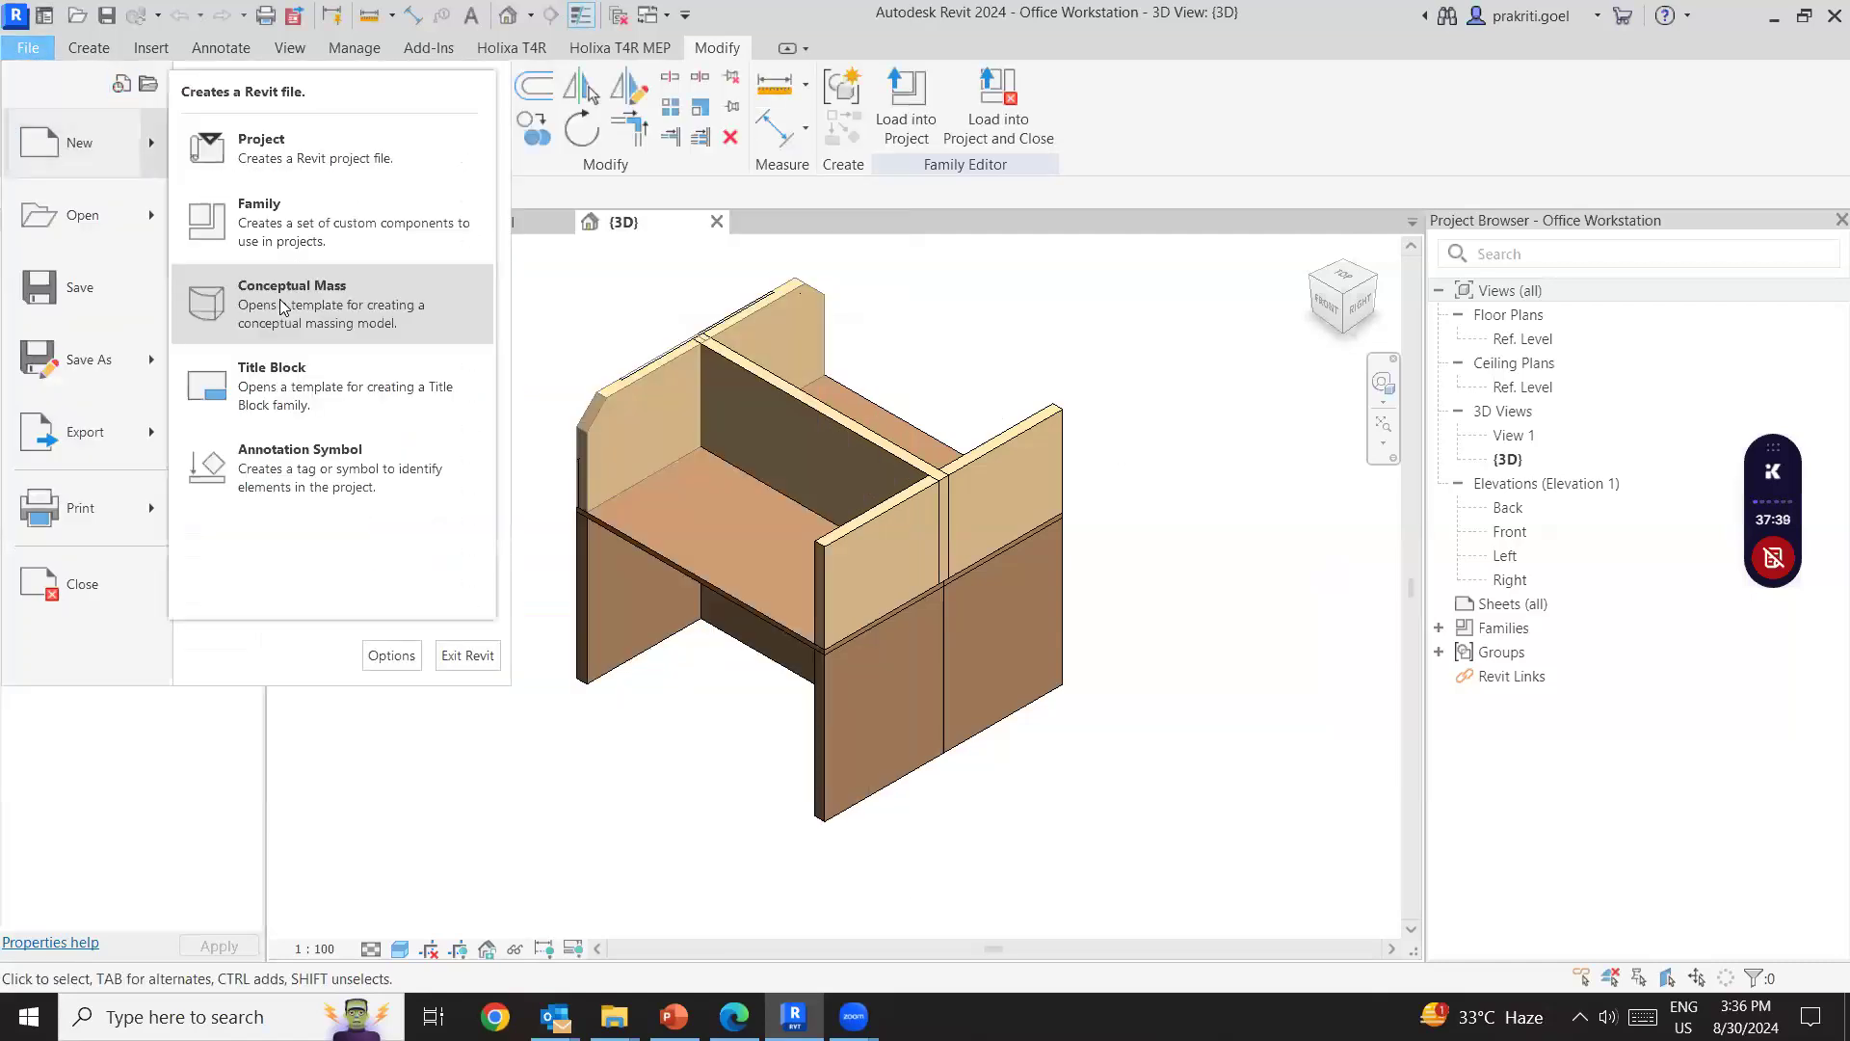
pyautogui.click(323, 175)
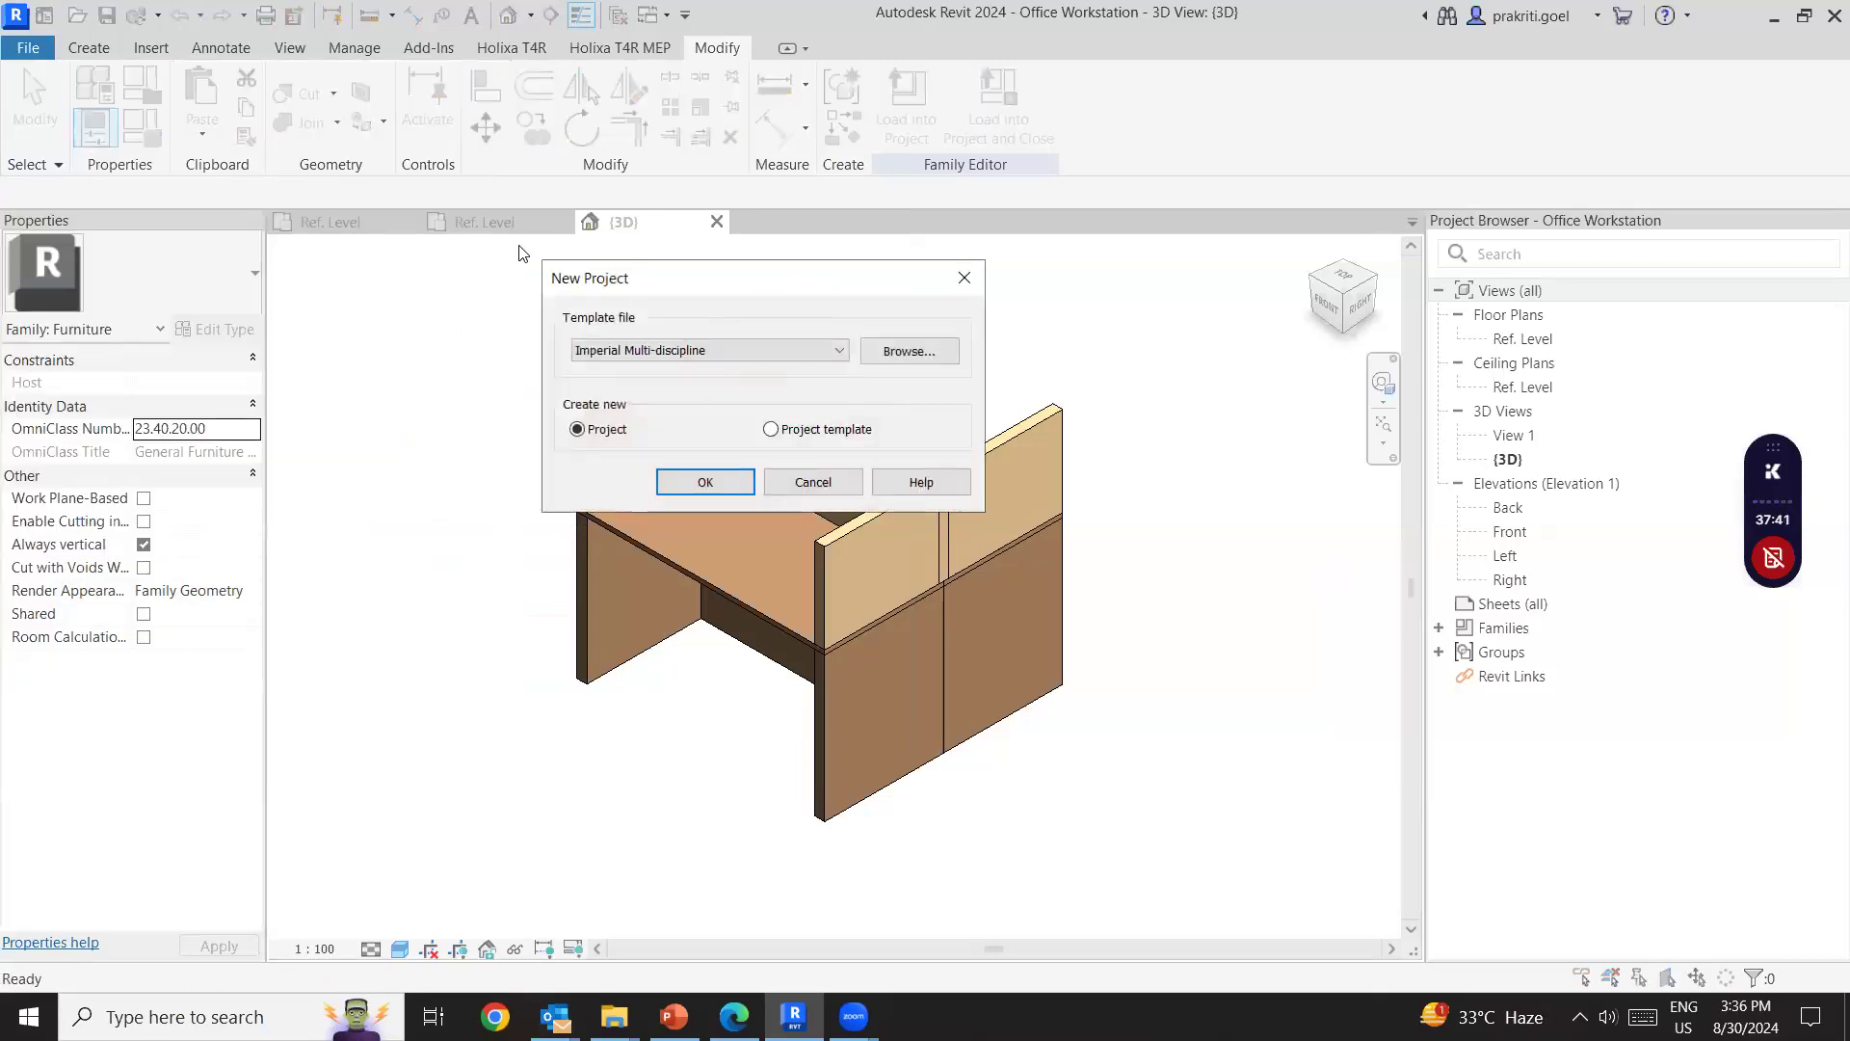
pyautogui.click(695, 350)
pyautogui.click(695, 369)
pyautogui.click(946, 354)
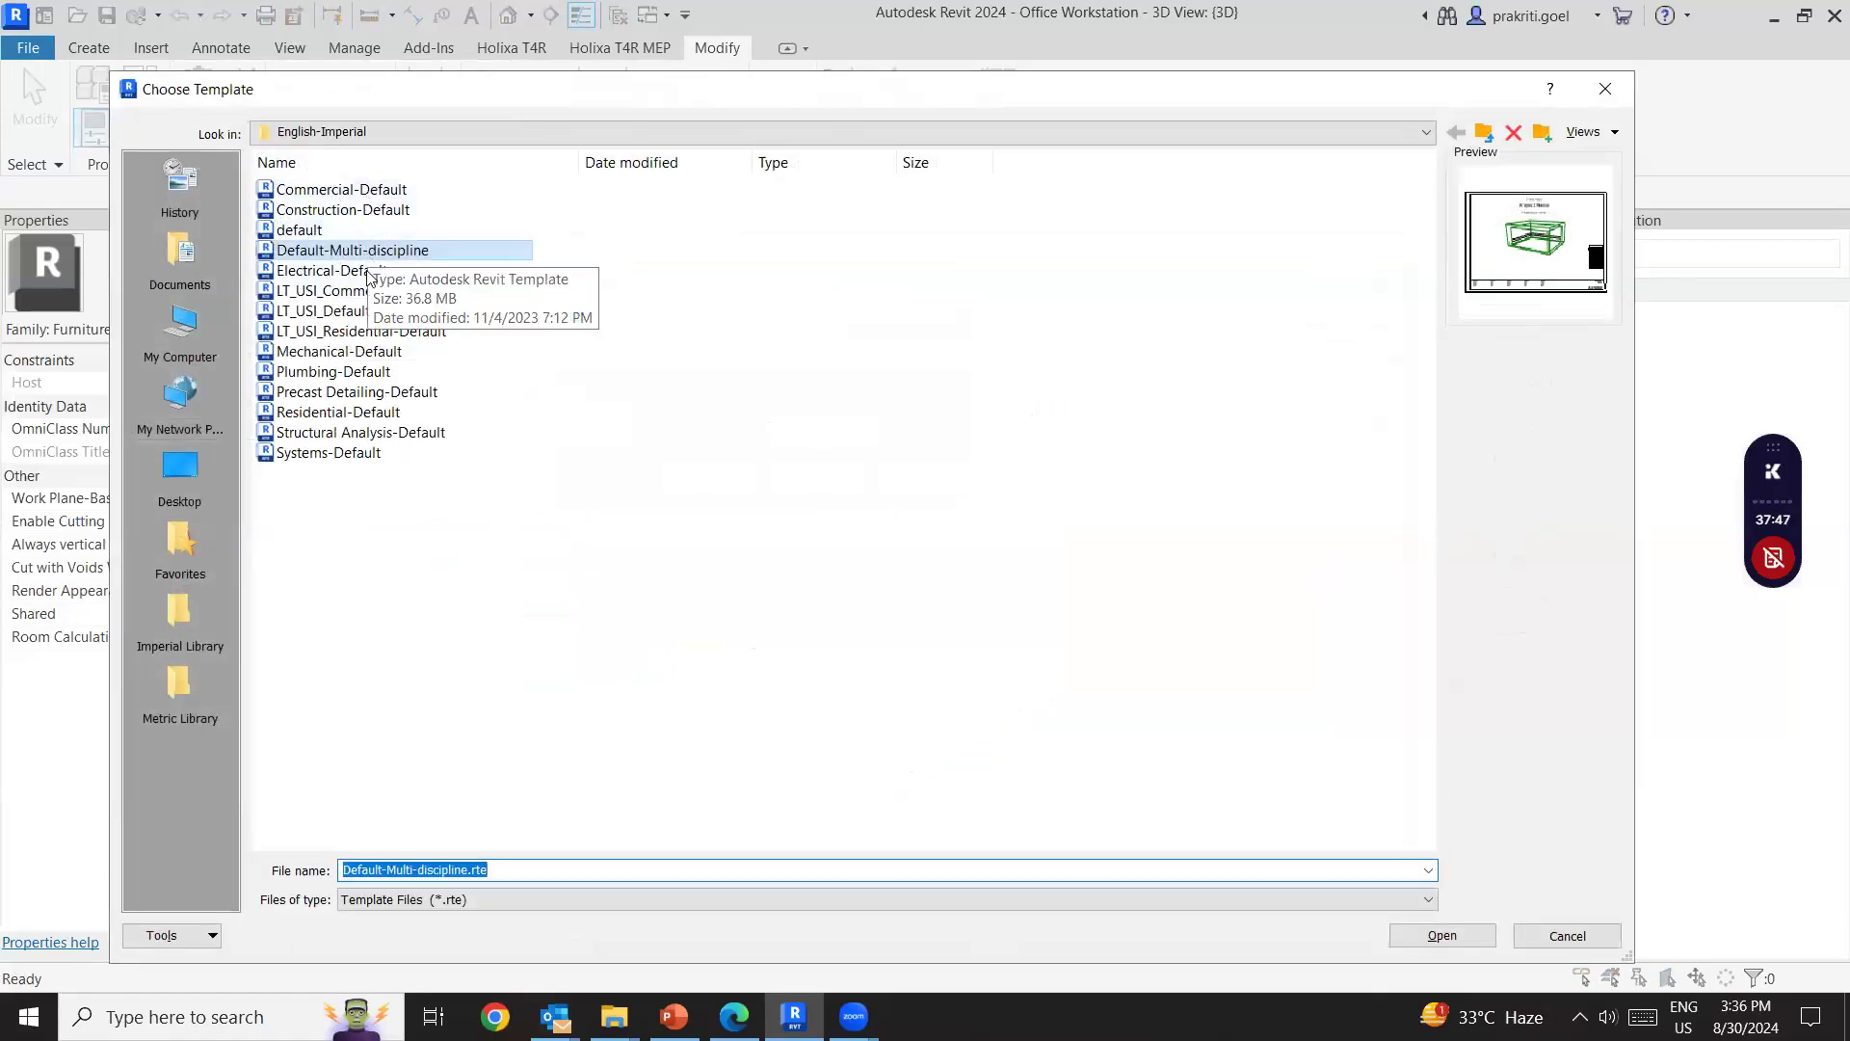
pyautogui.click(433, 132)
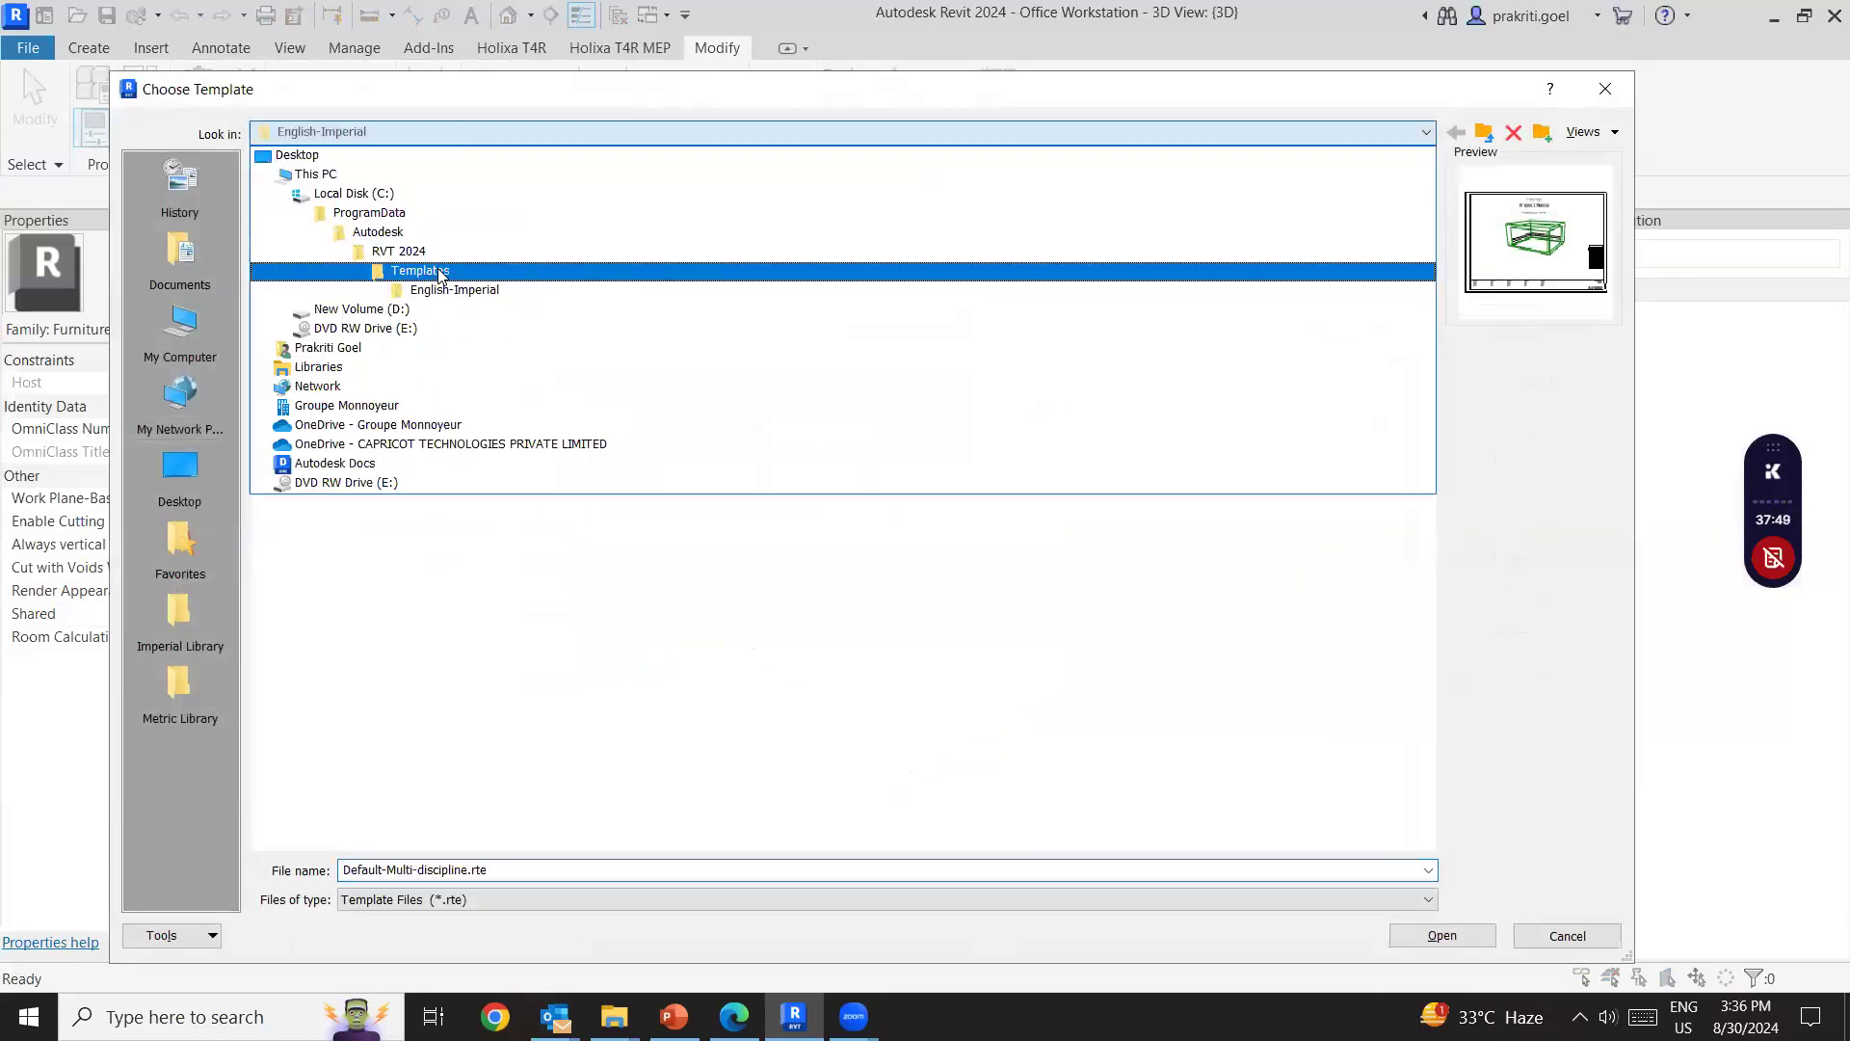
pyautogui.click(372, 255)
pyautogui.doubleClick(328, 230)
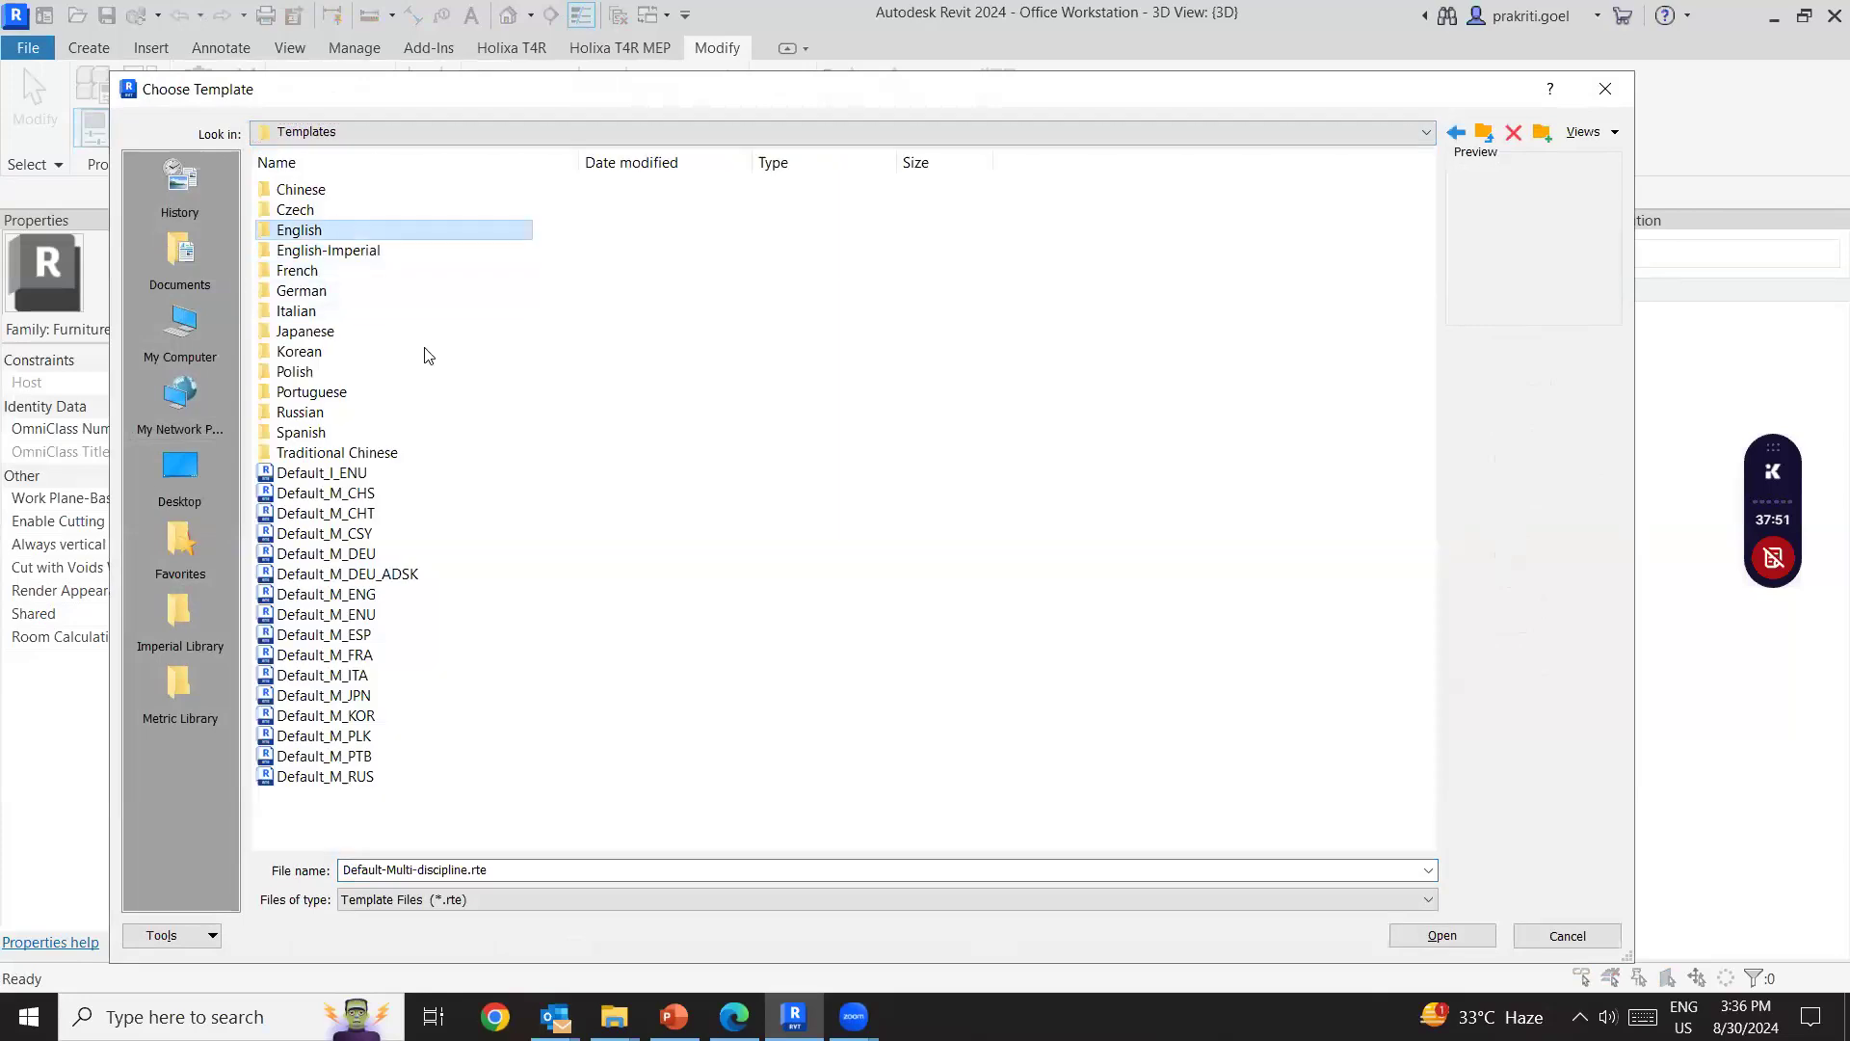
pyautogui.doubleClick(361, 313)
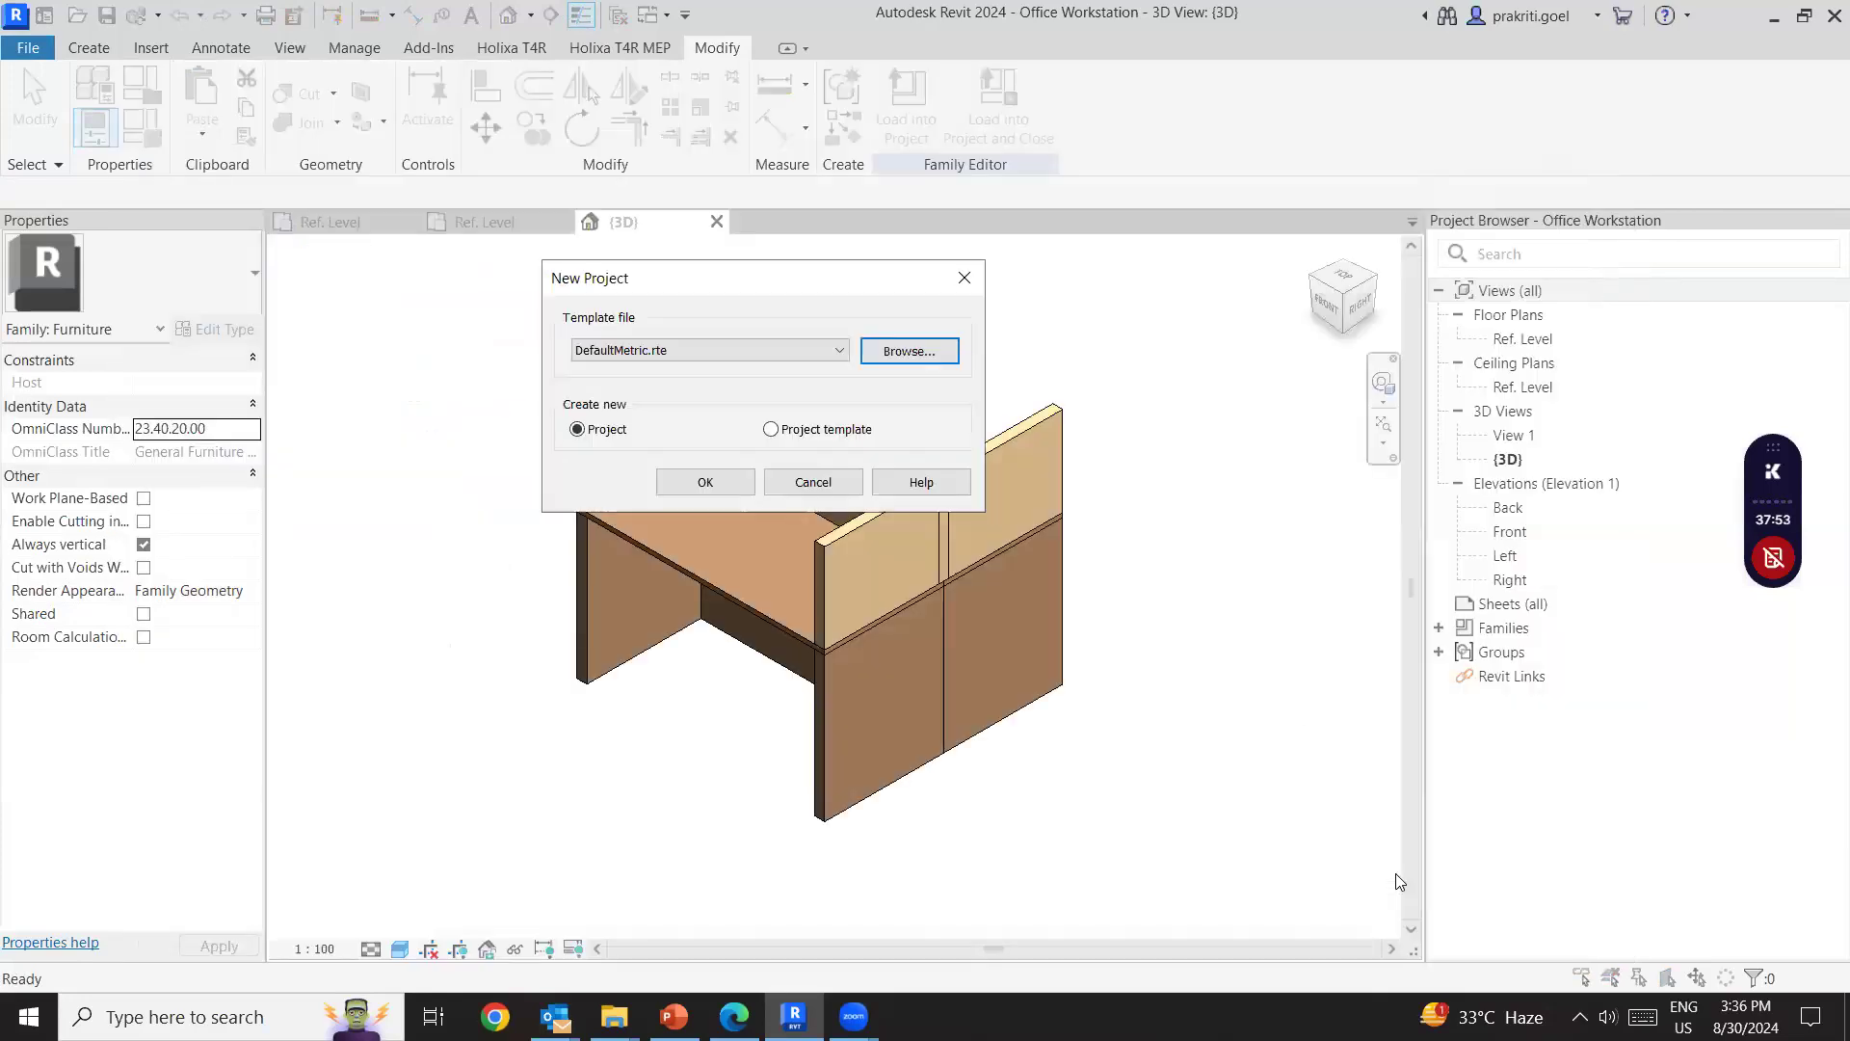
pyautogui.click(702, 483)
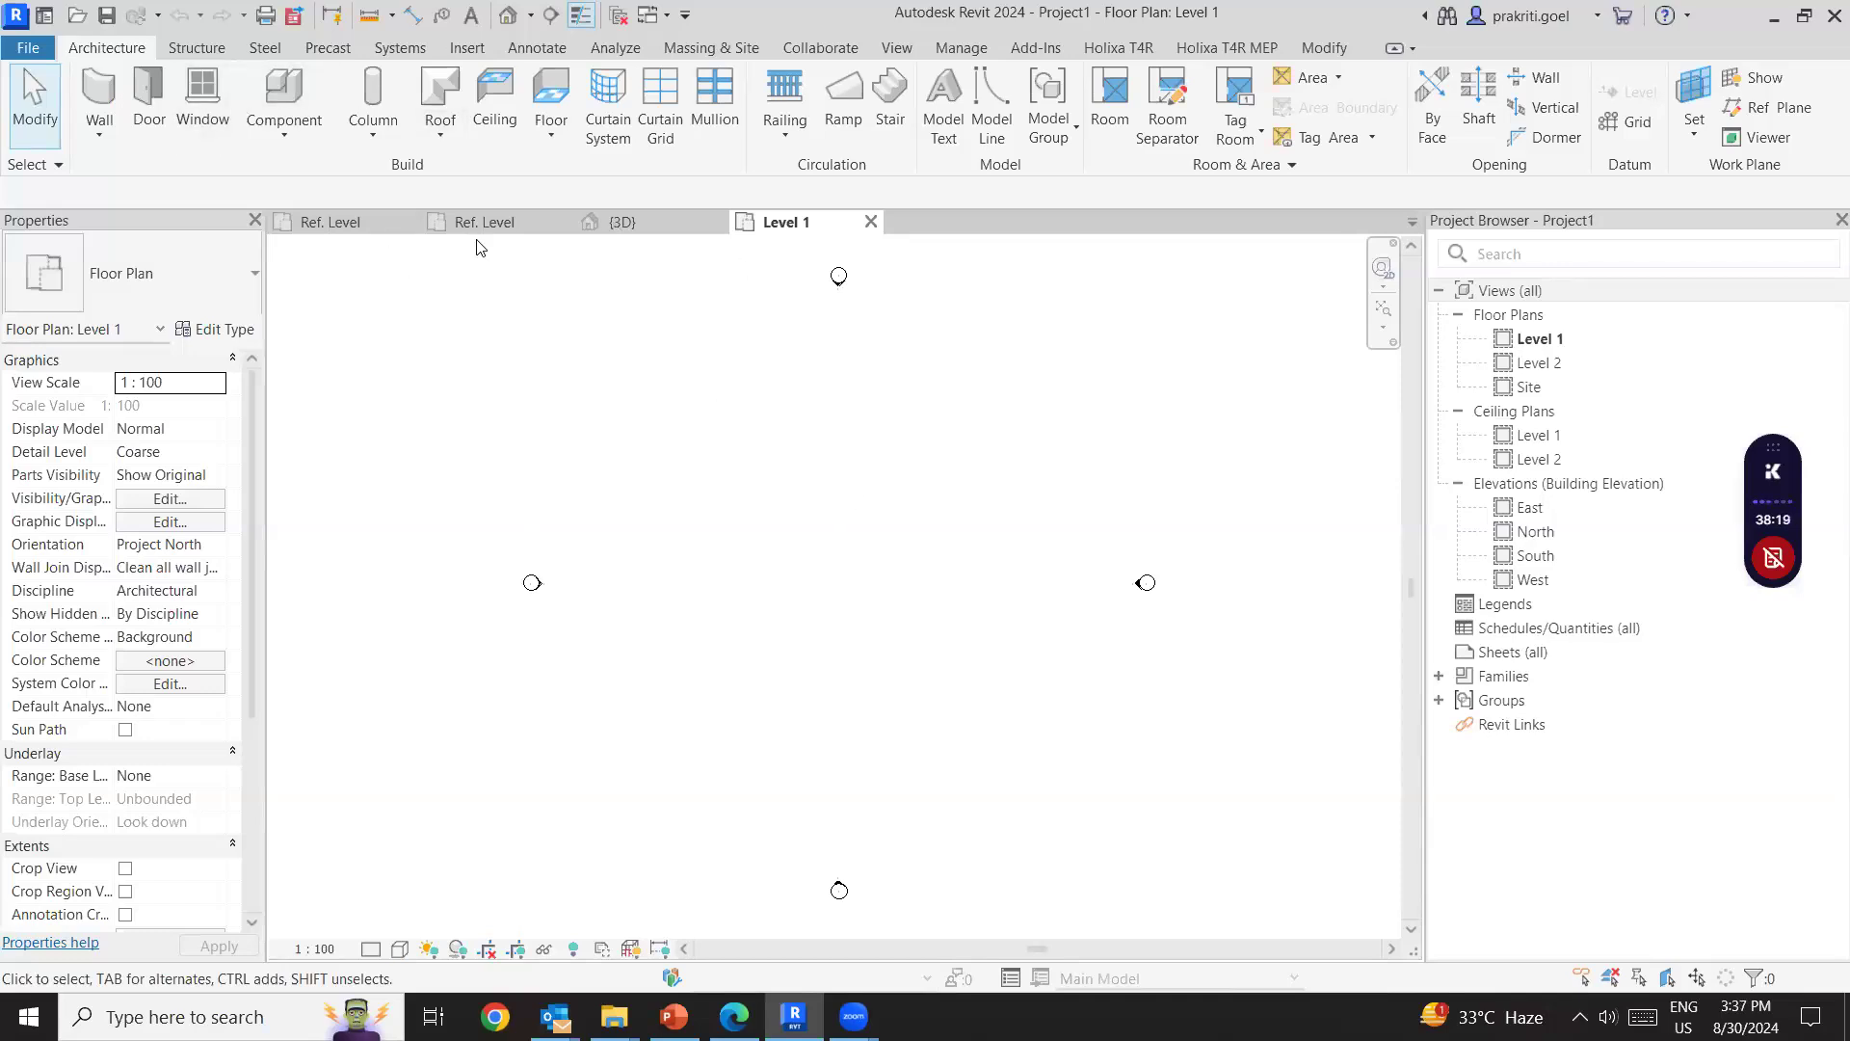
# Load the Office Workstation family into Project1 only.
pyautogui.click(324, 223)
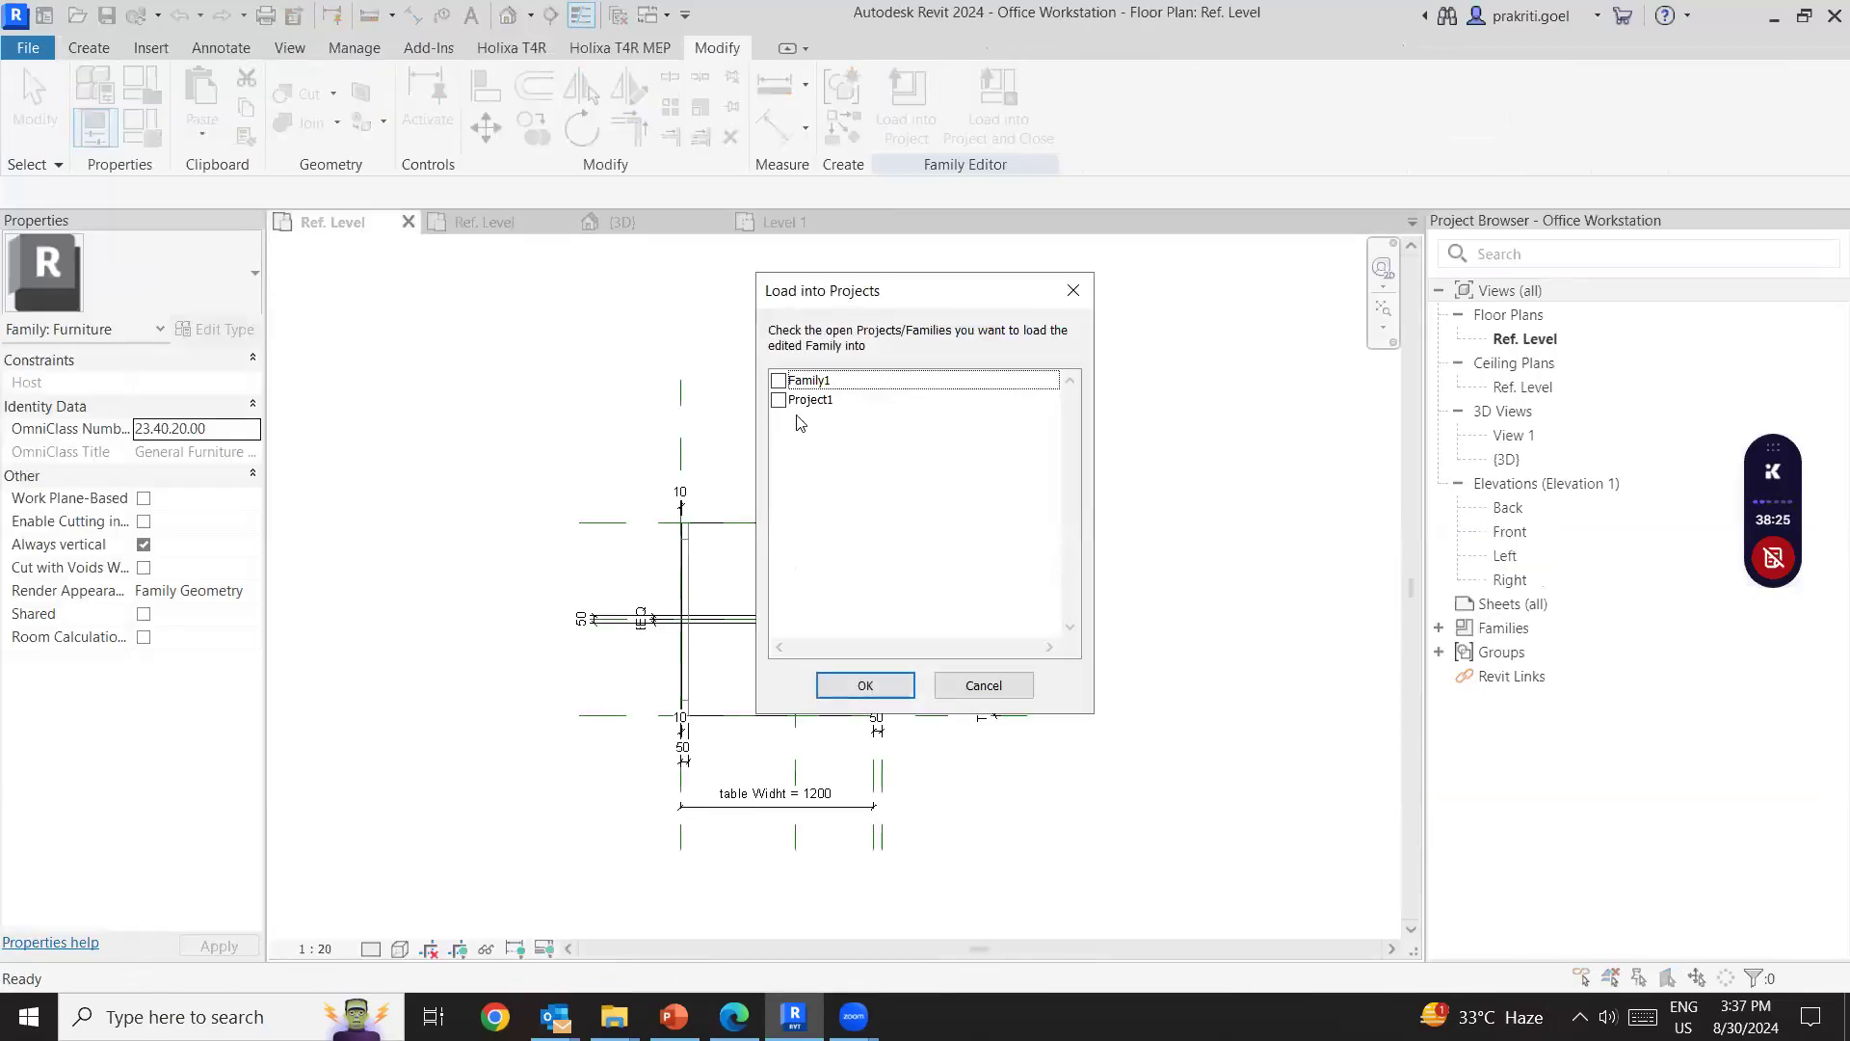
pyautogui.click(799, 400)
pyautogui.click(872, 684)
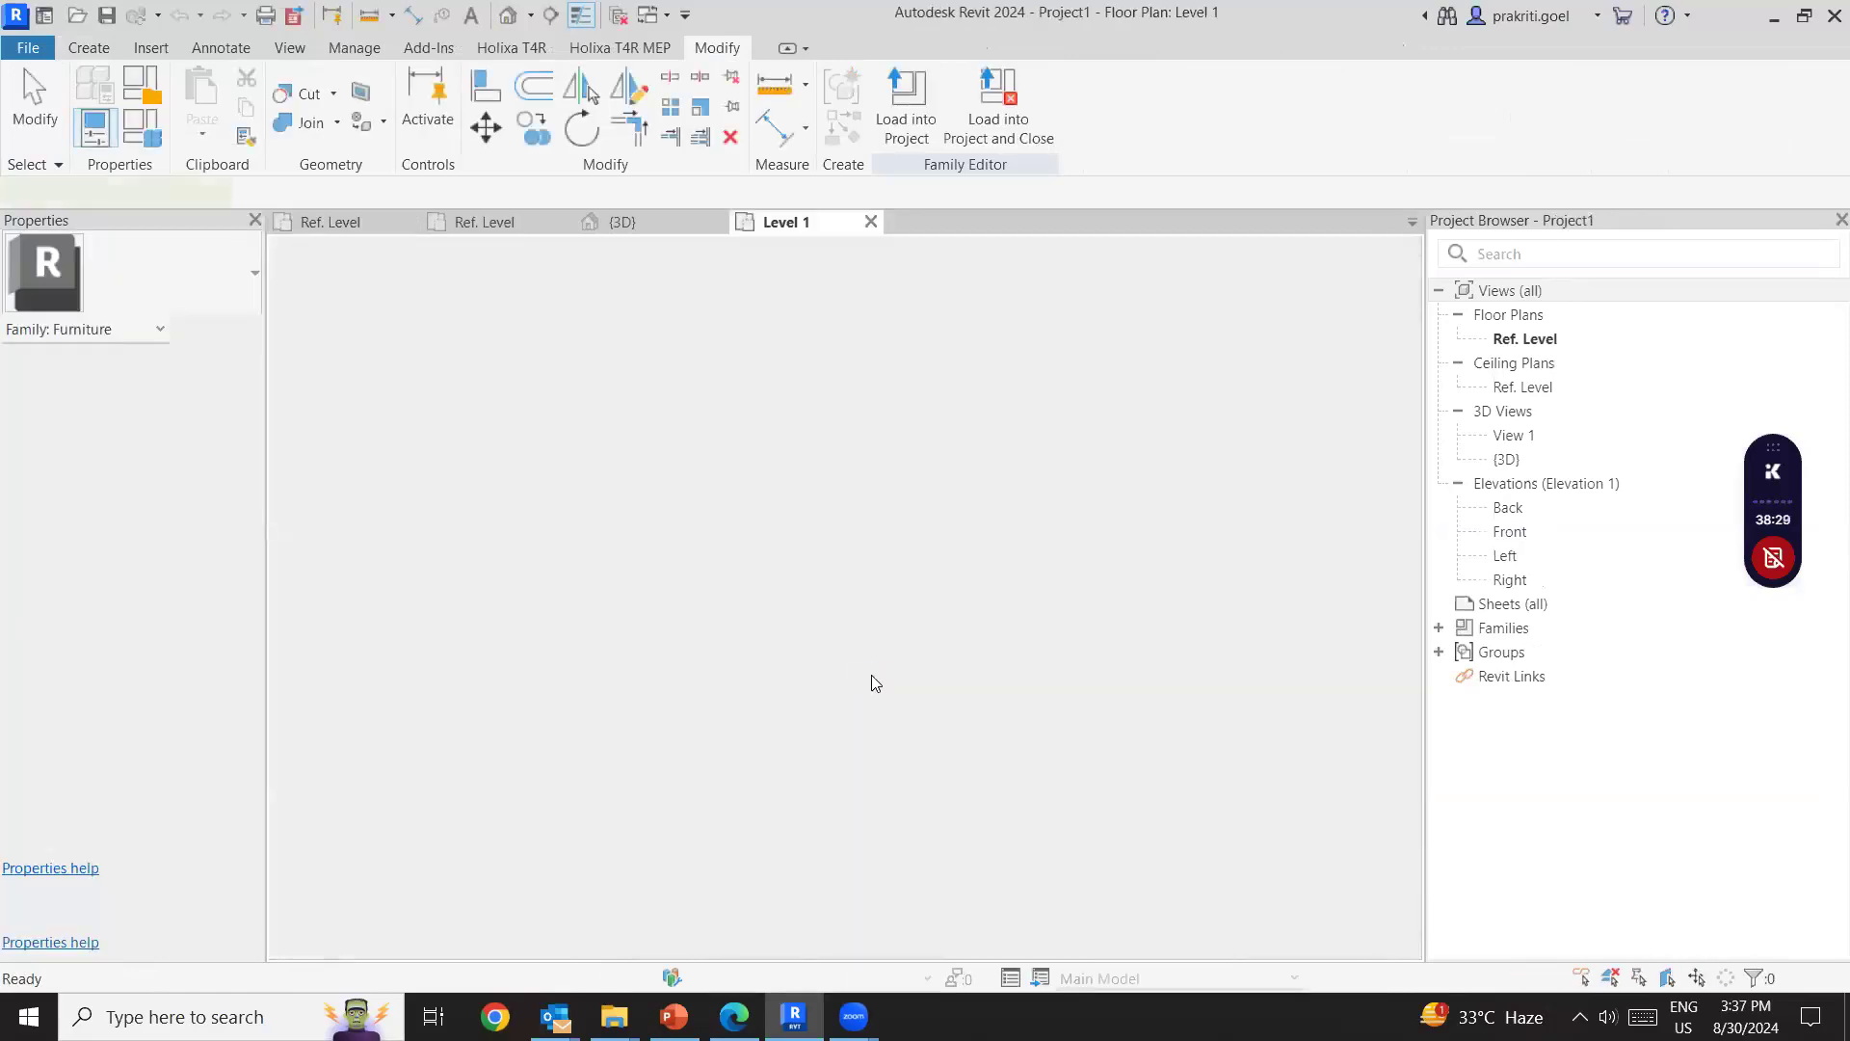
# Place one Office Workstation on the Level 1 floor plan and end the placement.
pyautogui.scroll(5, 848, 539)
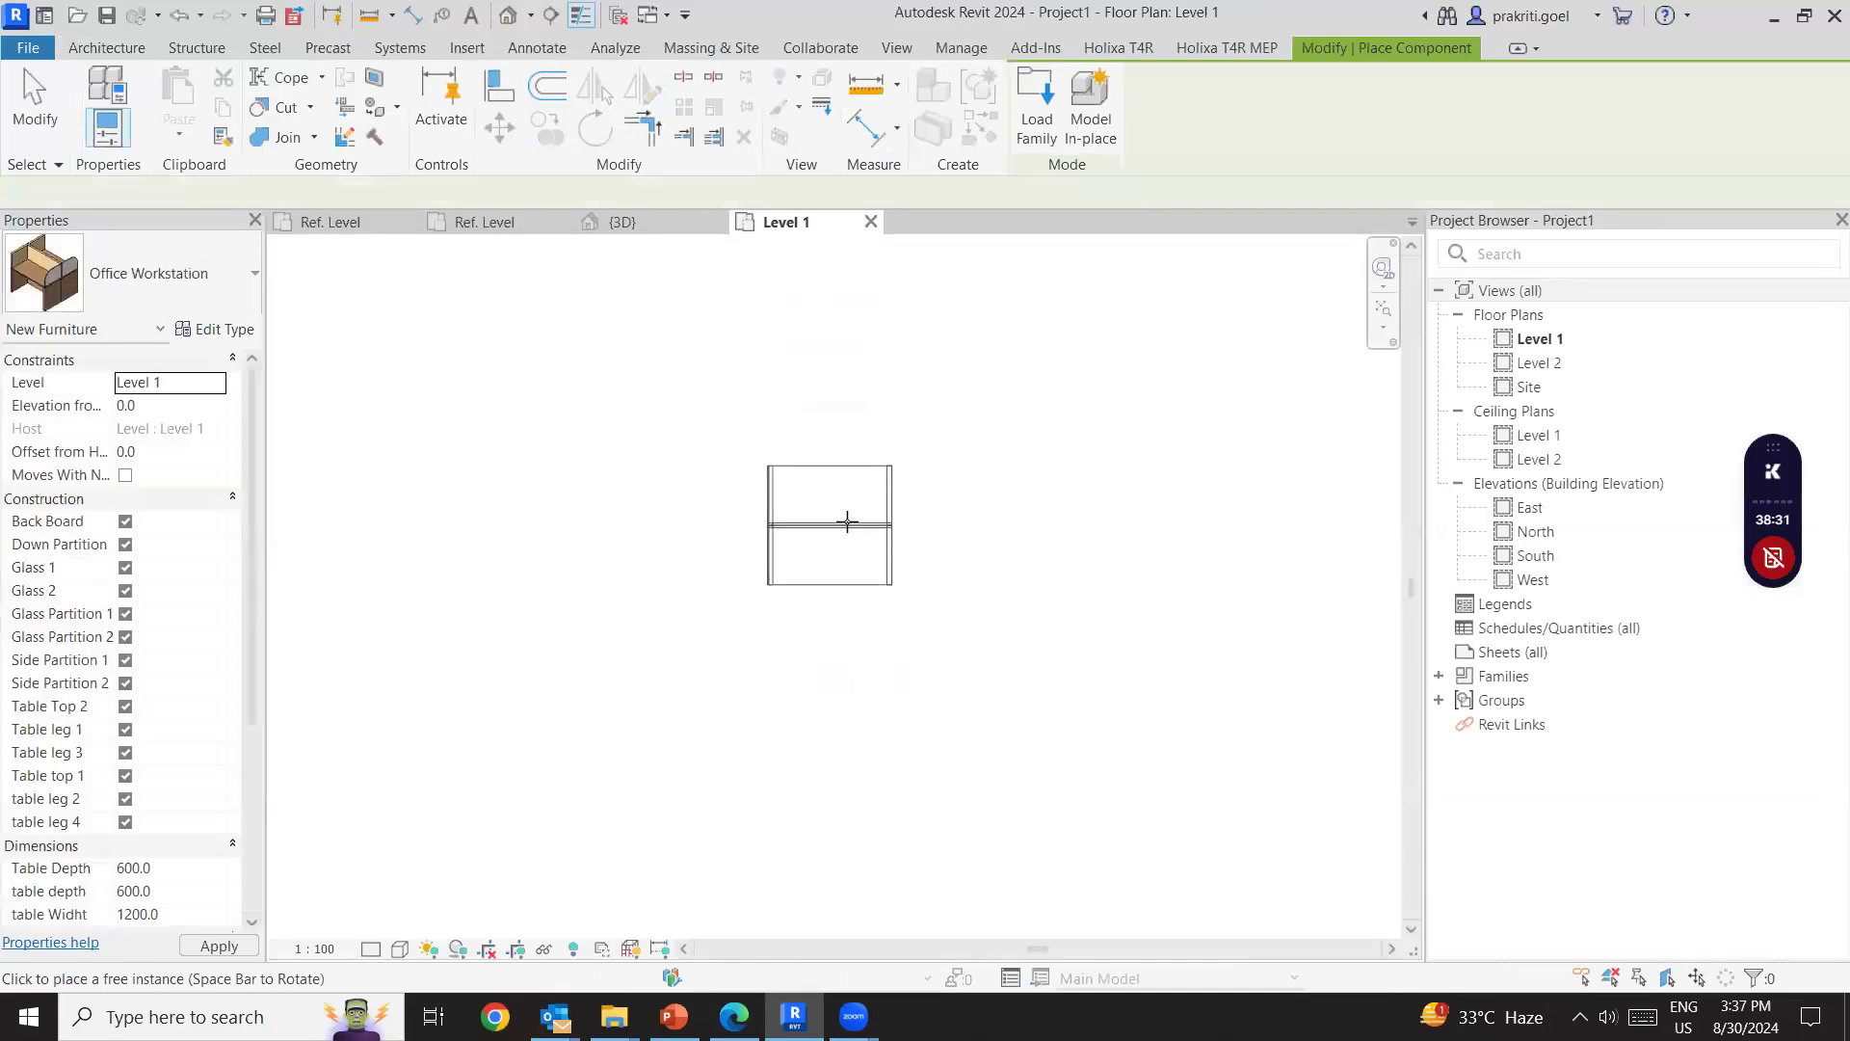
pyautogui.click(847, 521)
pyautogui.rightClick(1016, 420)
pyautogui.click(1076, 432)
pyautogui.rightClick(1094, 418)
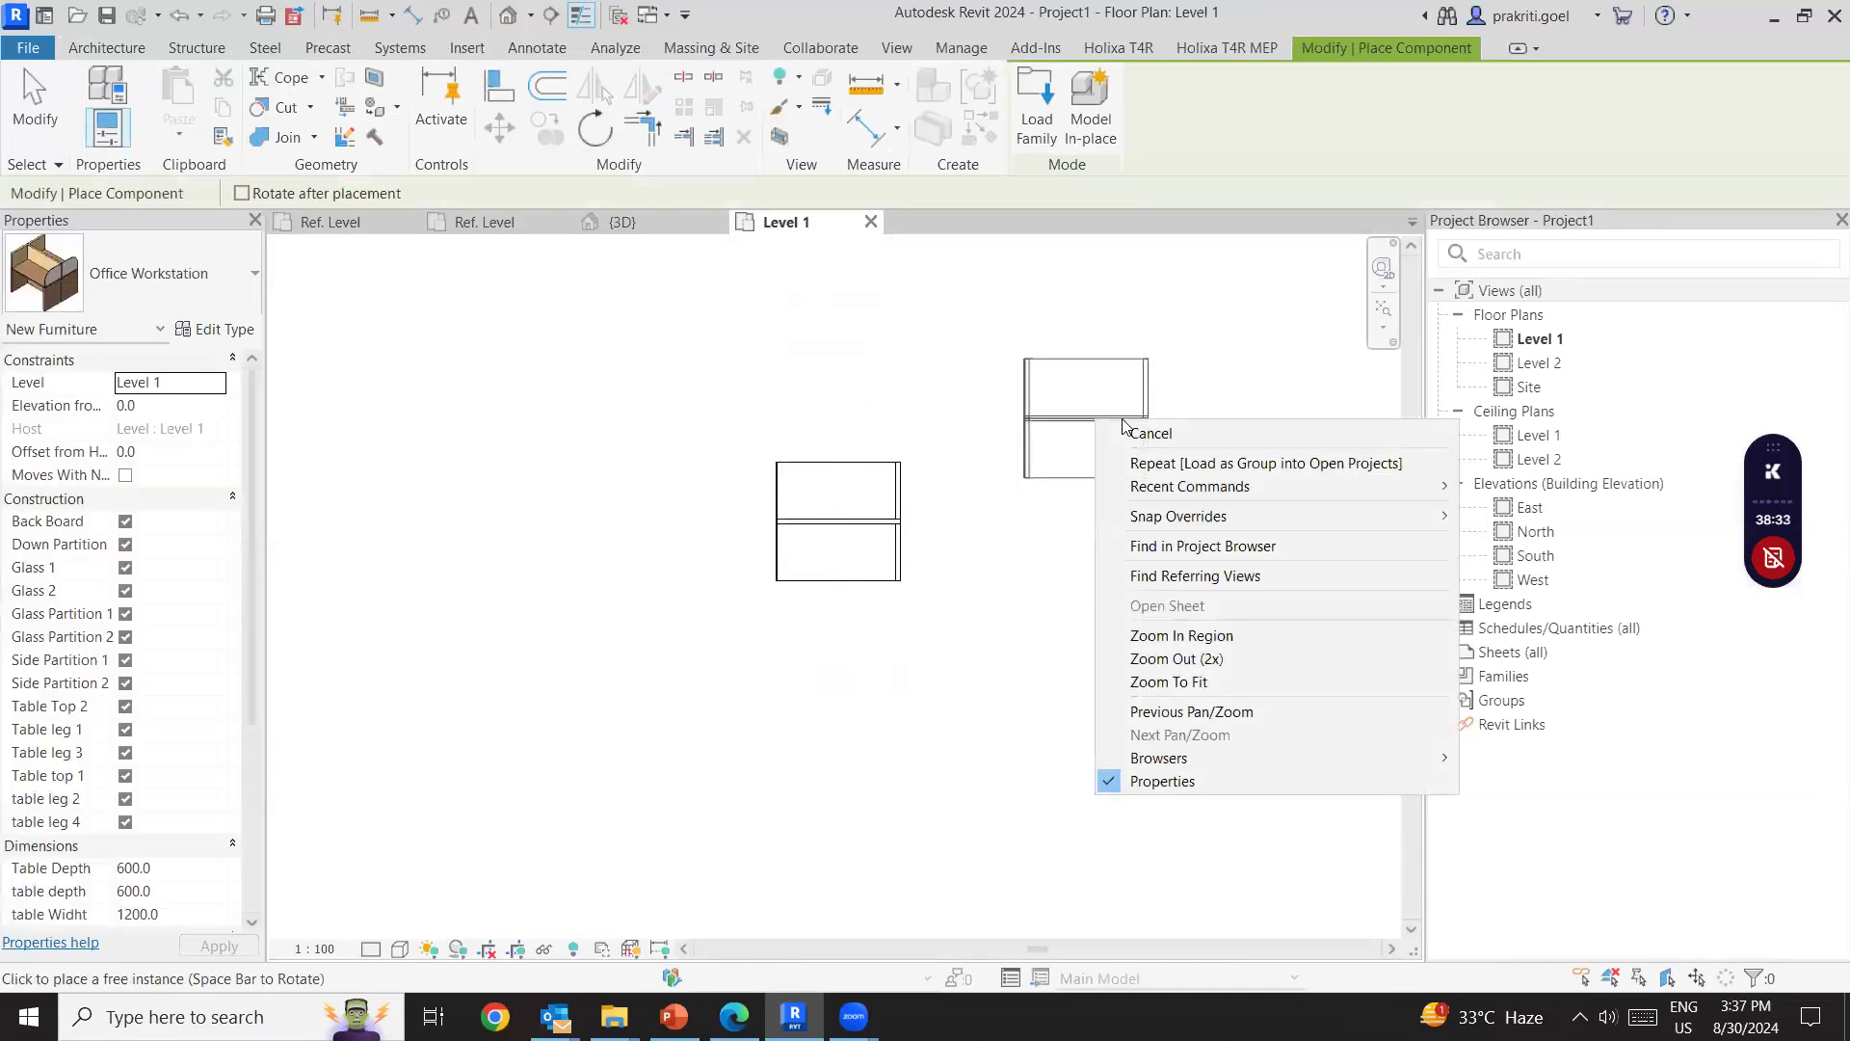
pyautogui.click(1186, 432)
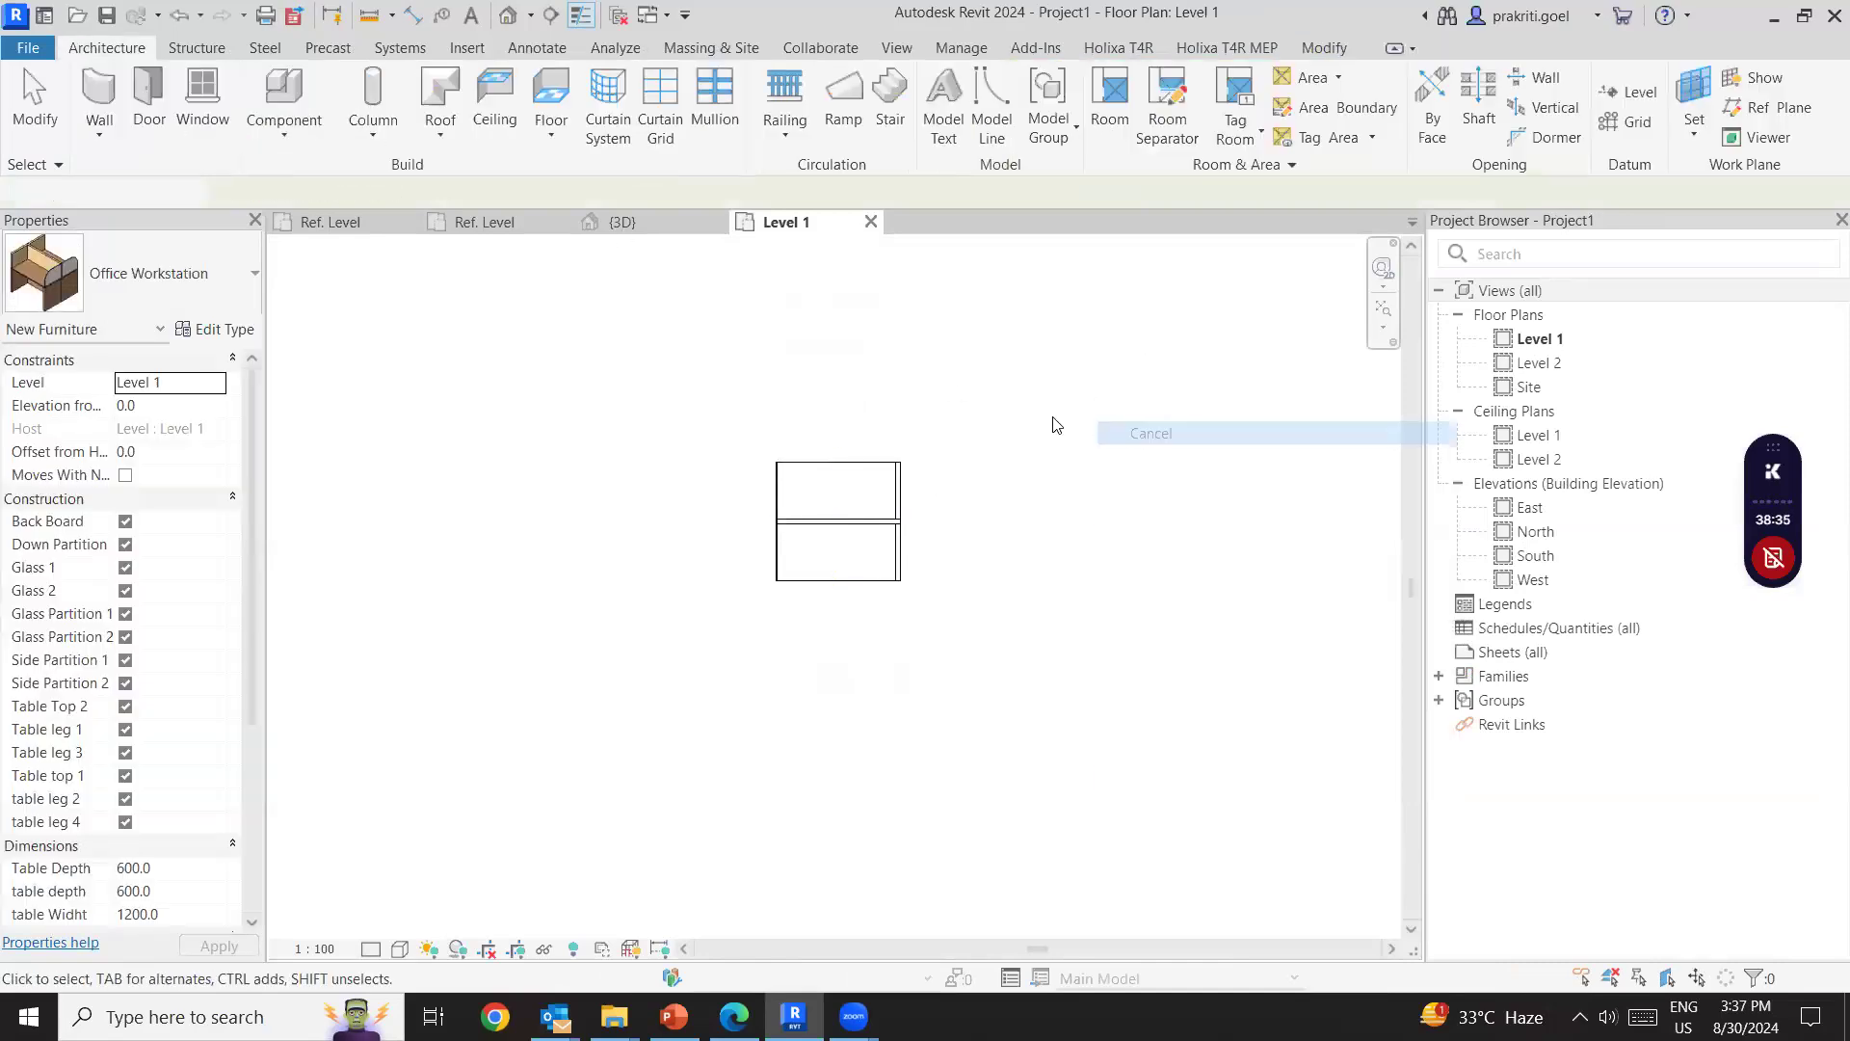
# Open the project's default 3D view and display the placed workstation in the Shaded visual style.
pyautogui.scroll(3, 843, 481)
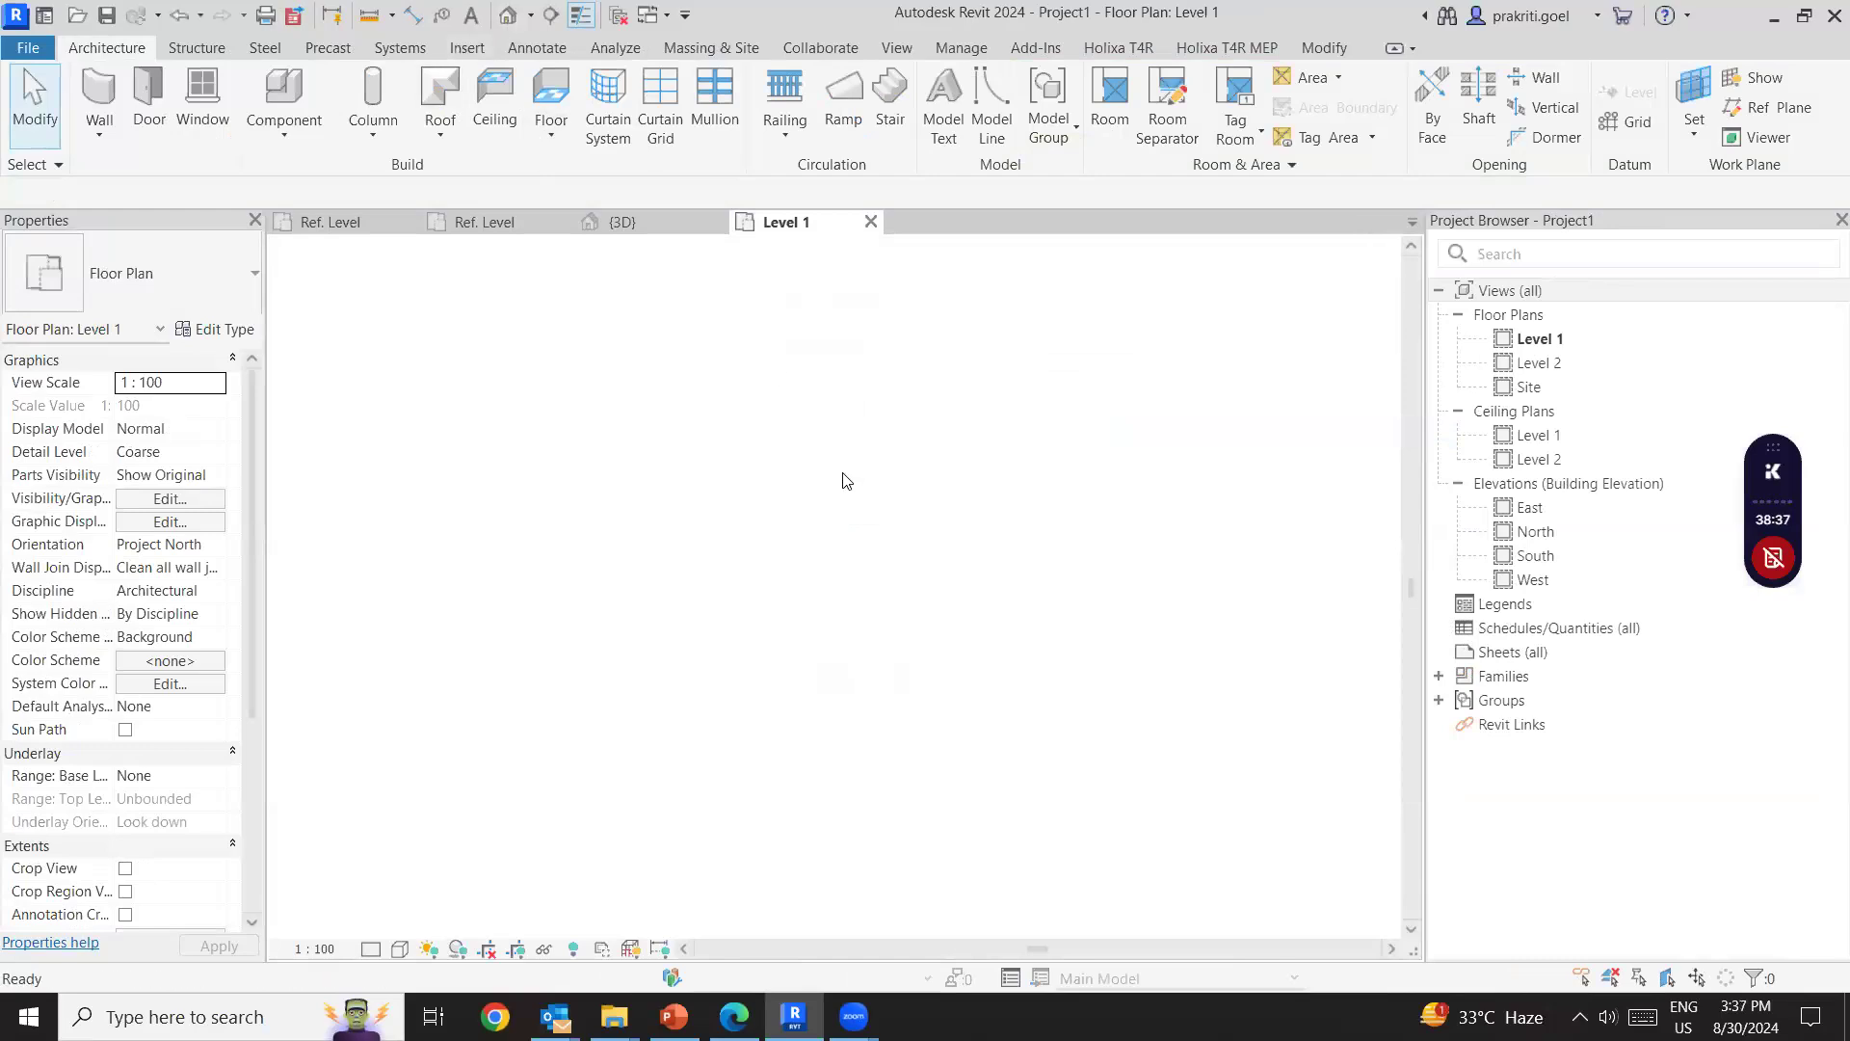
pyautogui.scroll(4, 833, 584)
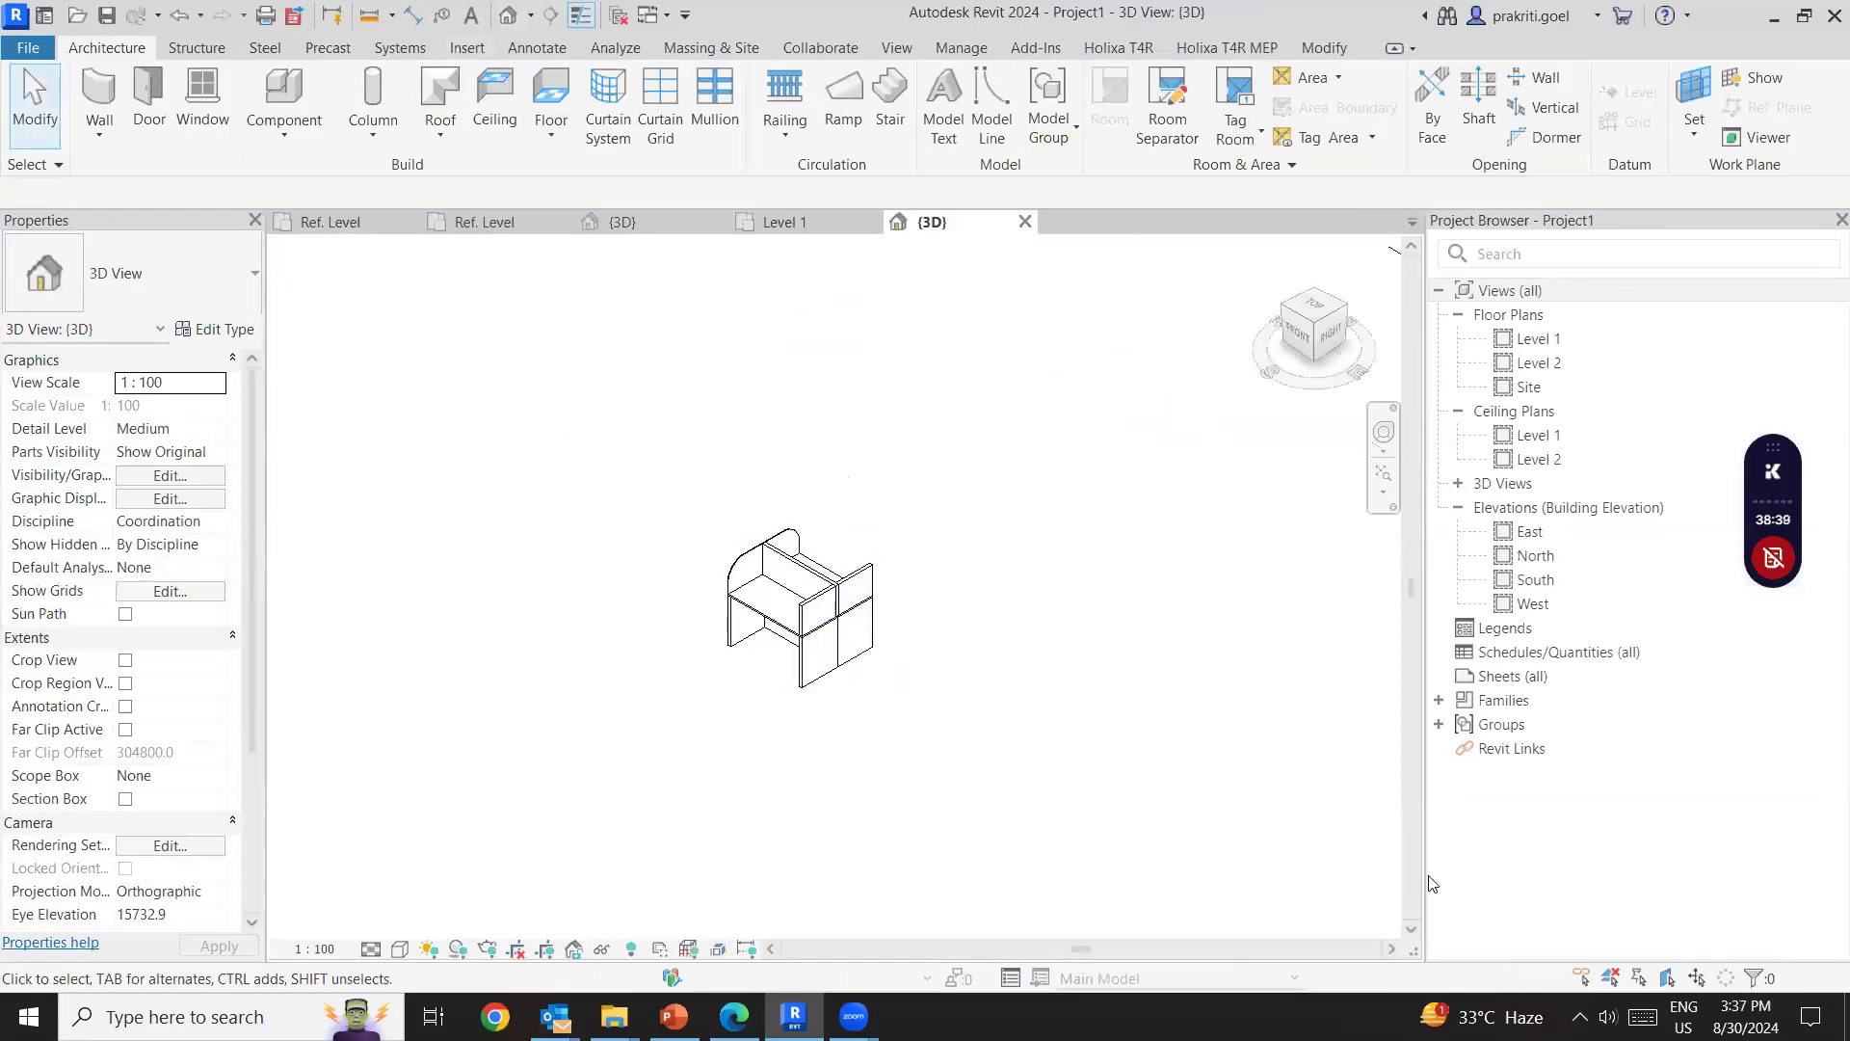
pyautogui.click(400, 948)
pyautogui.click(437, 852)
pyautogui.scroll(5, 859, 601)
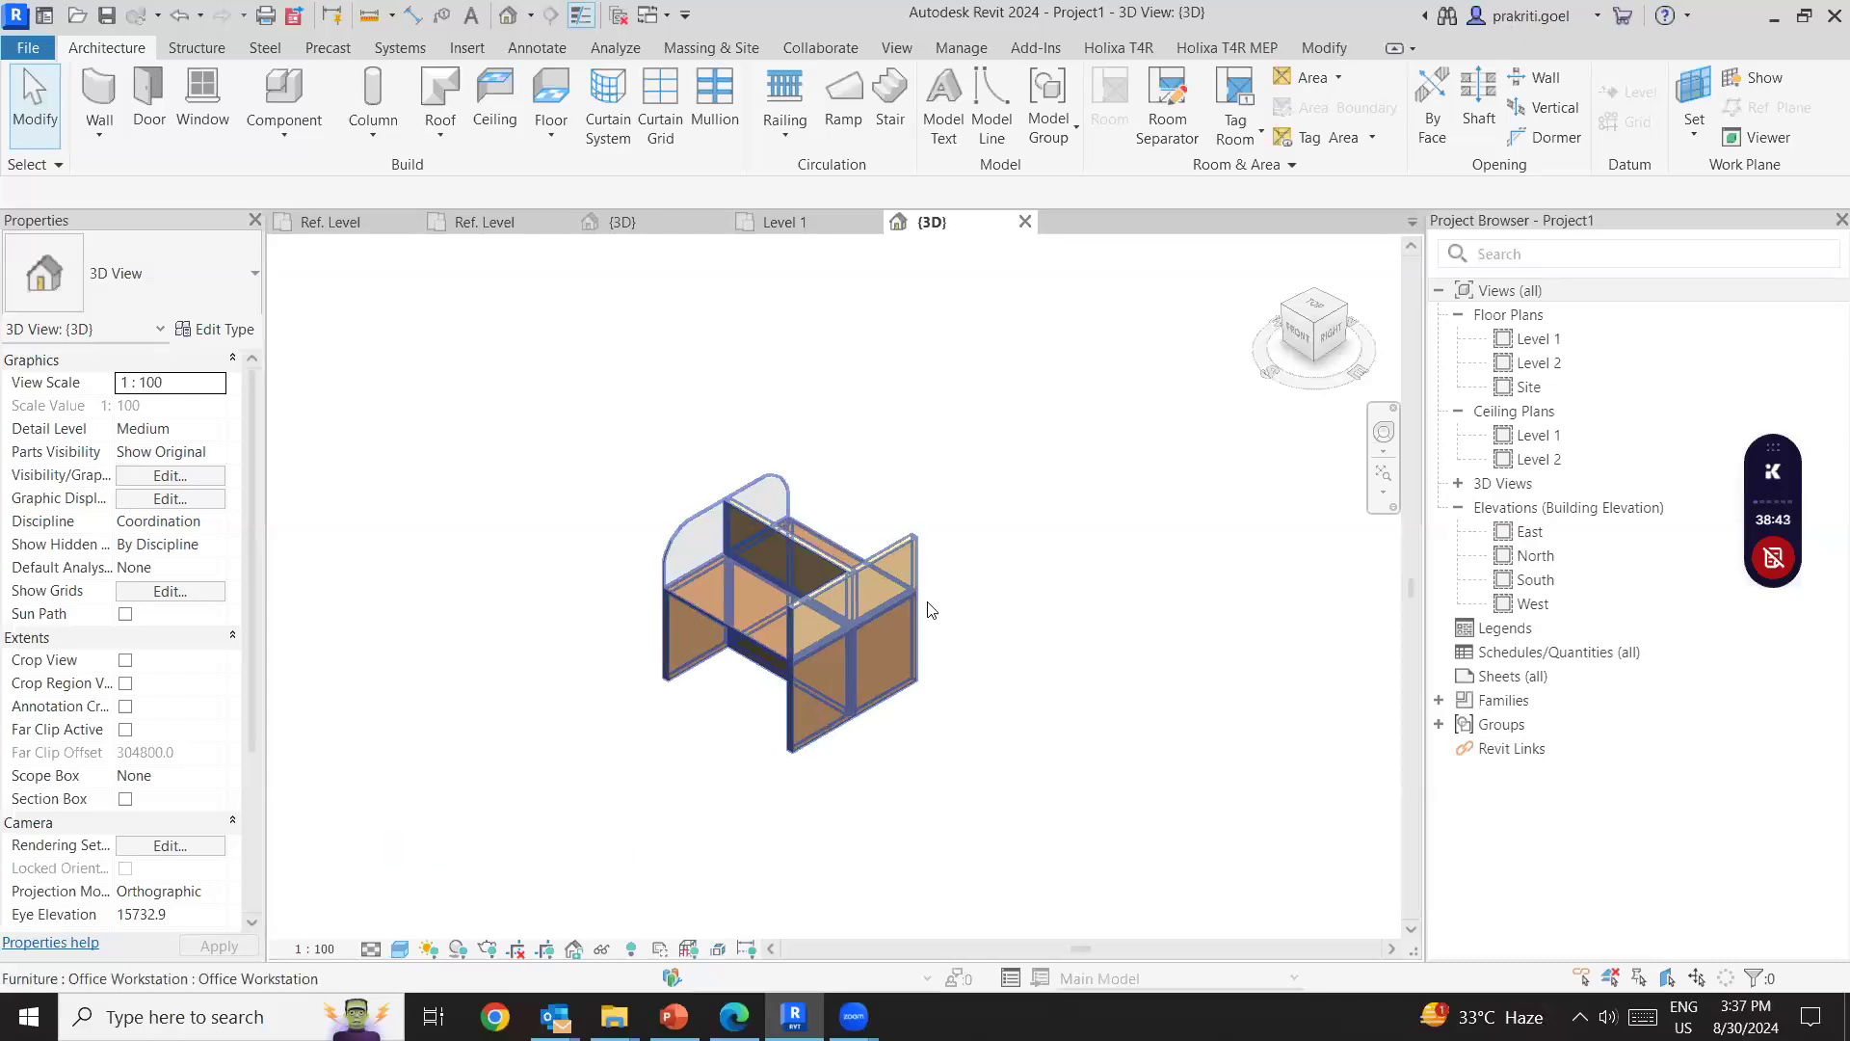
pyautogui.click(815, 698)
pyautogui.scroll(-2, 1177, 682)
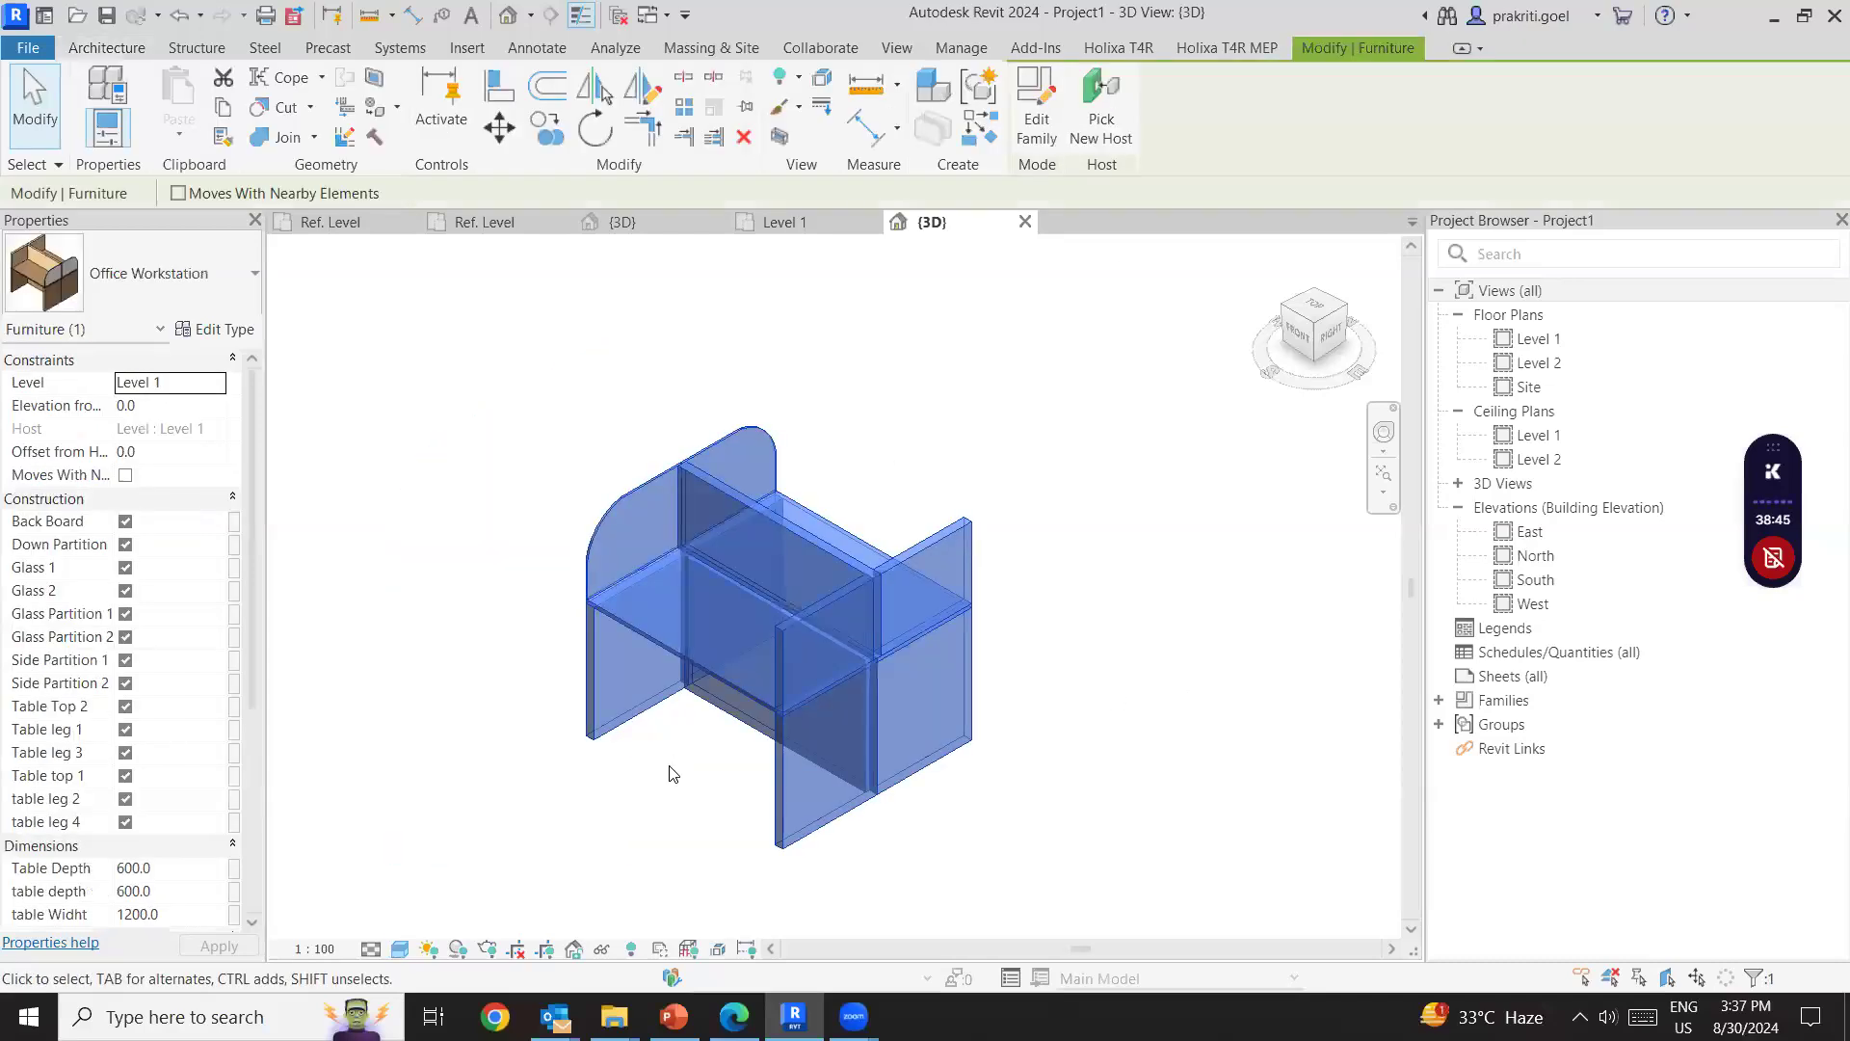
pyautogui.scroll(3, 669, 772)
pyautogui.click(1082, 847)
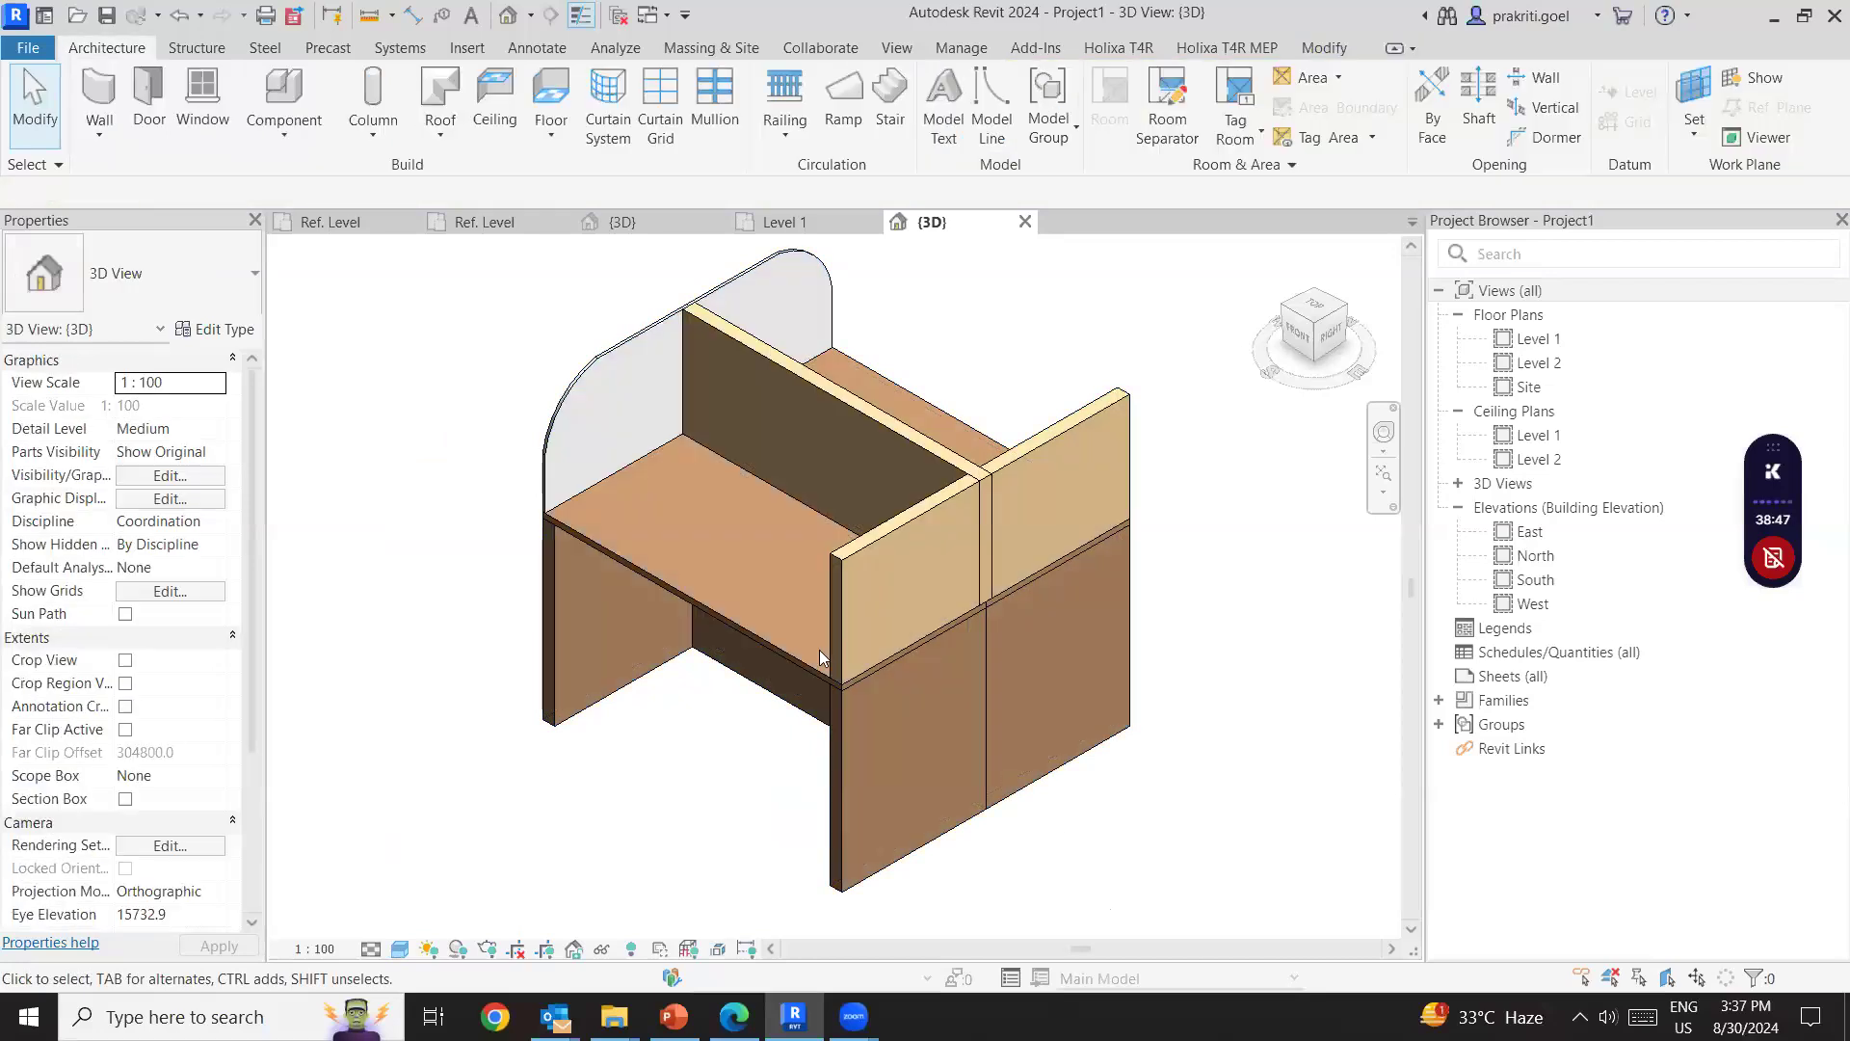
pyautogui.scroll(-2, 947, 738)
# Set both depth dimensions of the placed workstation, Table Depth and table depth, to 500.
pyautogui.click(900, 828)
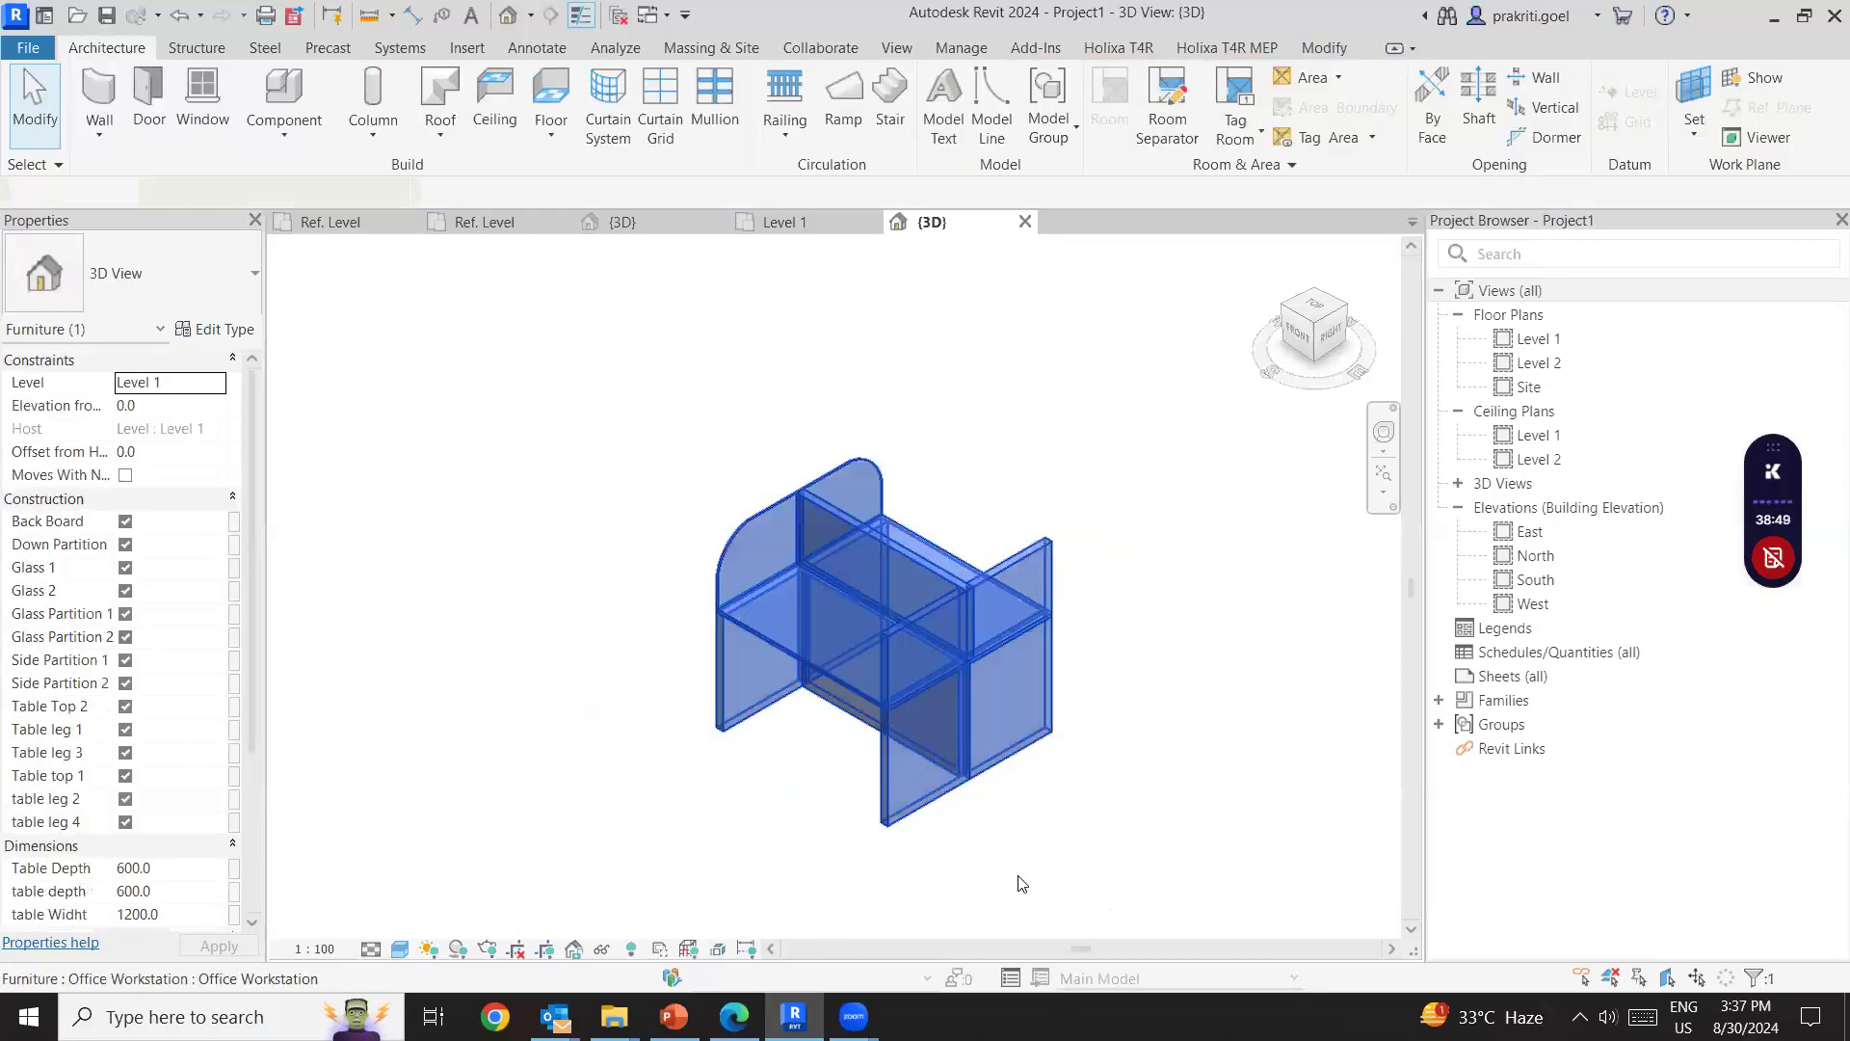
pyautogui.scroll(-1, 66, 729)
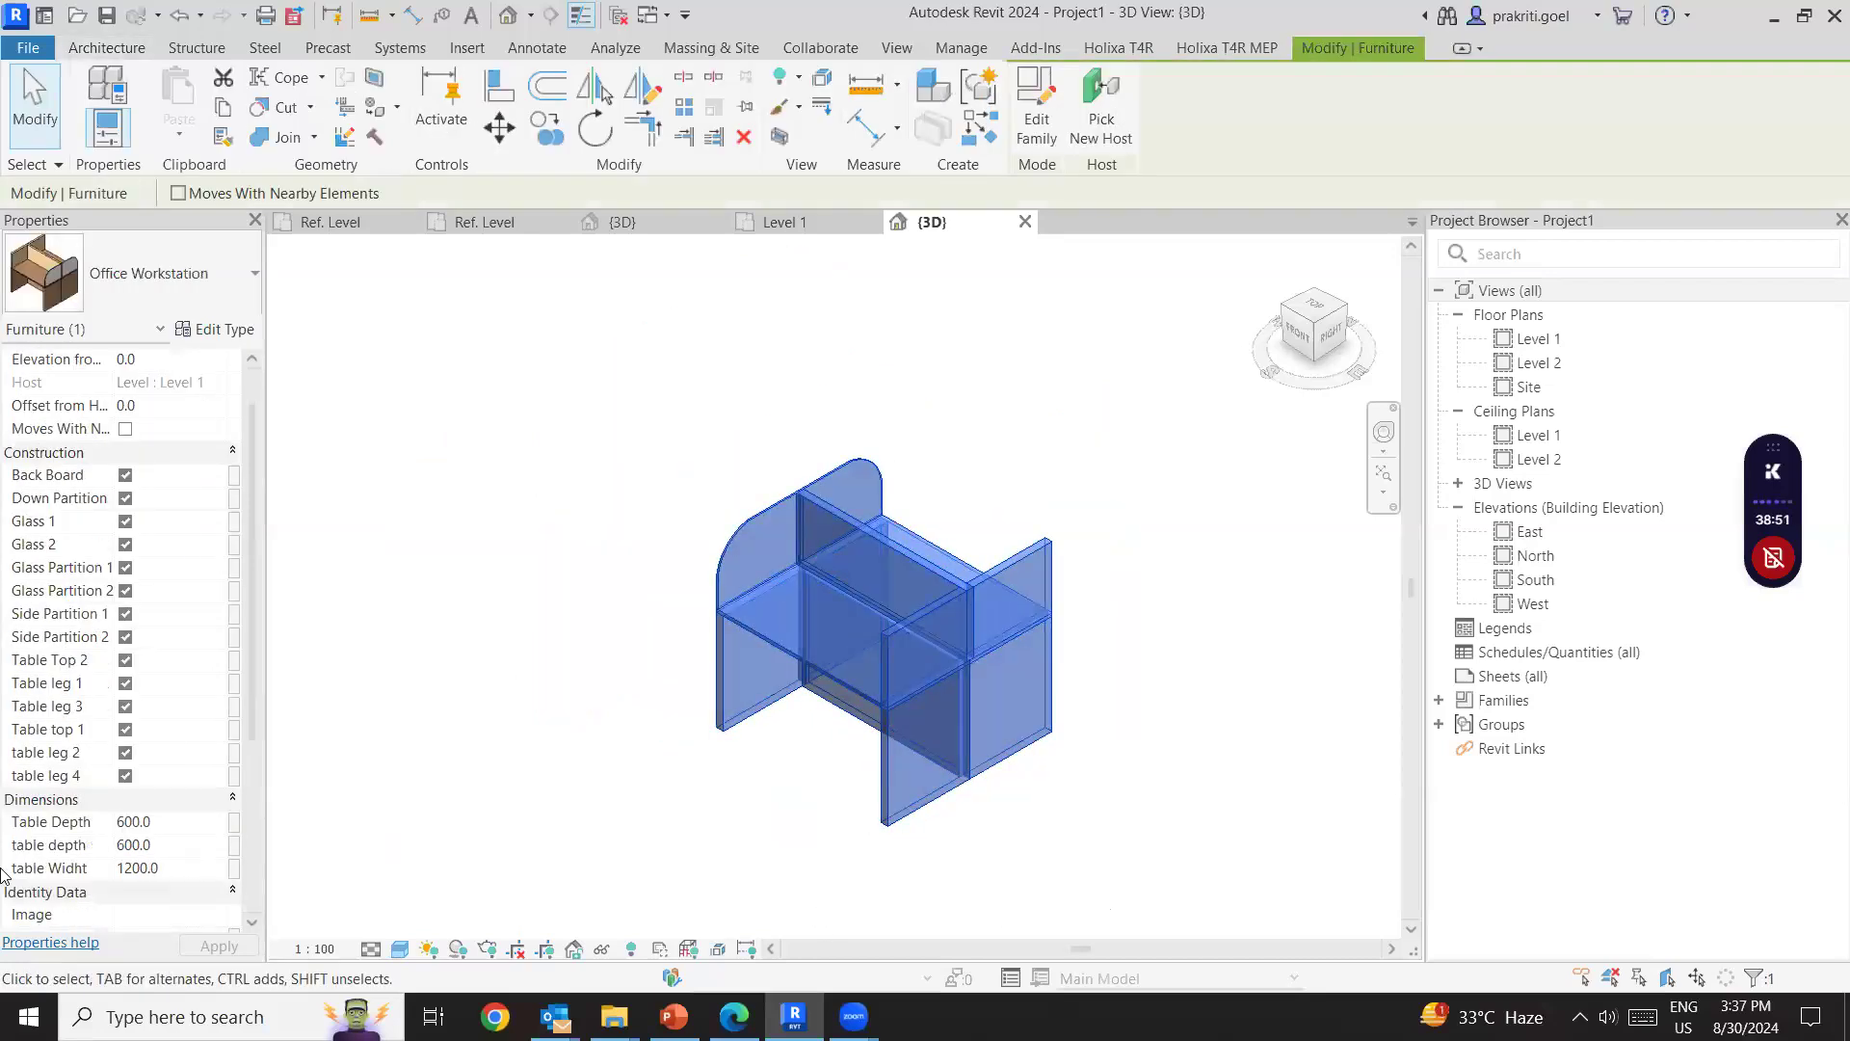
pyautogui.click(164, 825)
pyautogui.write('1200')
pyautogui.scroll(1, 210, 792)
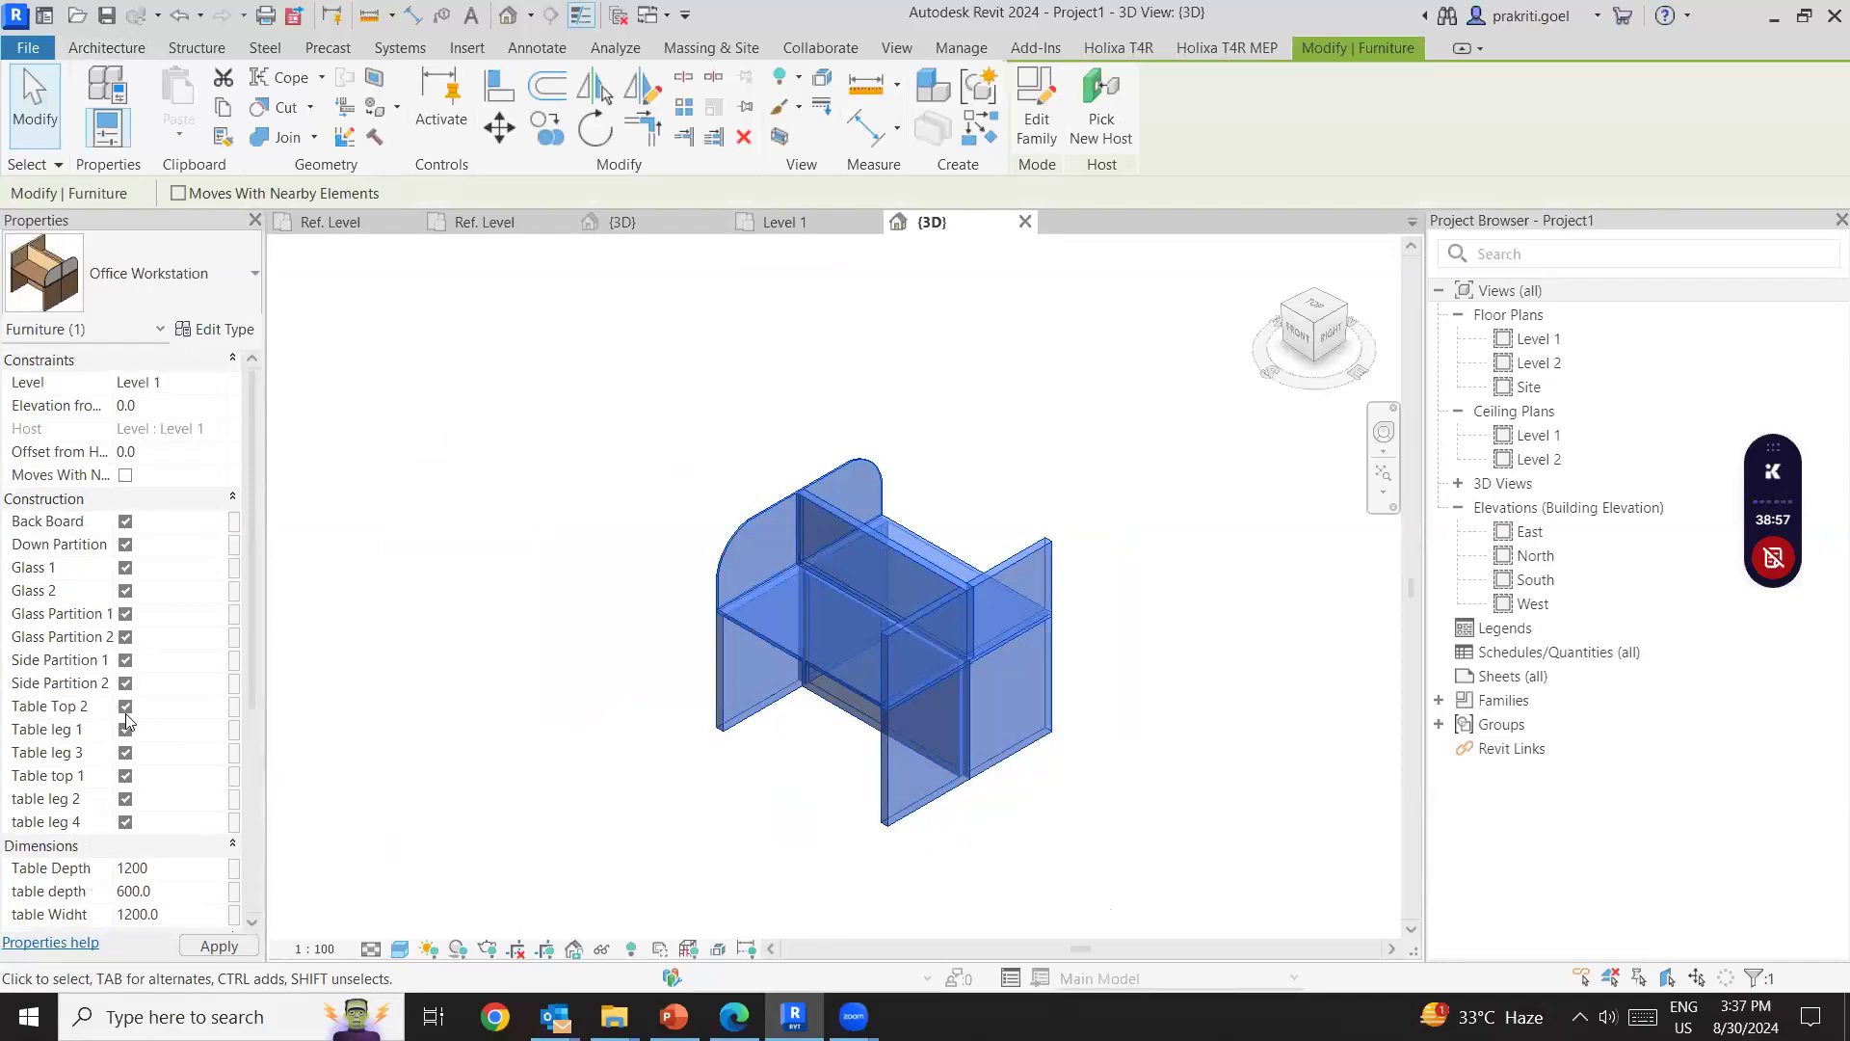
pyautogui.press('Return')
pyautogui.write('500')
pyautogui.press('Tab')
pyautogui.click(183, 893)
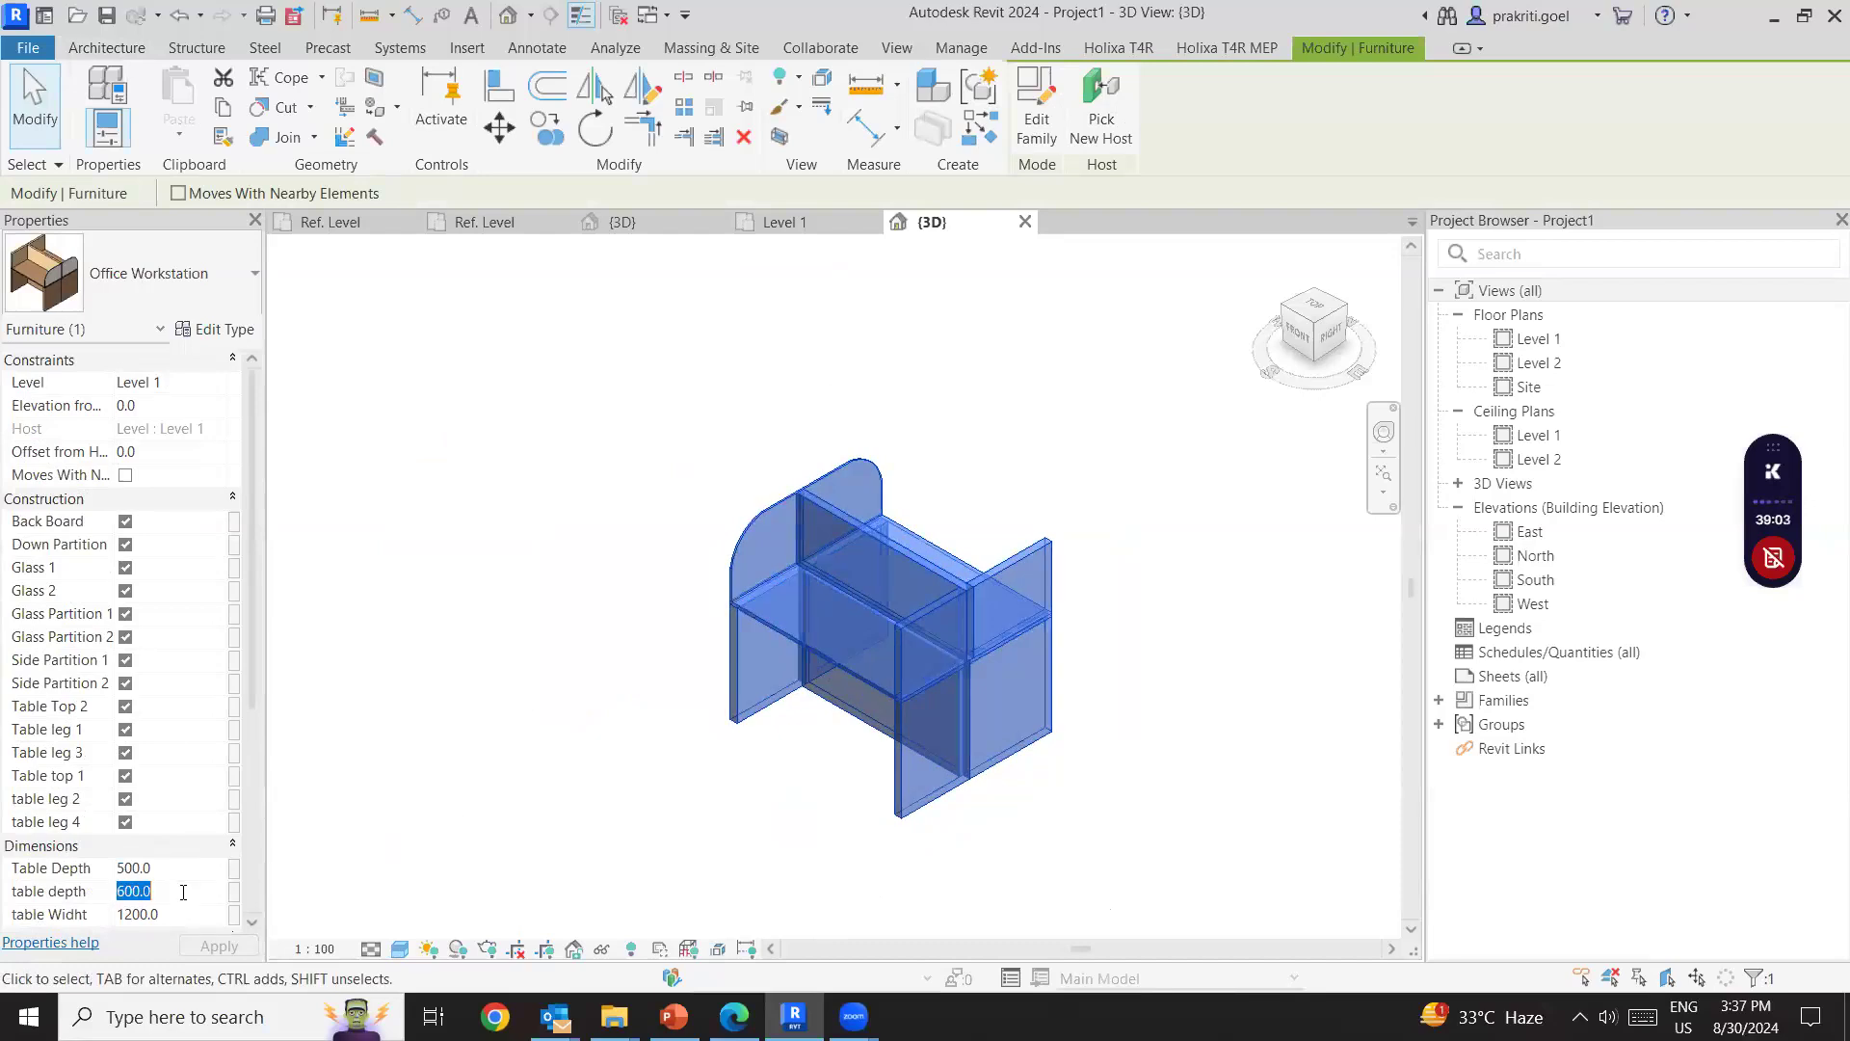
pyautogui.write('500')
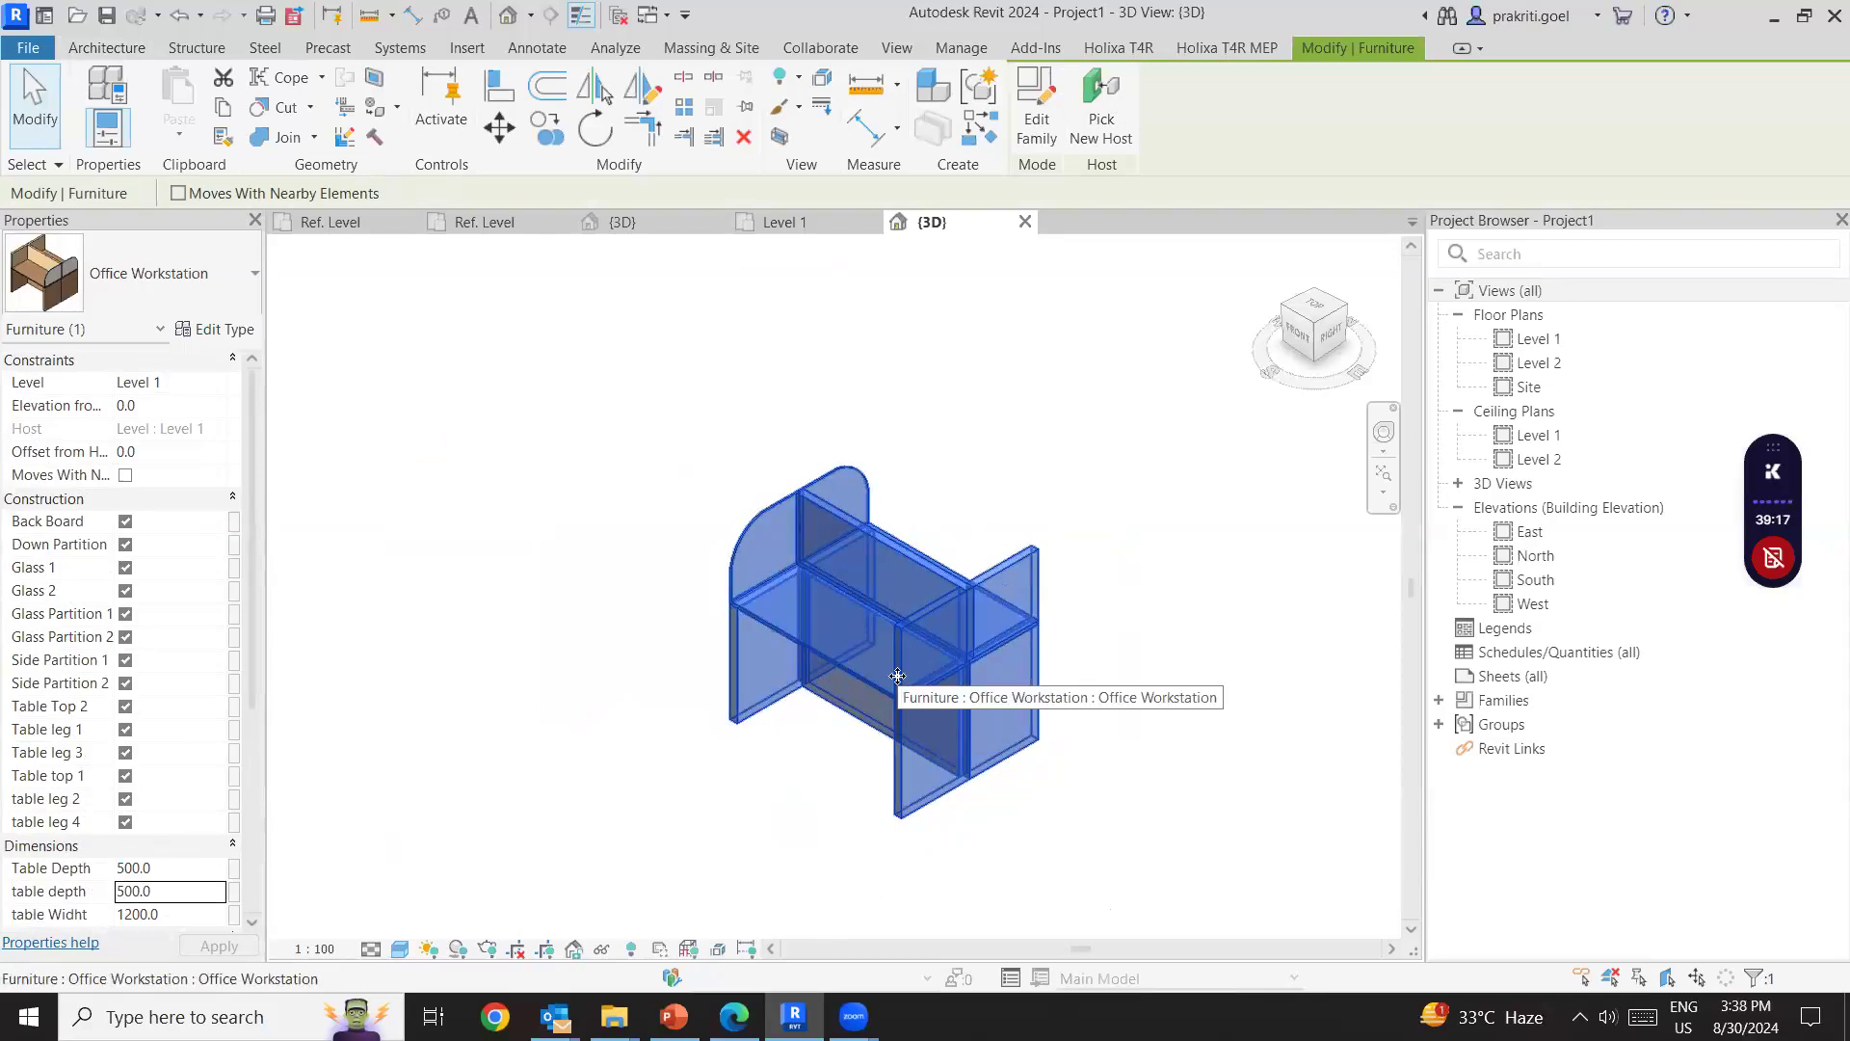
pyautogui.click(530, 852)
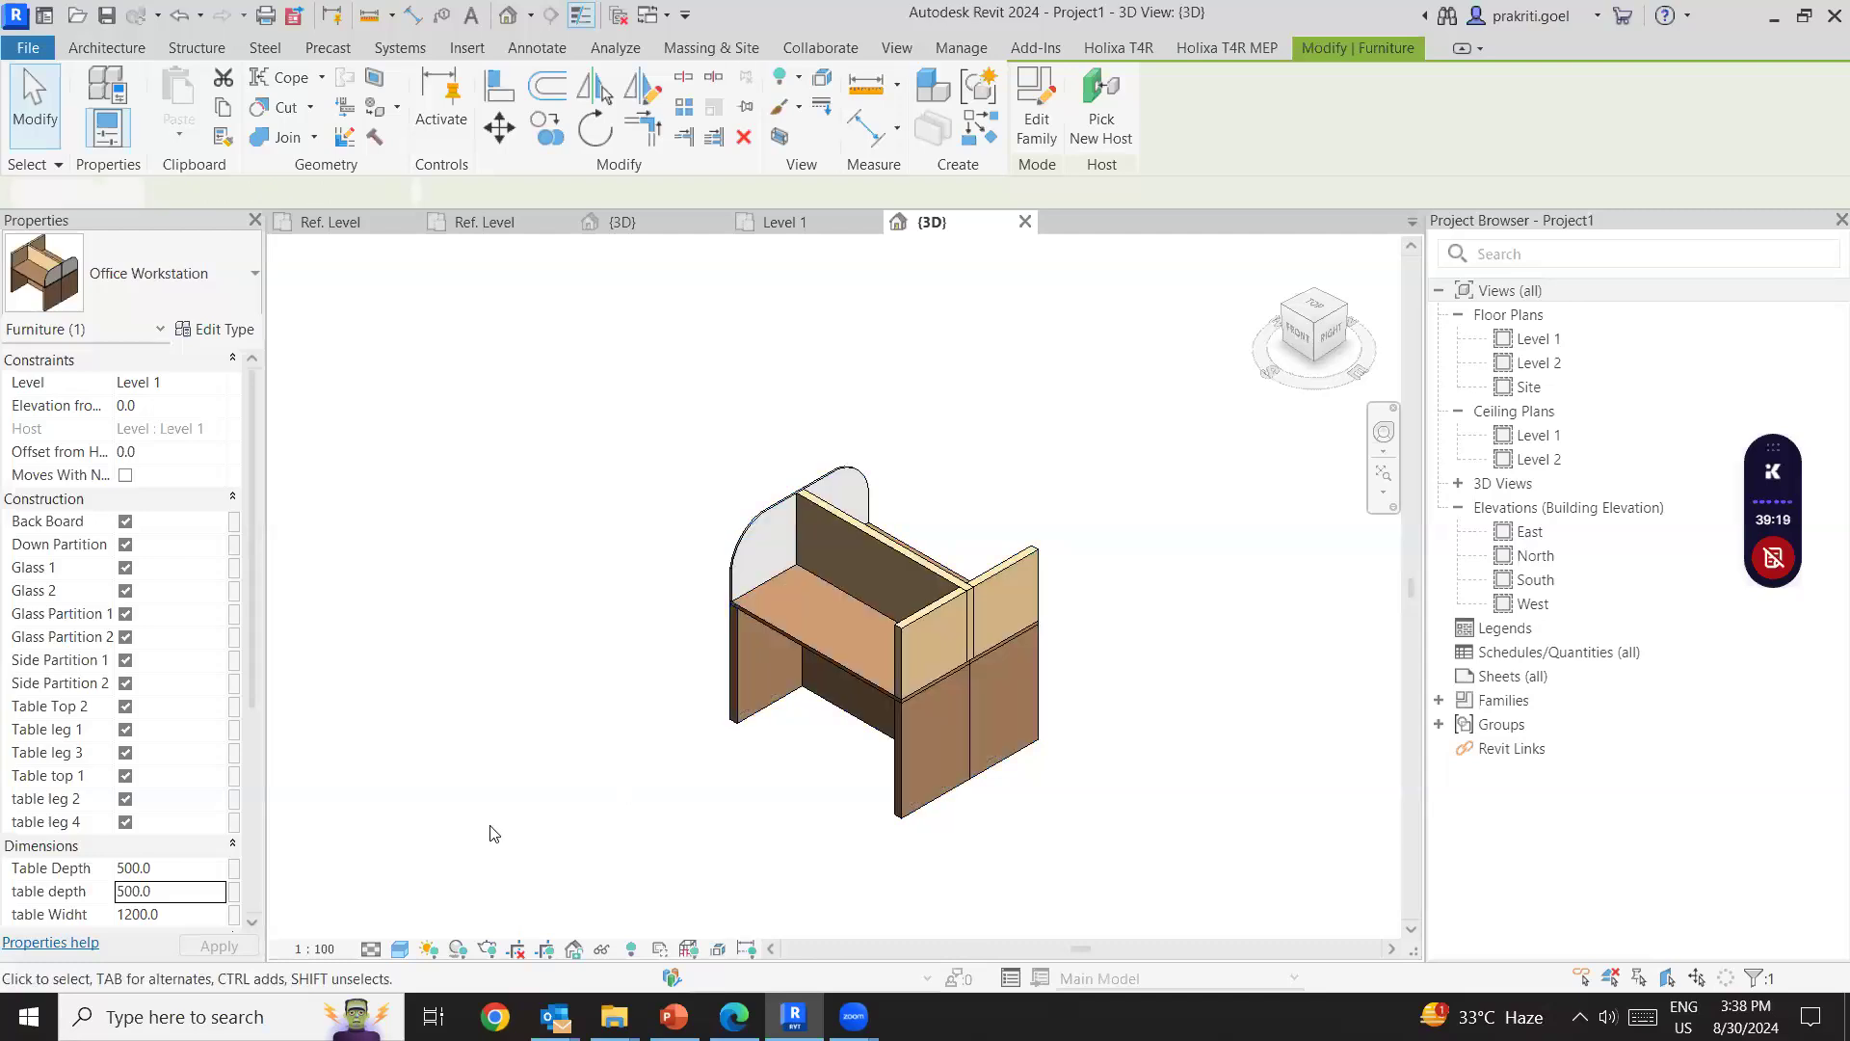
# Set the placed workstation's table width to 1 m.
pyautogui.click(940, 728)
pyautogui.click(185, 914)
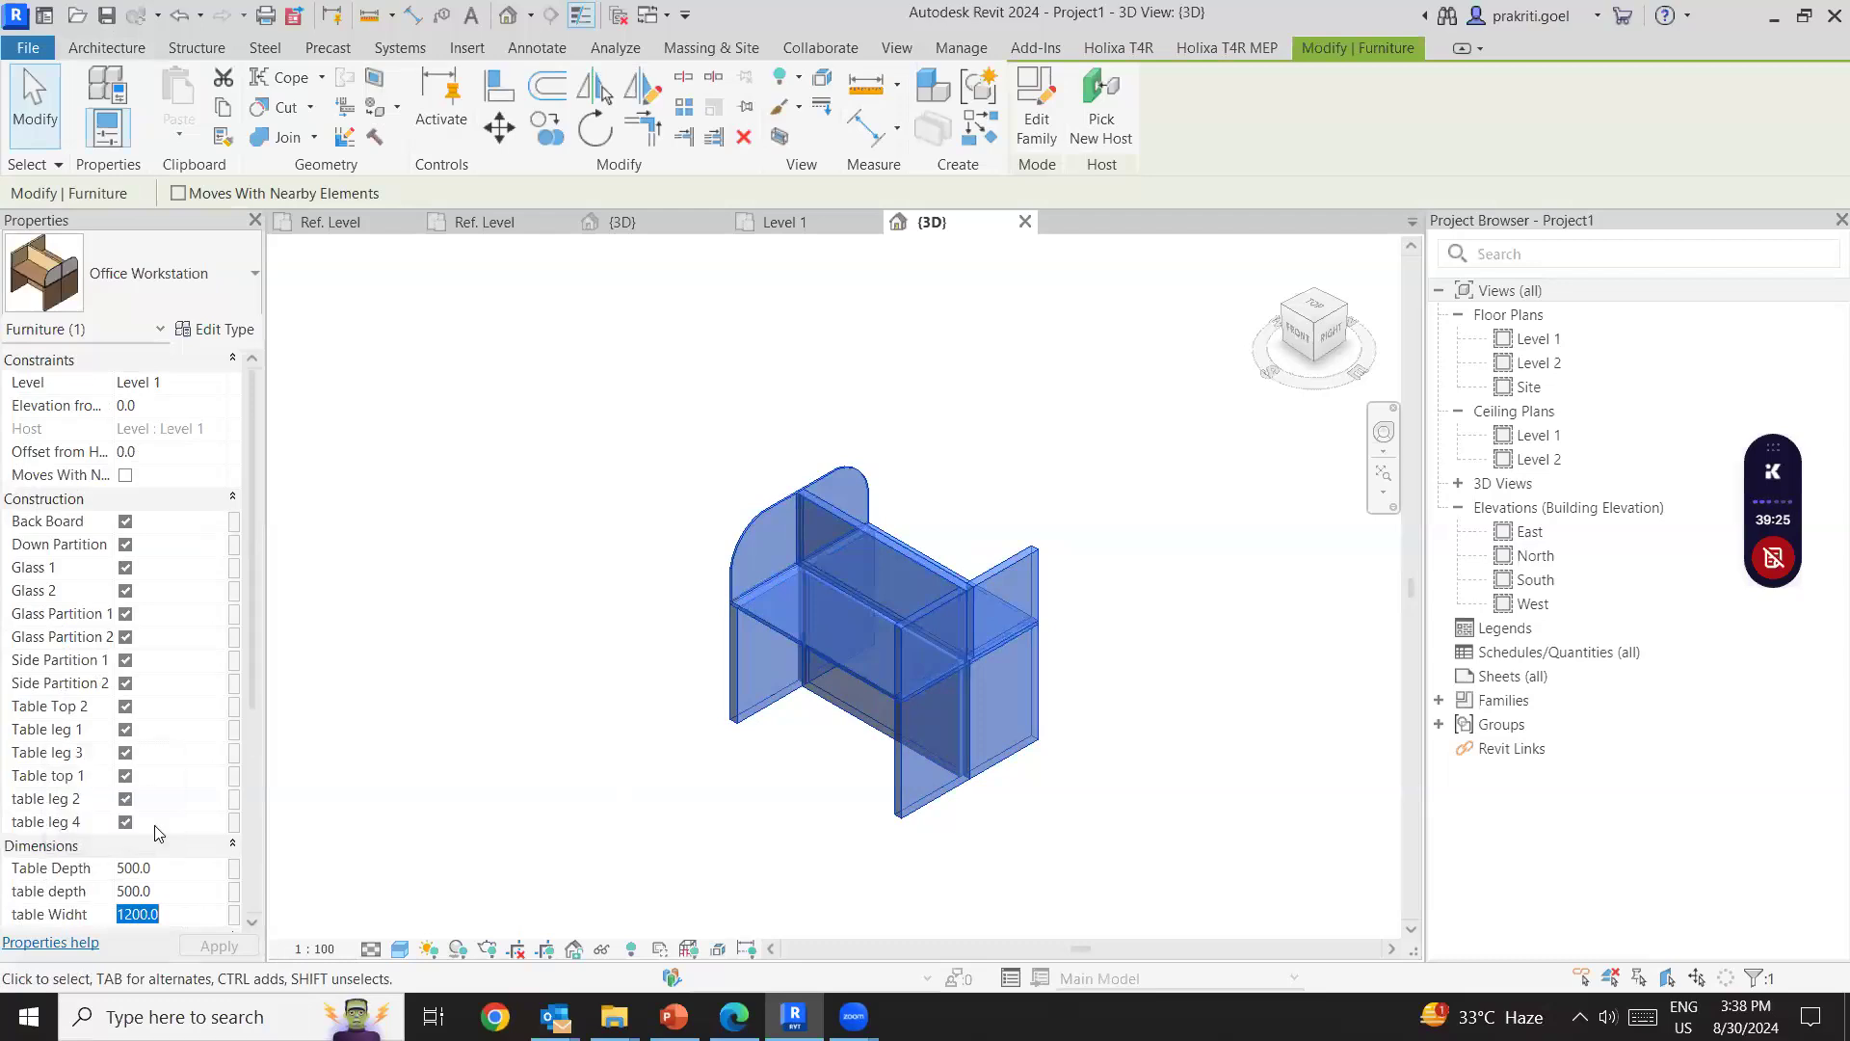
pyautogui.write('1')
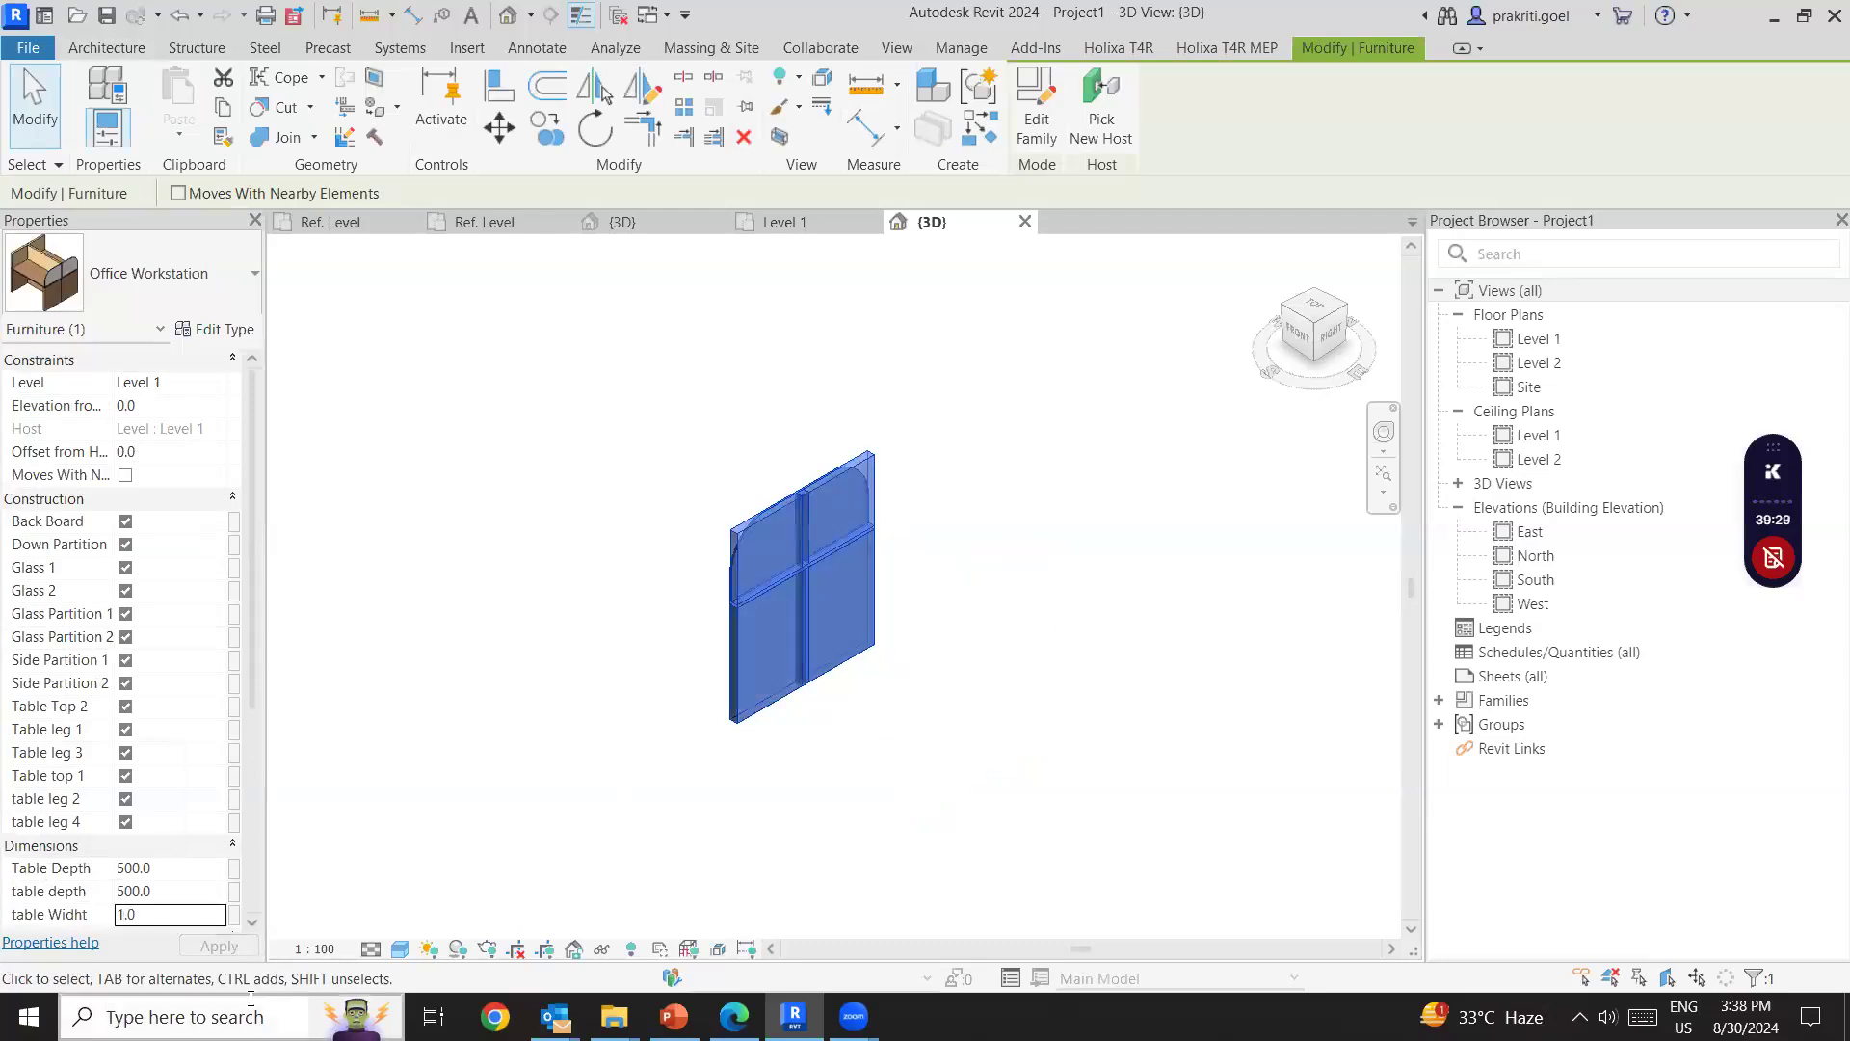
pyautogui.click(199, 920)
pyautogui.write('1m')
pyautogui.press('Return')
# Set the placed workstation's table width to 2000 mm.
pyautogui.click(196, 919)
pyautogui.write('2')
pyautogui.press('Return')
pyautogui.press('Escape')
pyautogui.moveTo(921, 680); pyautogui.dragTo(687, 617)
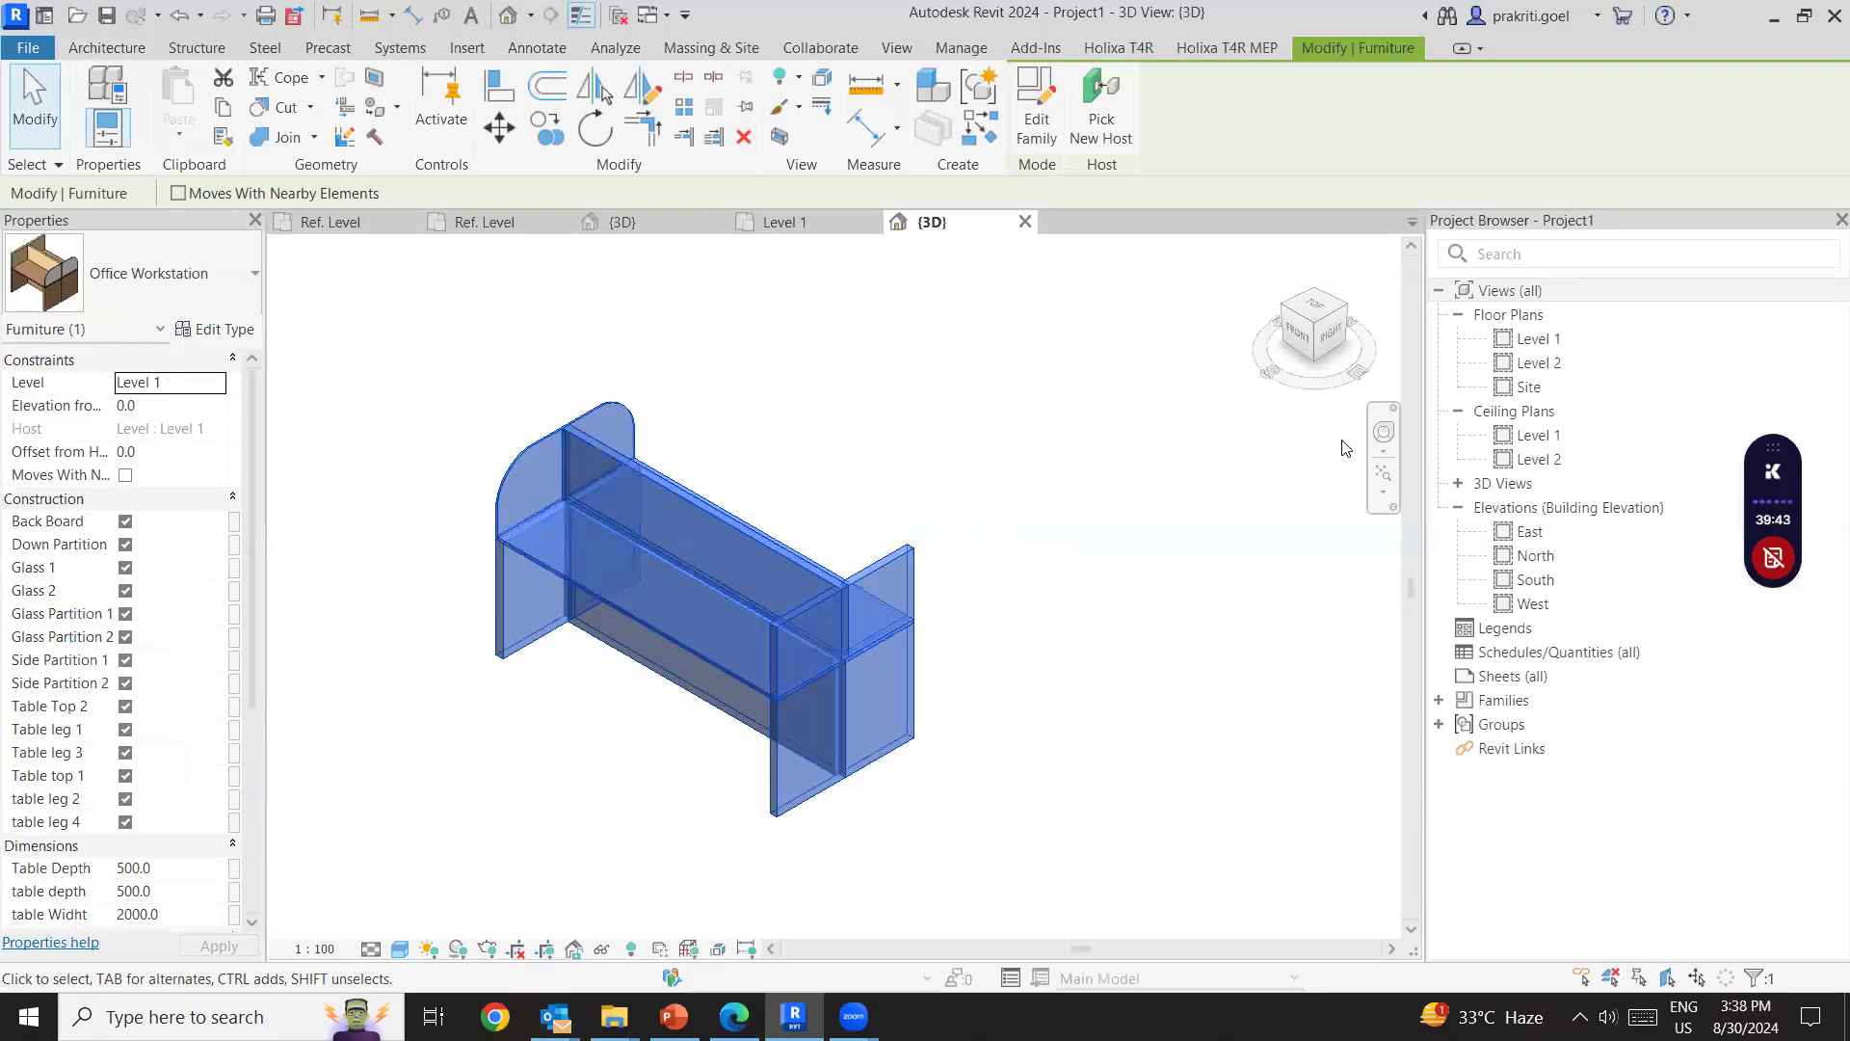
# Open the Level 1 floor plan showing the placed workstation.
pyautogui.click(1093, 604)
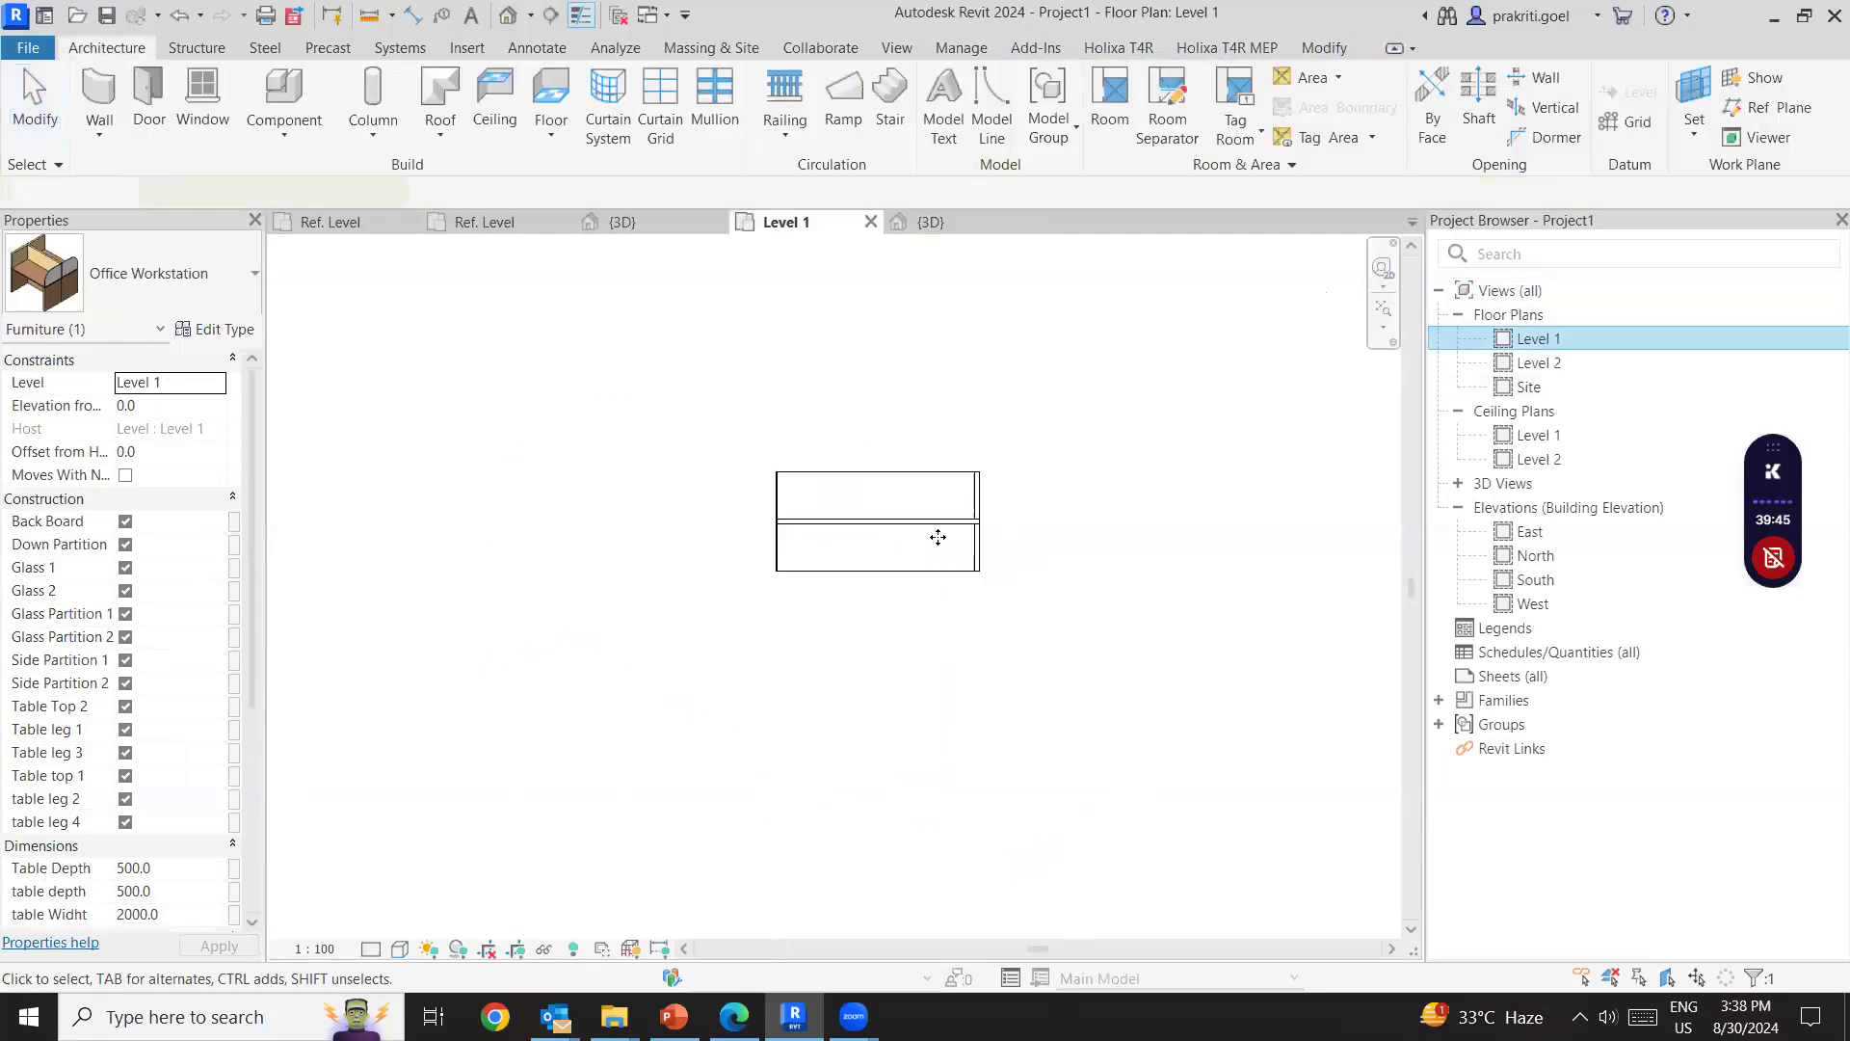
pyautogui.click(132, 53)
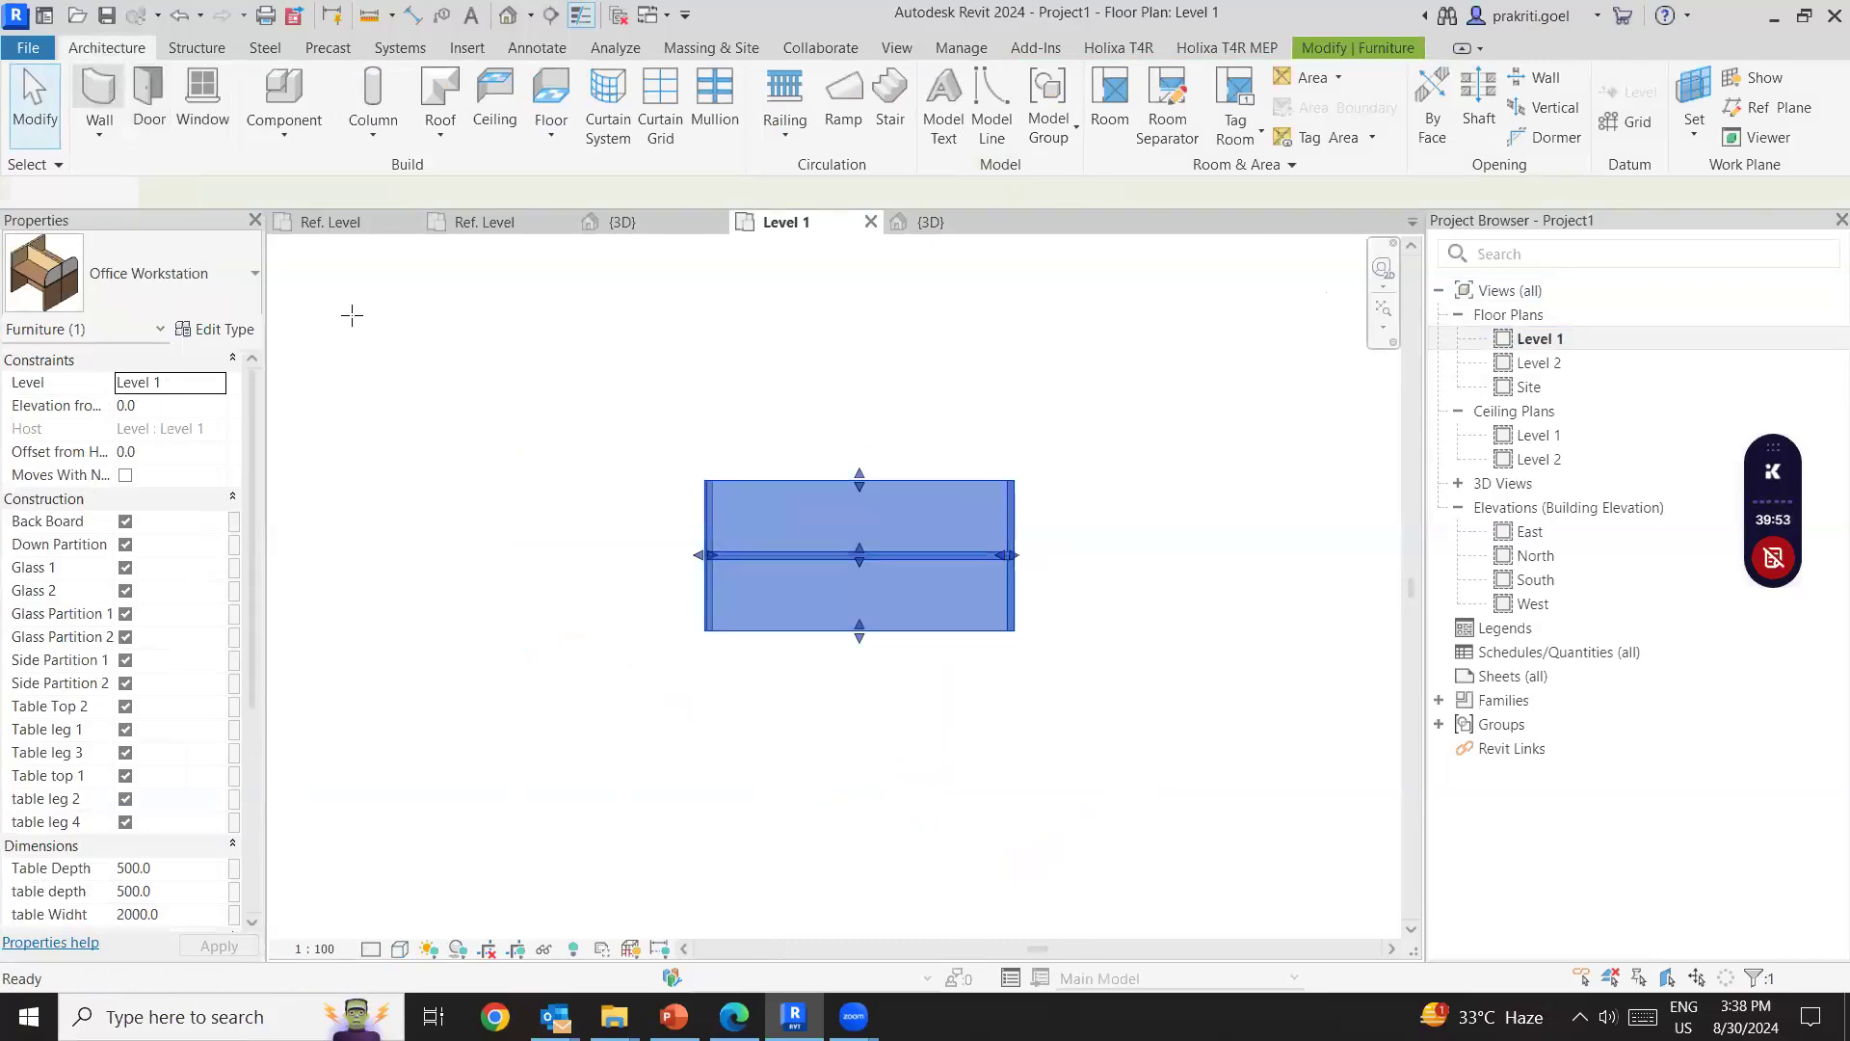
pyautogui.press('w')
pyautogui.press('a')
pyautogui.click(169, 498)
pyautogui.click(217, 498)
pyautogui.click(154, 537)
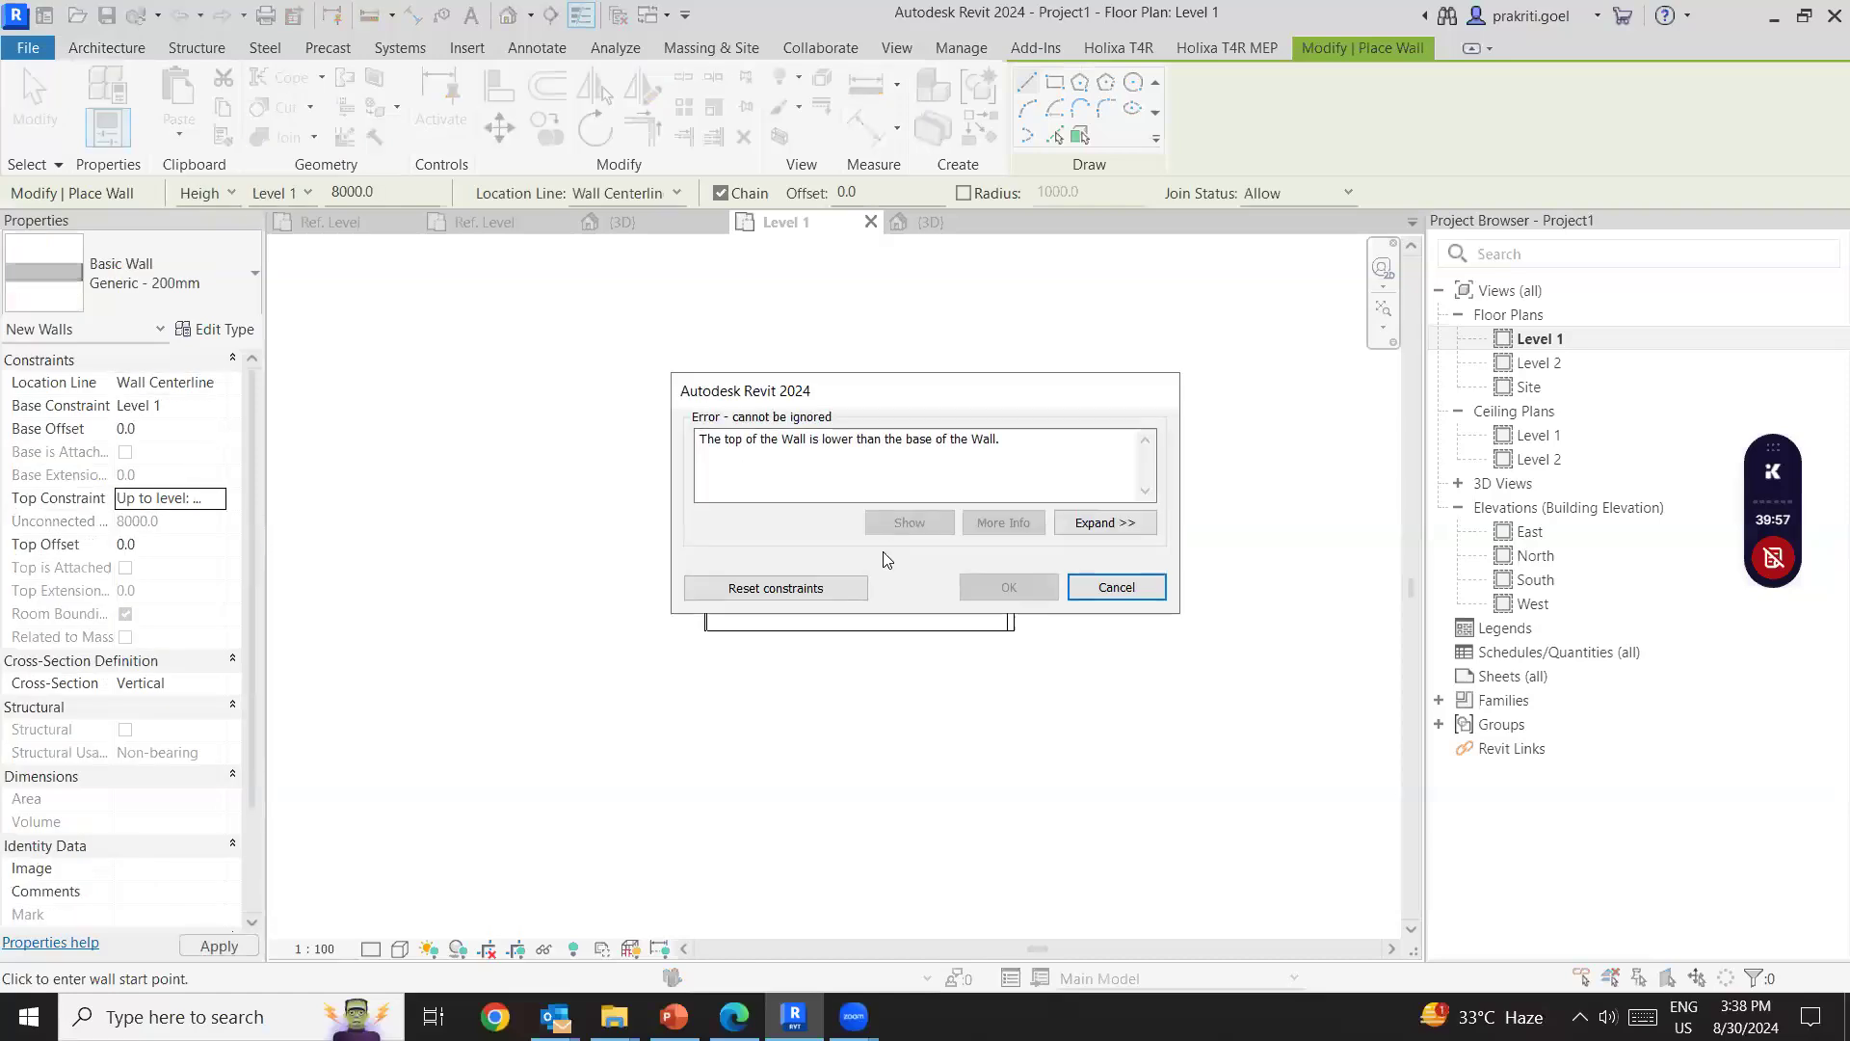
pyautogui.click(796, 597)
pyautogui.press('Escape')
pyautogui.press('Escape')
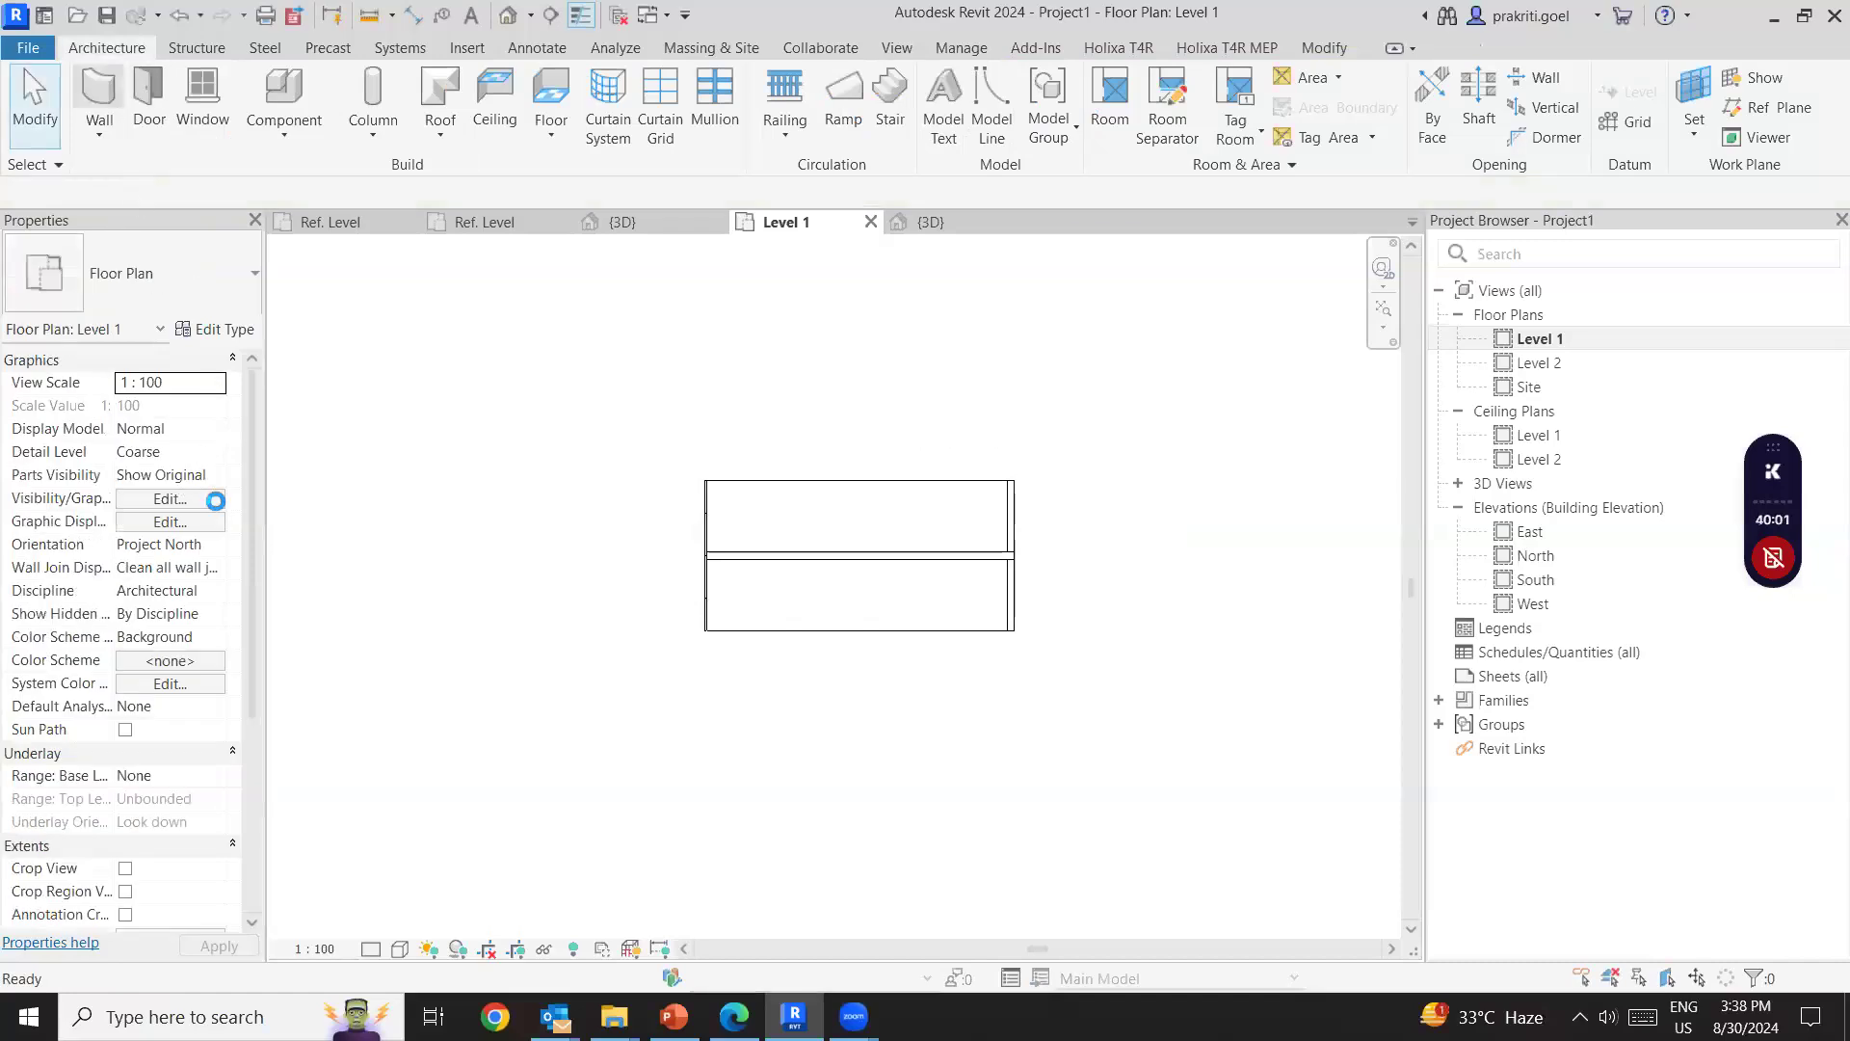
# Draw a straight horizontal Generic - 200mm wall with its top constrained to Level 2, just above the workstation and extending past both its ends.
pyautogui.press('w')
pyautogui.press('a')
pyautogui.click(216, 497)
pyautogui.click(169, 559)
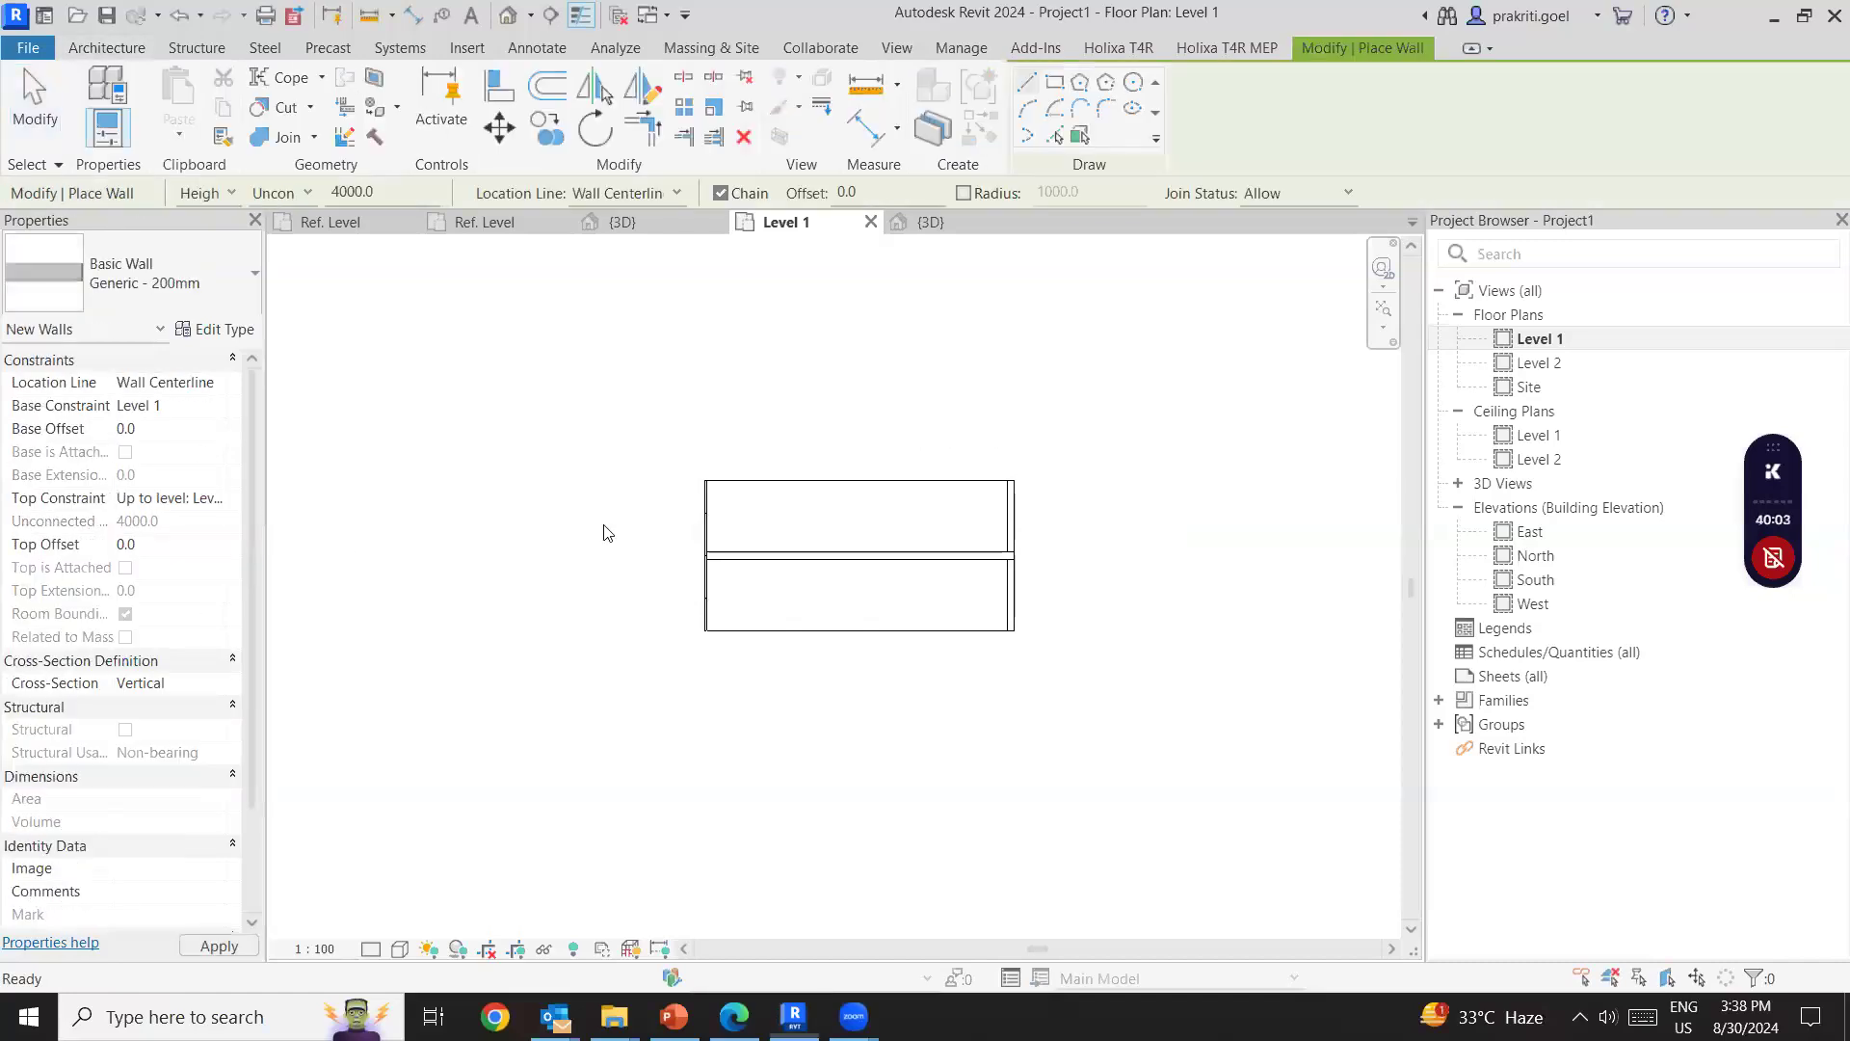
pyautogui.click(610, 444)
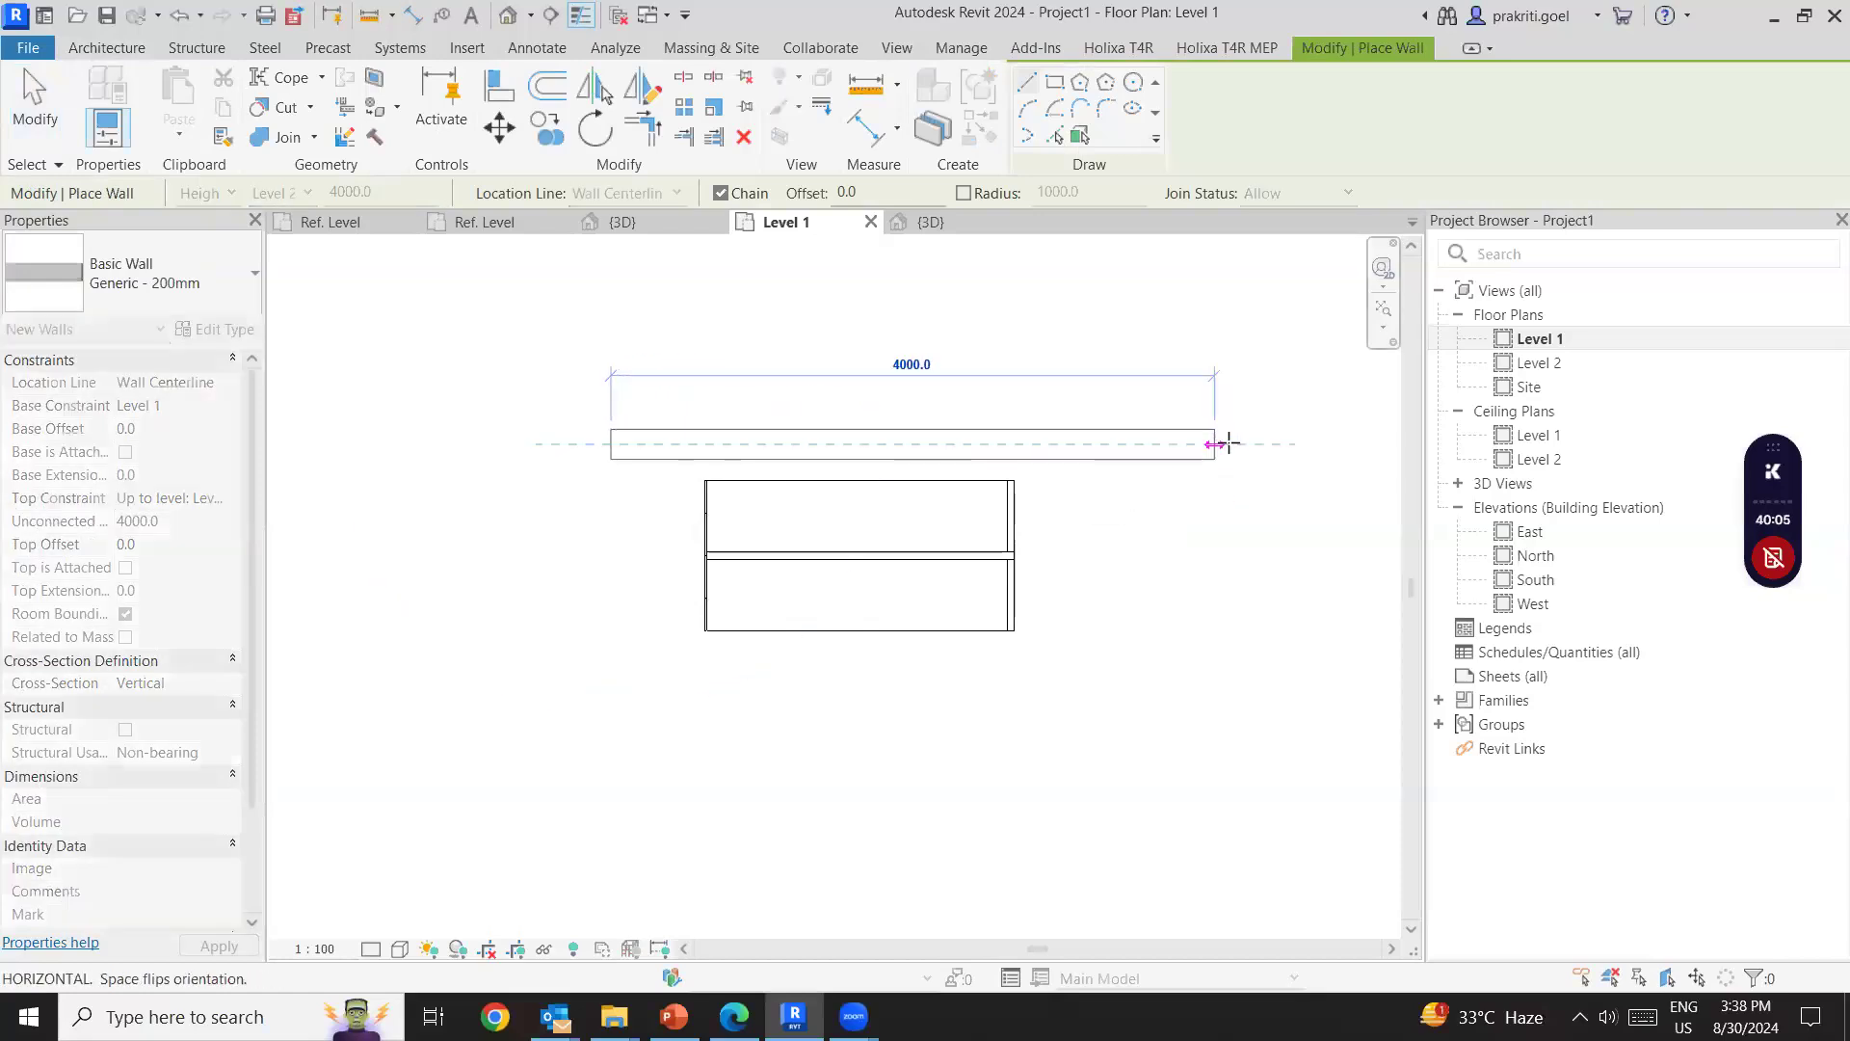
pyautogui.click(1294, 444)
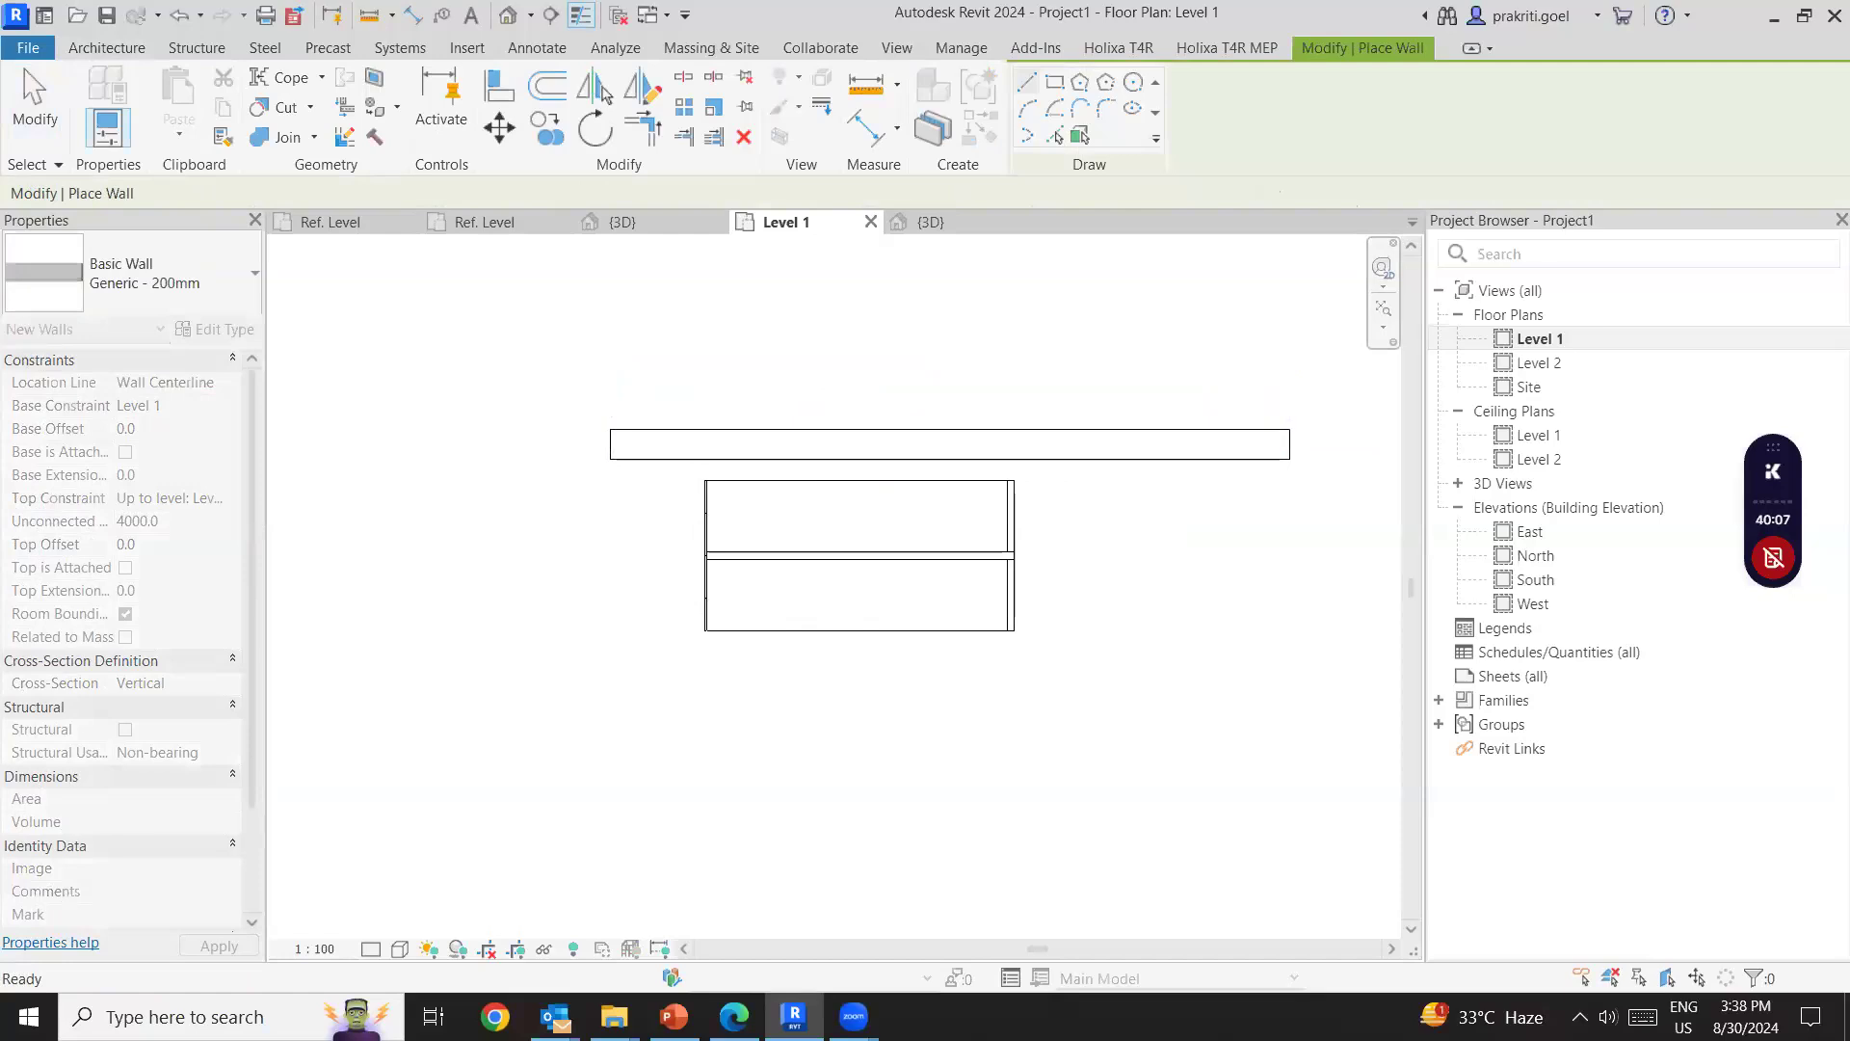
pyautogui.press('Escape')
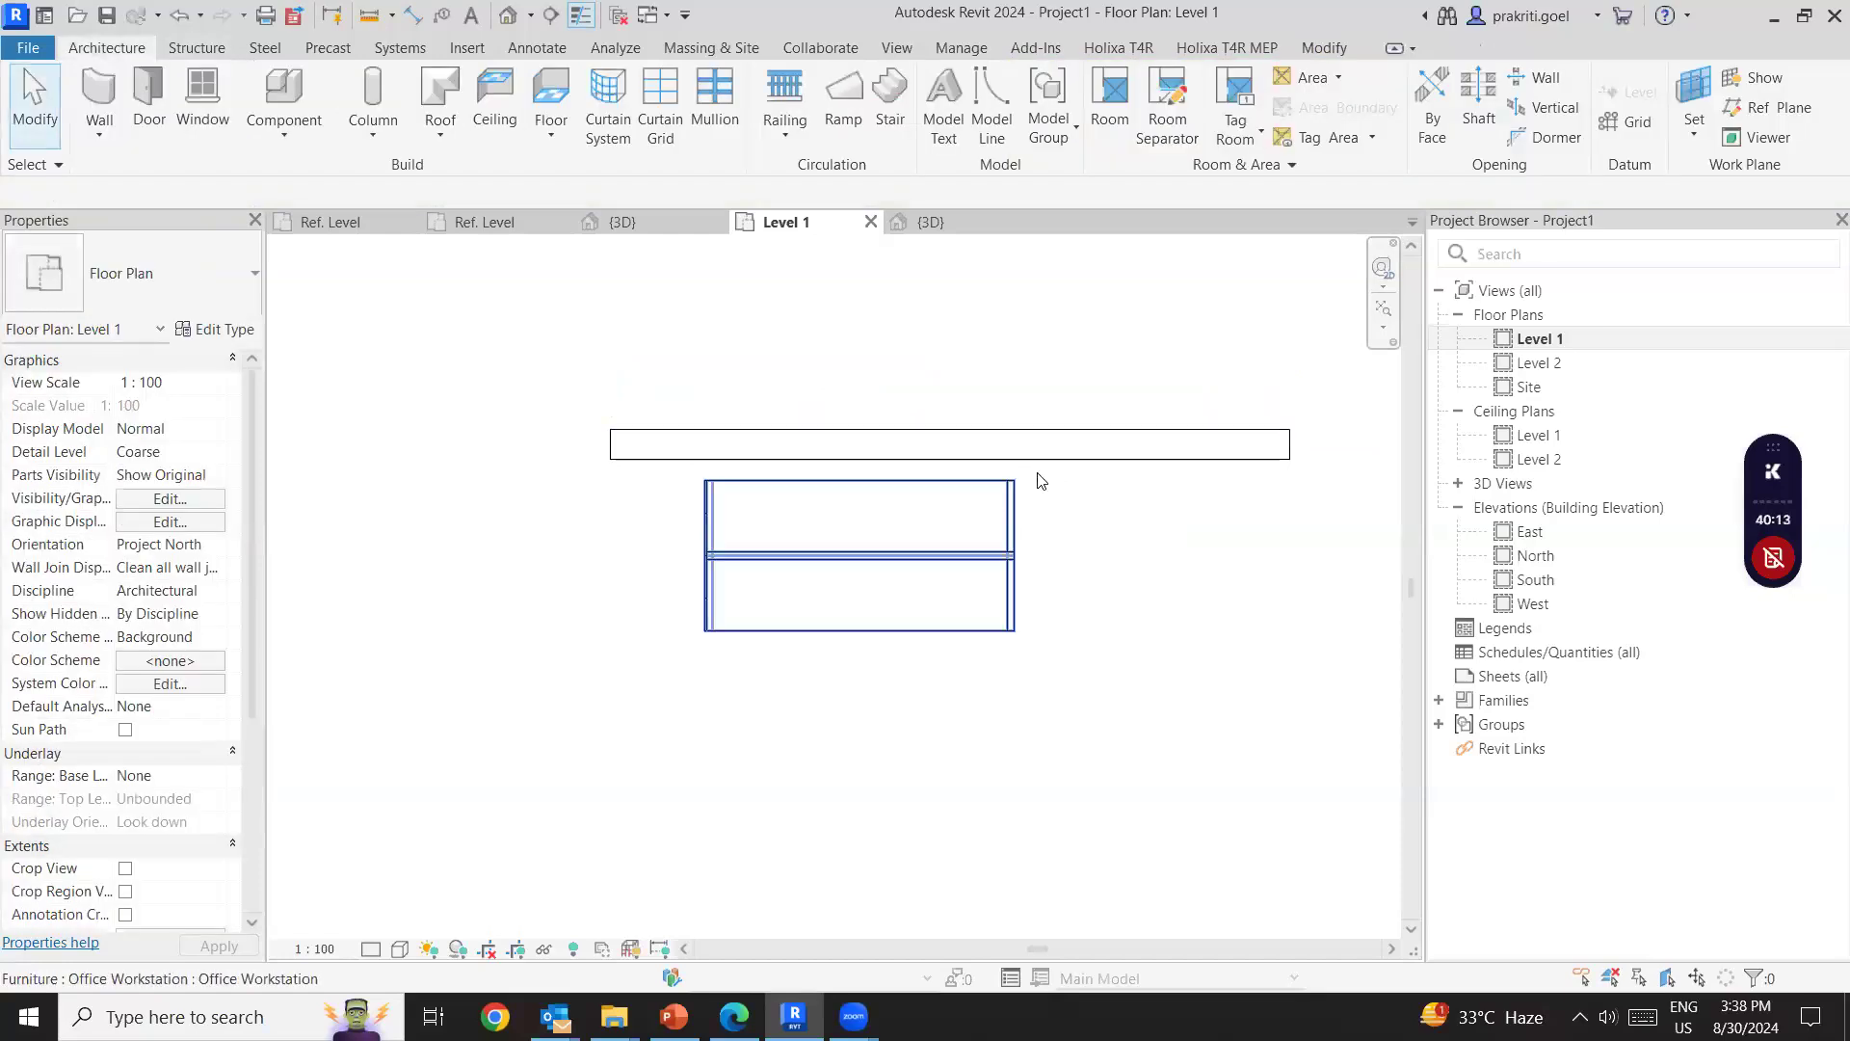
# Try to align the workstation's front/back centre with the wall face nearest to it.
pyautogui.click(1321, 54)
pyautogui.click(507, 86)
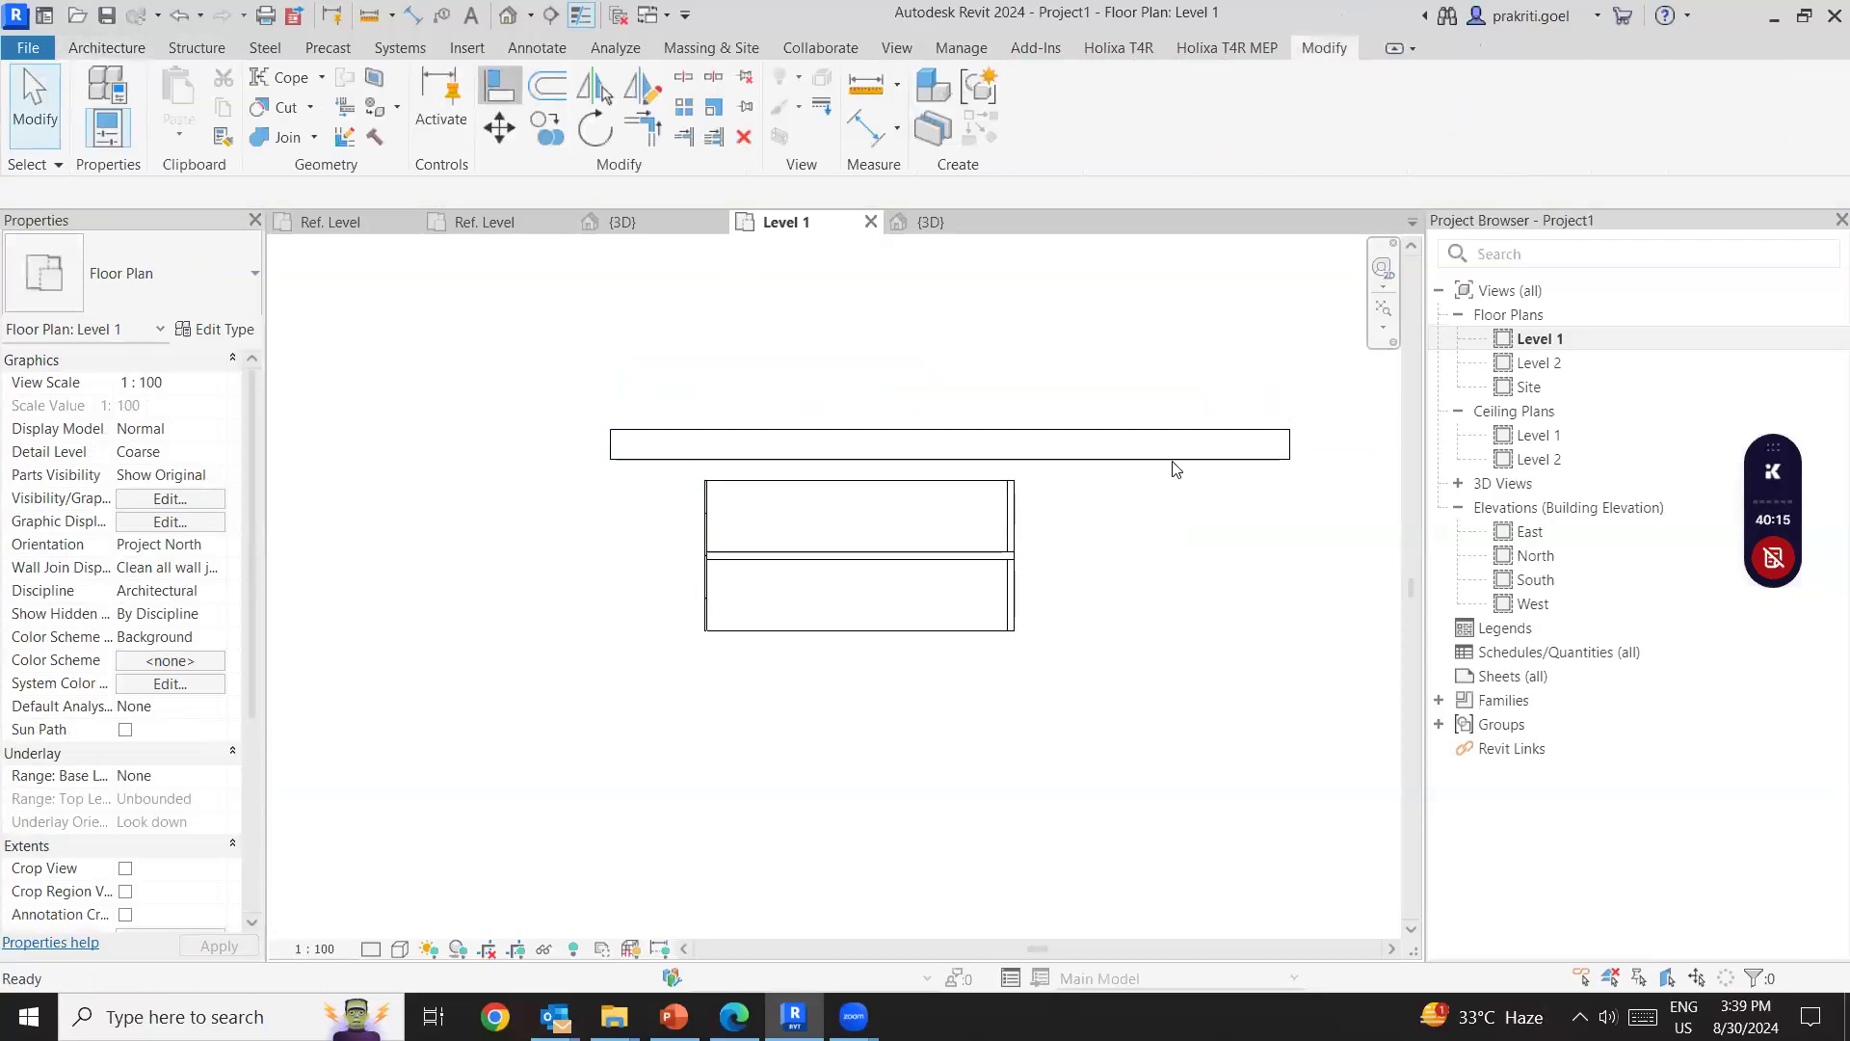
pyautogui.click(1177, 464)
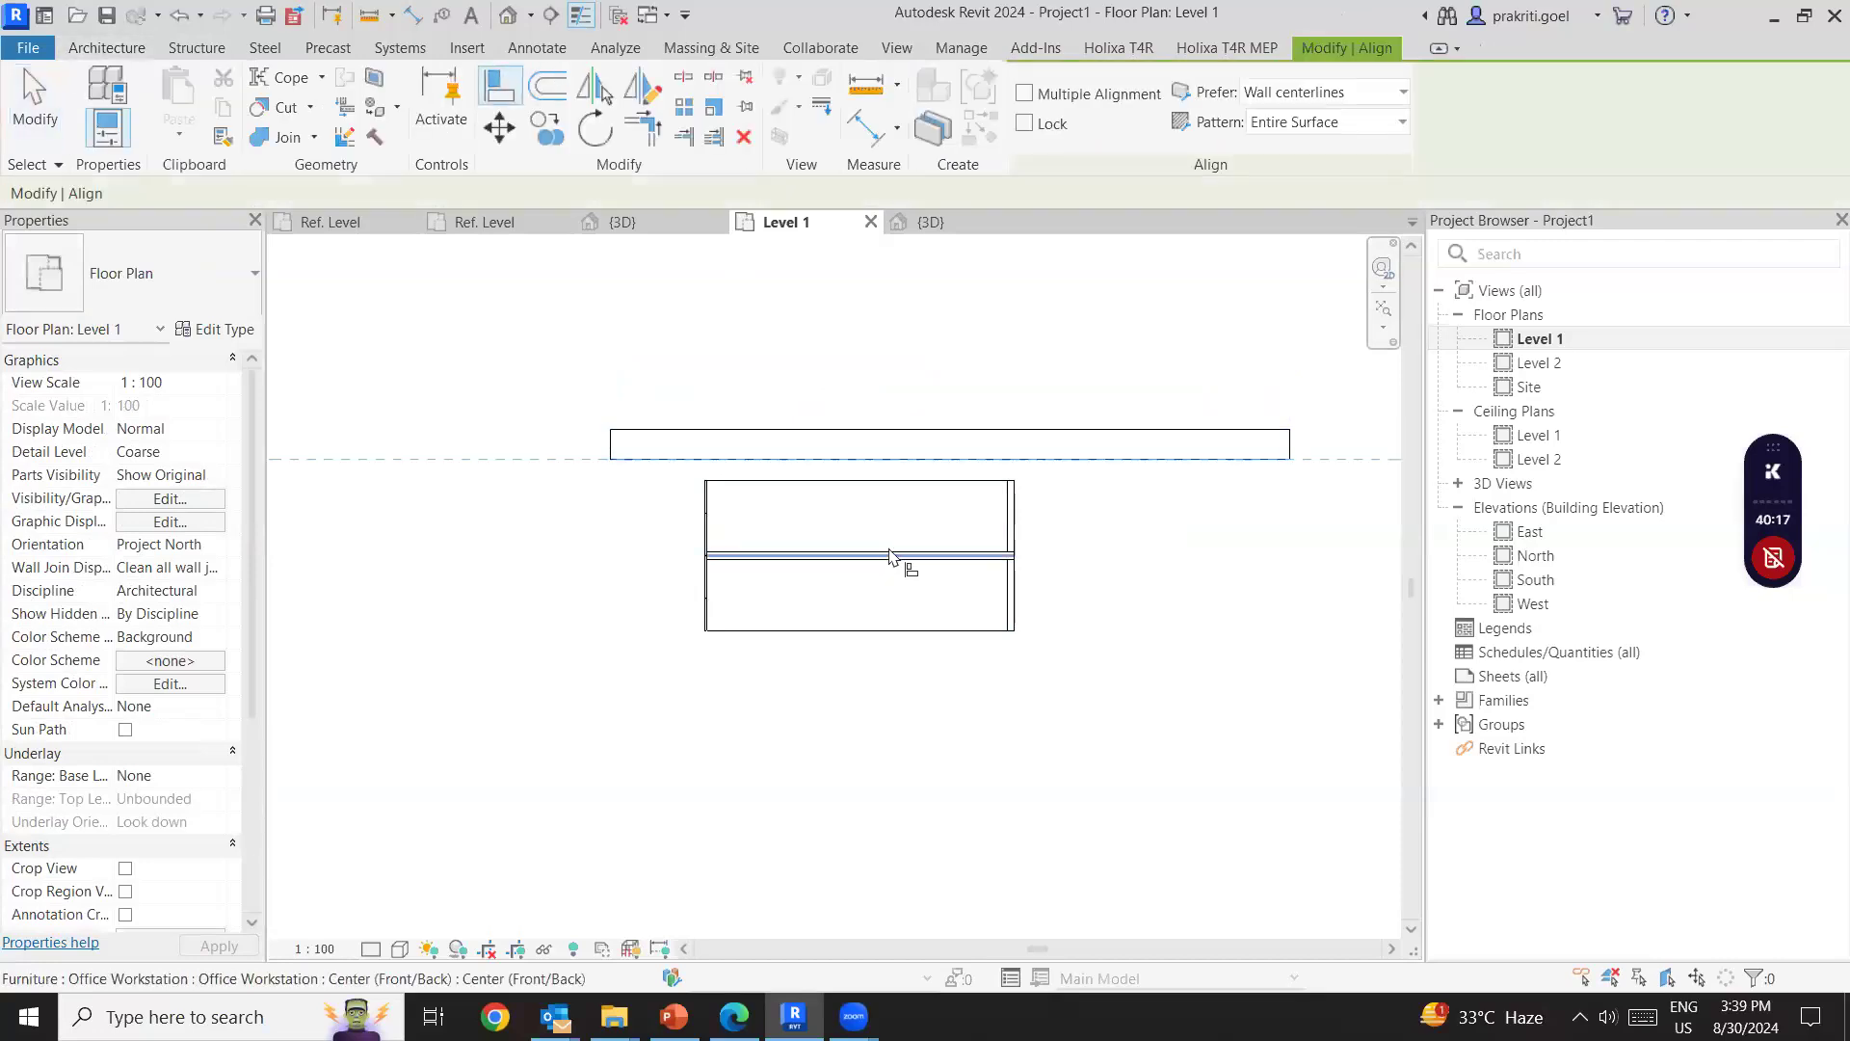
pyautogui.click(890, 557)
pyautogui.click(1780, 961)
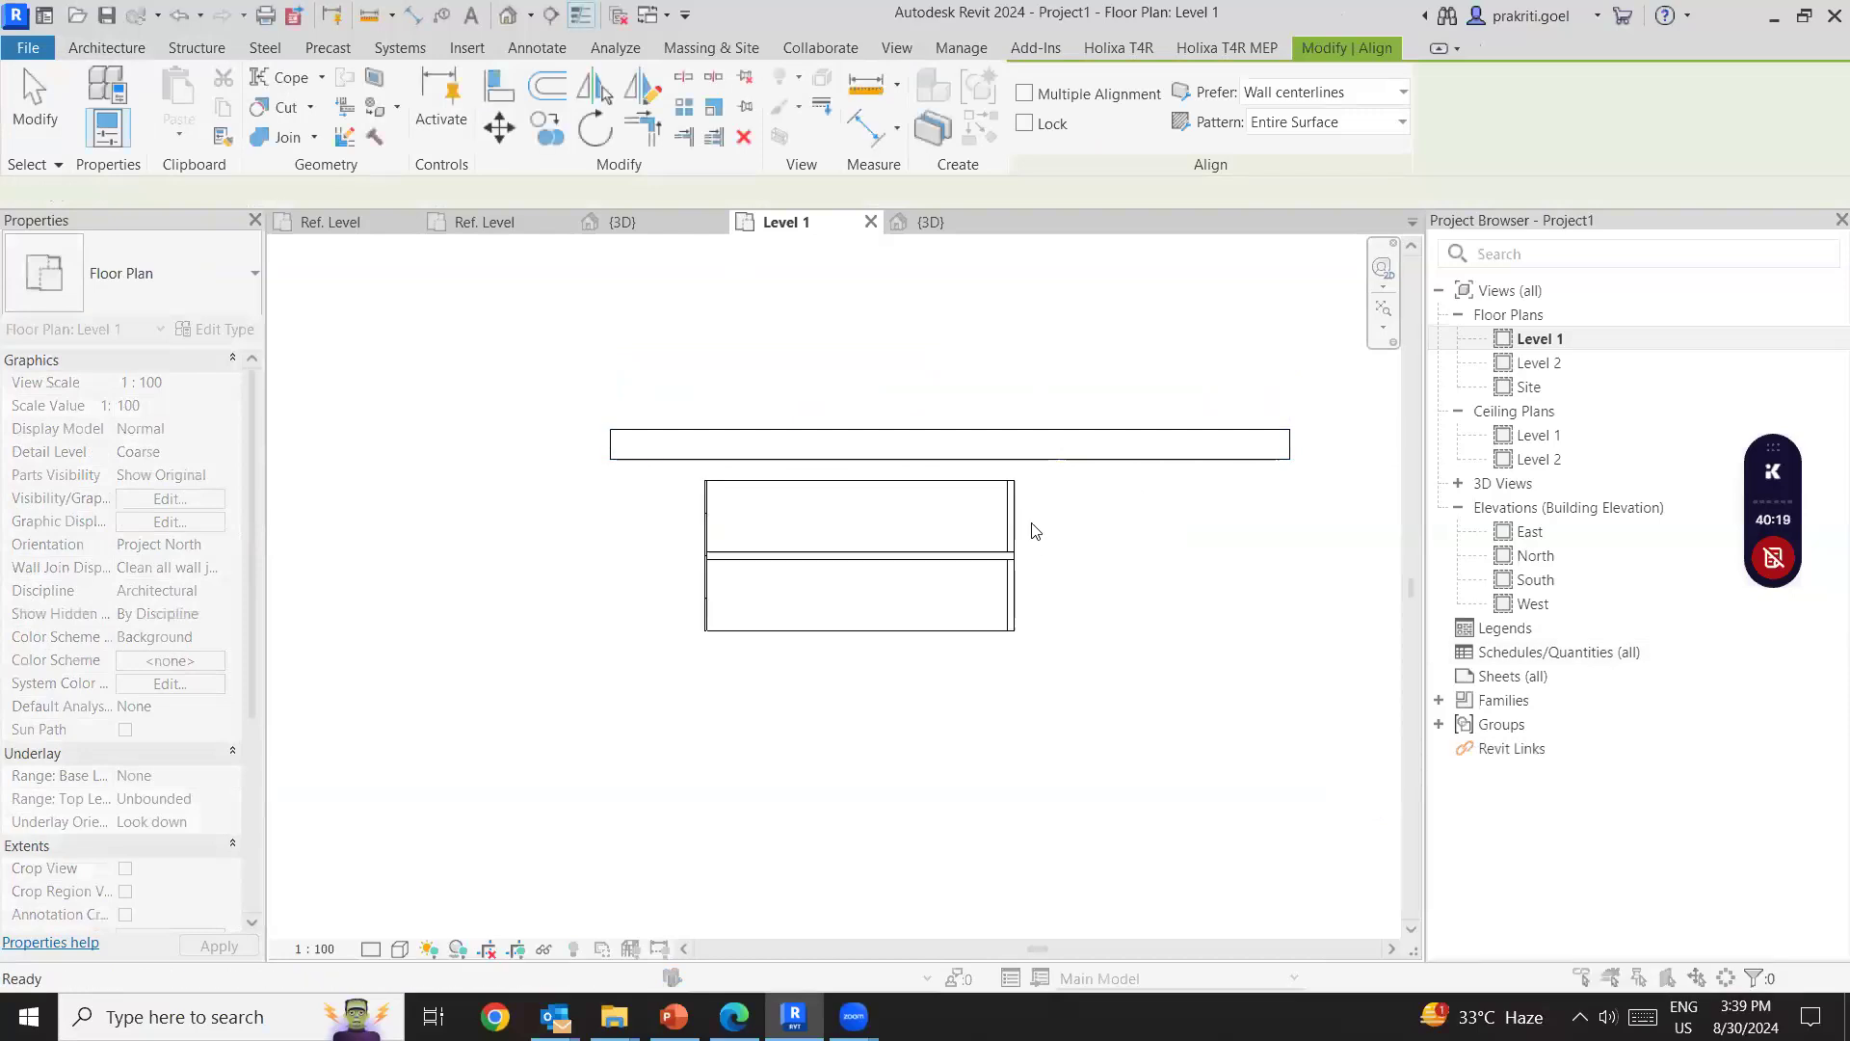
# Open the default 3D view and inspect the workstation next to the new wall.
pyautogui.click(977, 499)
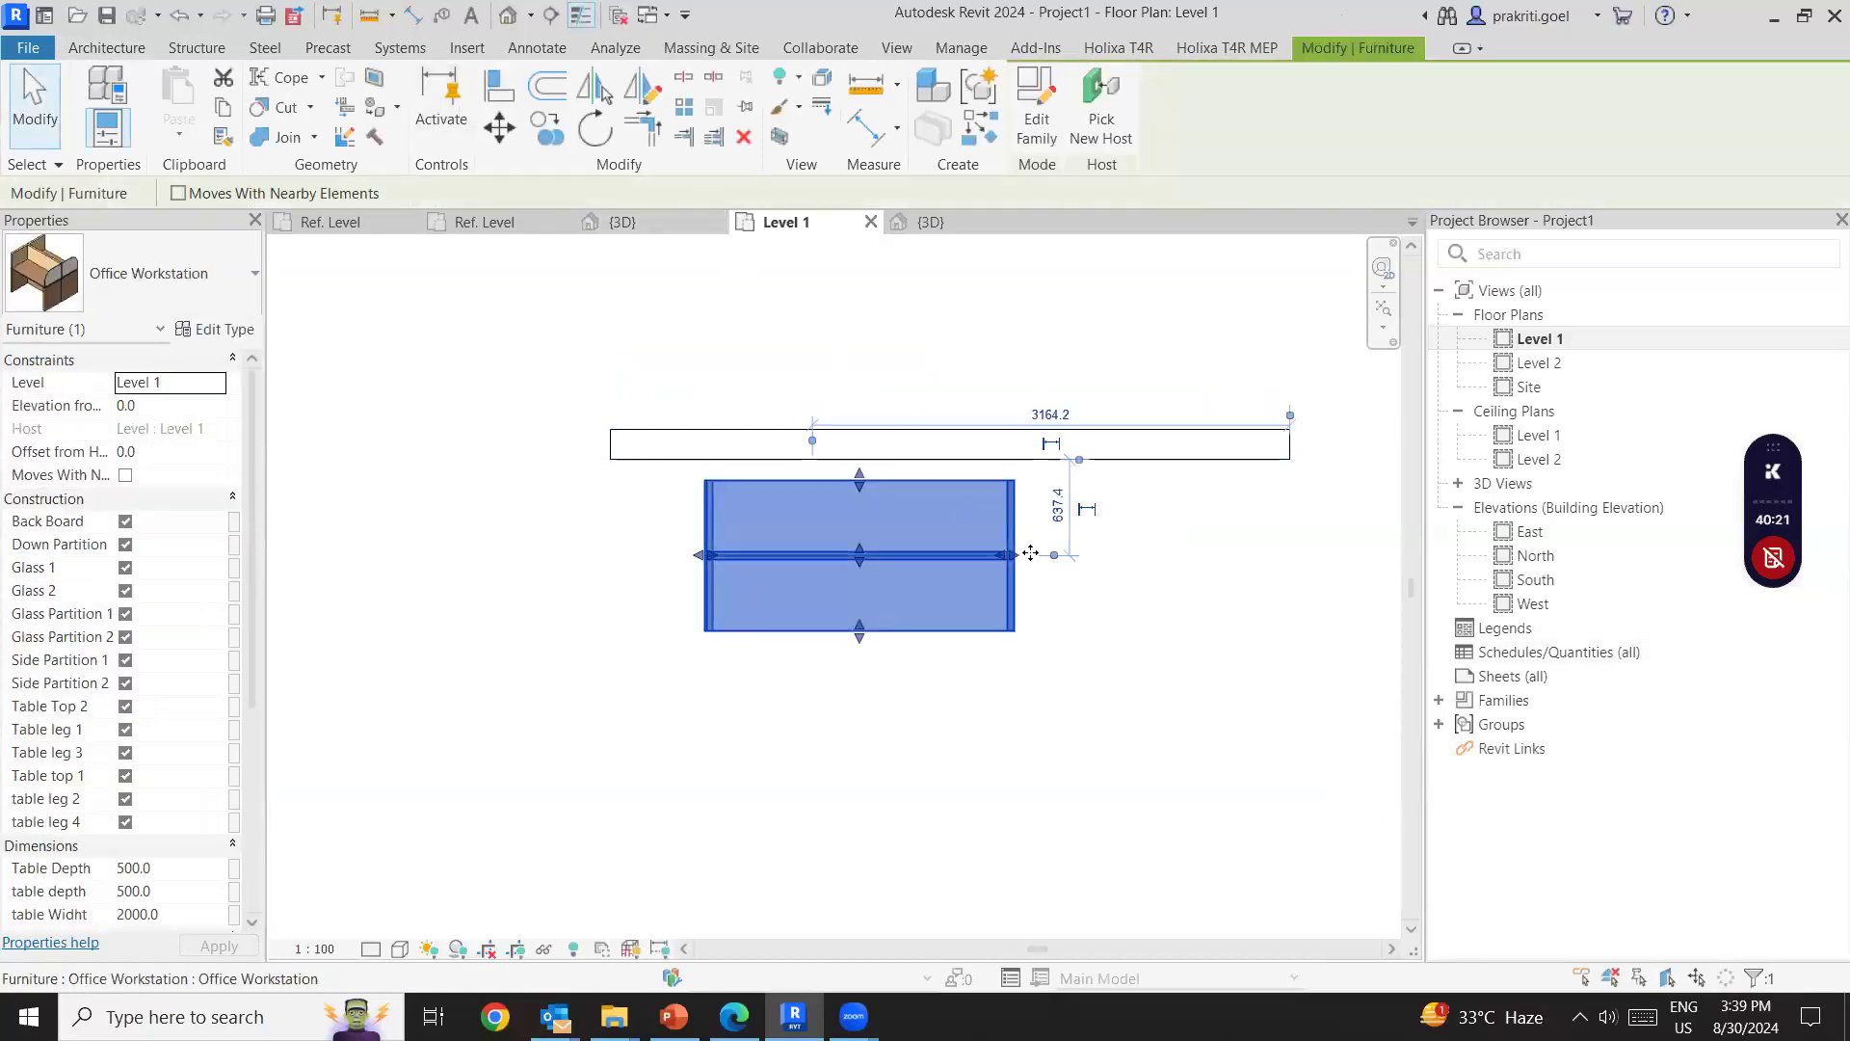
pyautogui.click(507, 15)
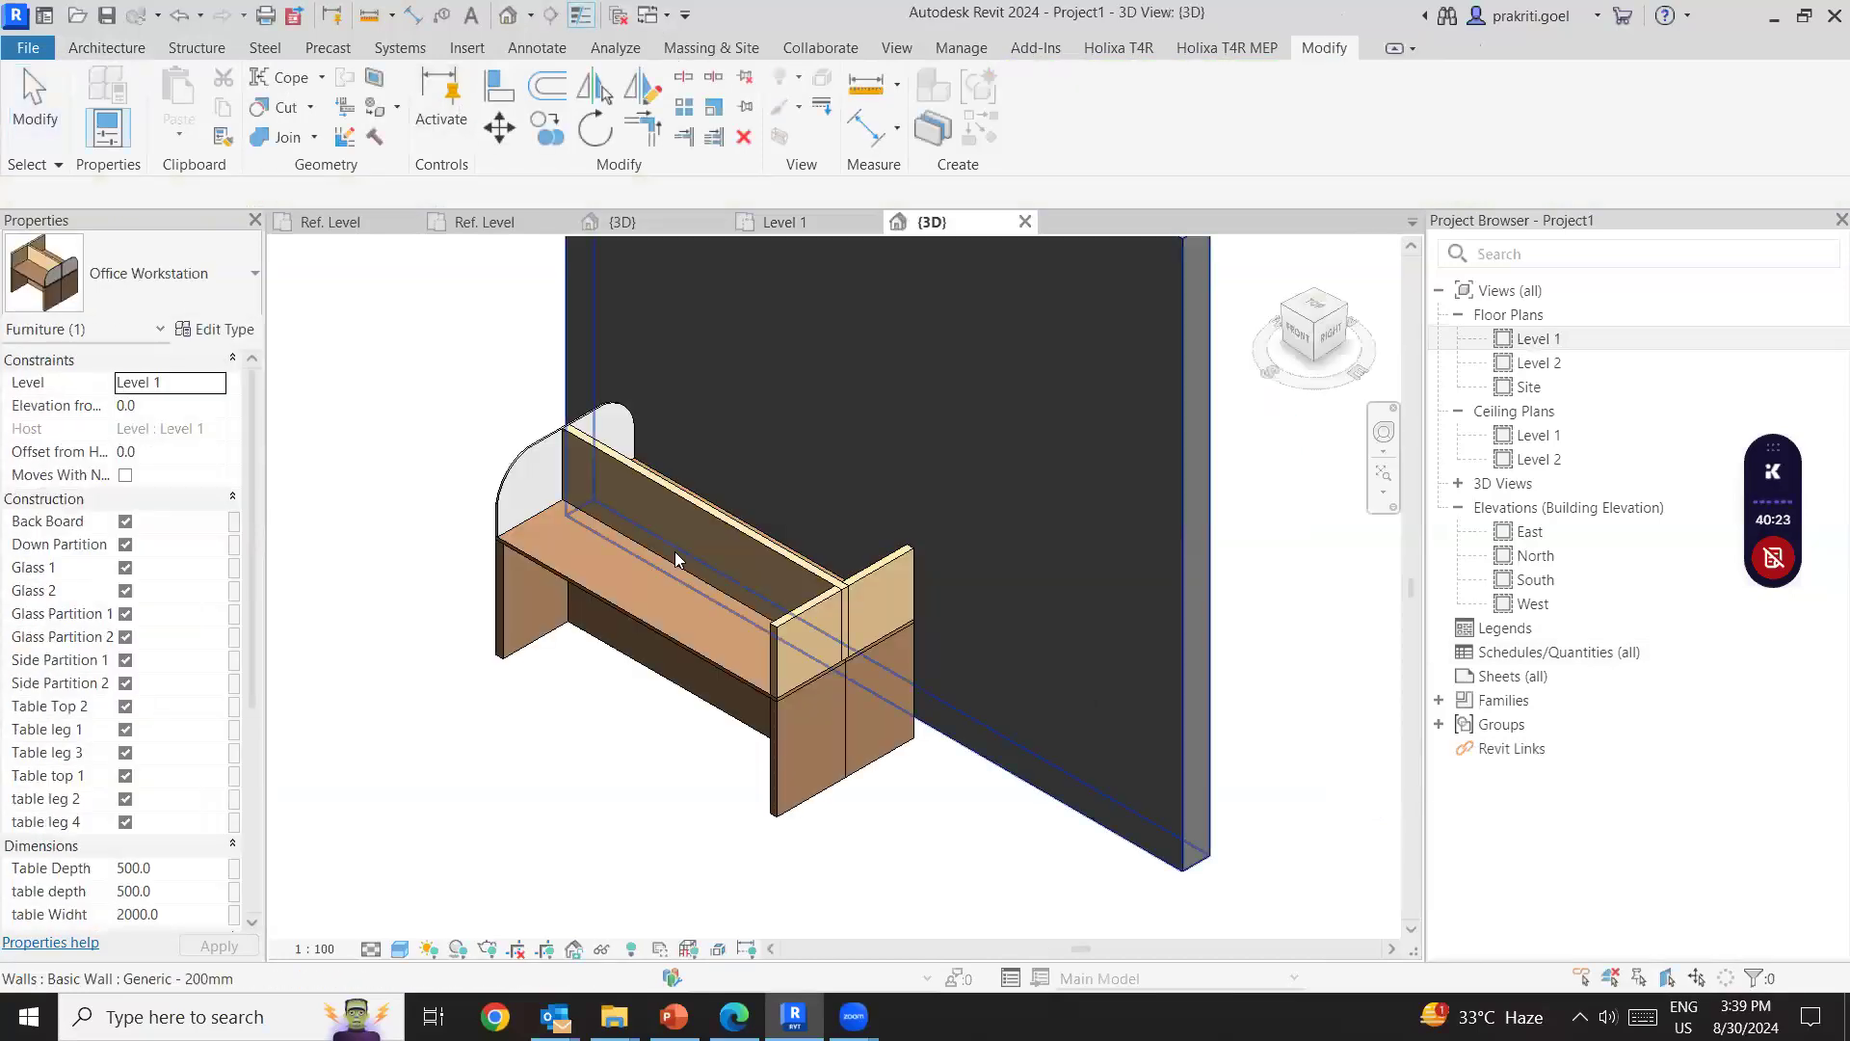
pyautogui.scroll(2, 862, 729)
pyautogui.moveTo(928, 611); pyautogui.dragTo(1027, 574, button='middle')
pyautogui.scroll(-2, 1027, 578)
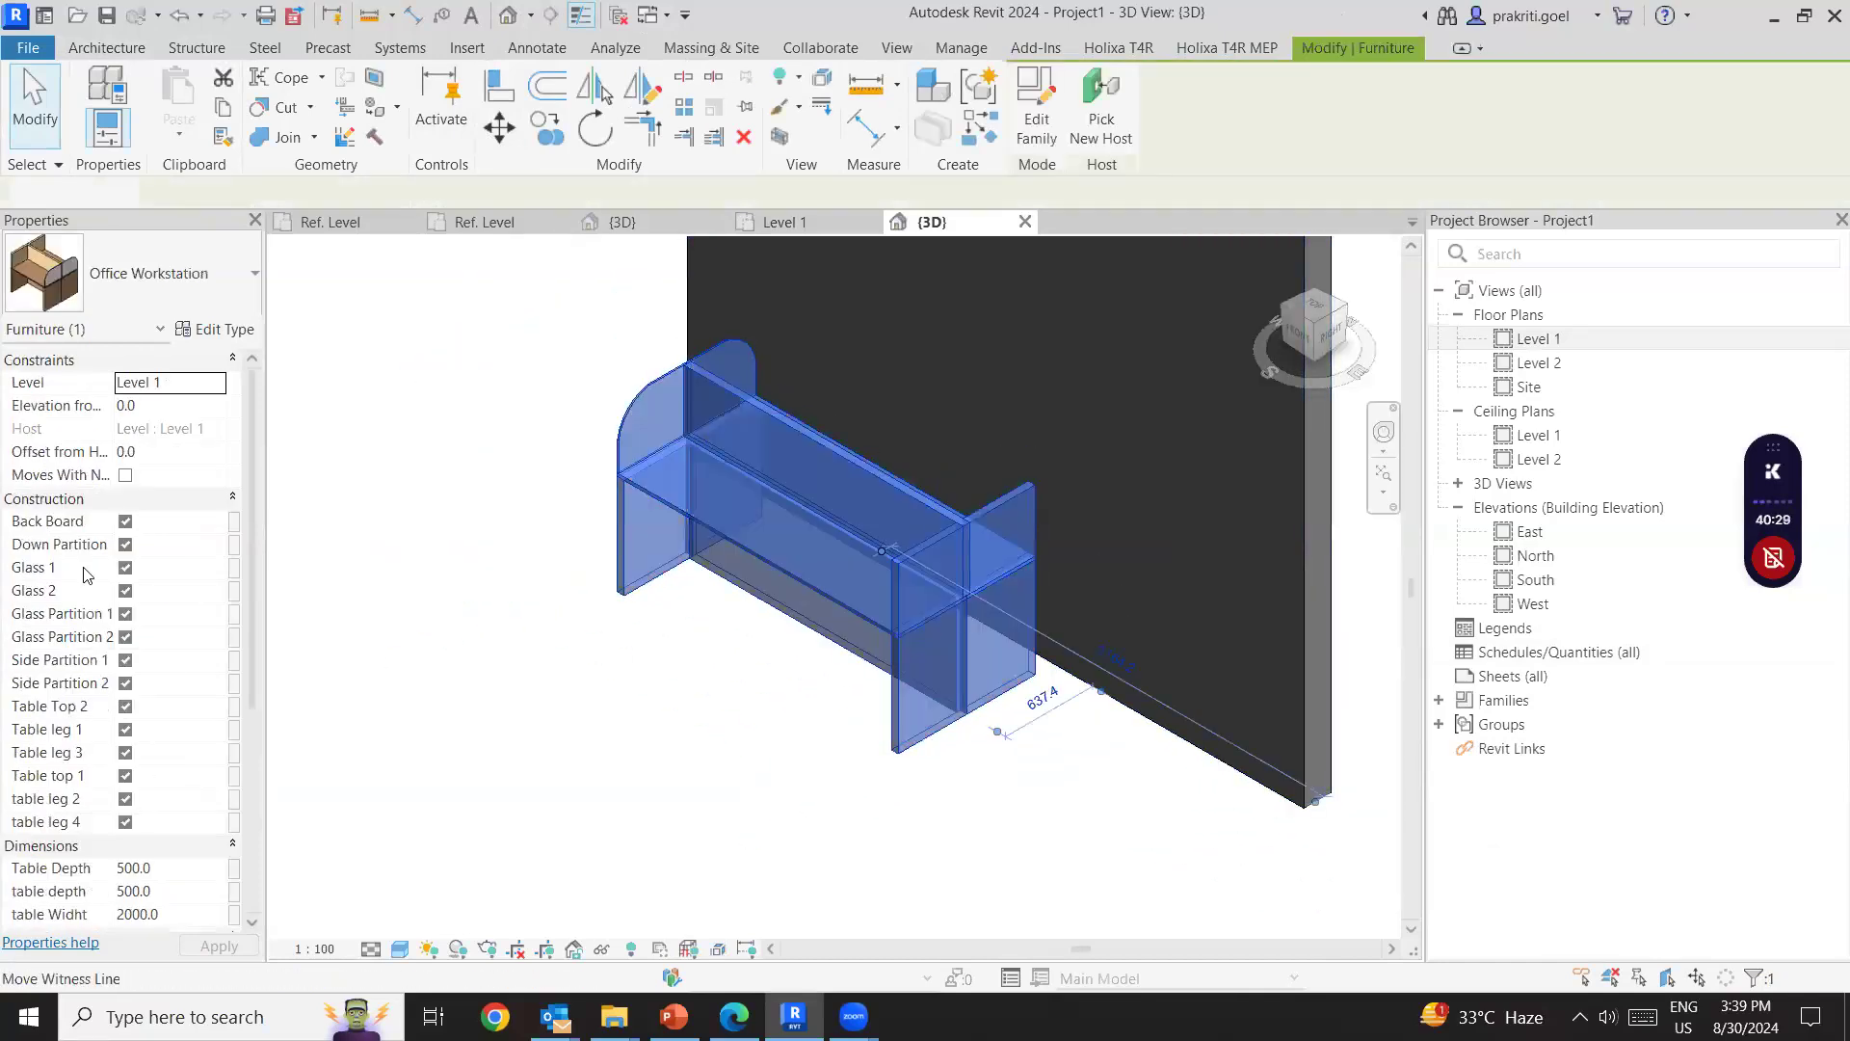
# Turn off Glass Partition 2 and Glass 2 on the placed workstation and check the shaded model.
pyautogui.click(126, 637)
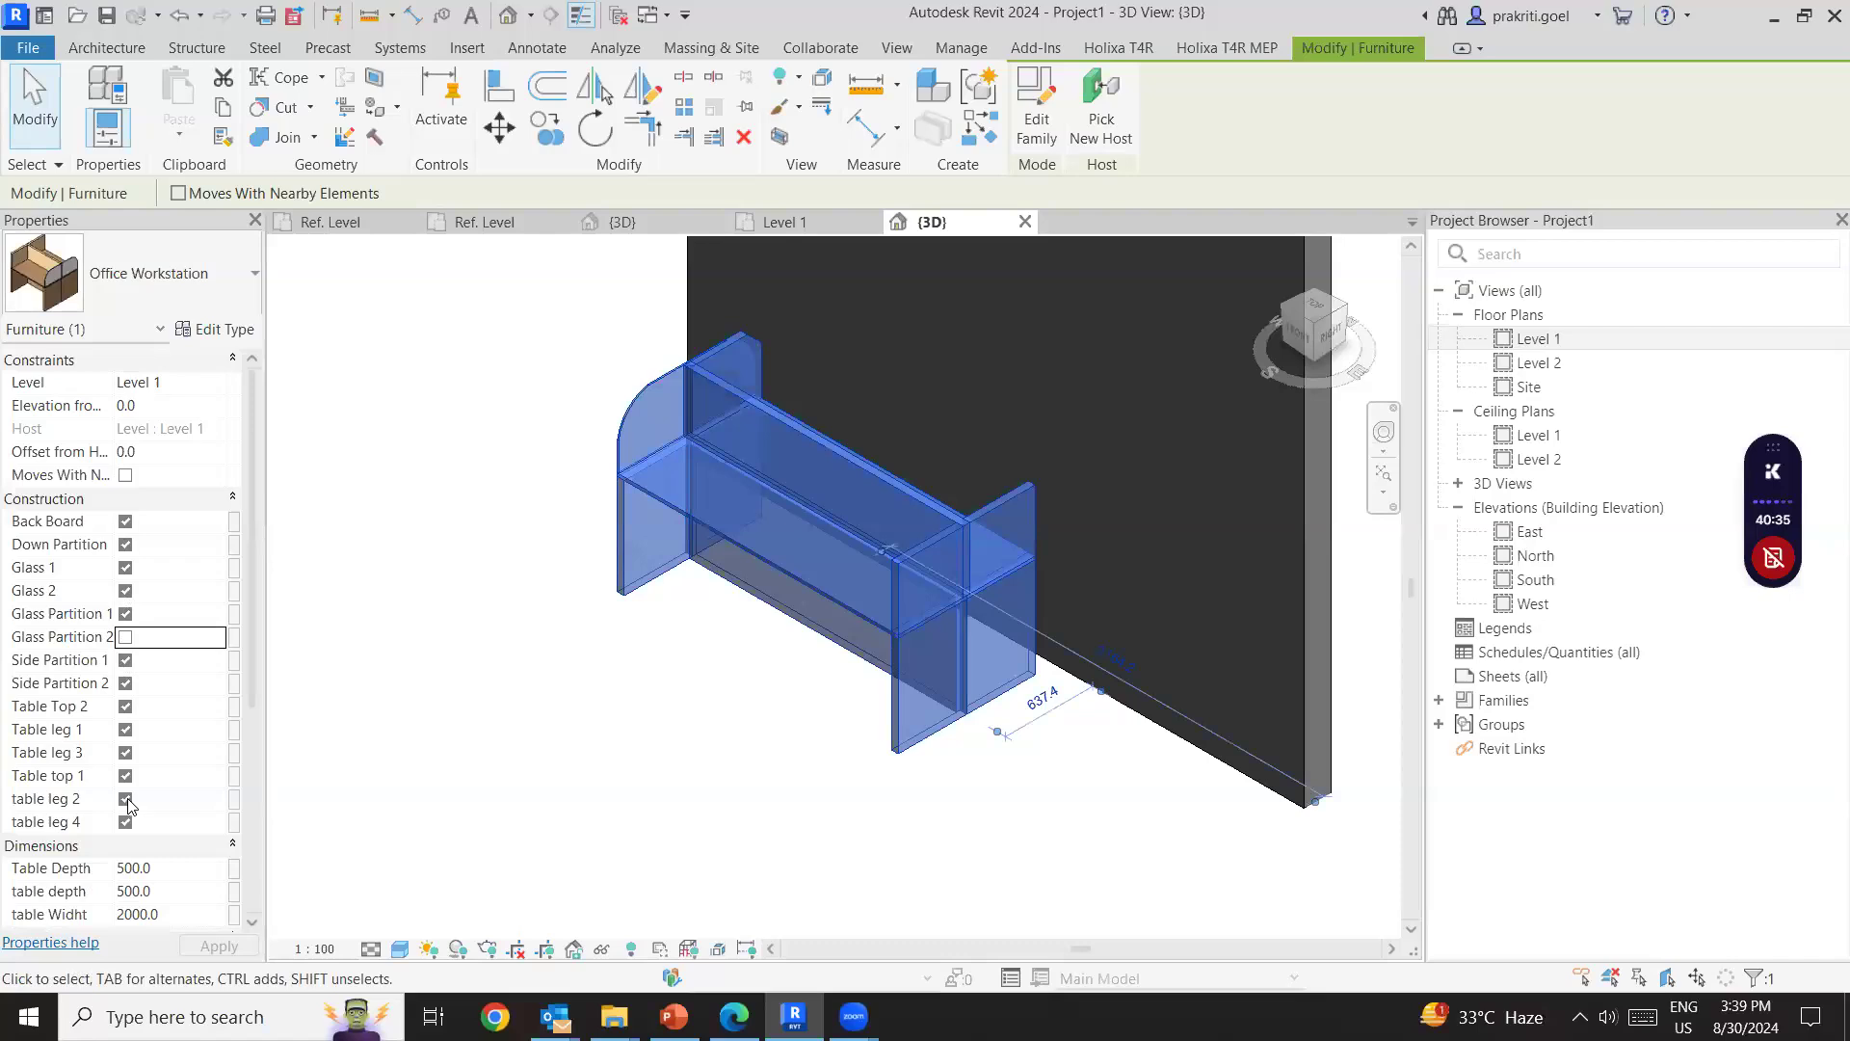
pyautogui.click(125, 591)
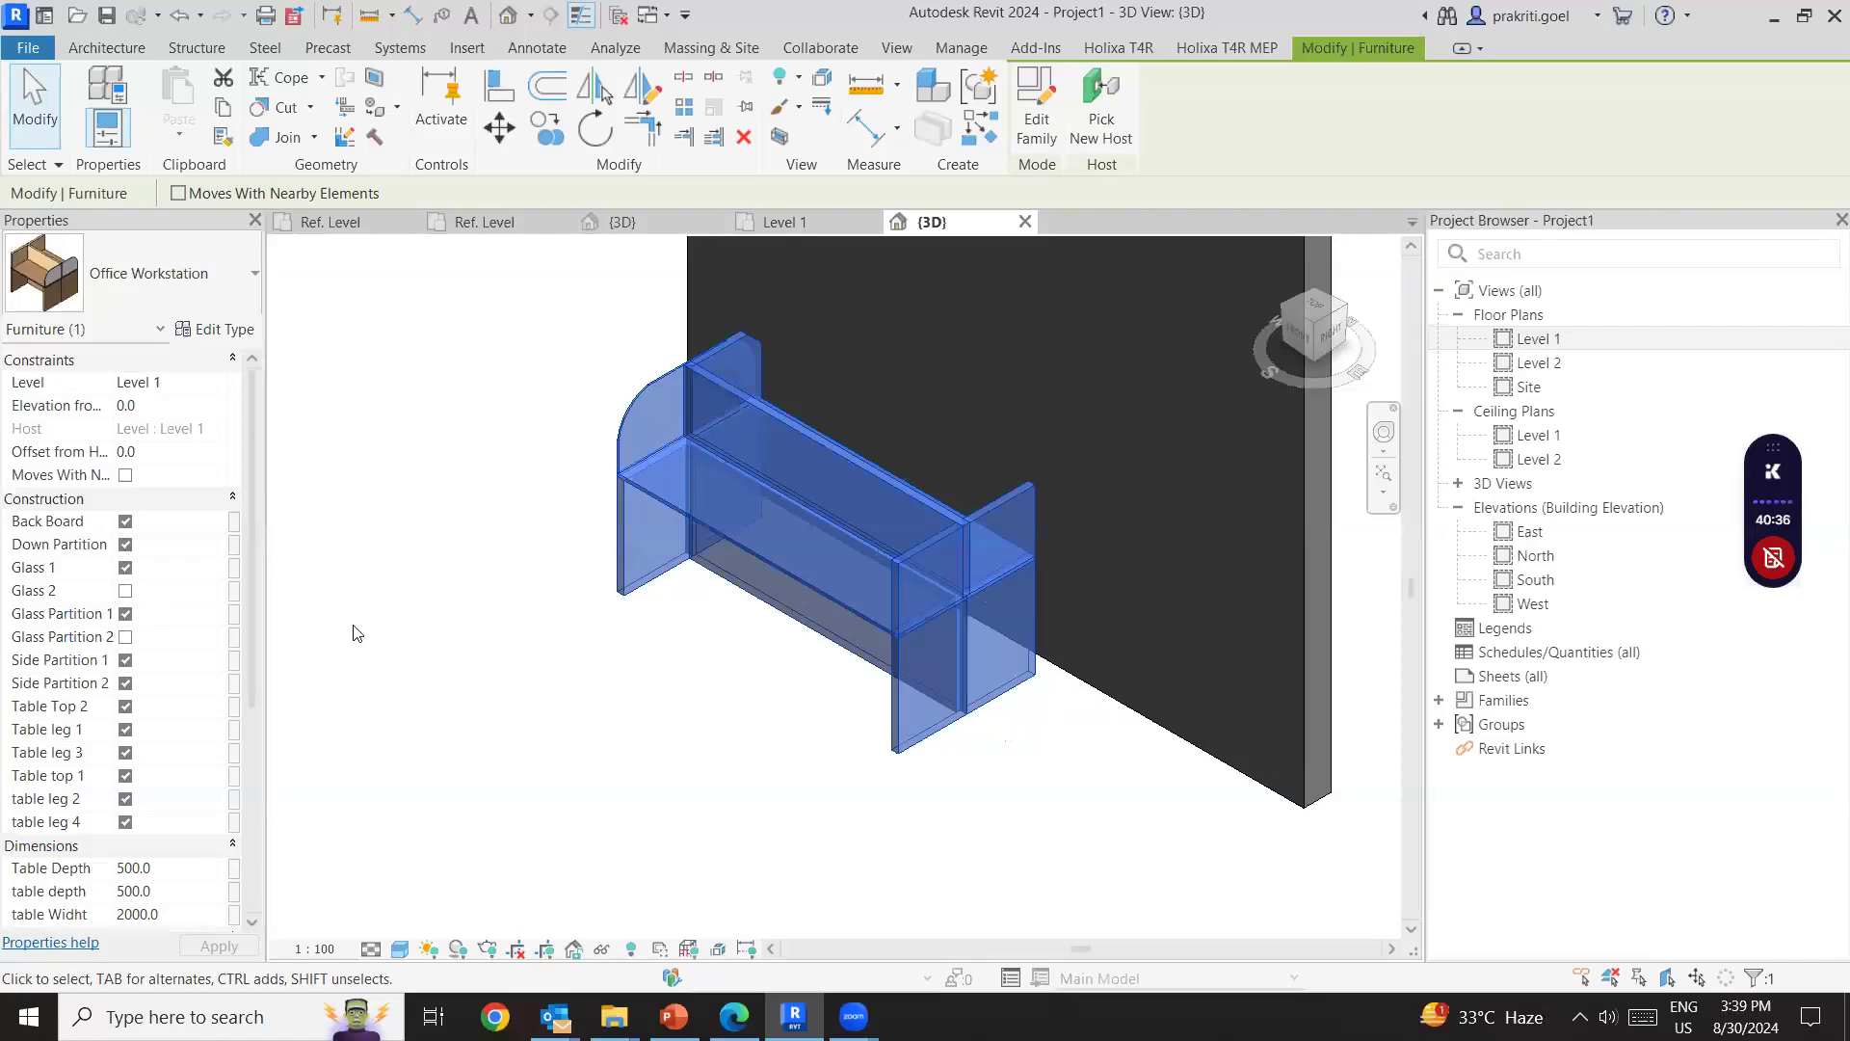
pyautogui.click(671, 726)
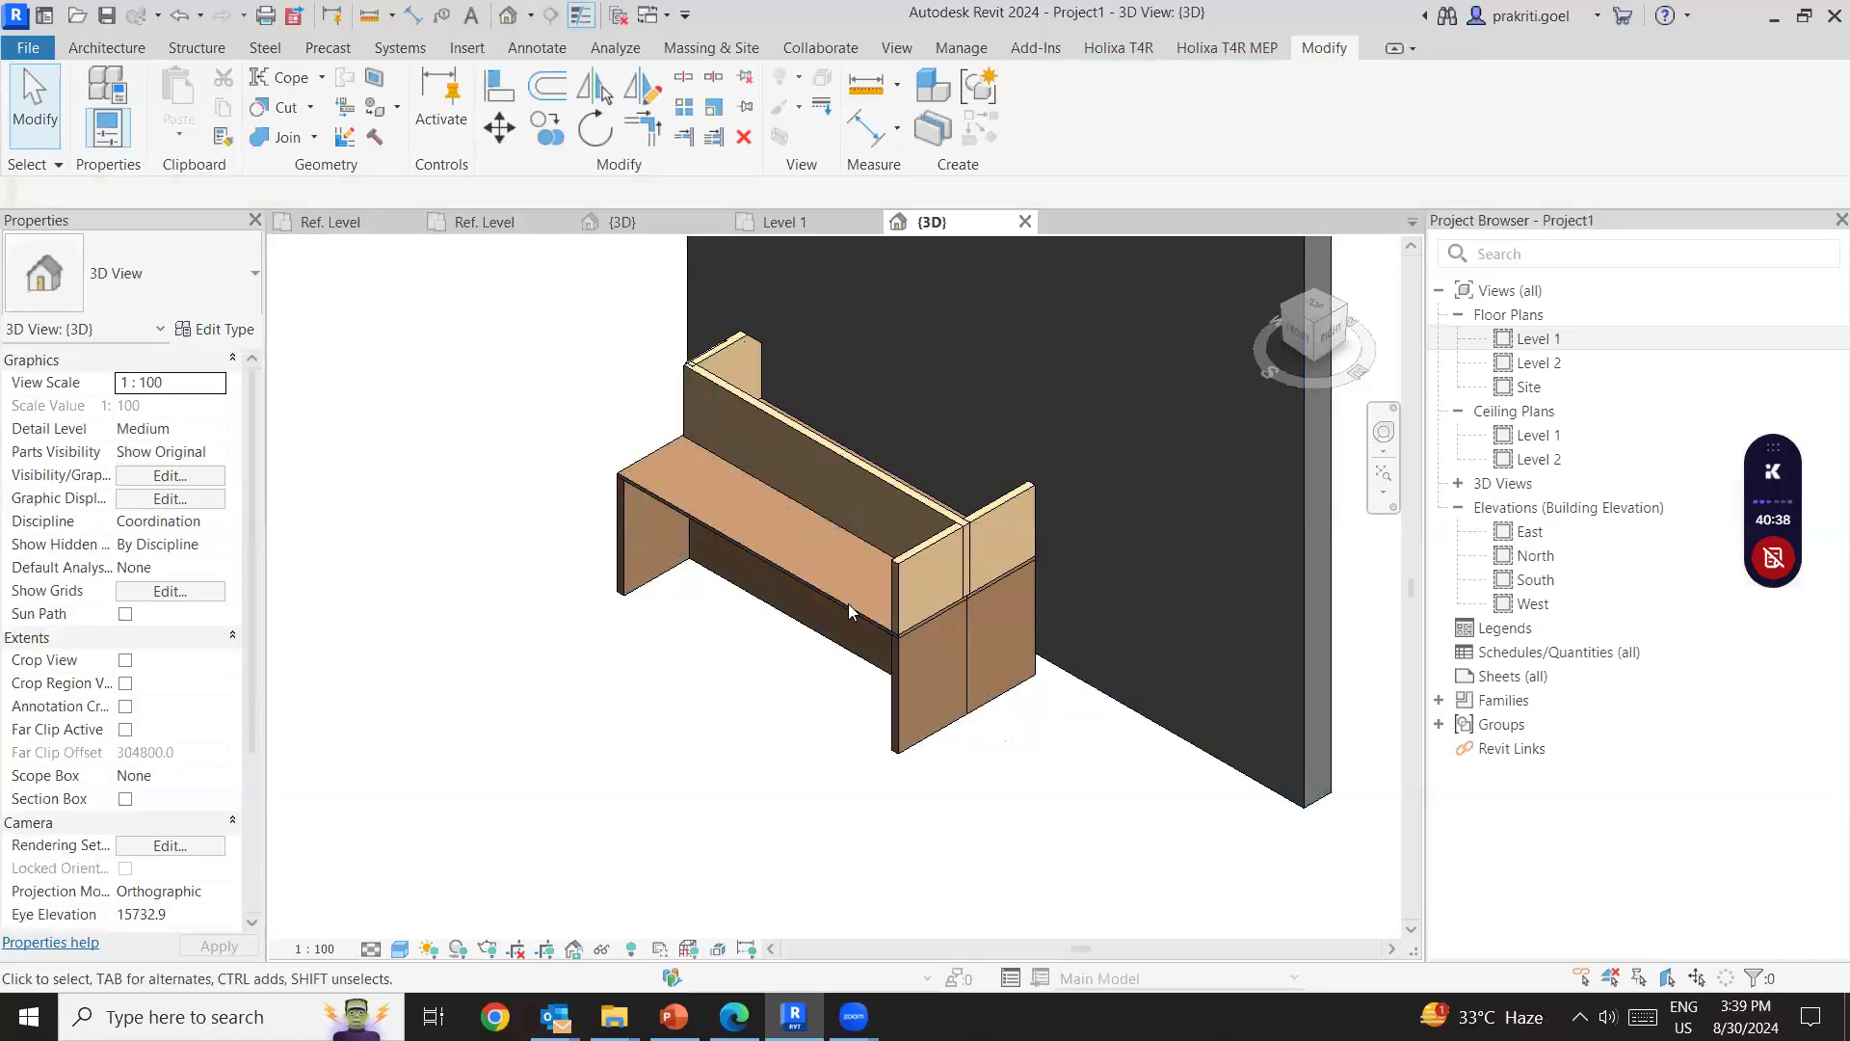
pyautogui.click(819, 601)
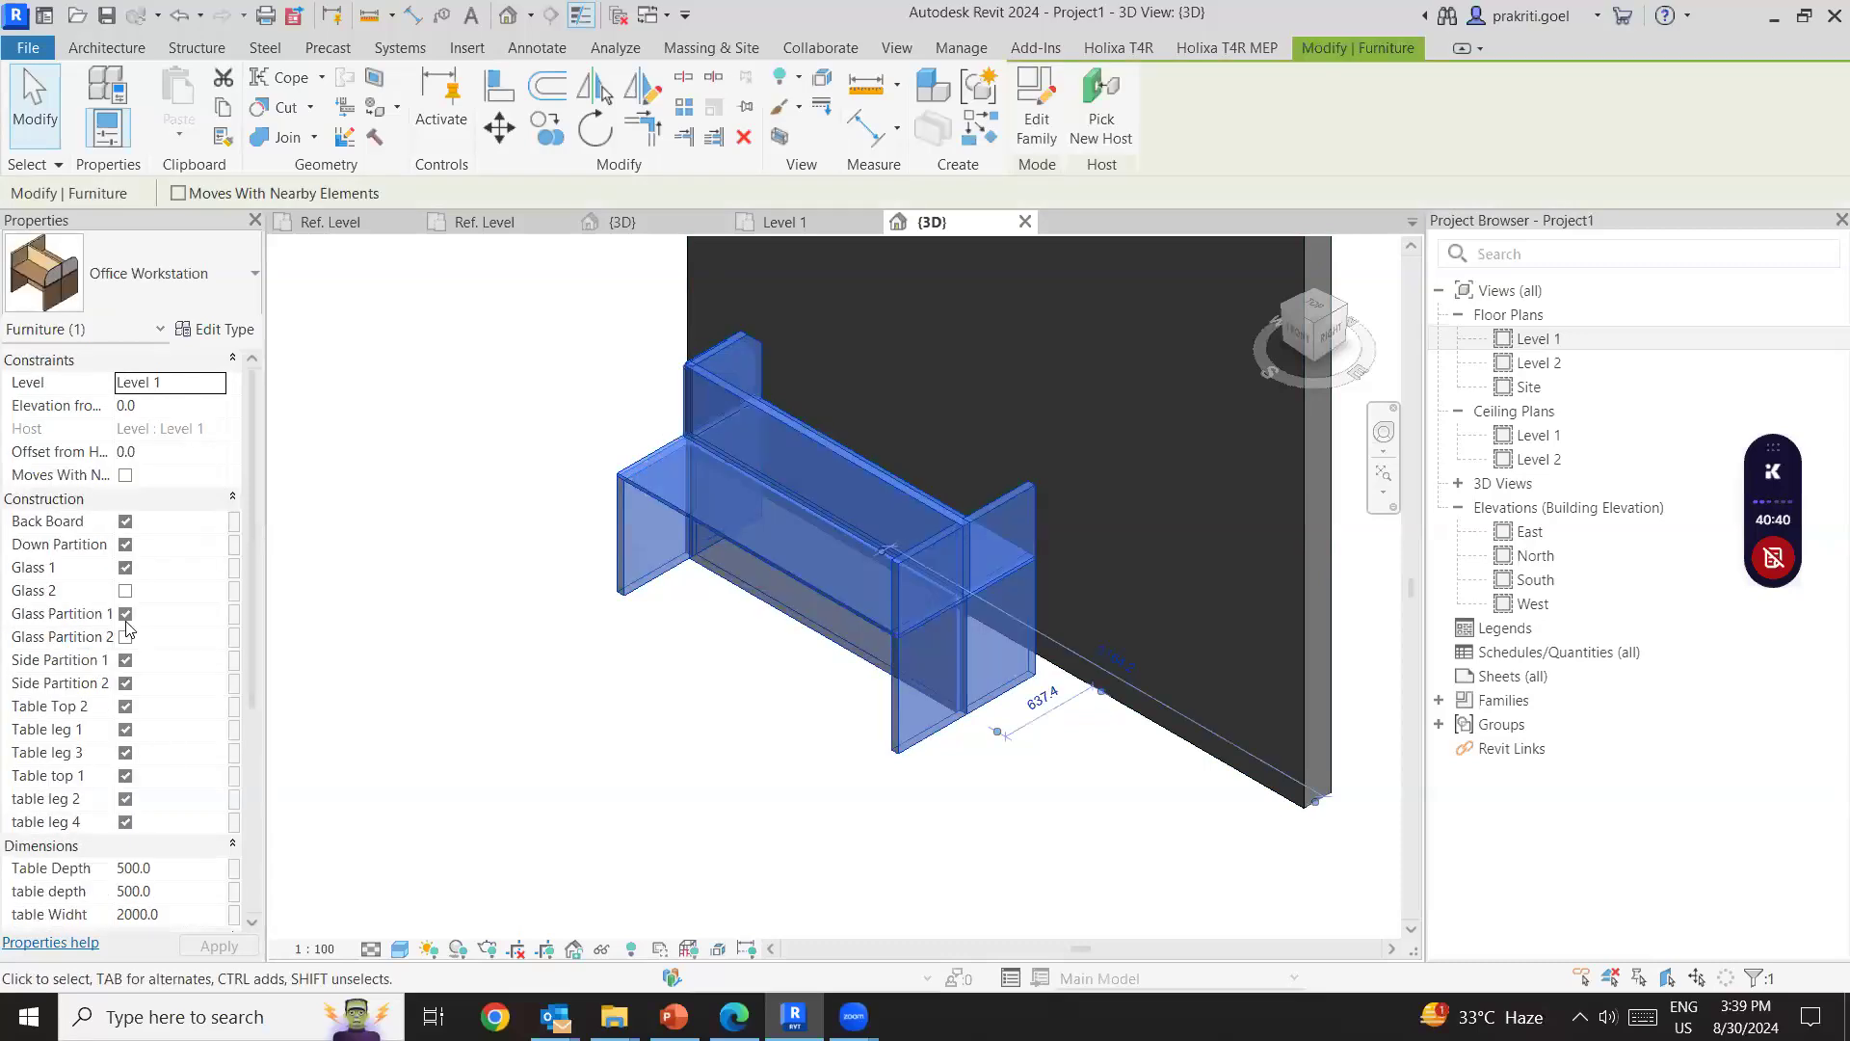
# Turn Glass 2 back on and turn off Glass Partition 1 and Table Top 2 on the workstation.
pyautogui.click(125, 590)
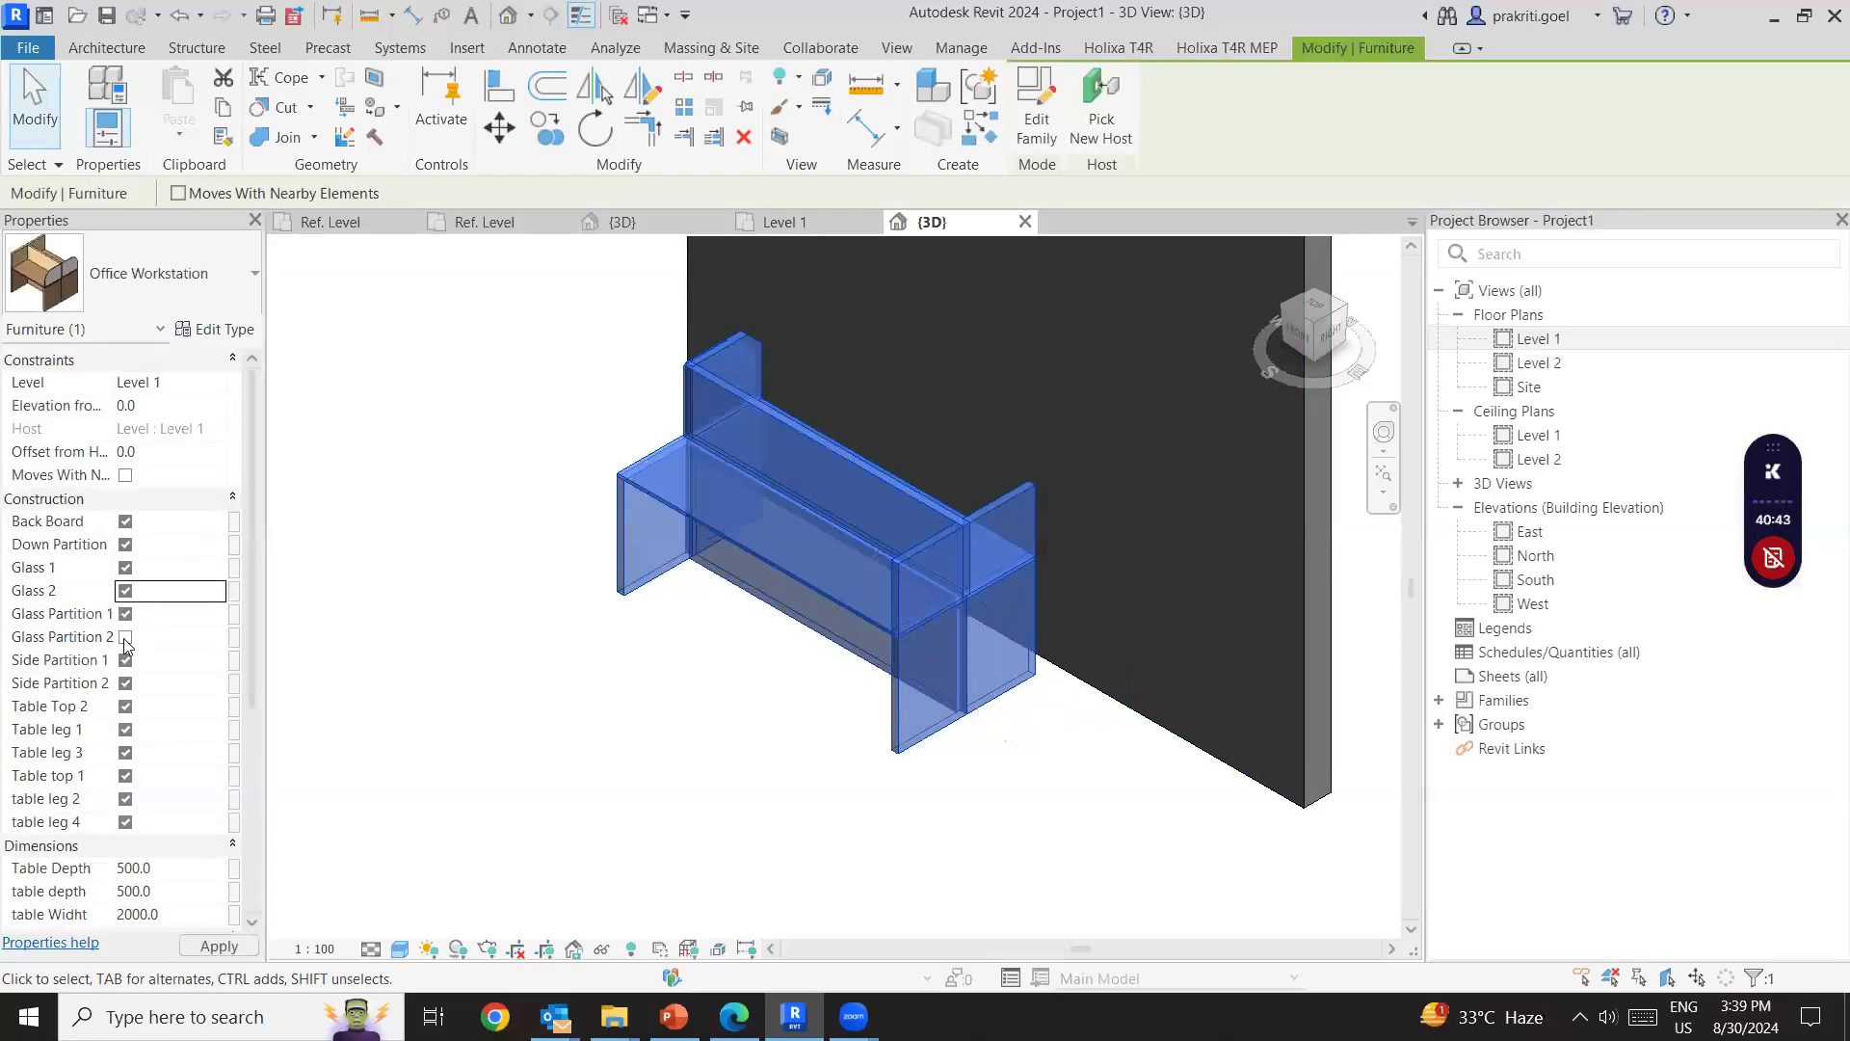
pyautogui.click(125, 614)
pyautogui.click(126, 706)
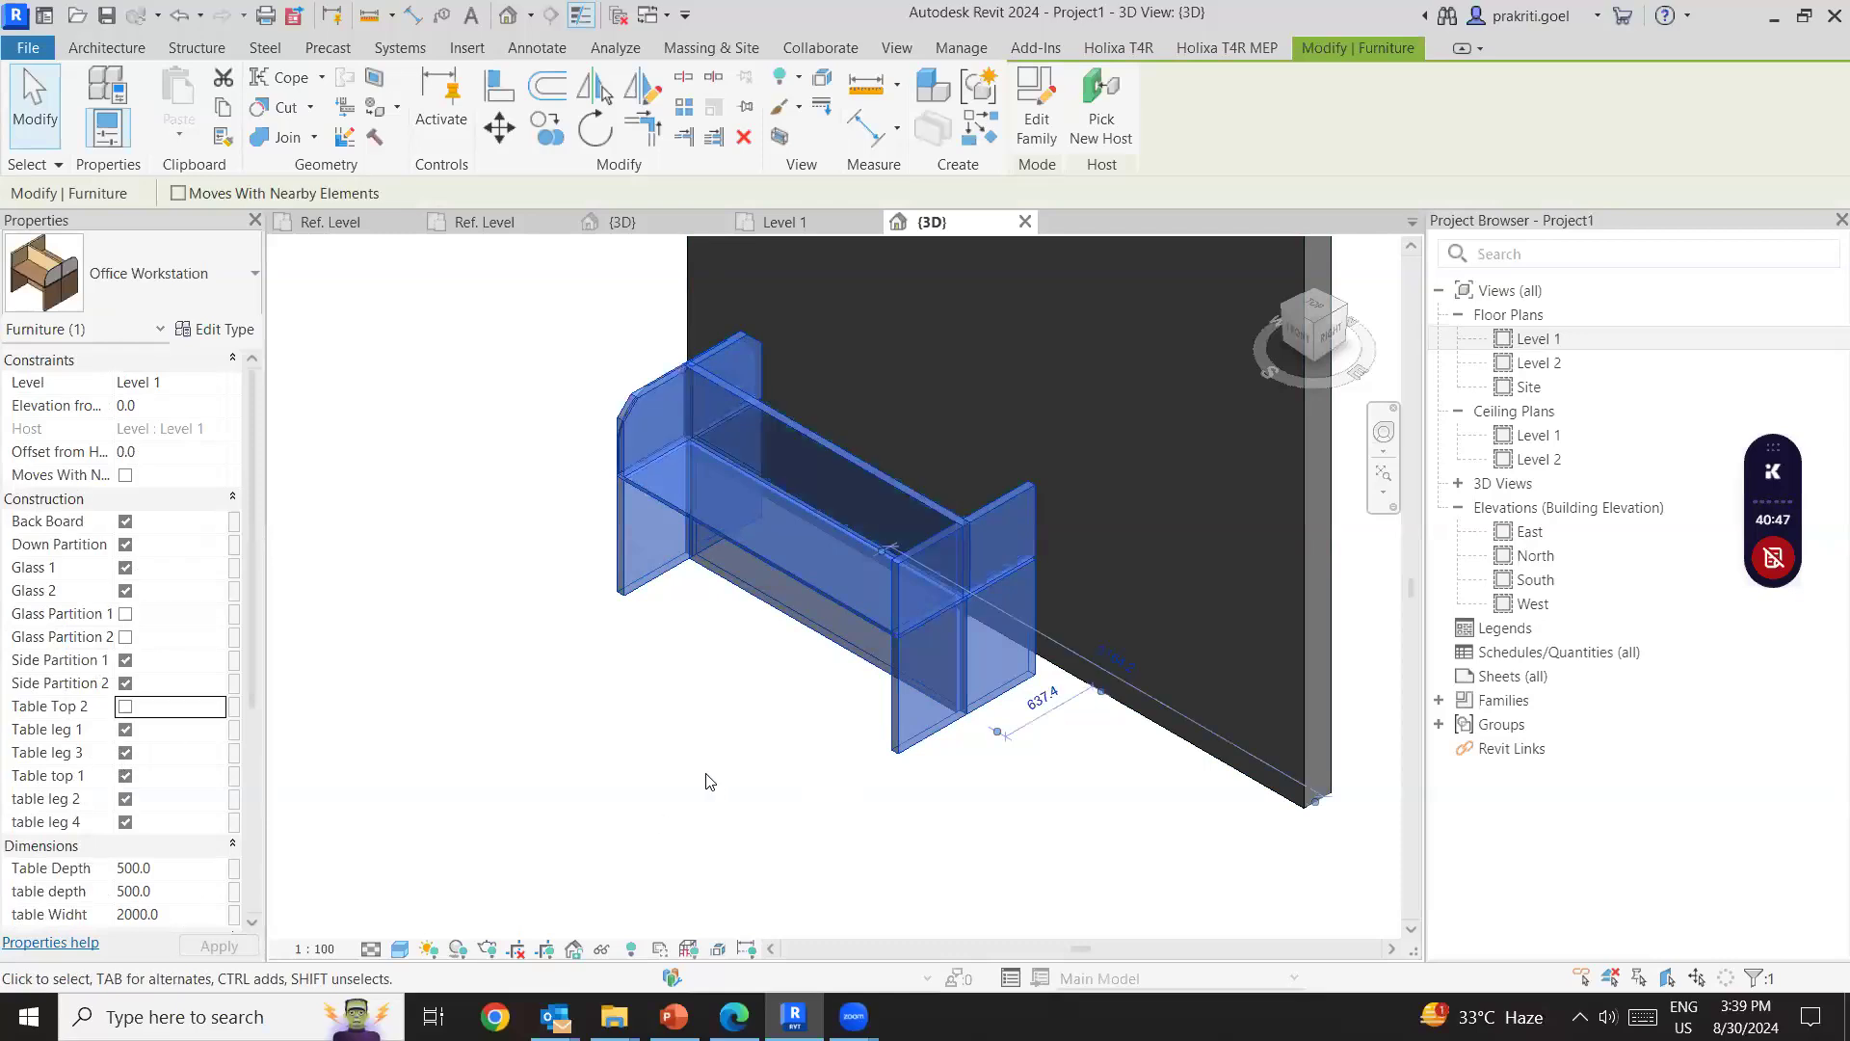
# Turn off table leg 2 and table leg 4 on the workstation, keeping Table top 1 on.
pyautogui.click(128, 761)
pyautogui.click(125, 799)
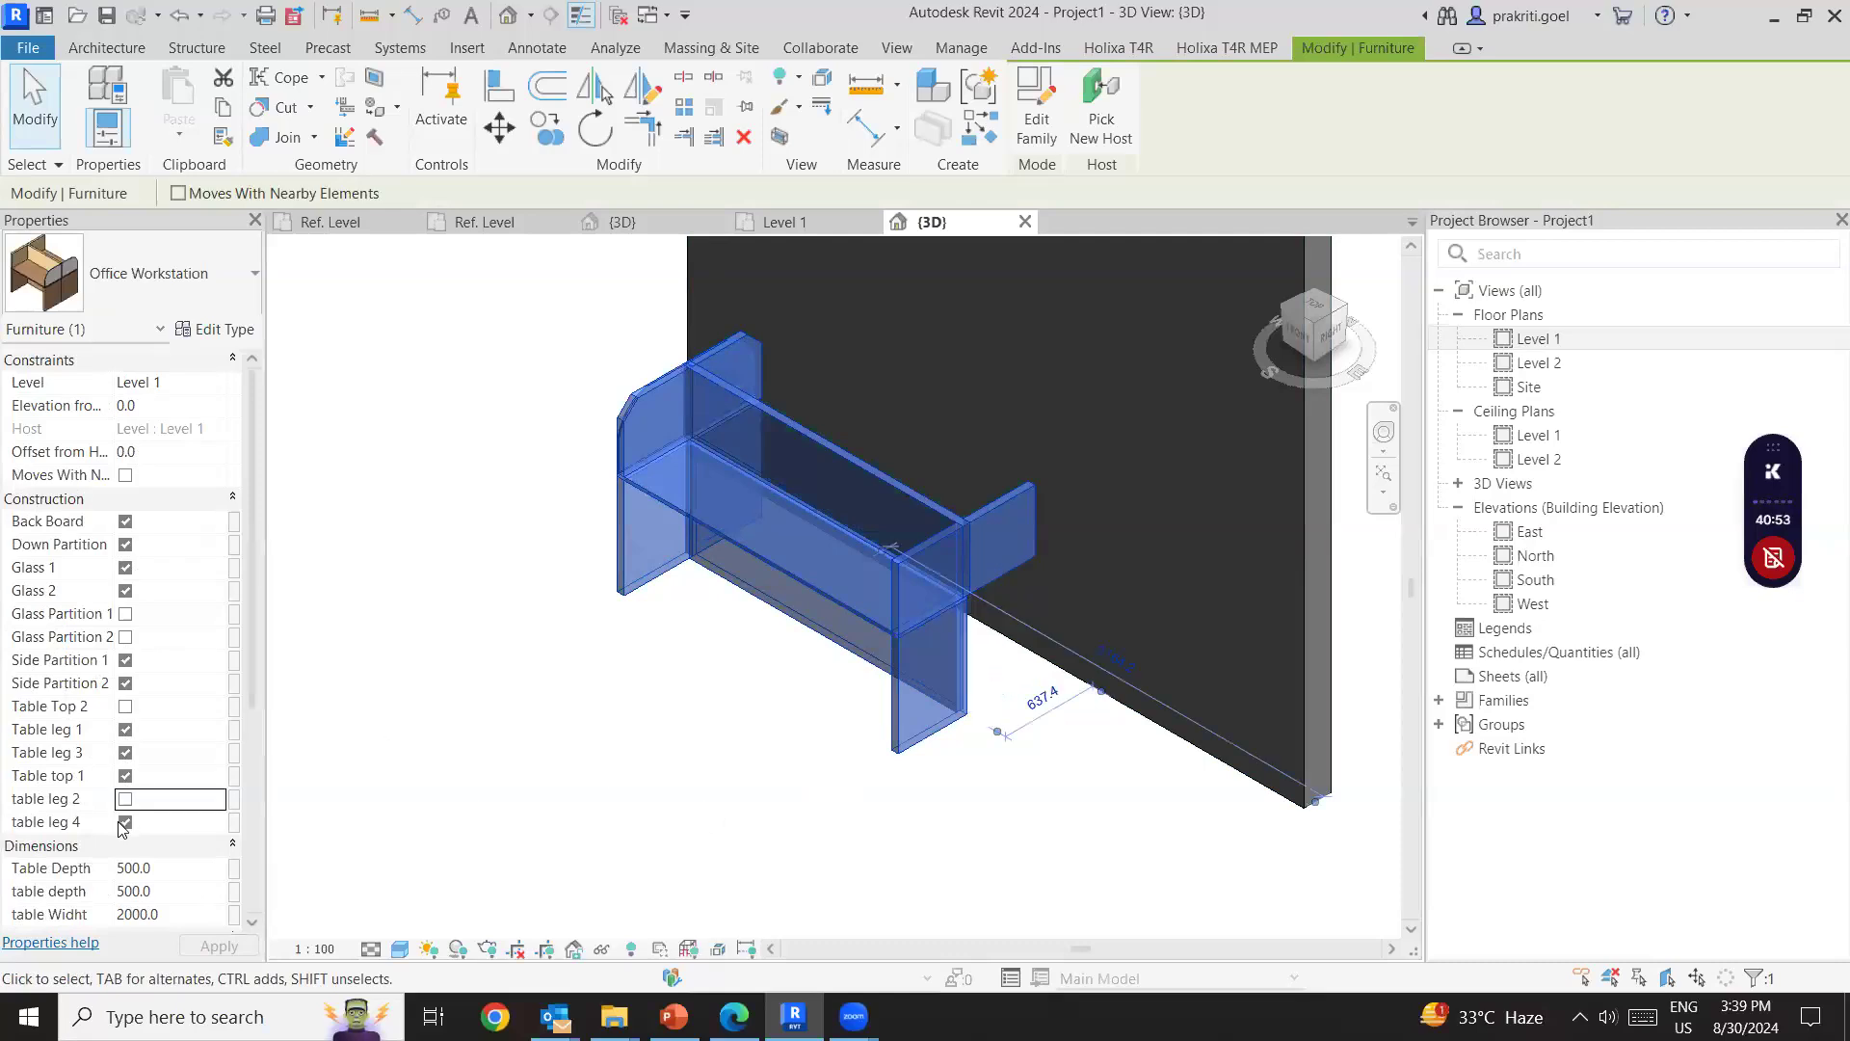
pyautogui.click(126, 778)
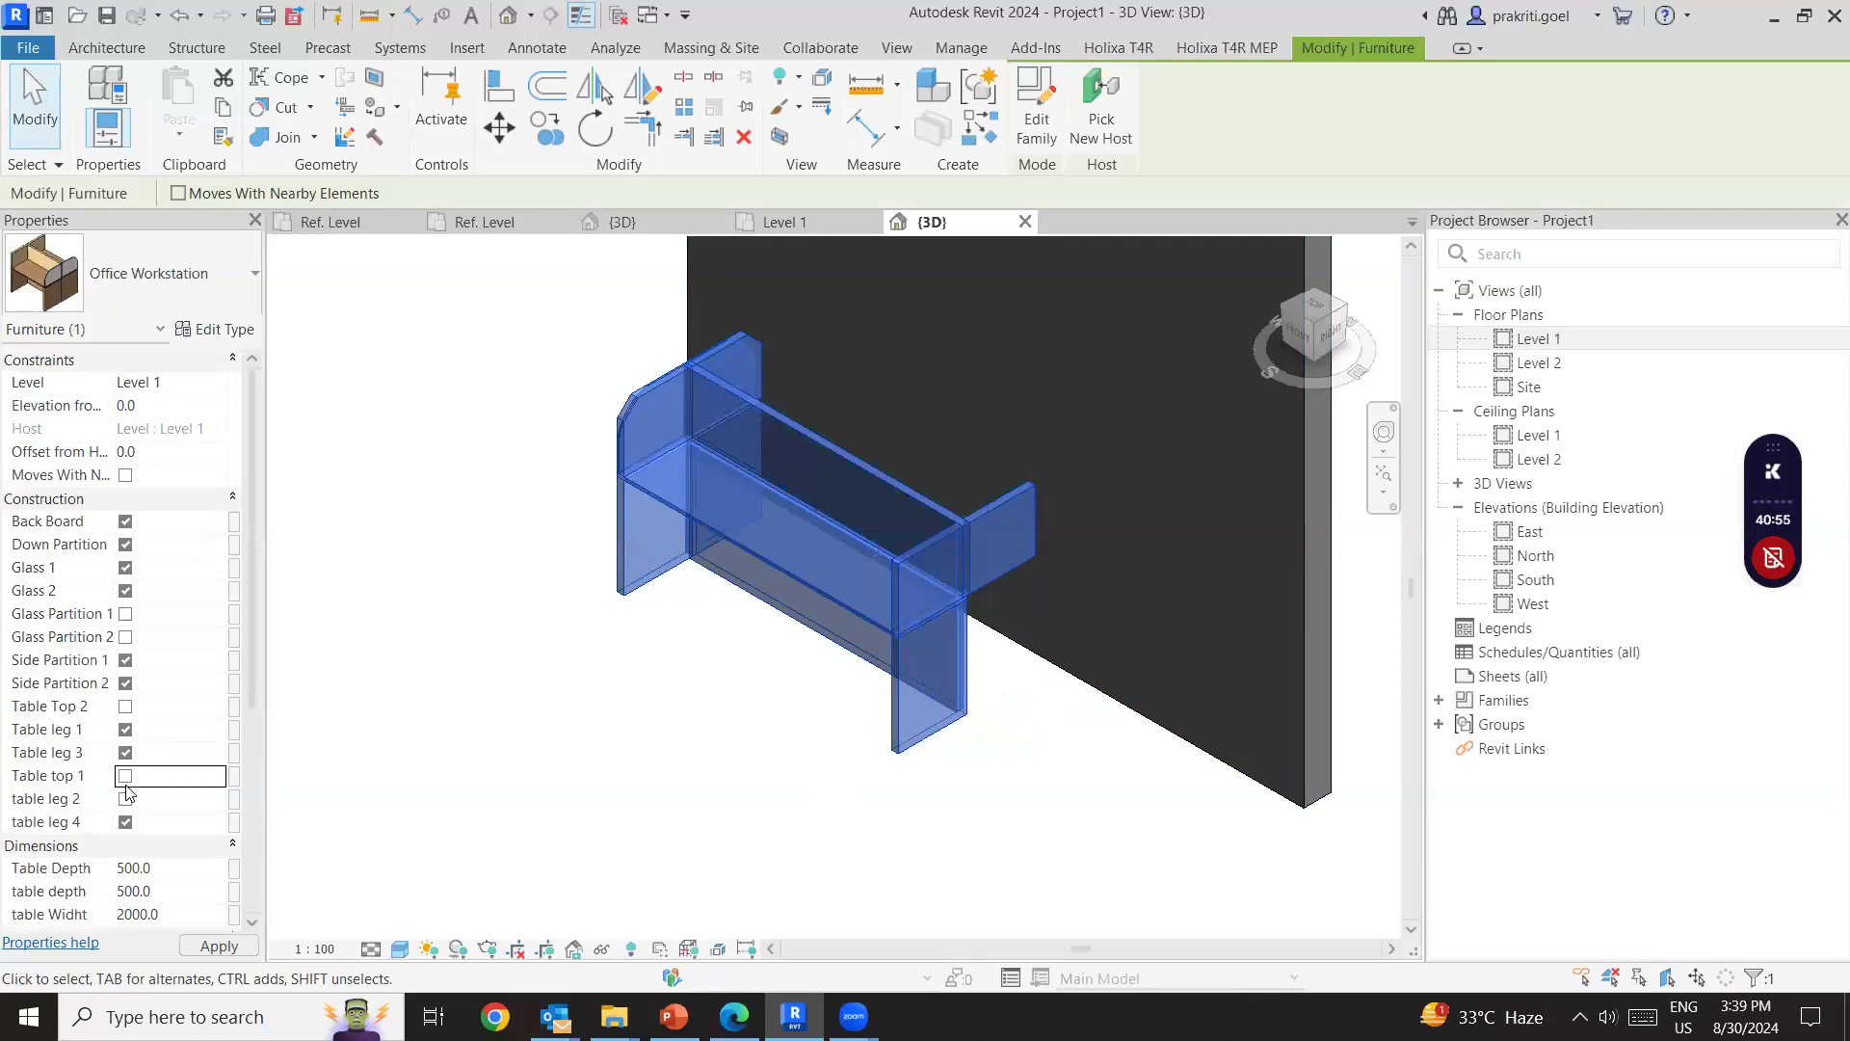
pyautogui.click(125, 821)
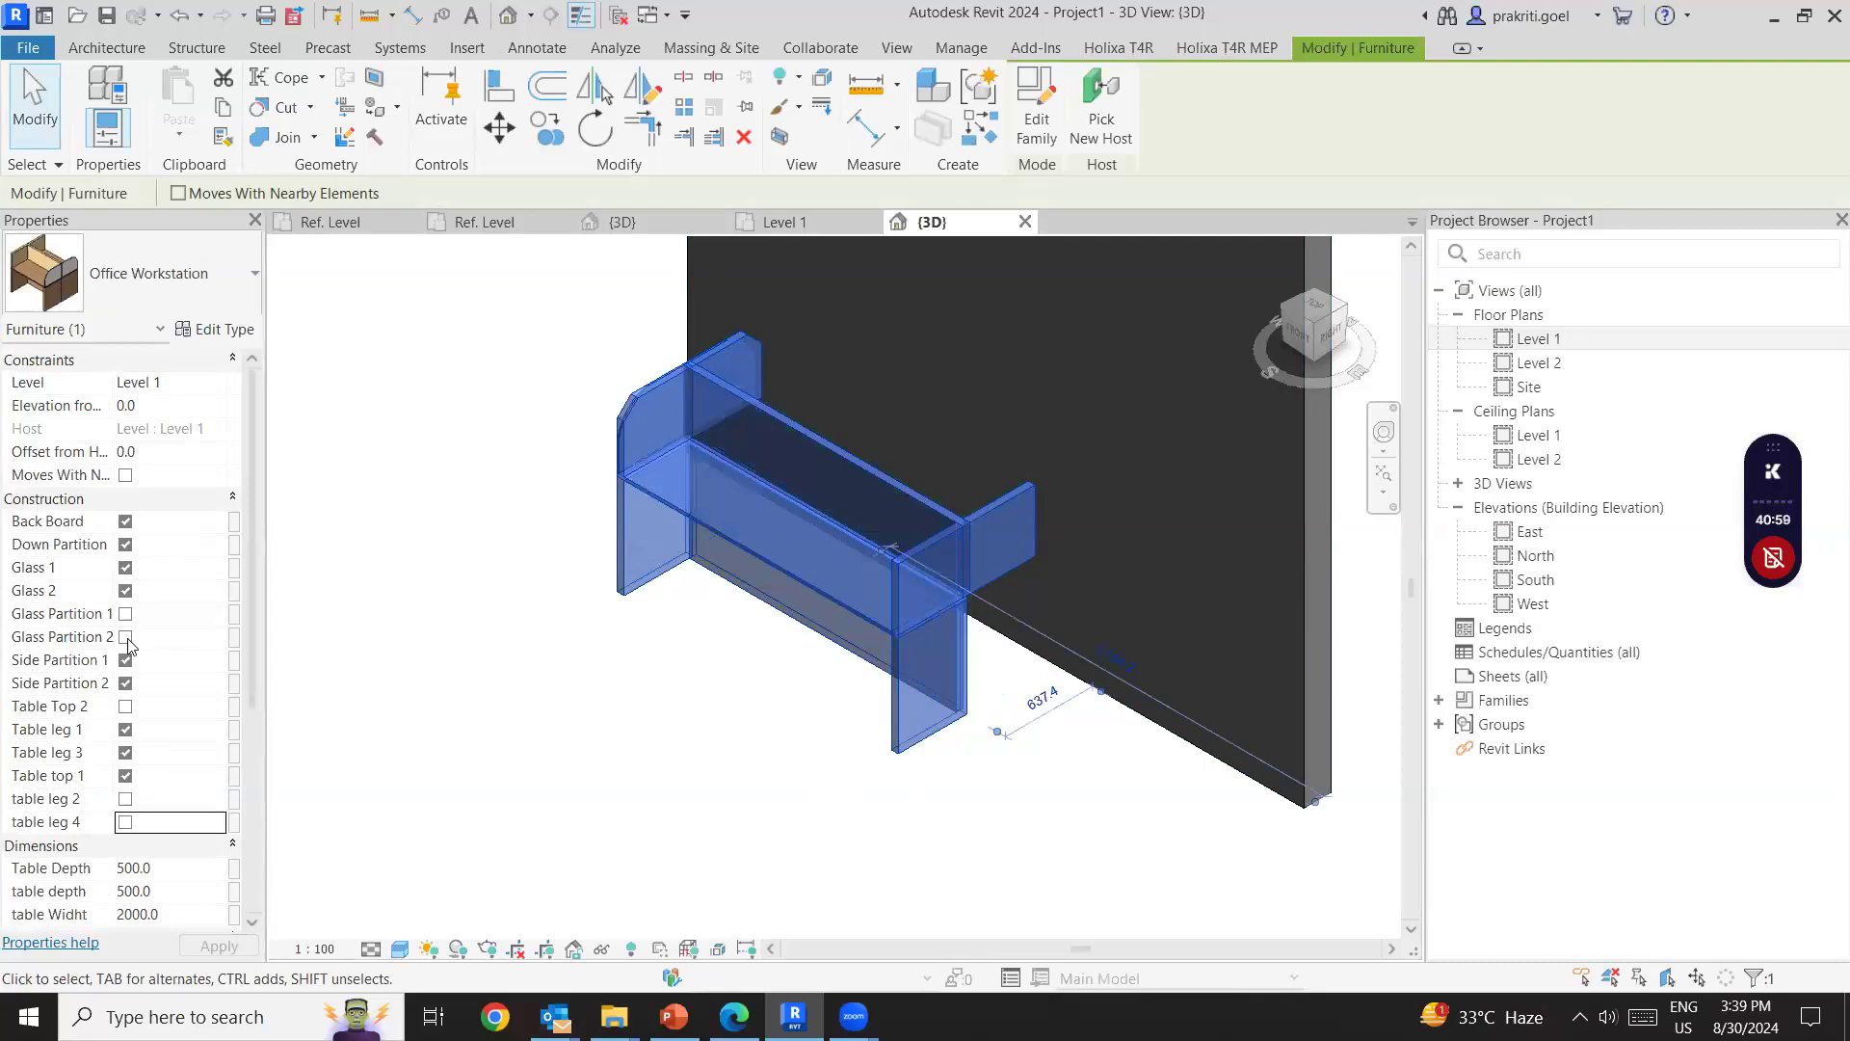
# Turn off the workstation's Back Board, Side Partition 2 and Glass 2, keeping Table leg 3 on.
pyautogui.click(125, 521)
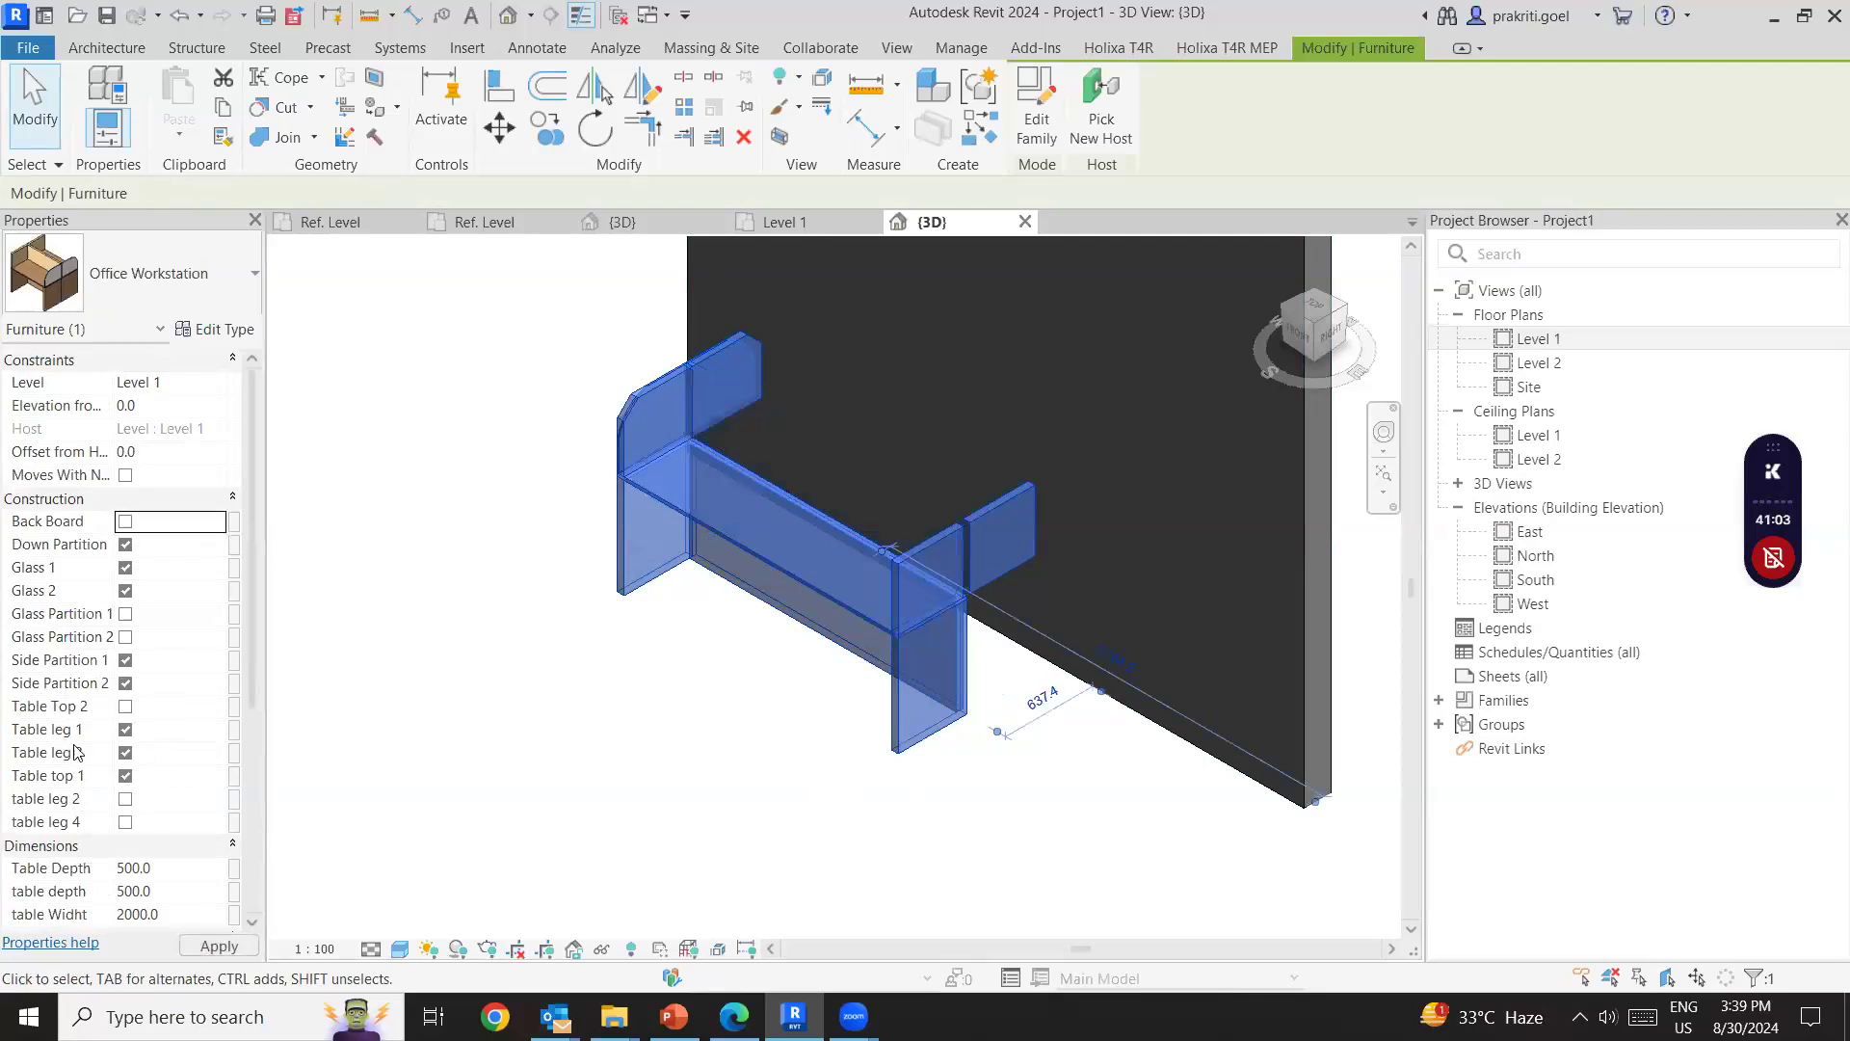
pyautogui.click(125, 752)
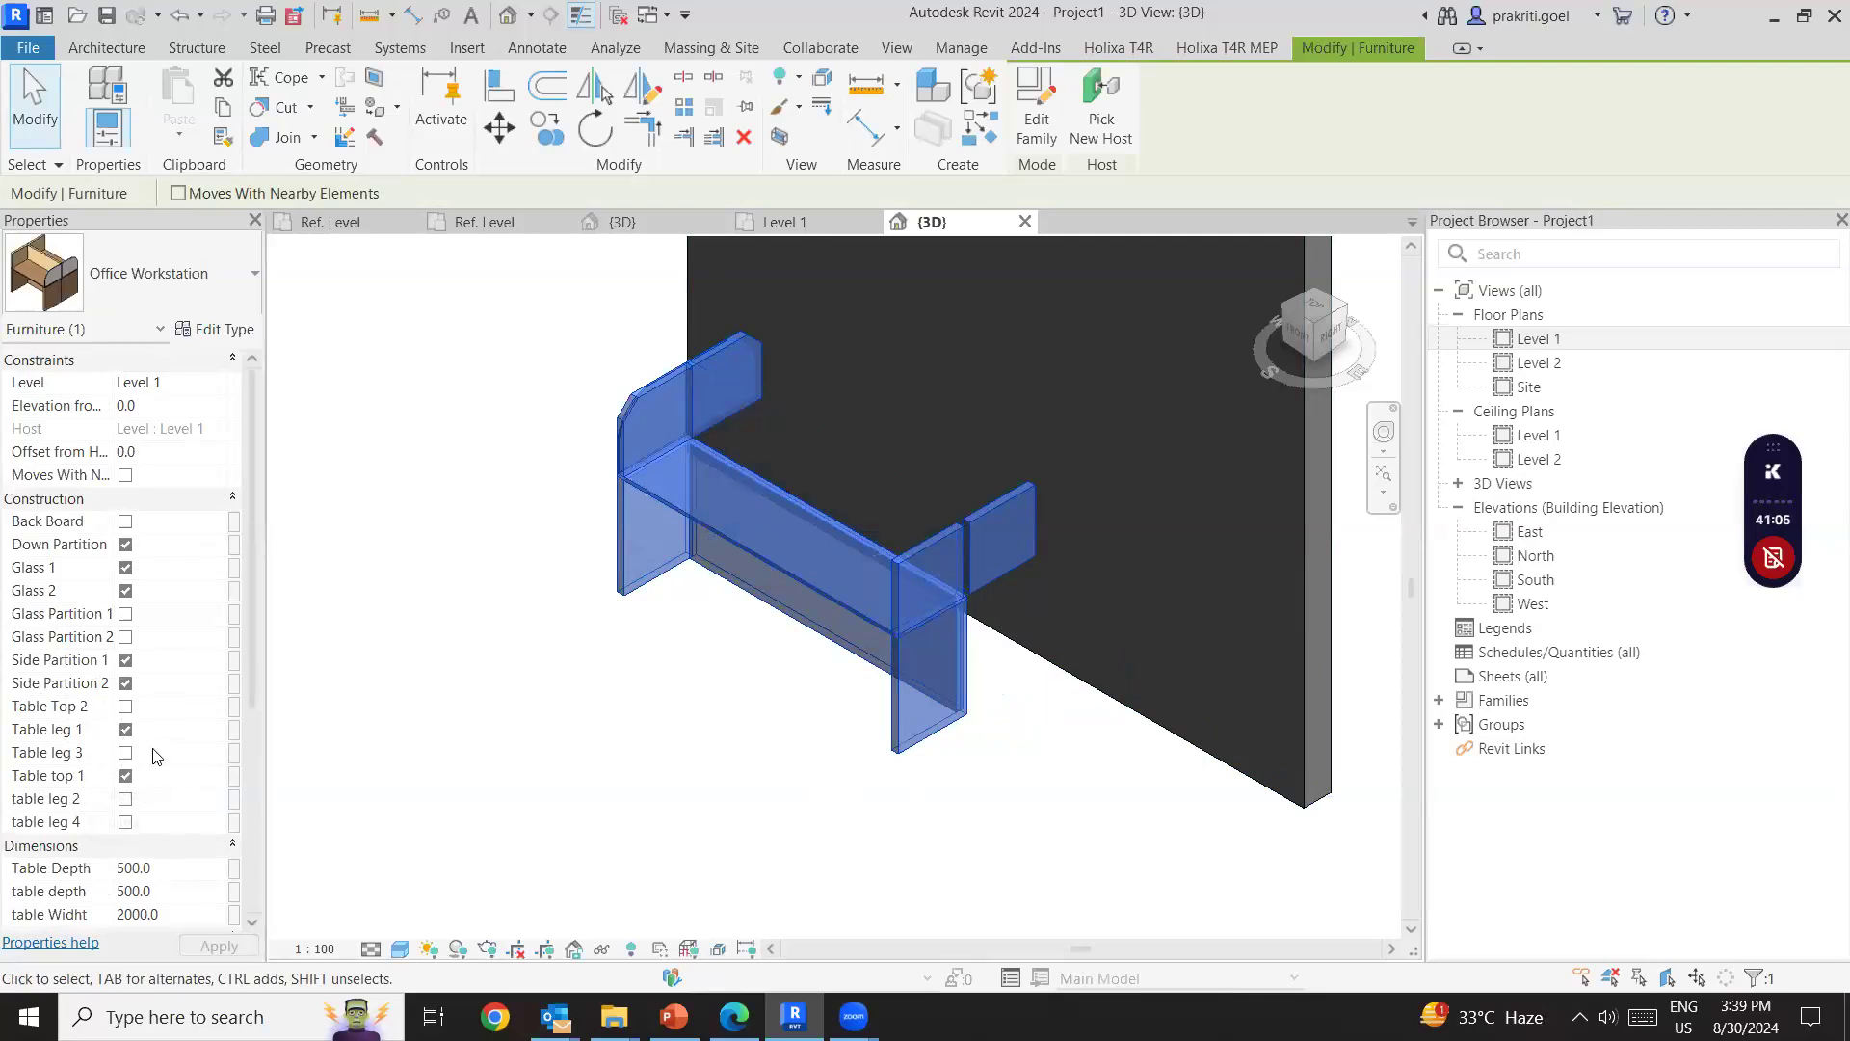
pyautogui.click(125, 752)
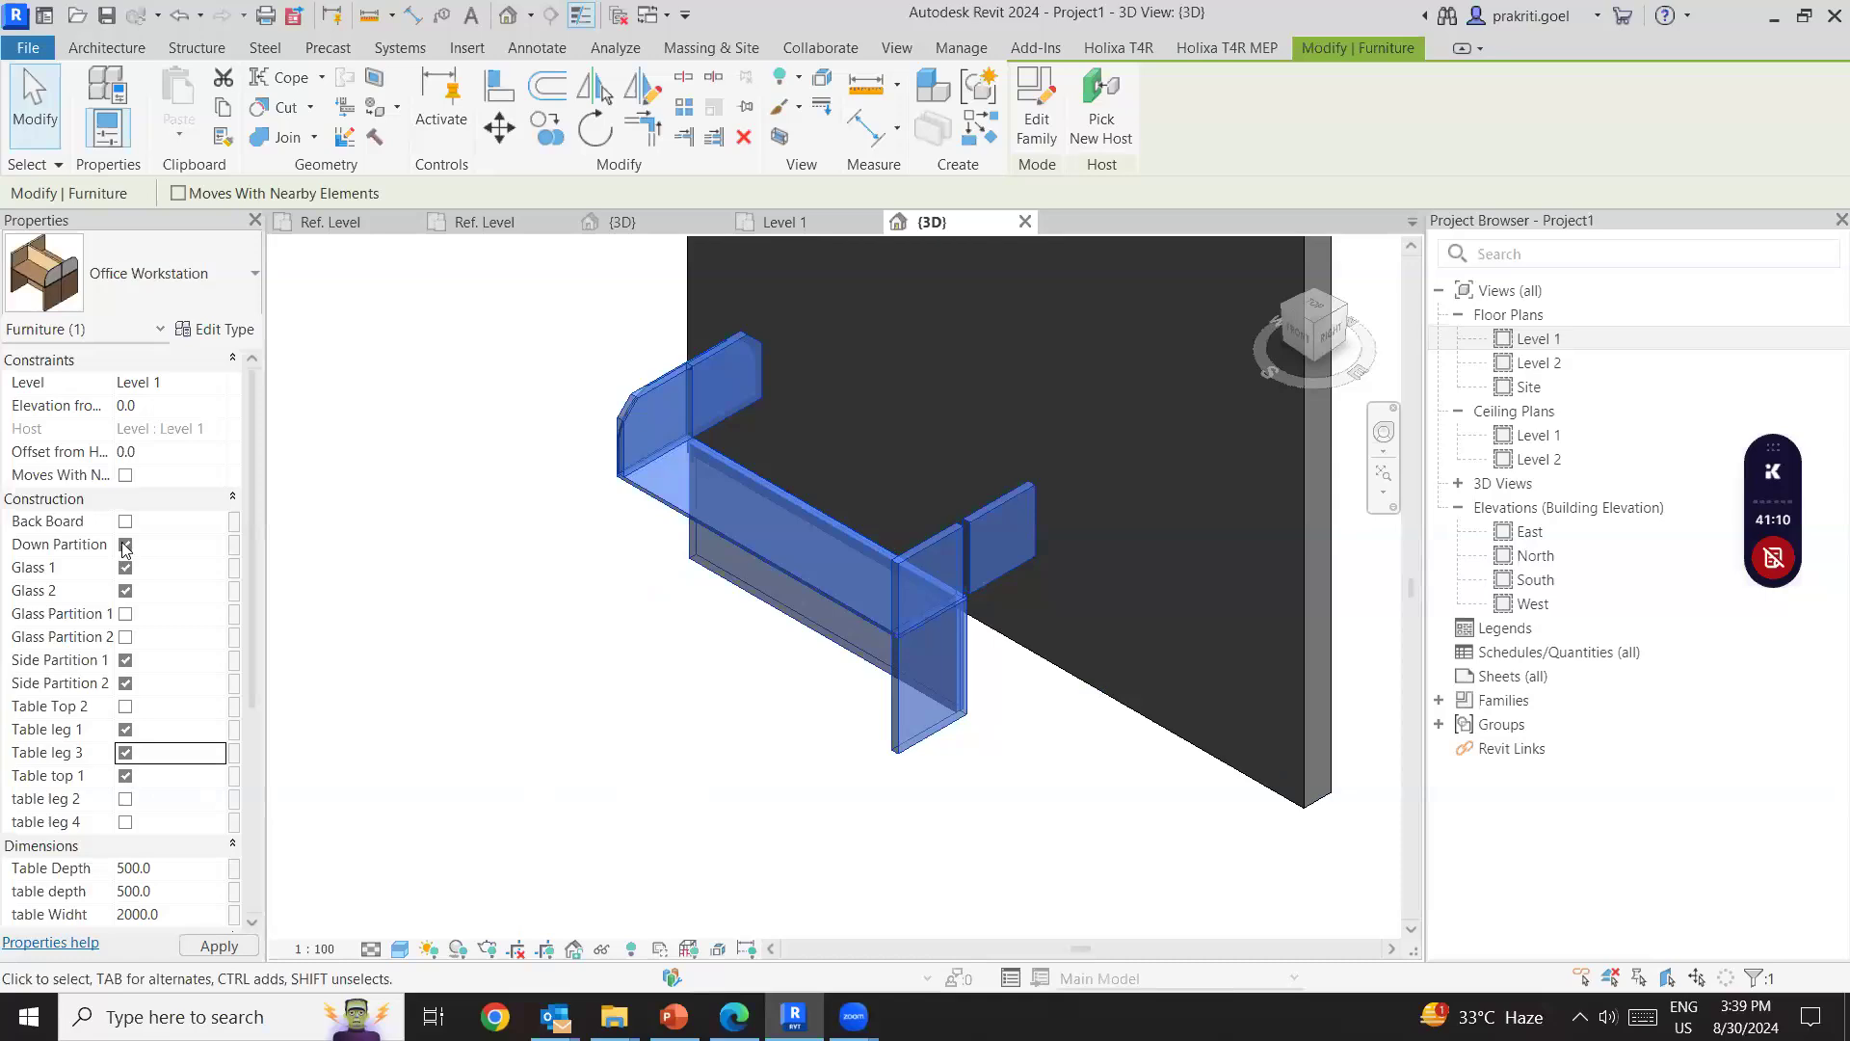
pyautogui.click(125, 683)
pyautogui.click(125, 591)
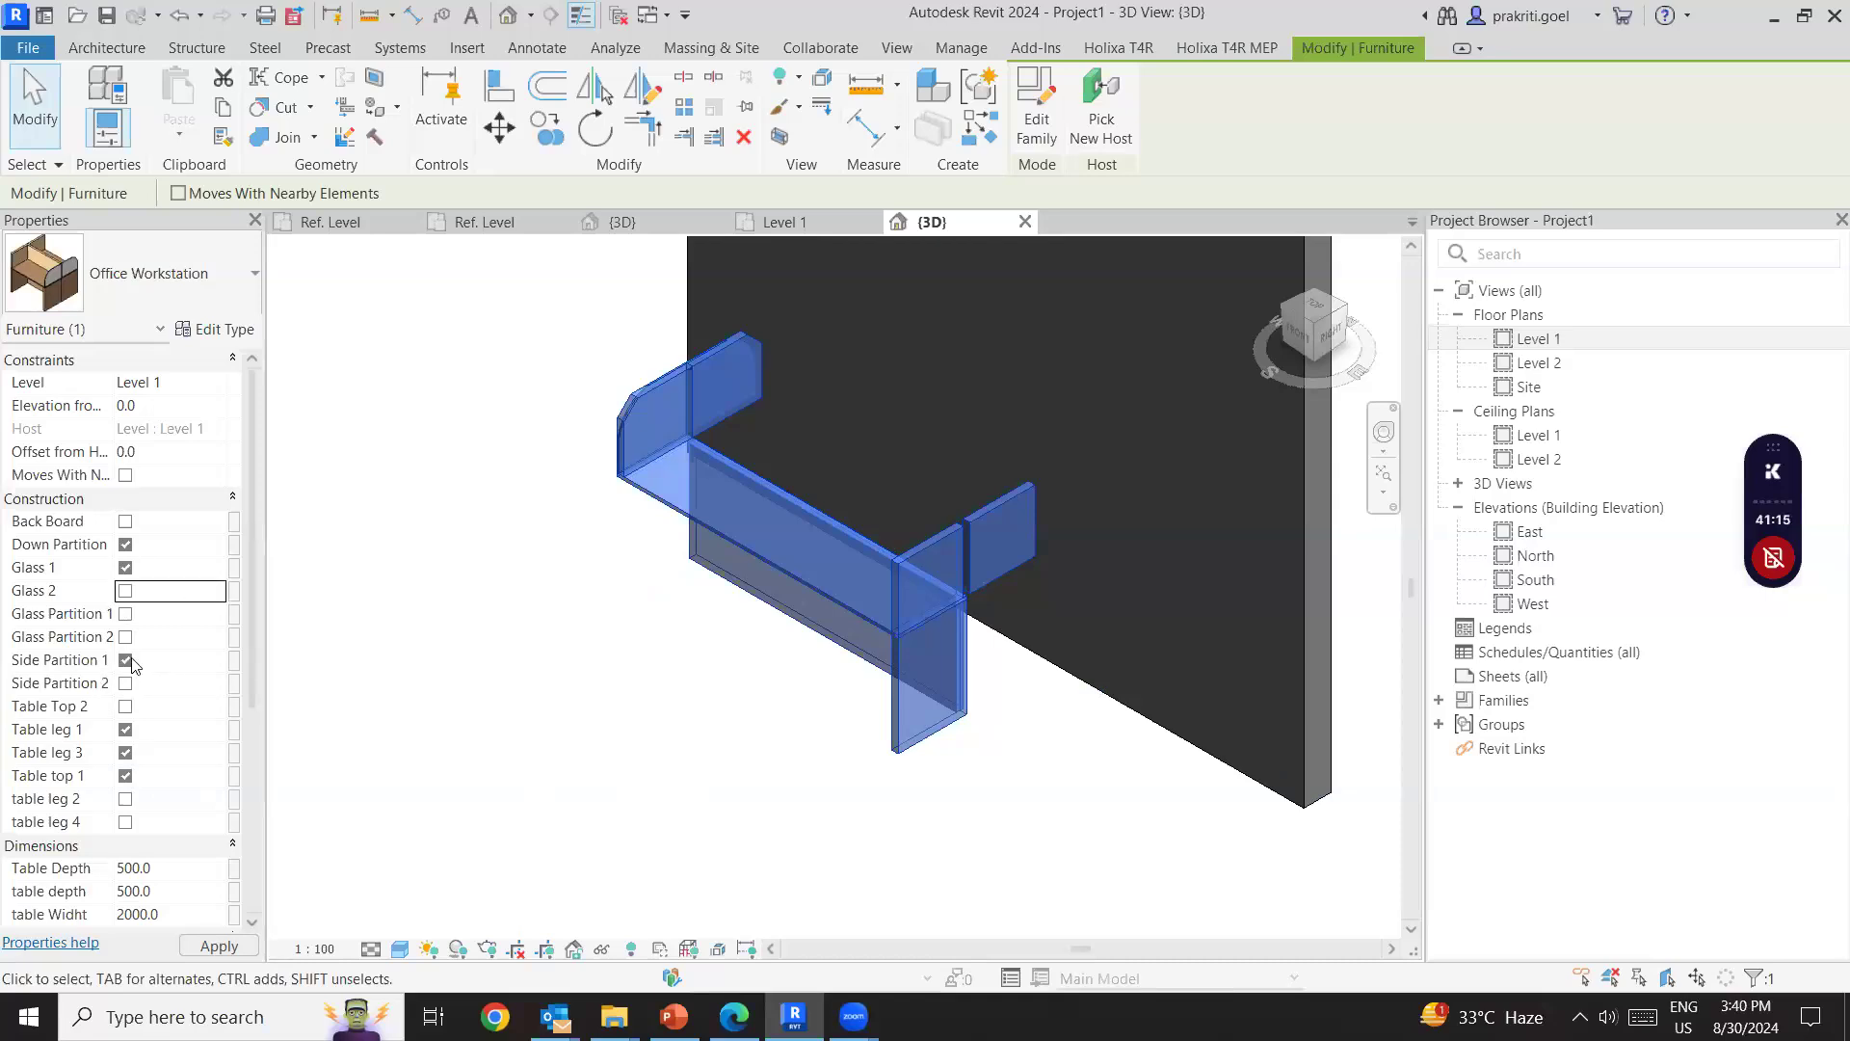
# Turn off Side Partition 1, keep Down Partition on, and deselect the workstation to check the single-sided desk.
pyautogui.click(126, 544)
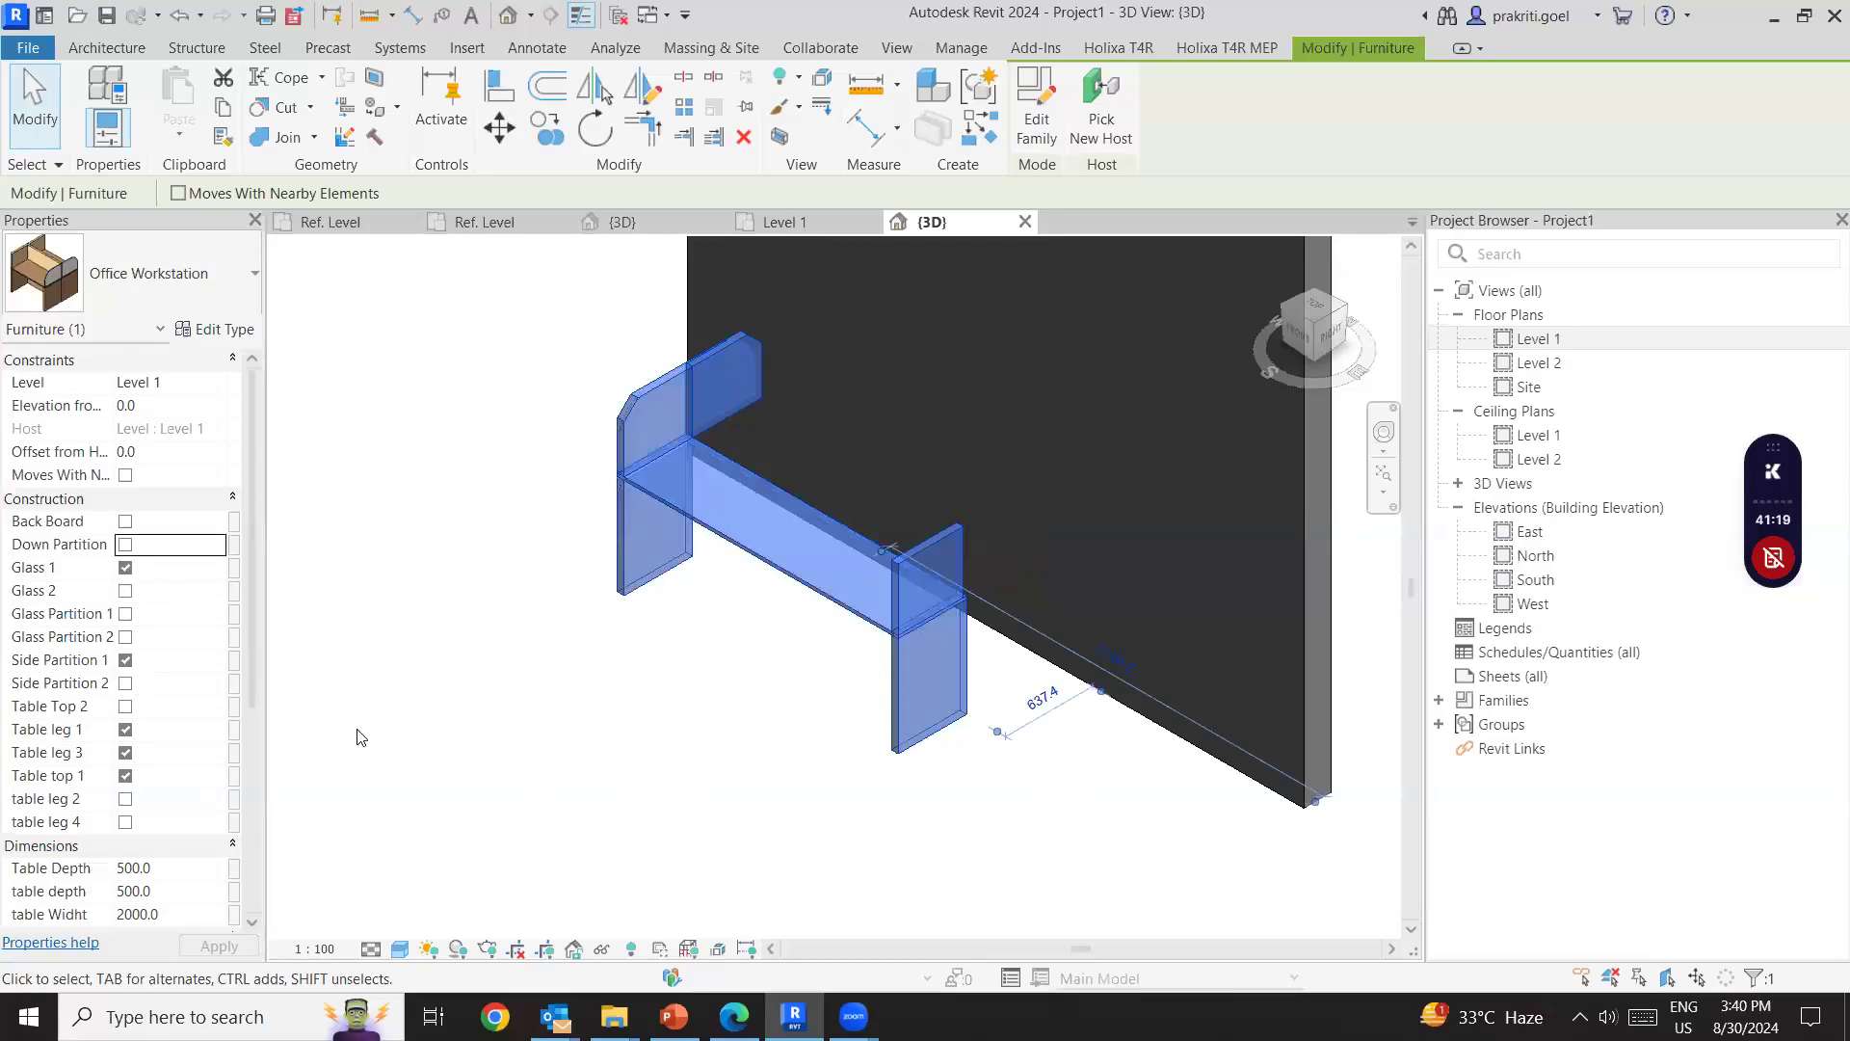
pyautogui.click(125, 545)
pyautogui.scroll(-3, 125, 661)
pyautogui.click(126, 501)
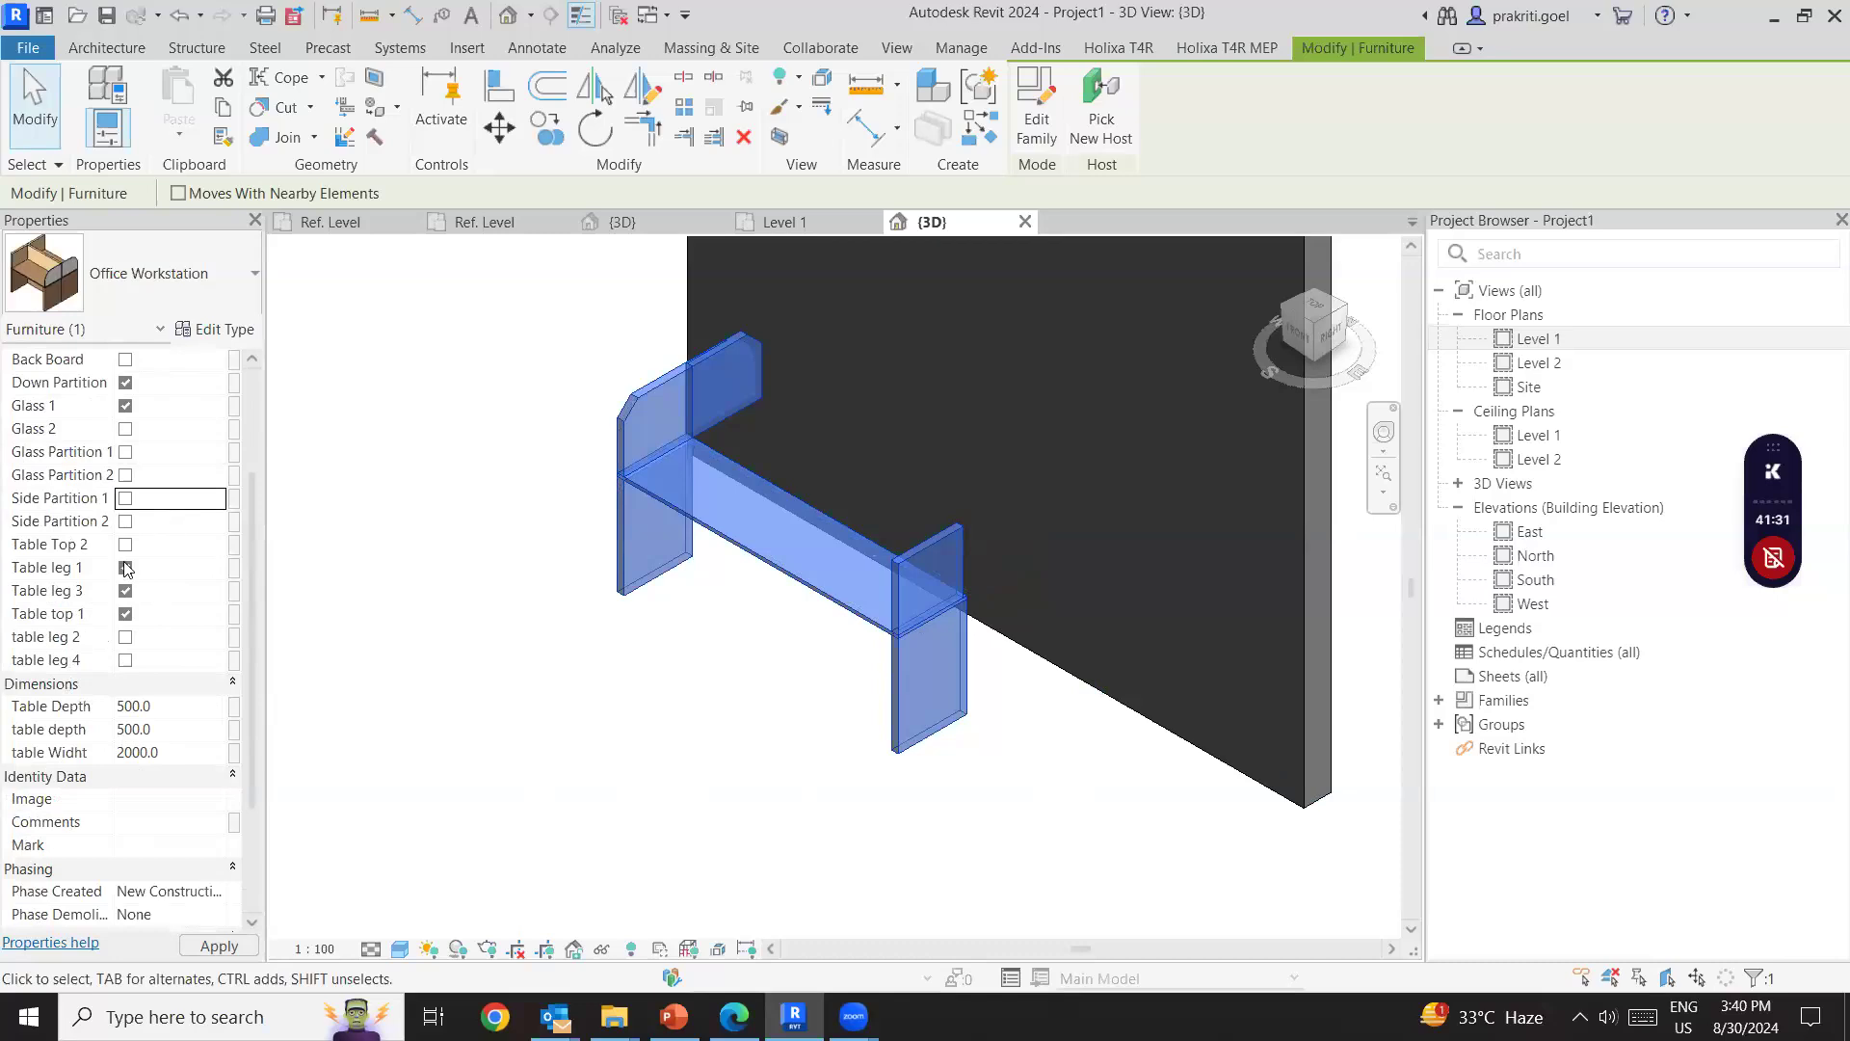
pyautogui.click(448, 590)
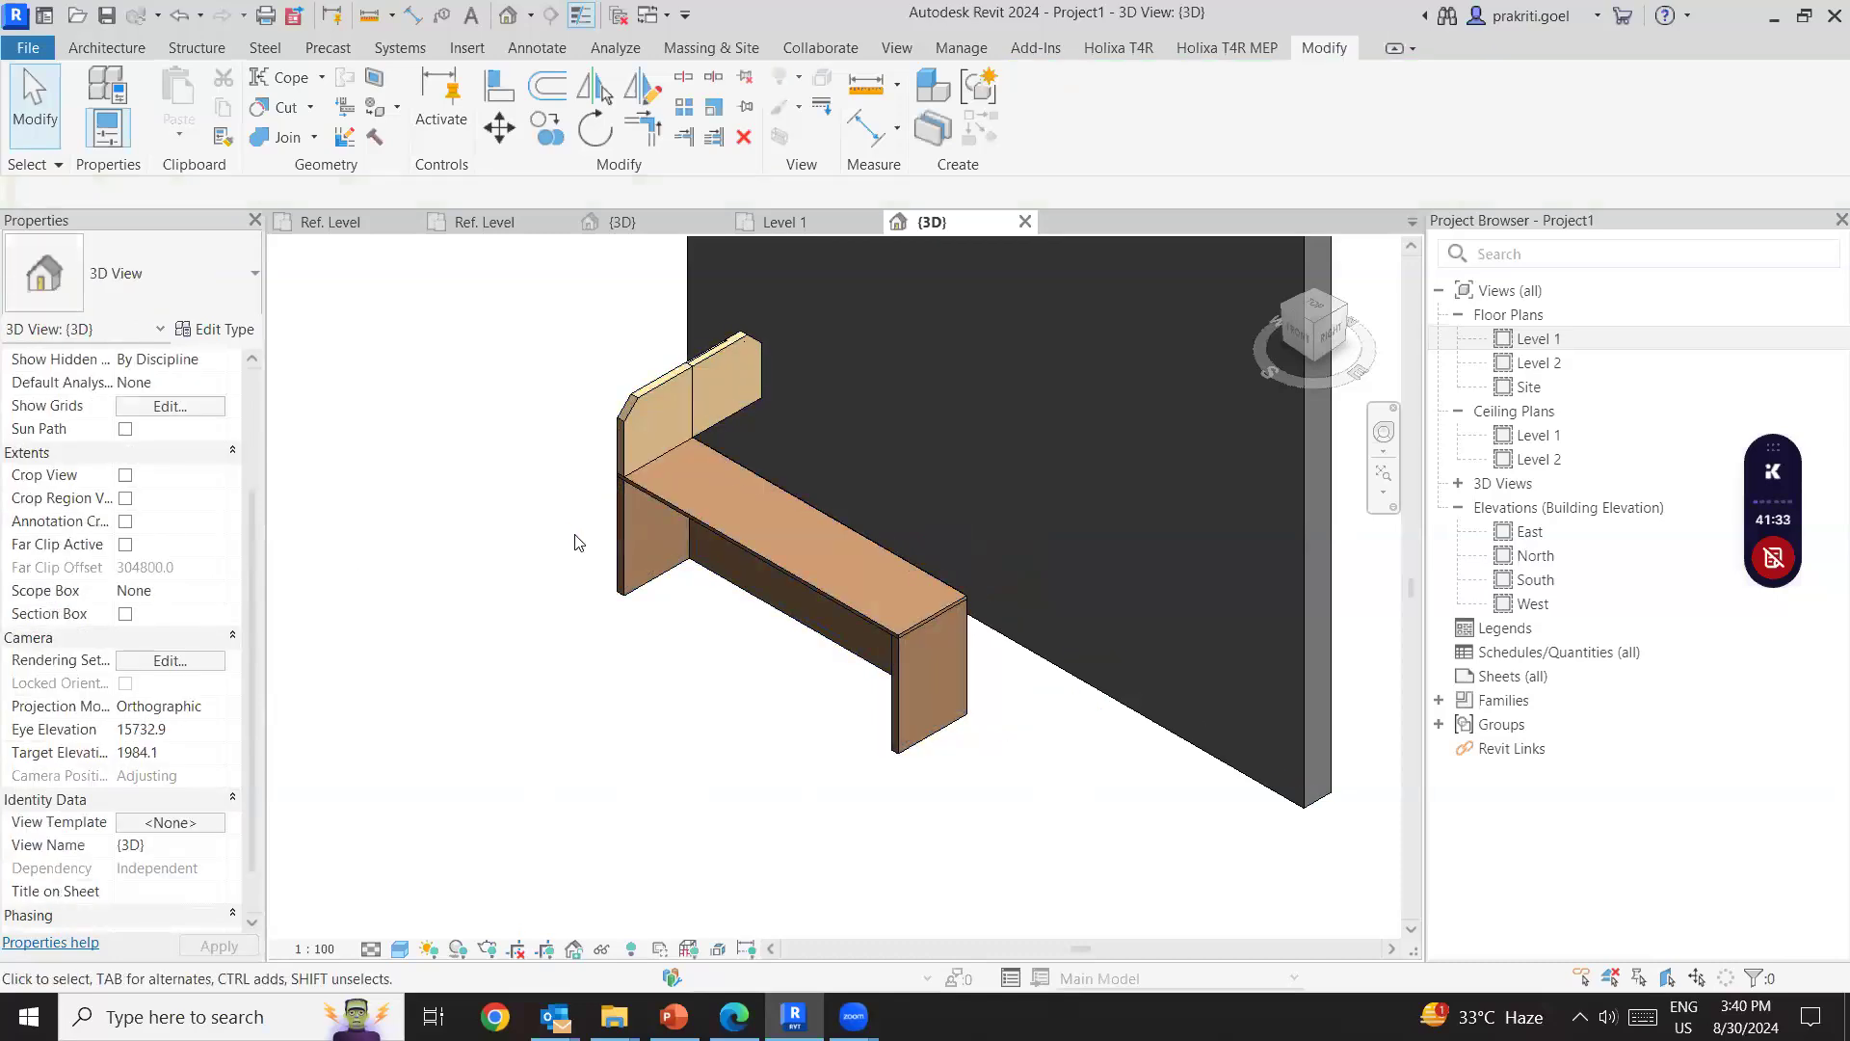
# Select the workstation and review the furniture families and types available for it without changing its type.
pyautogui.click(631, 569)
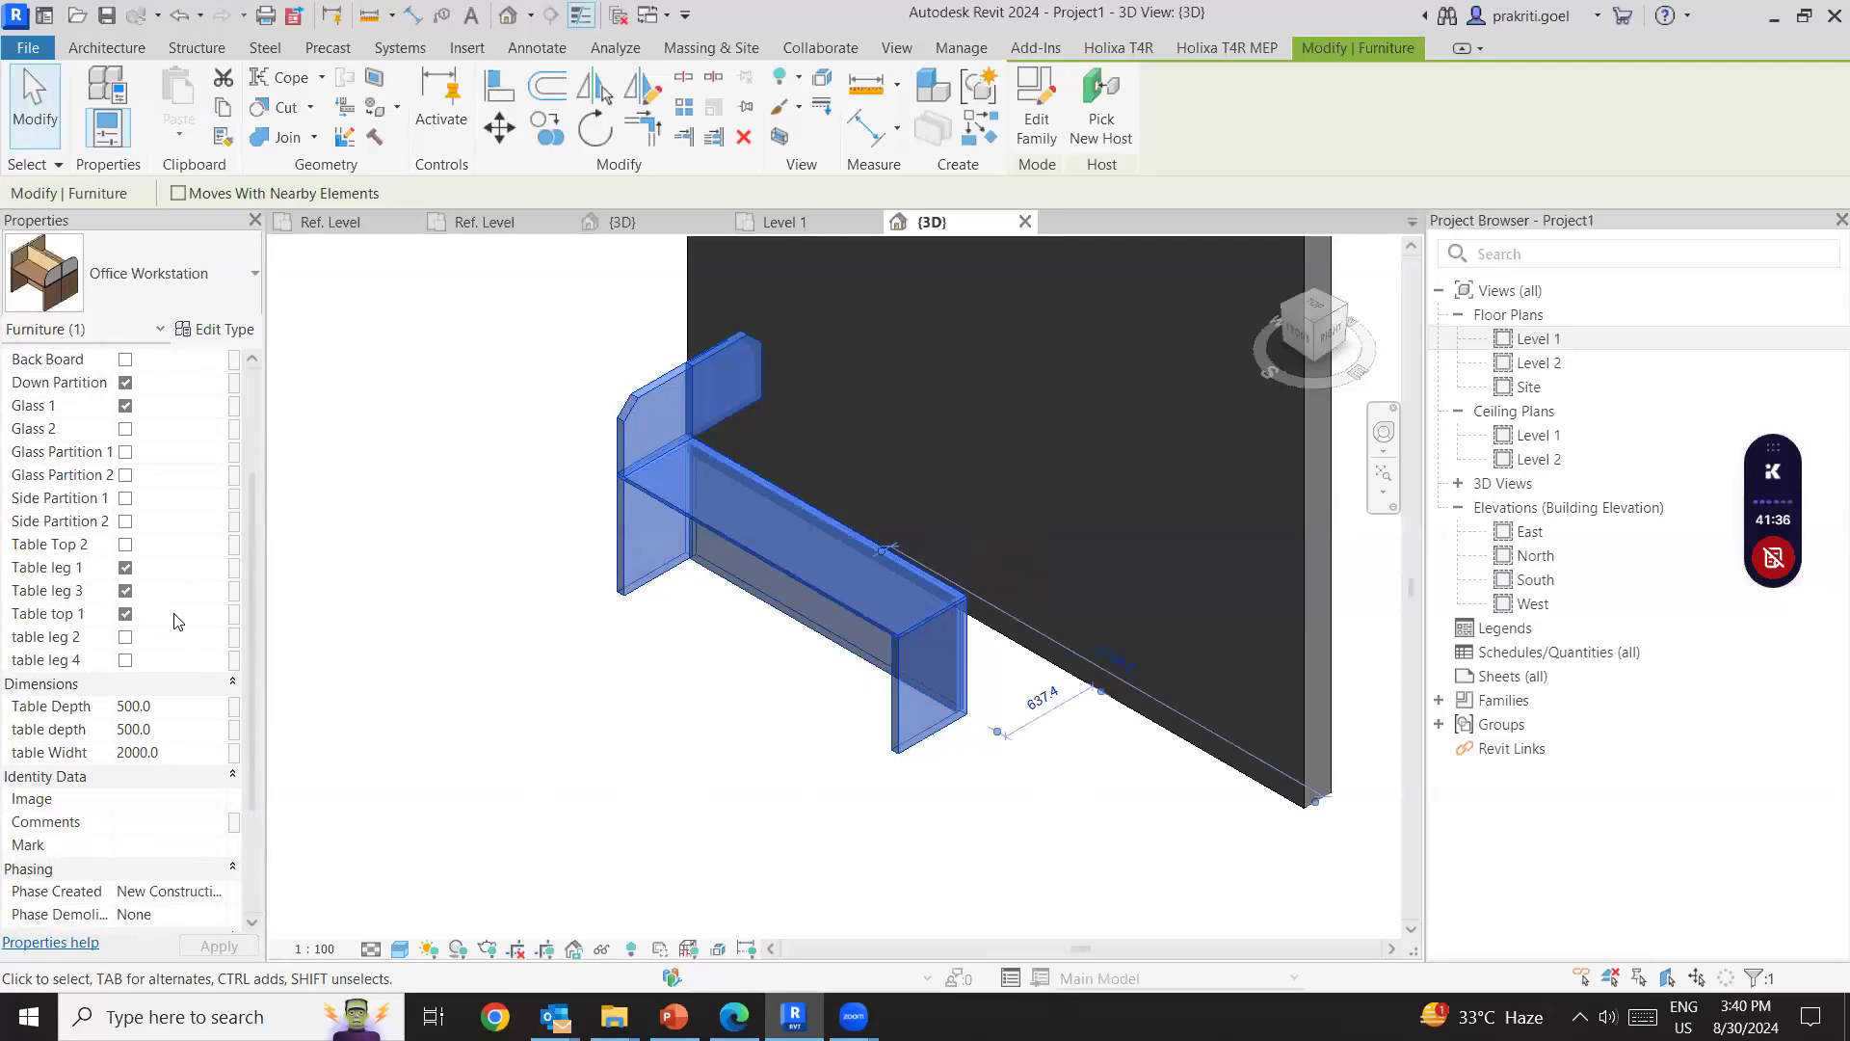
pyautogui.click(115, 279)
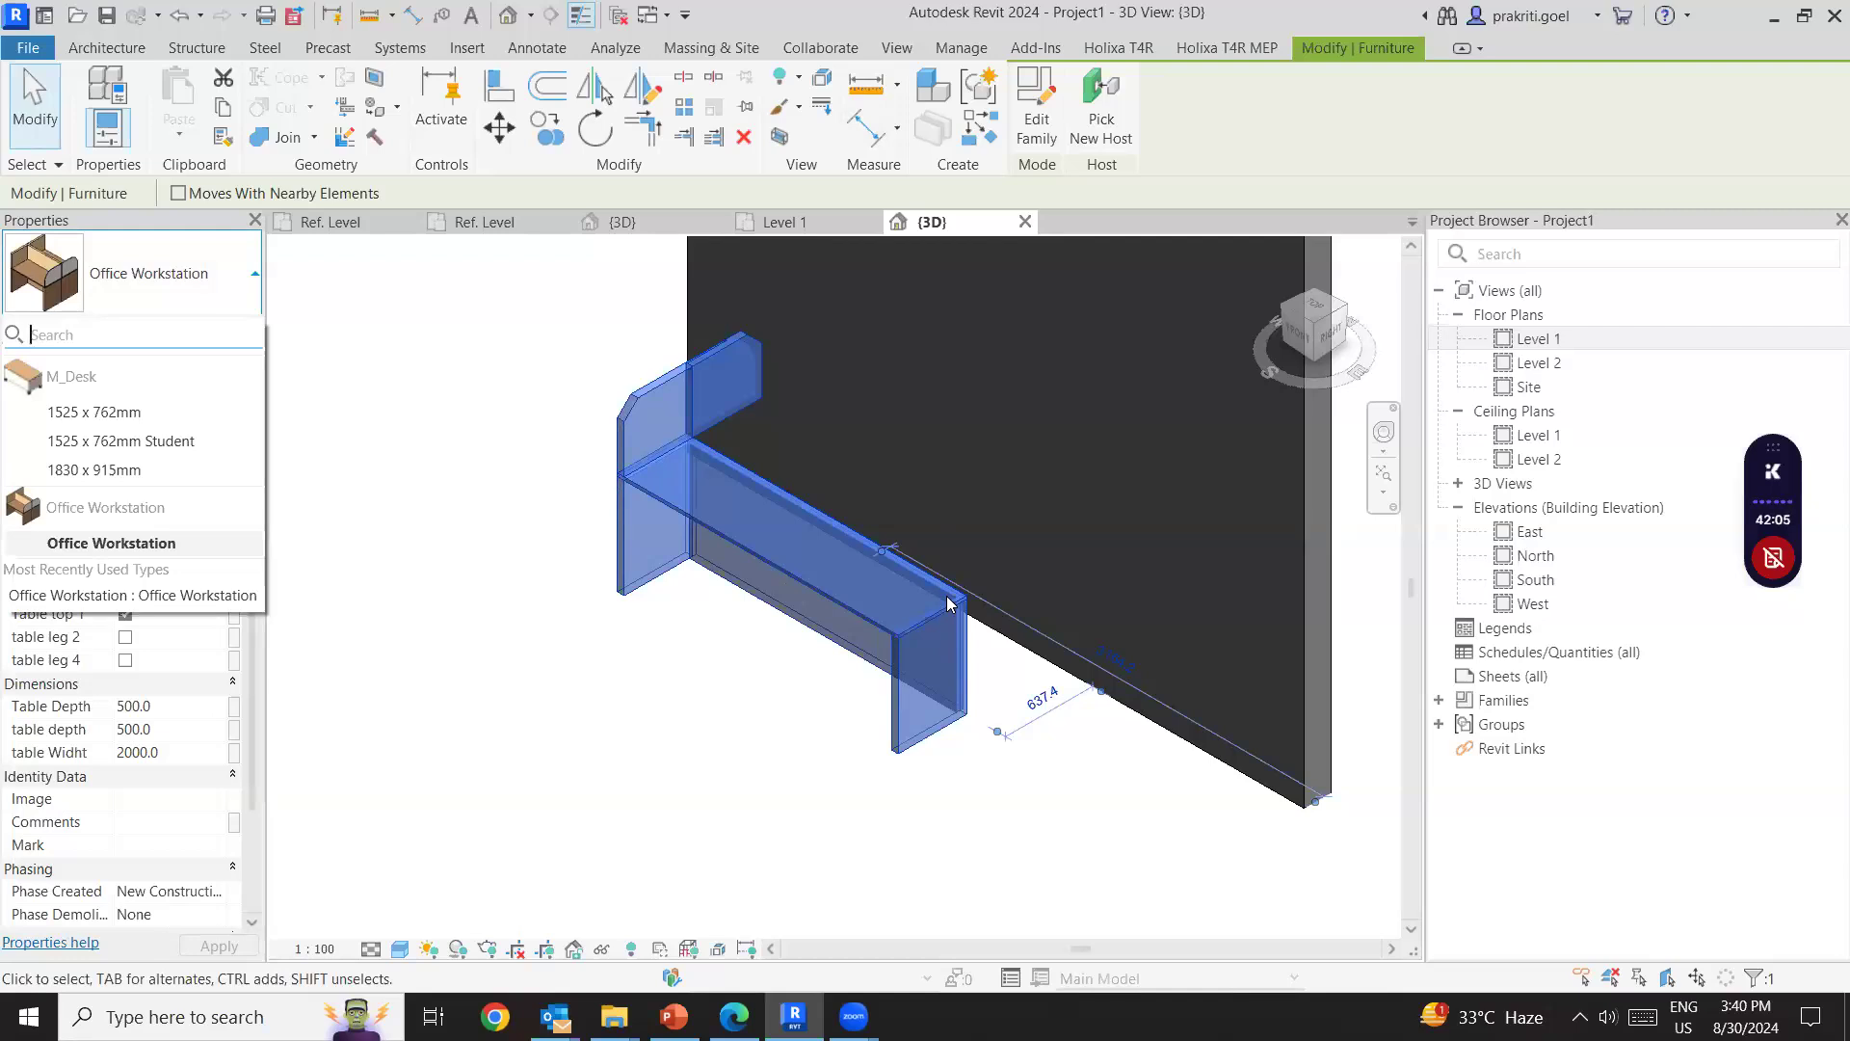
pyautogui.press('Escape')
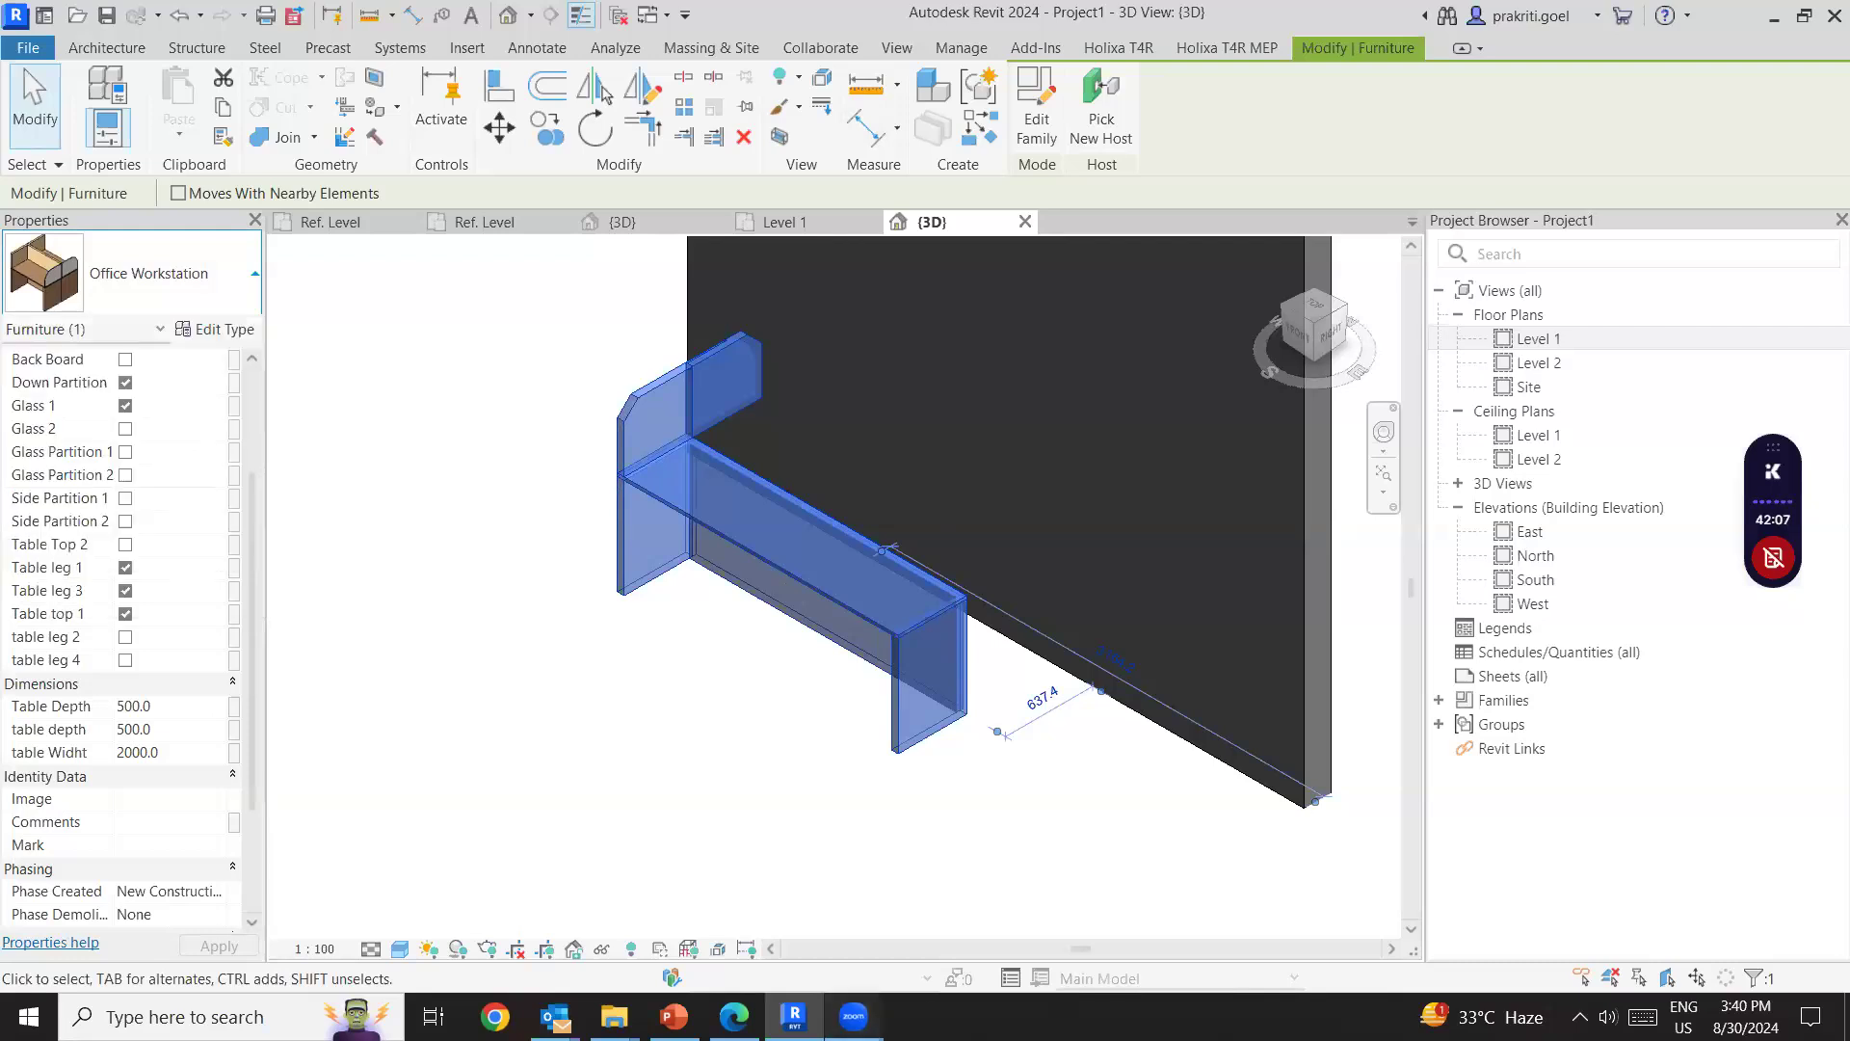
# Switch to the External Facade in Revit slide show in PowerPoint and bring up the slide's video controls.
pyautogui.moveTo(853, 1016)
pyautogui.click(673, 1015)
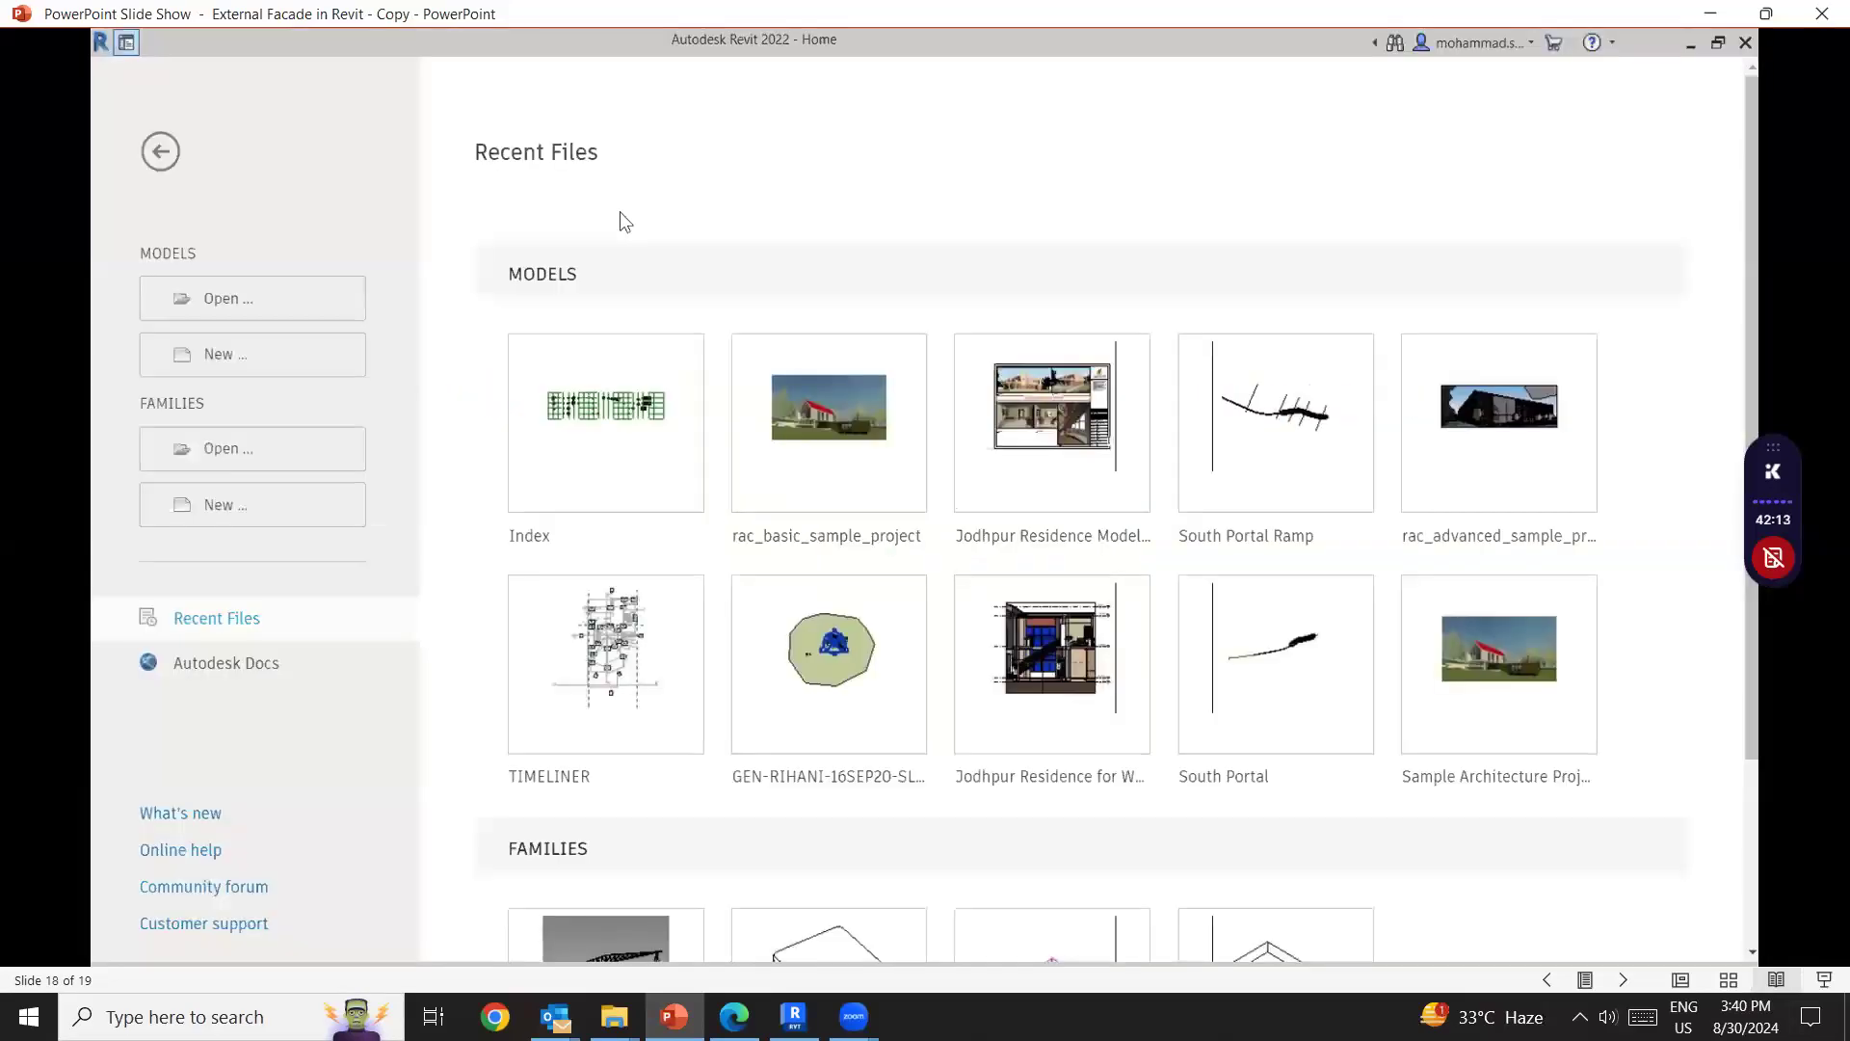
pyautogui.moveTo(1147, 756)
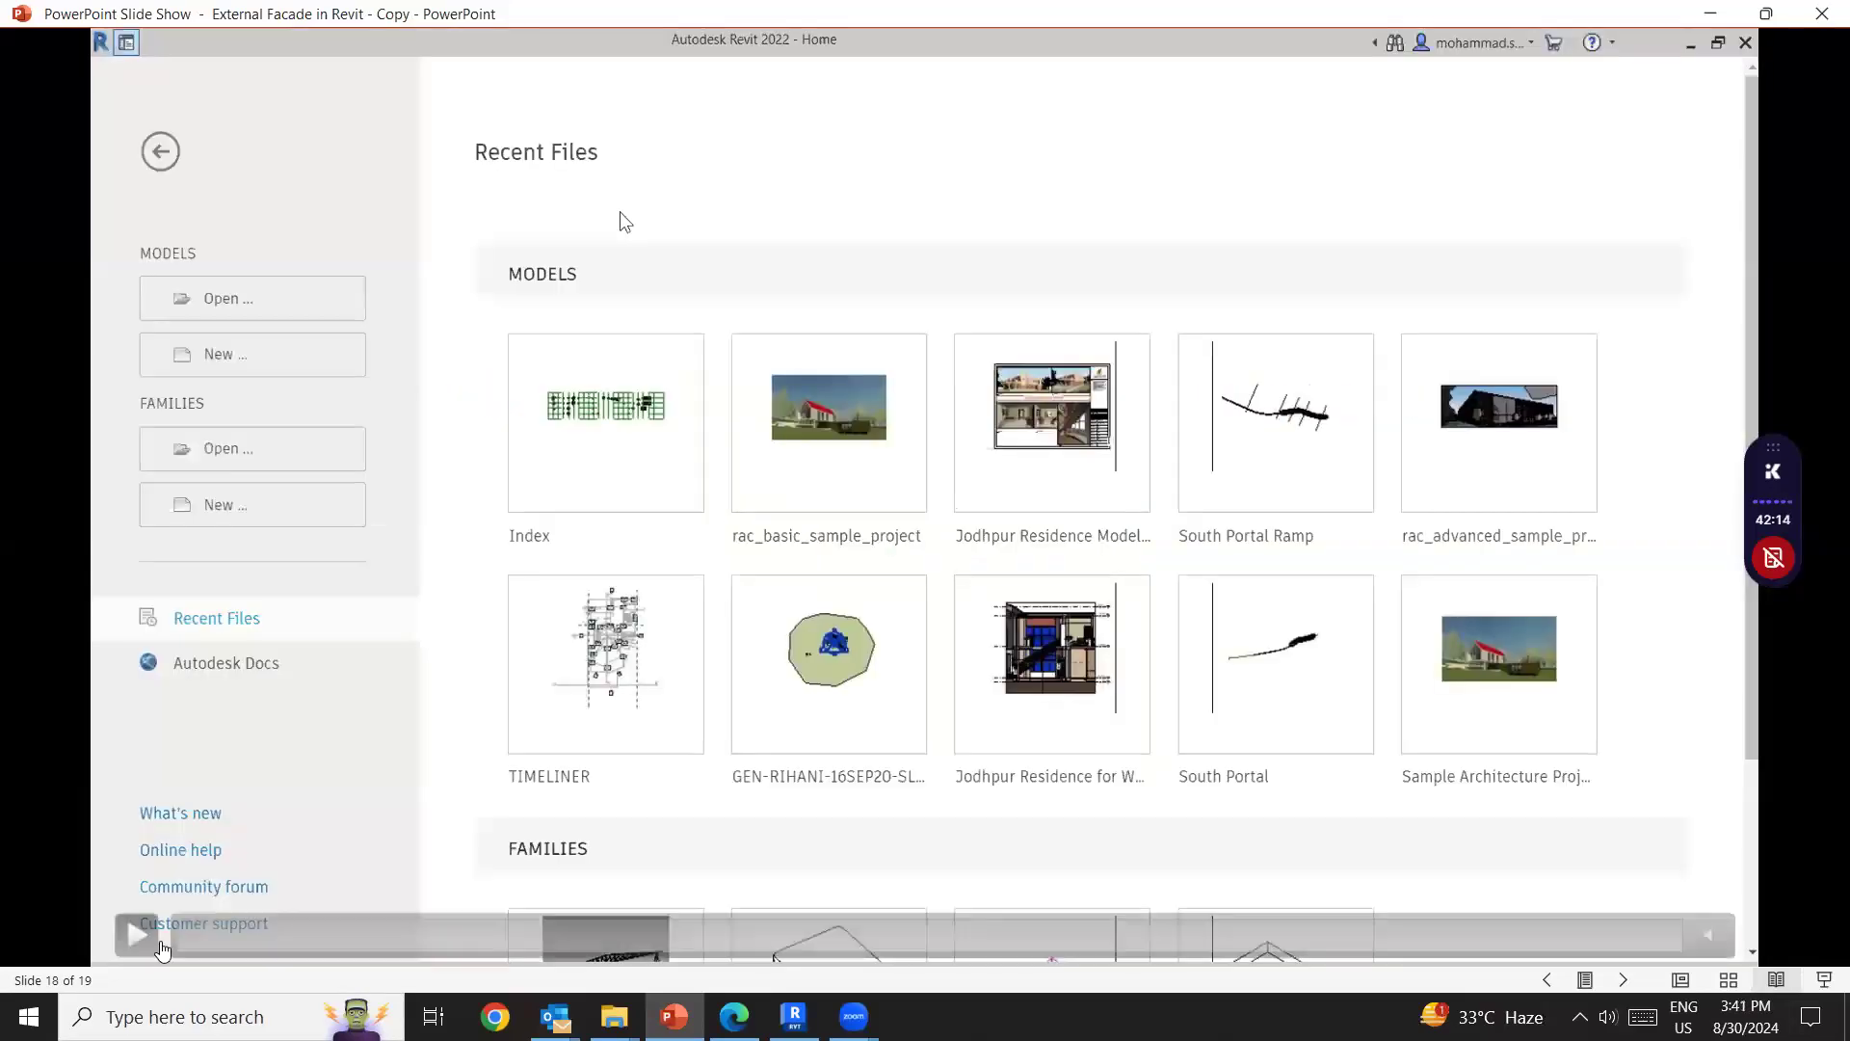
# Play the video on slide 18, try moving between slides 18 and 19, and exit the slide show.
pyautogui.click(131, 936)
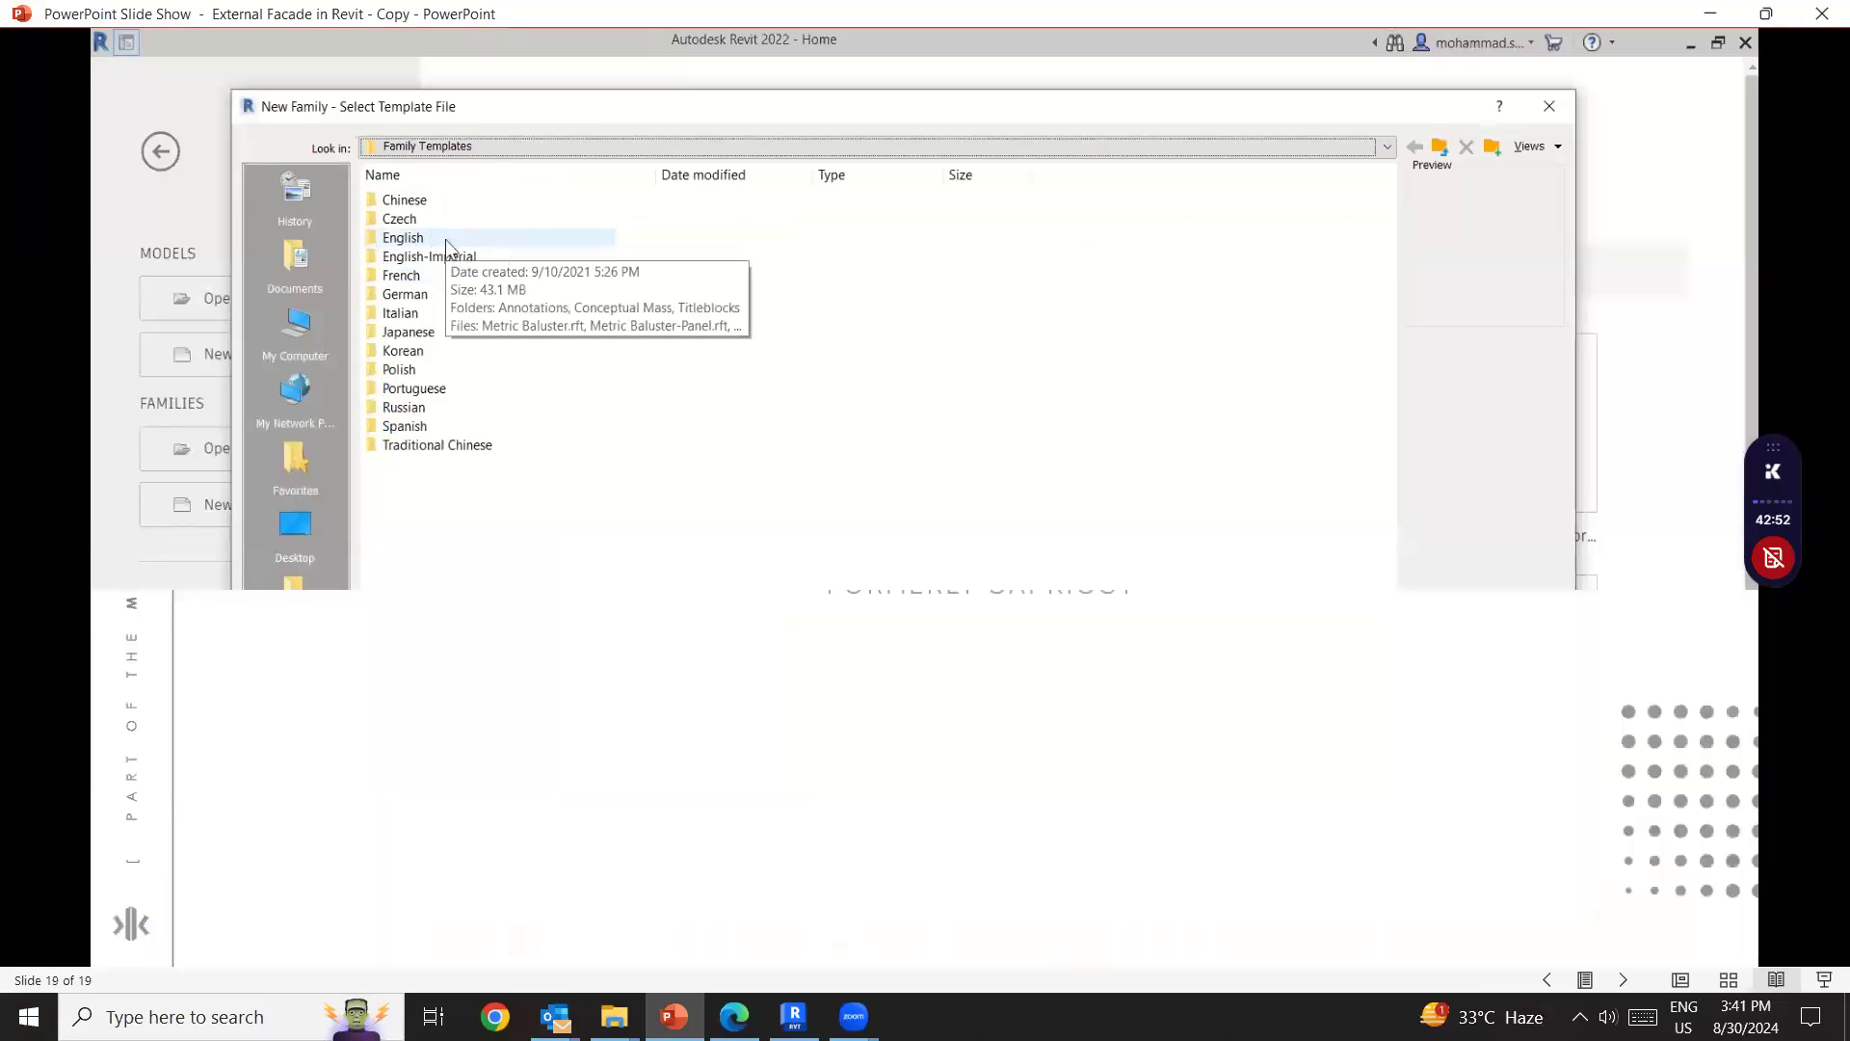
pyautogui.press('Right')
pyautogui.press('Left')
pyautogui.press('Escape')
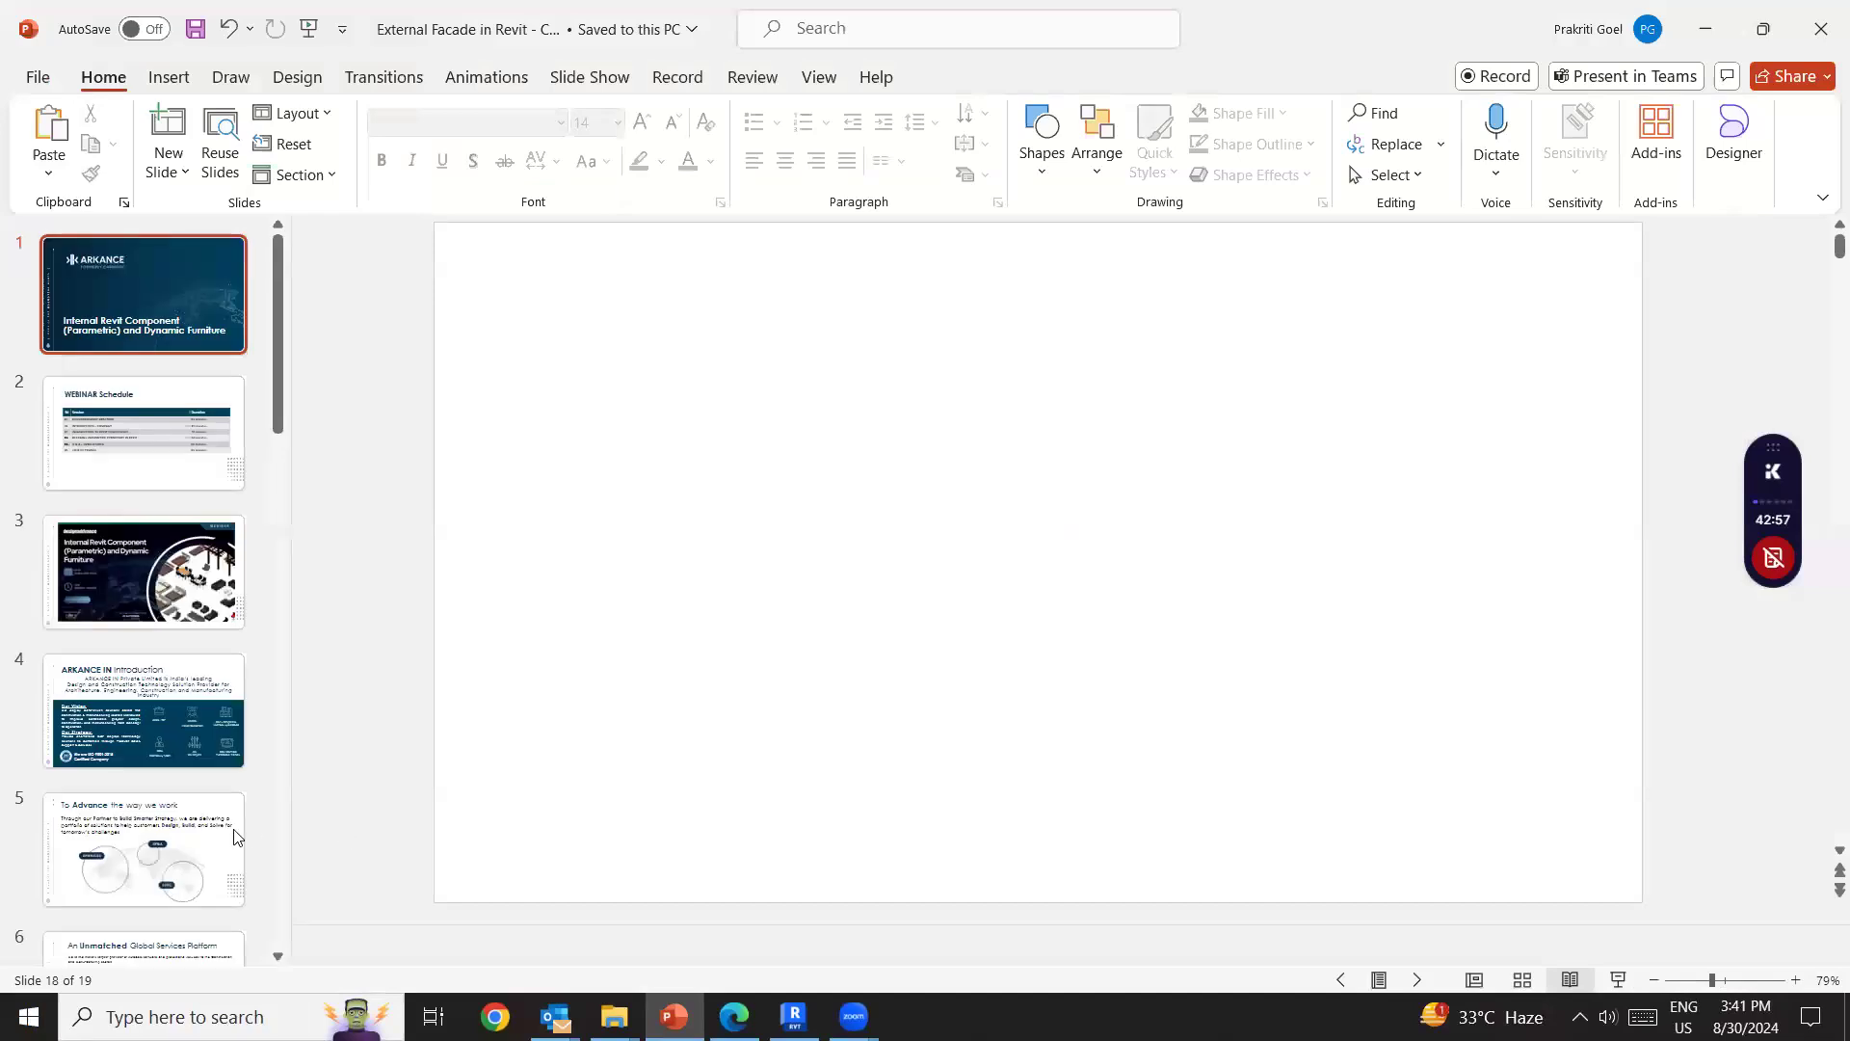
# Select slide 18 with the family creation video and start the slide show from it.
pyautogui.scroll(-10, 165, 896)
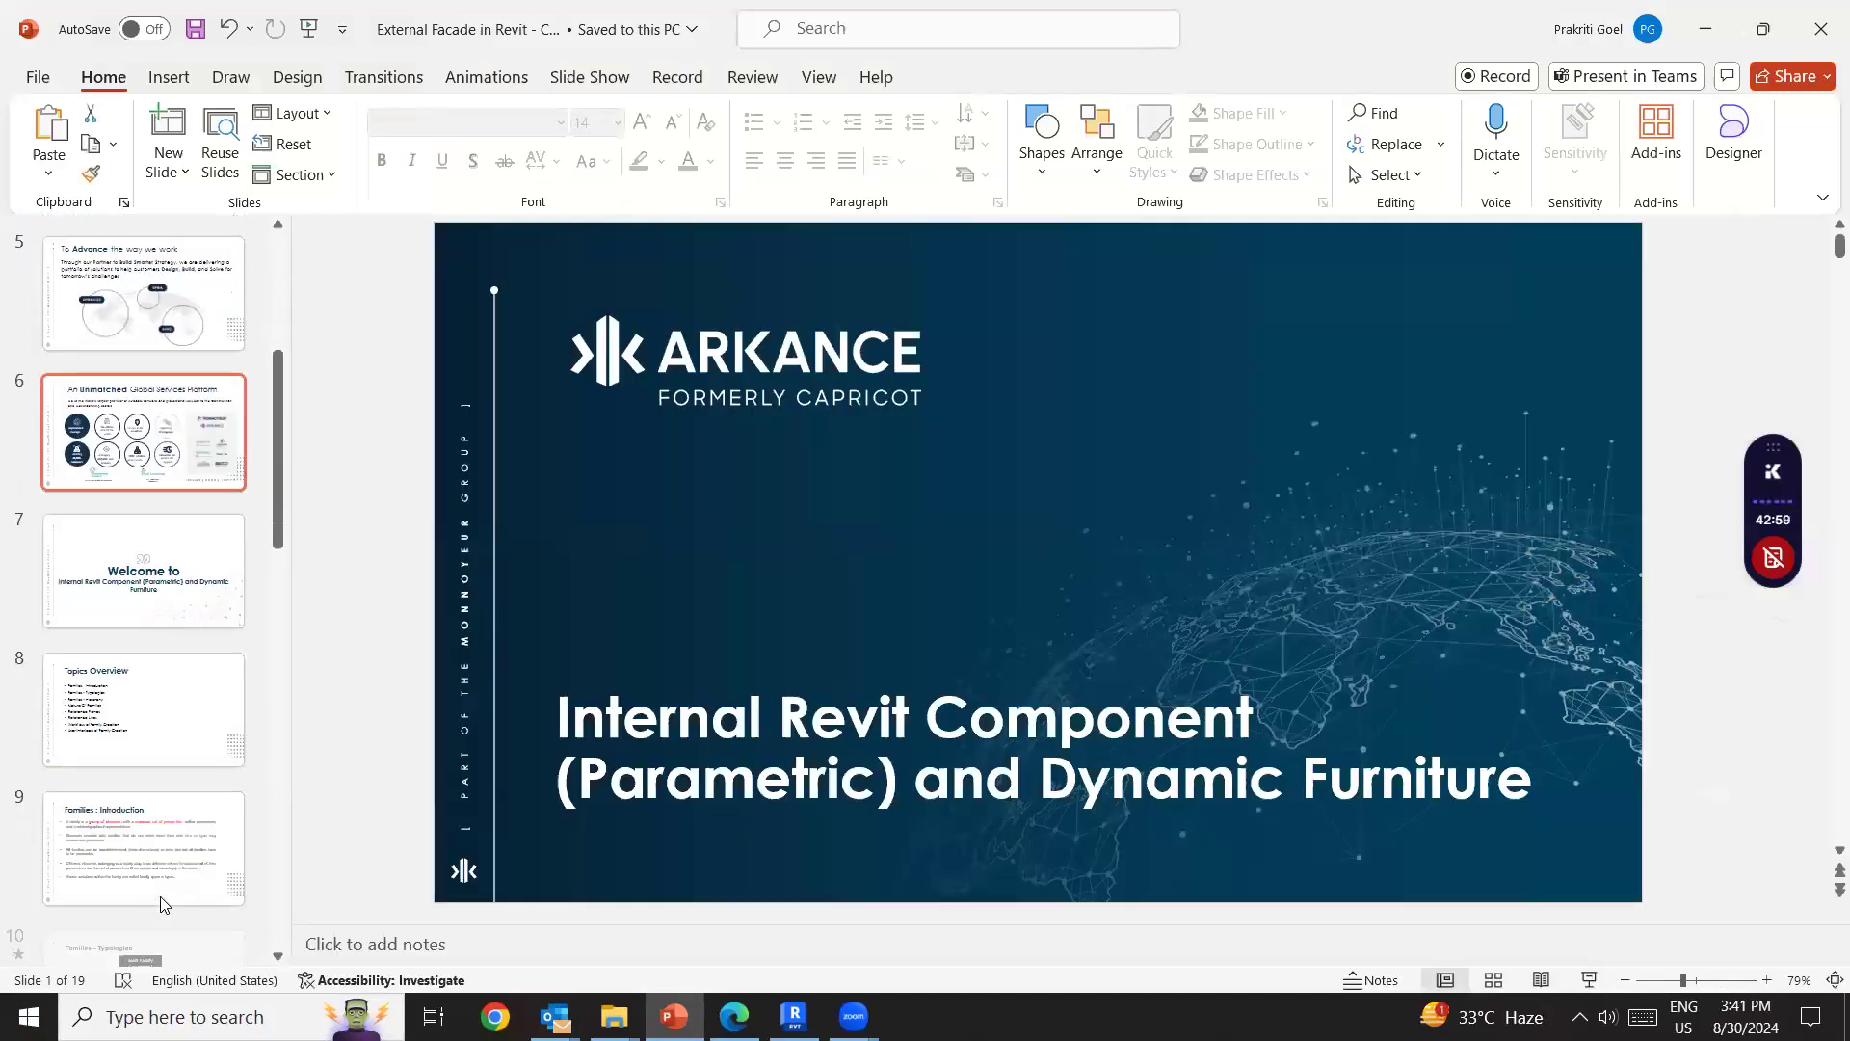
pyautogui.scroll(-5, 164, 902)
pyautogui.click(145, 732)
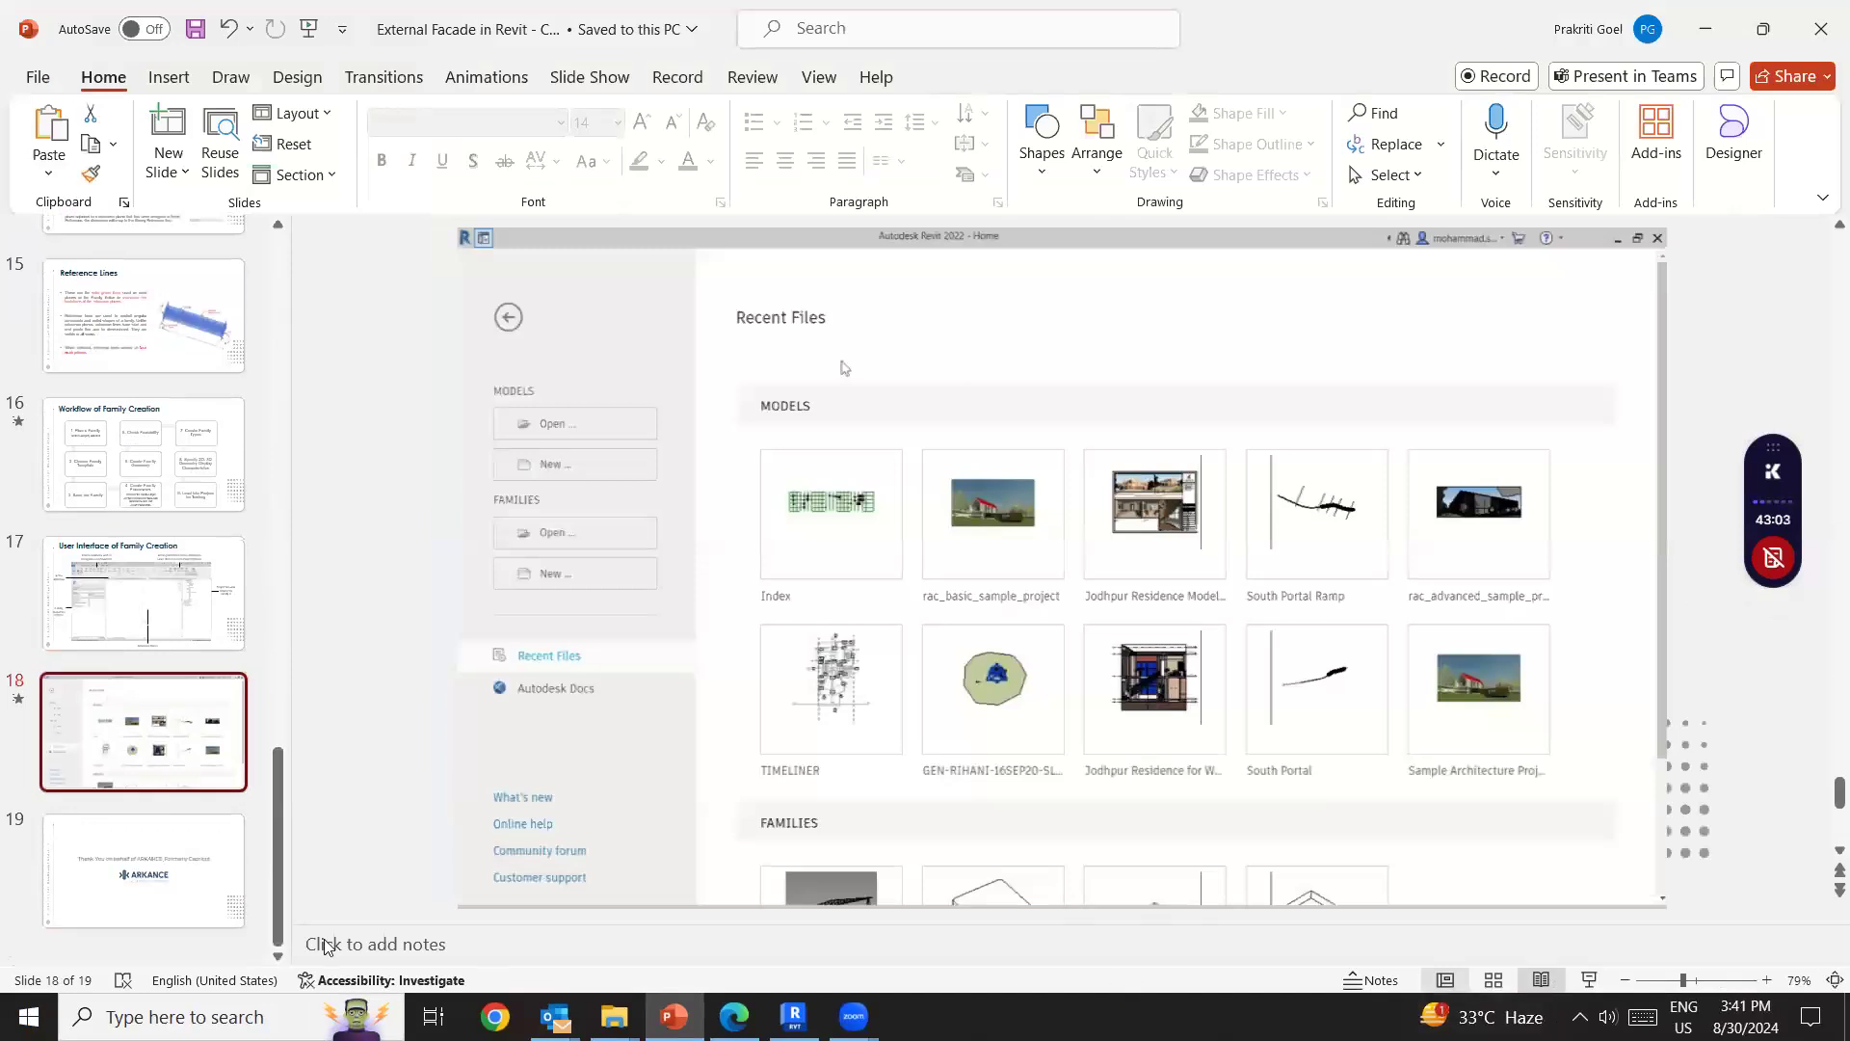
pyautogui.hotkey('shift', 'F5')
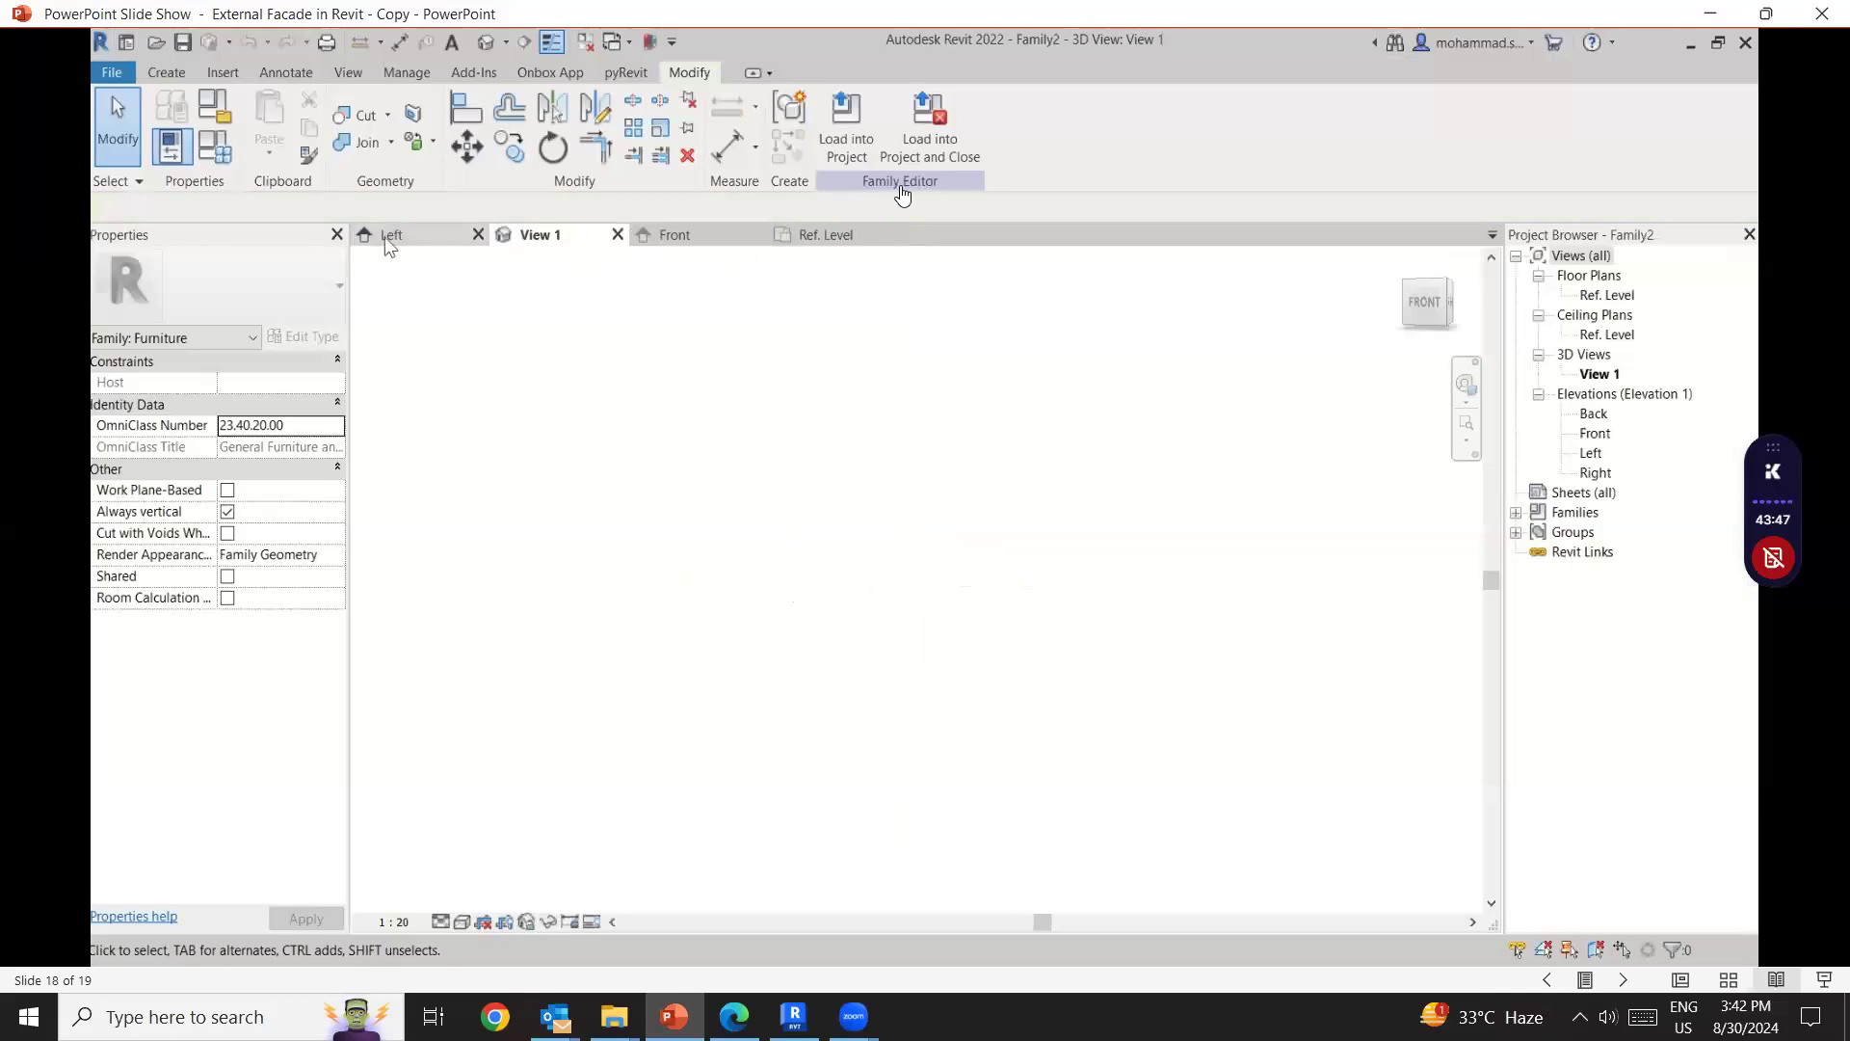
# Skip through slide 18's video to review the family's reference planes, dimensions, extrusions, materials and placement in a project.
pyautogui.click(846, 243)
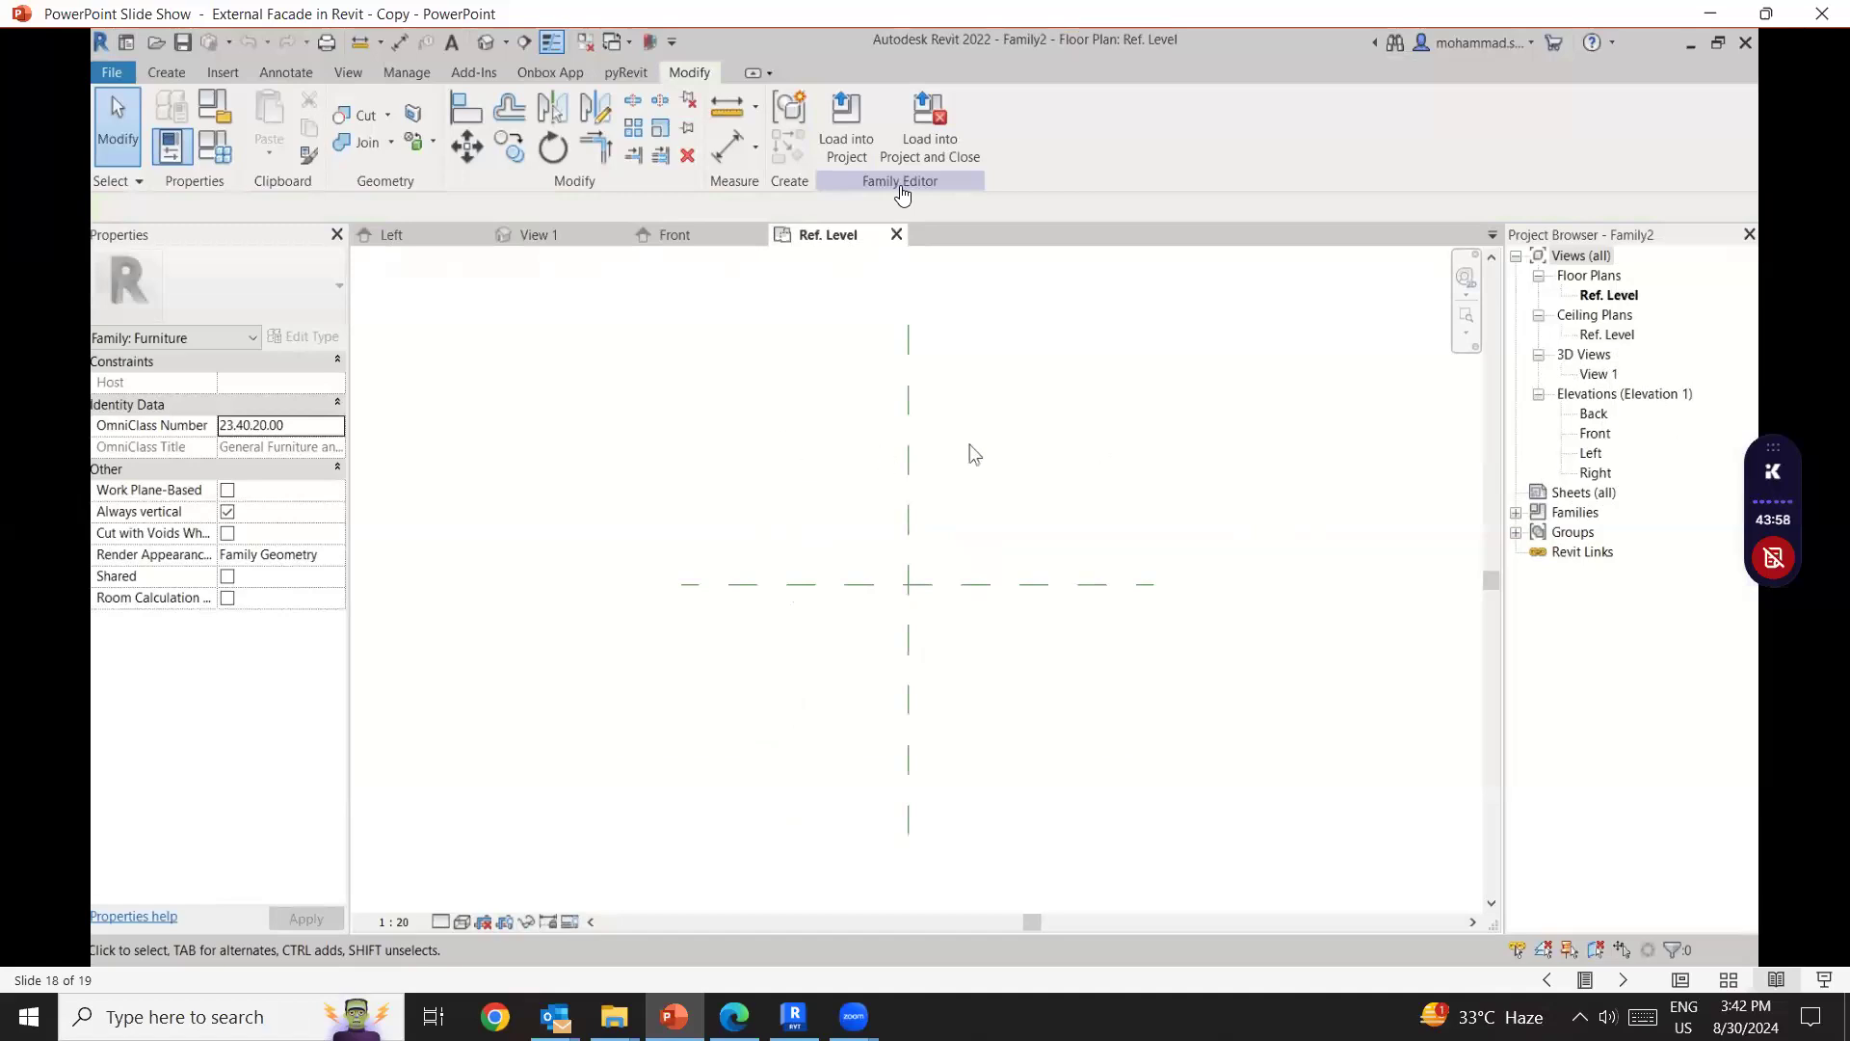
pyautogui.click(176, 74)
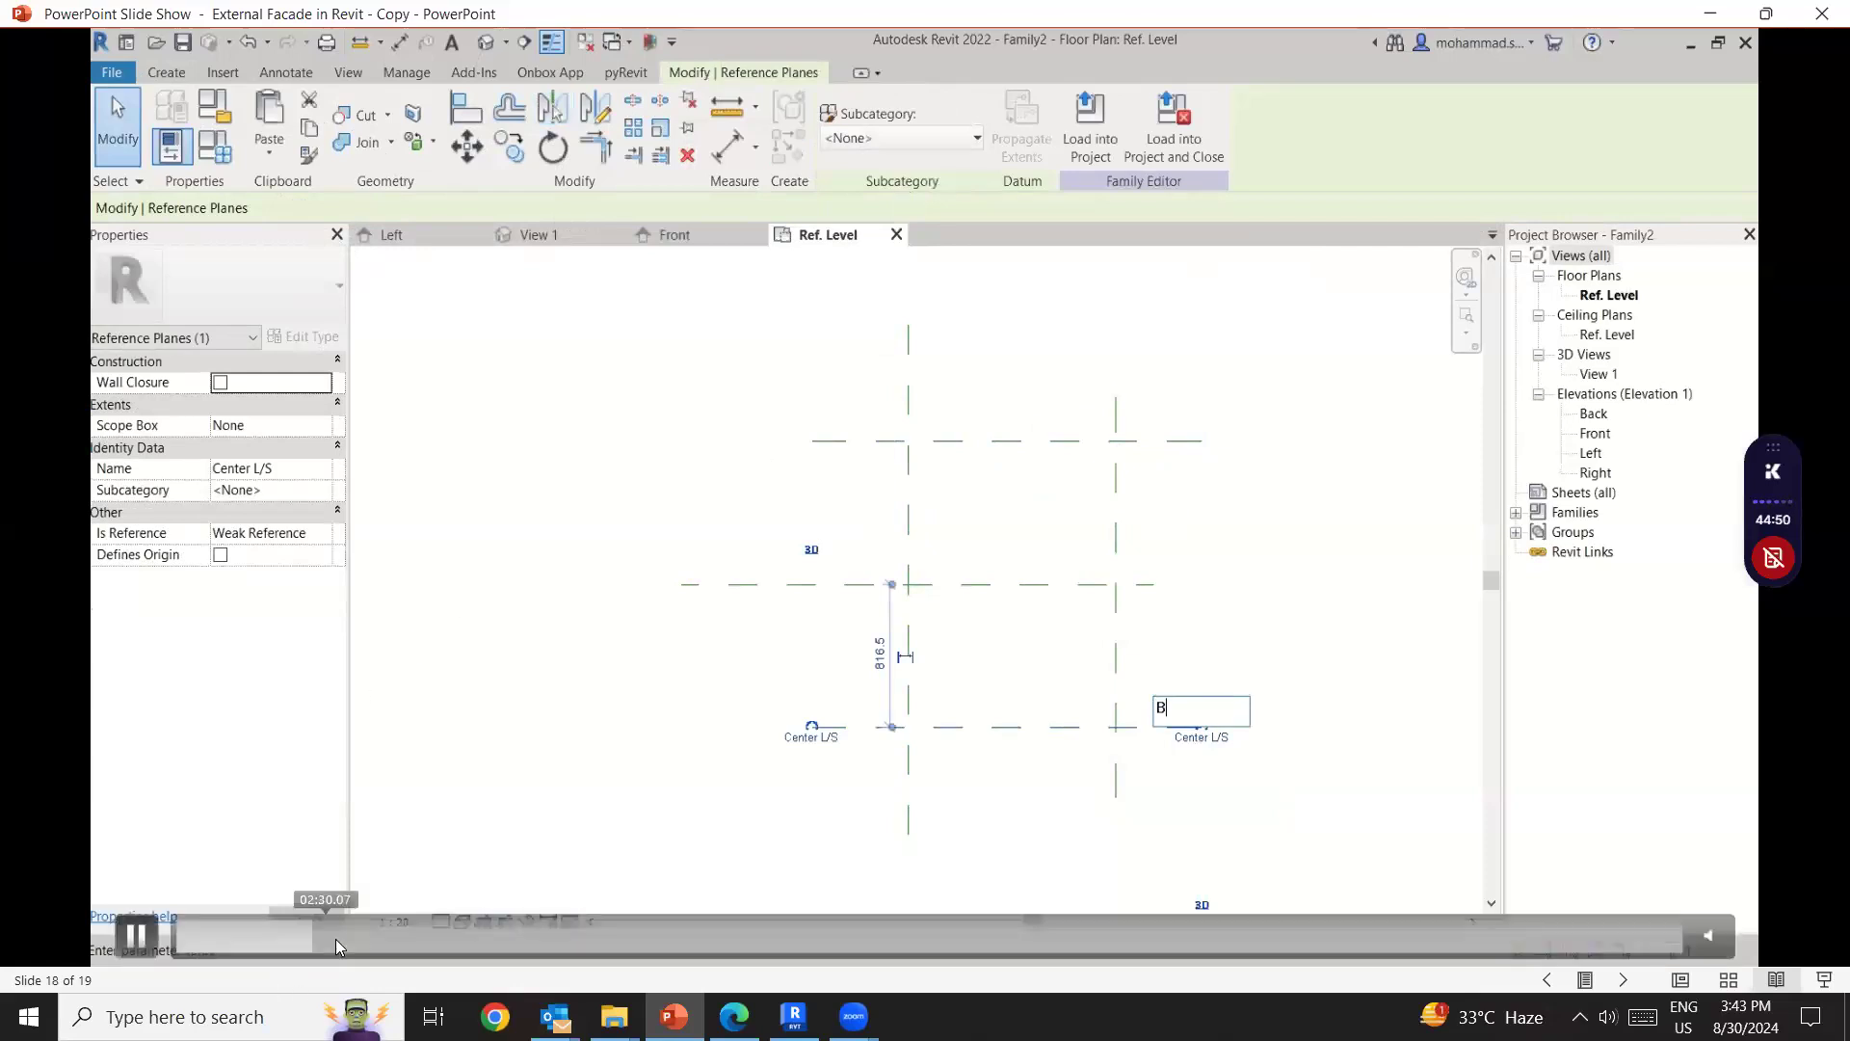
pyautogui.click(339, 943)
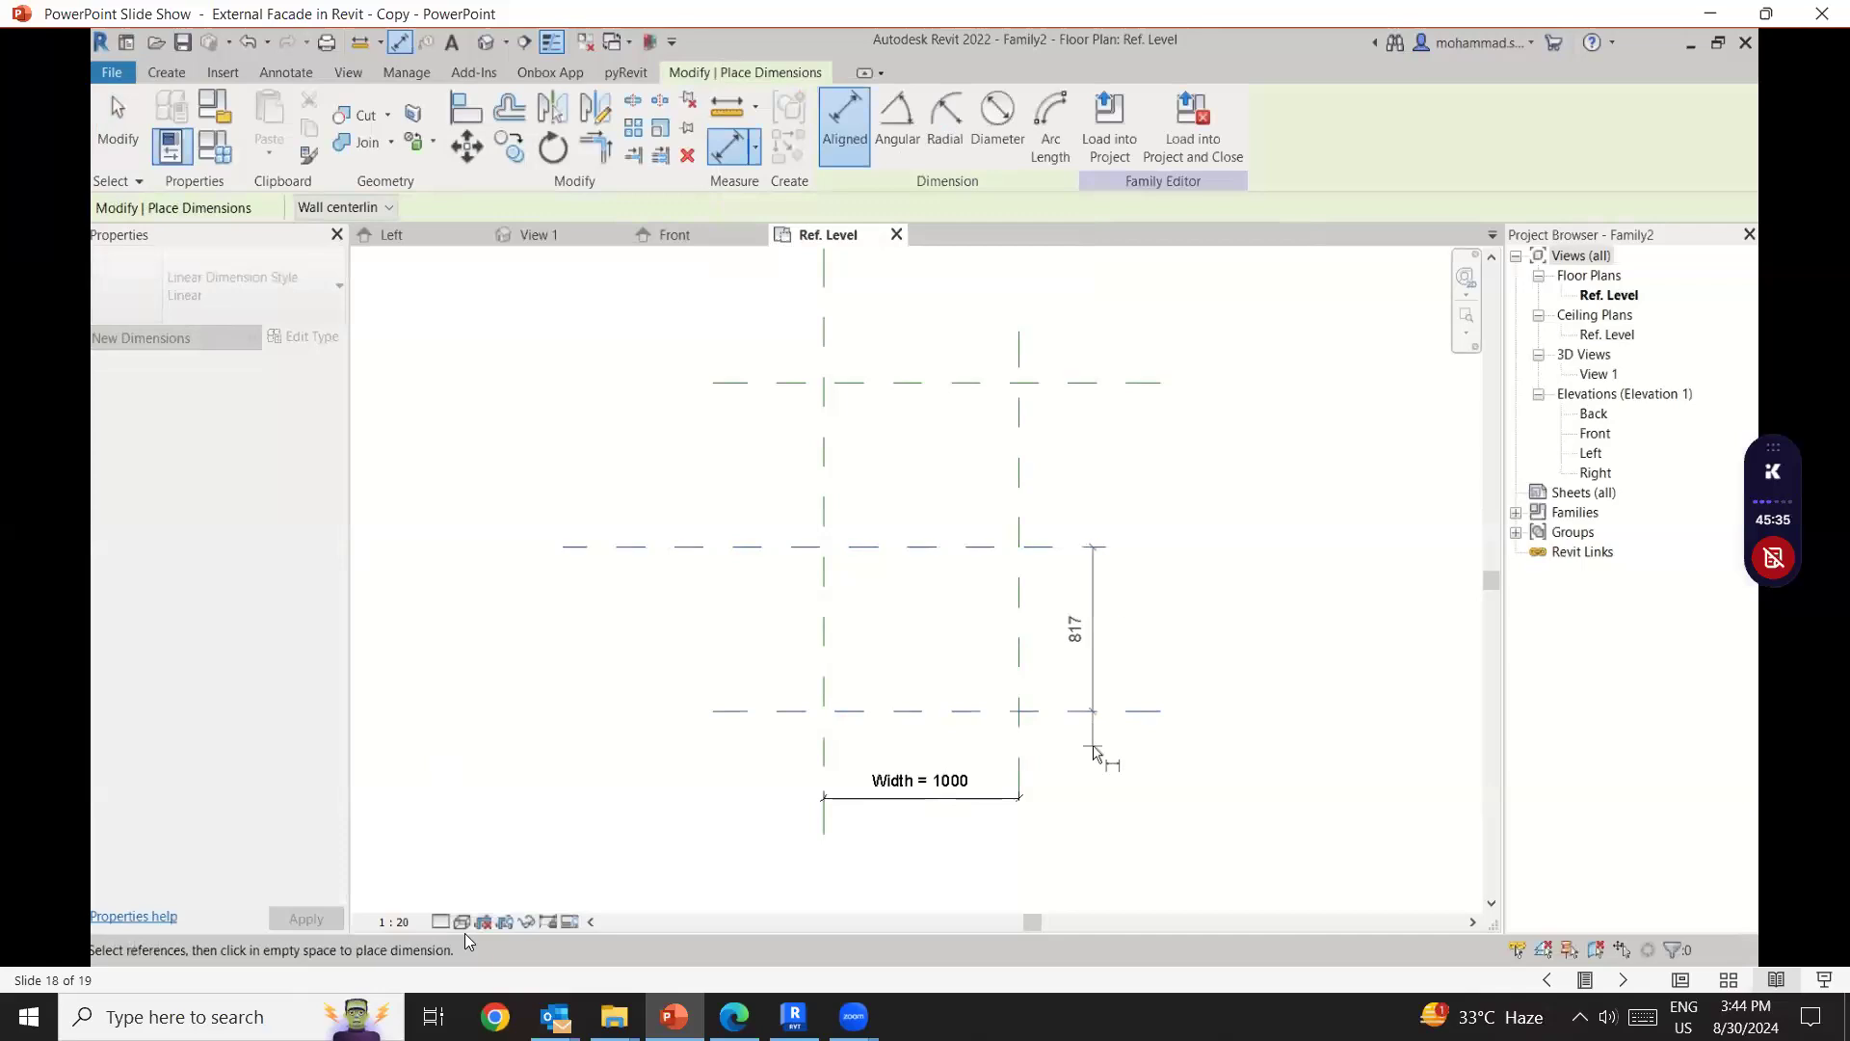
pyautogui.moveTo(467, 931)
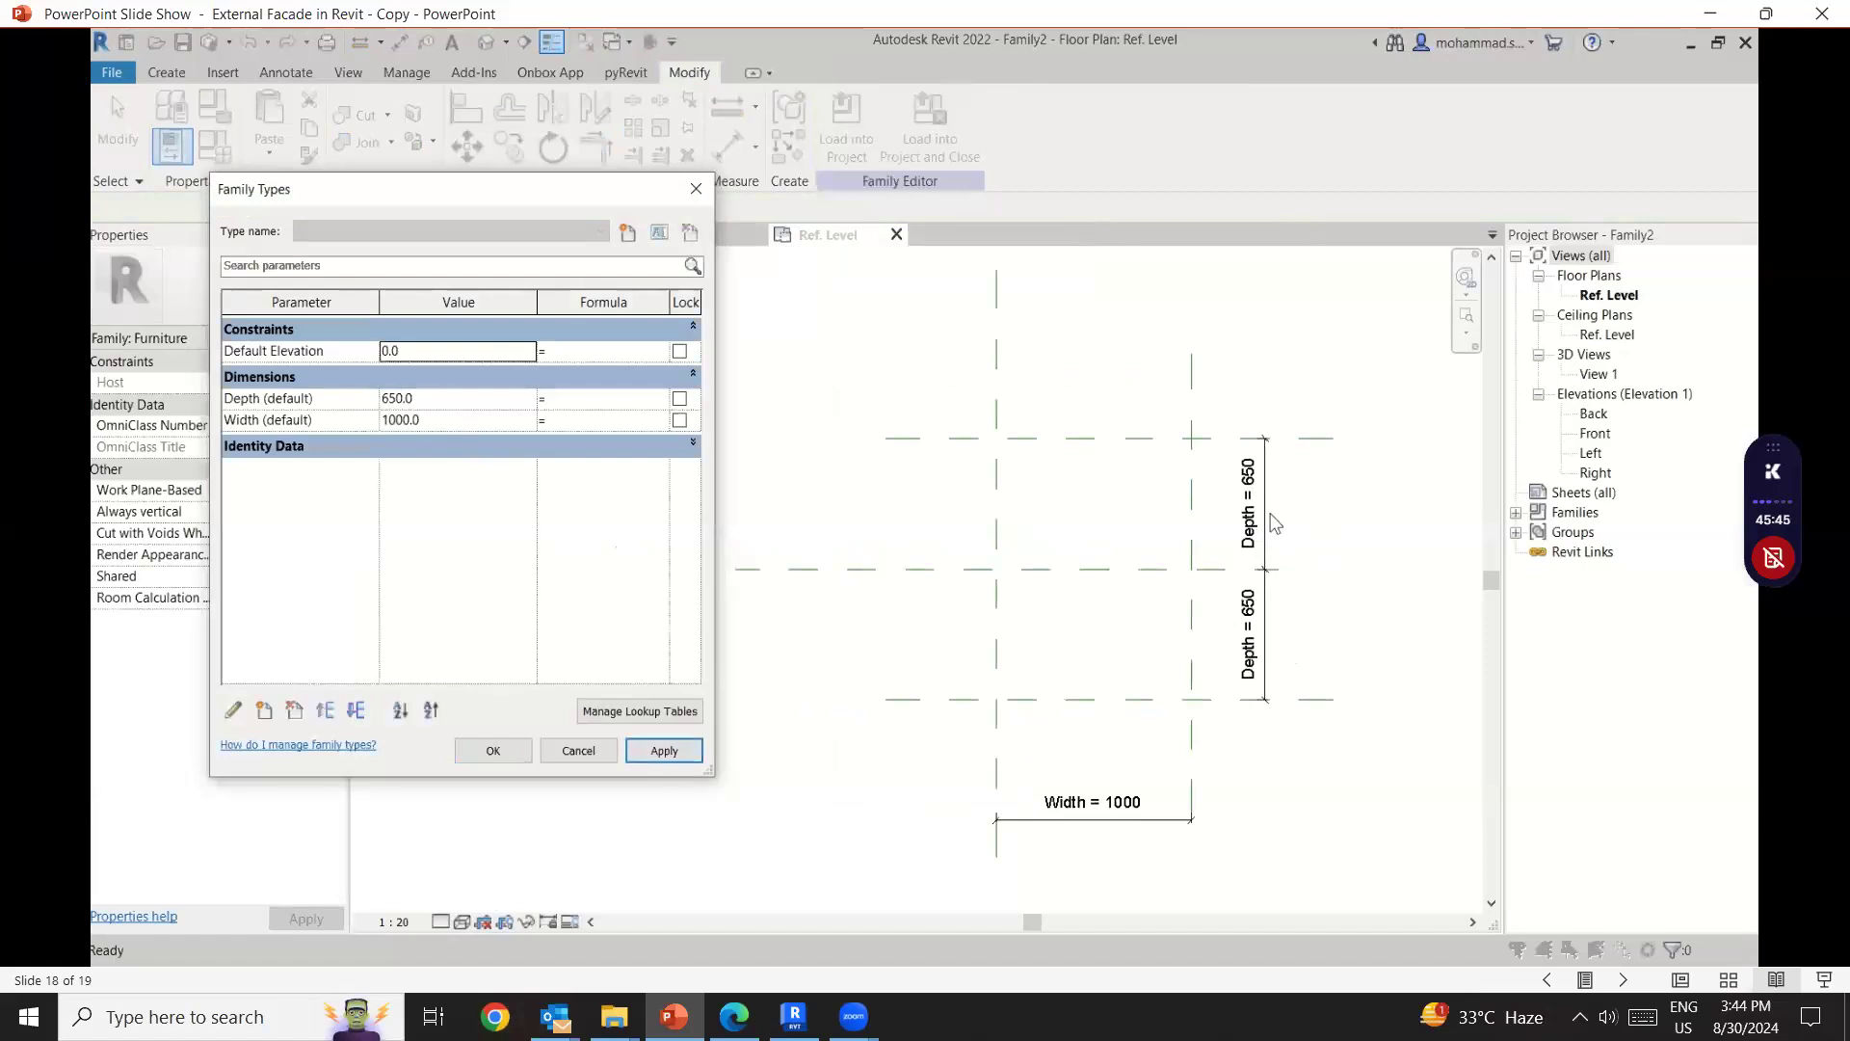
pyautogui.moveTo(954, 854)
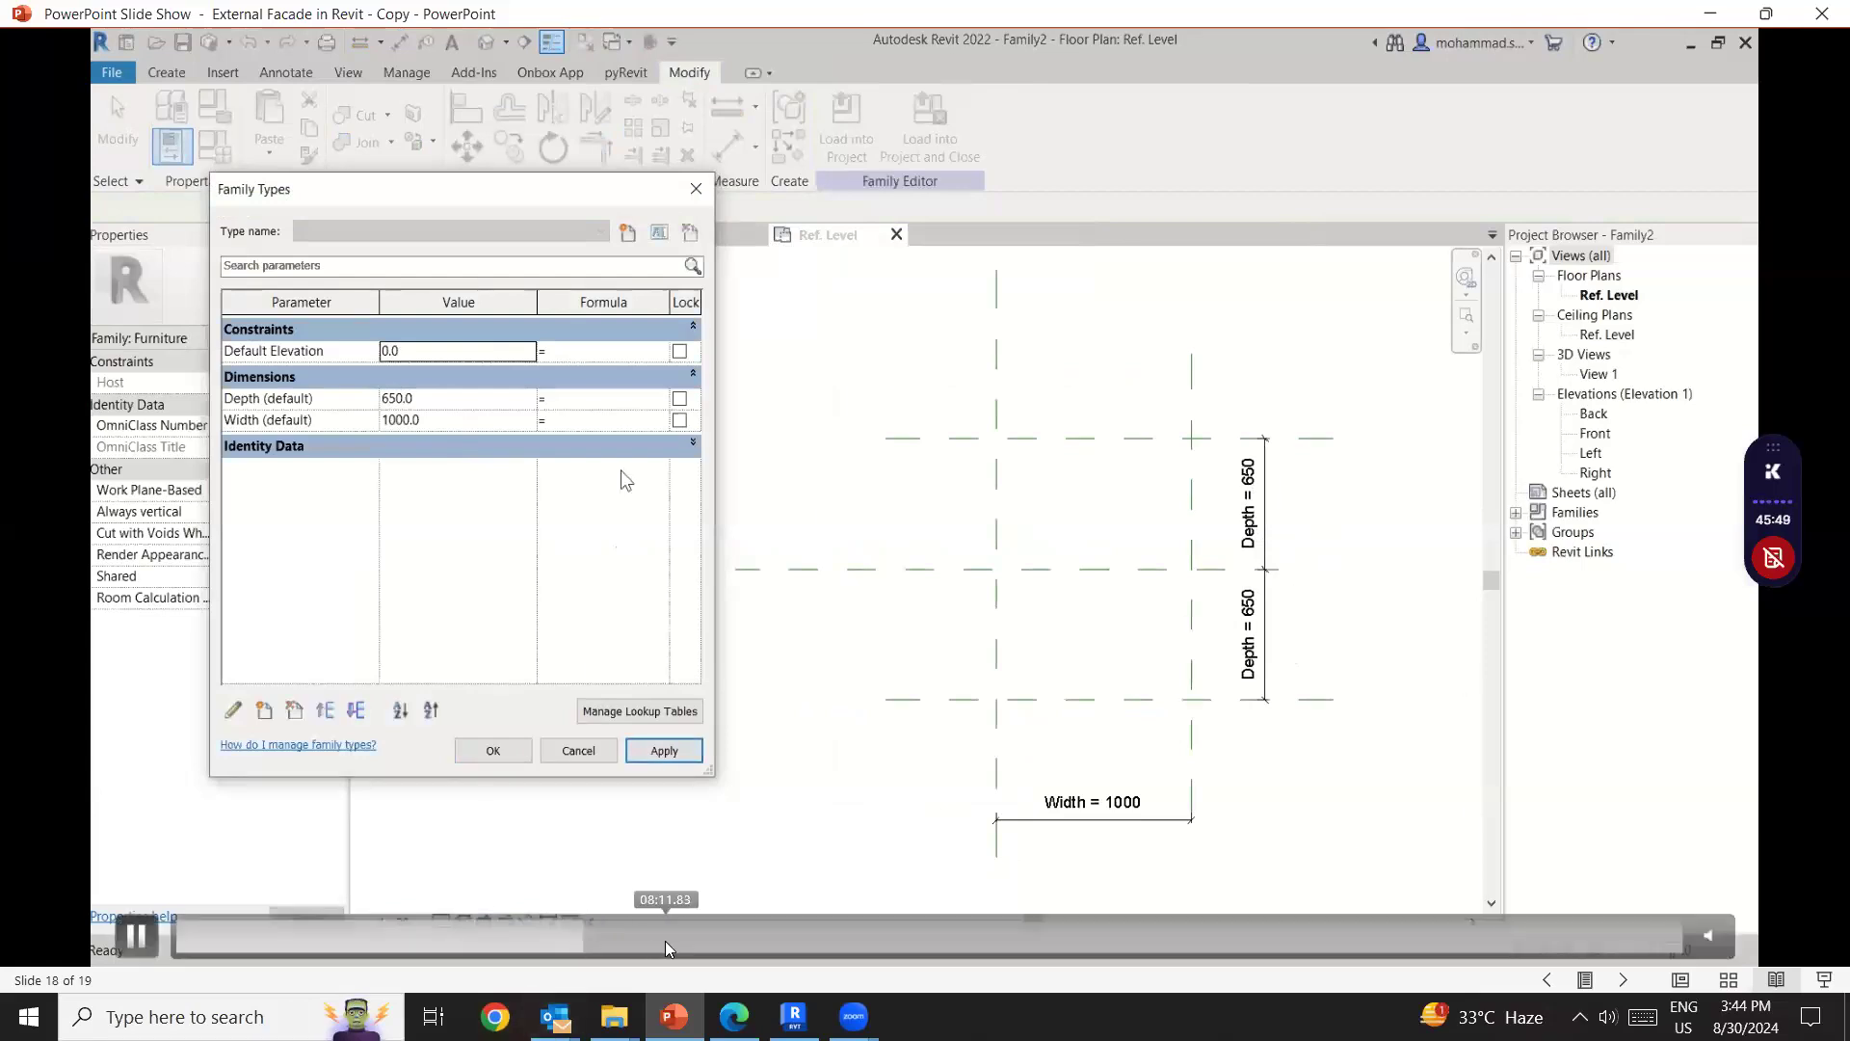
pyautogui.click(665, 940)
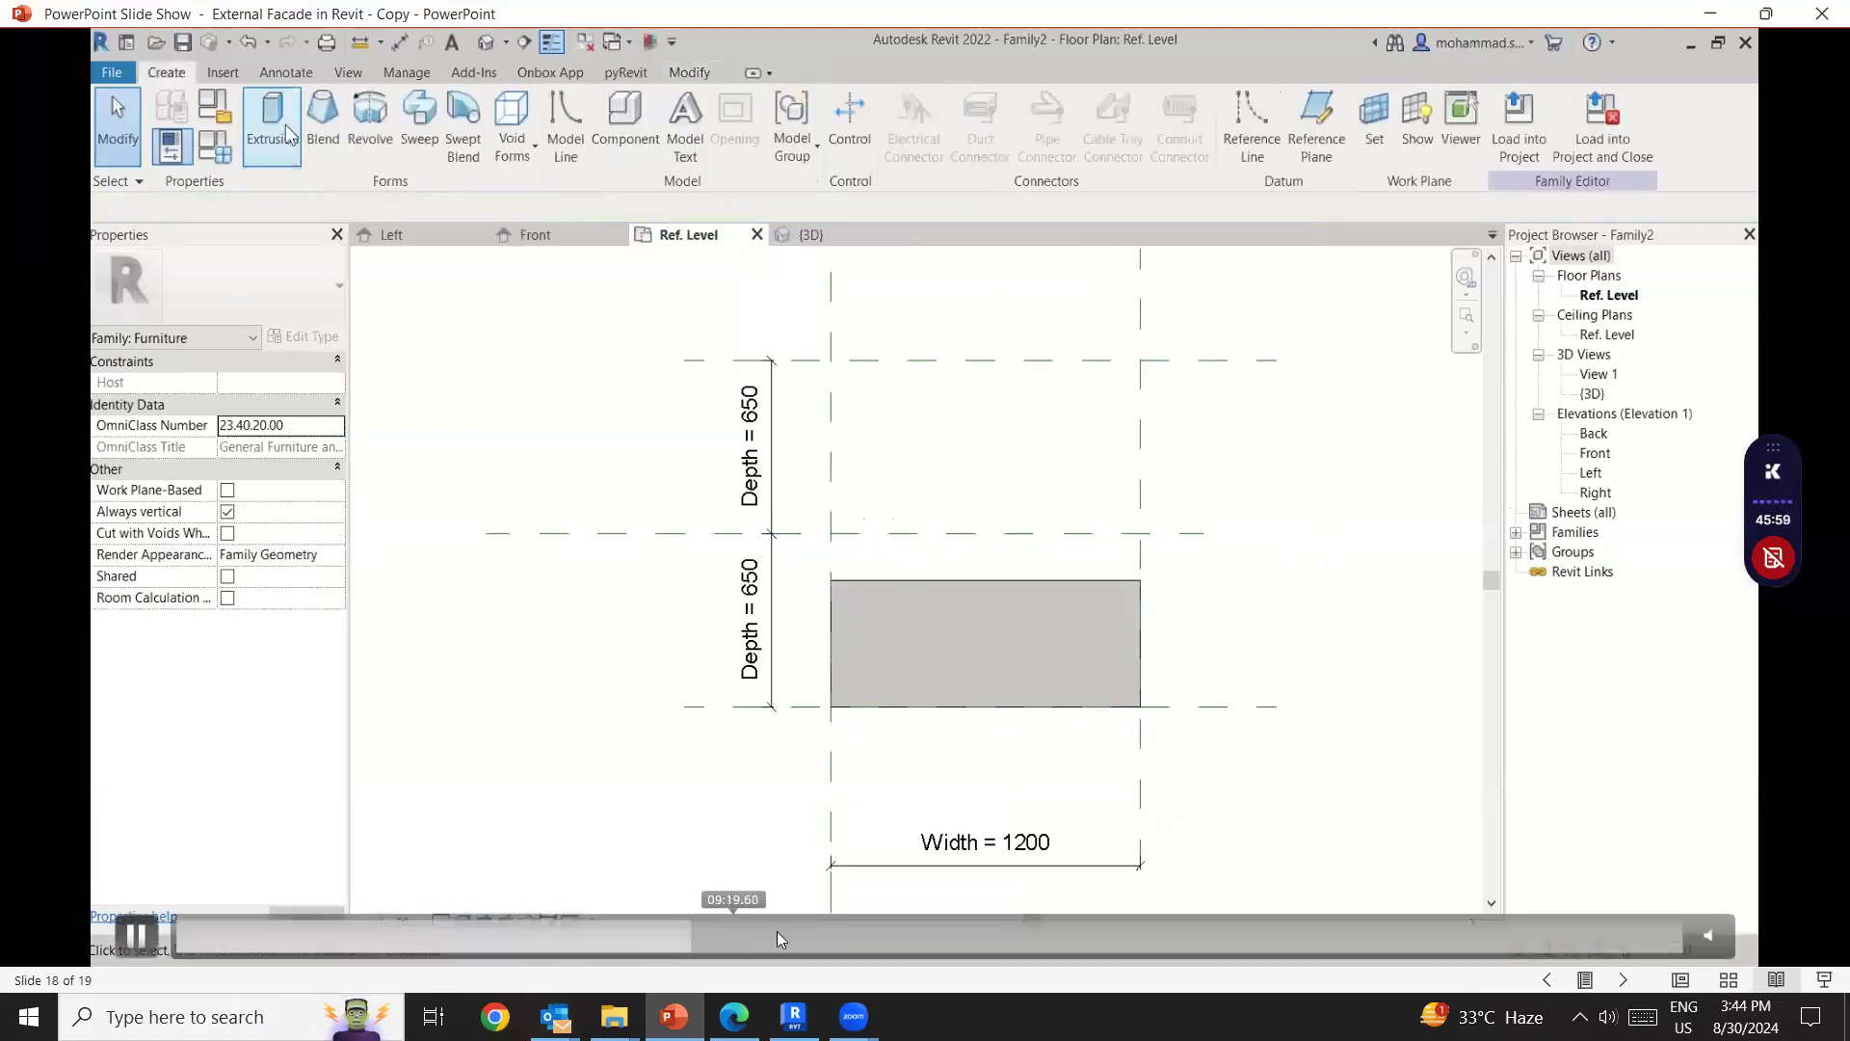
pyautogui.click(777, 930)
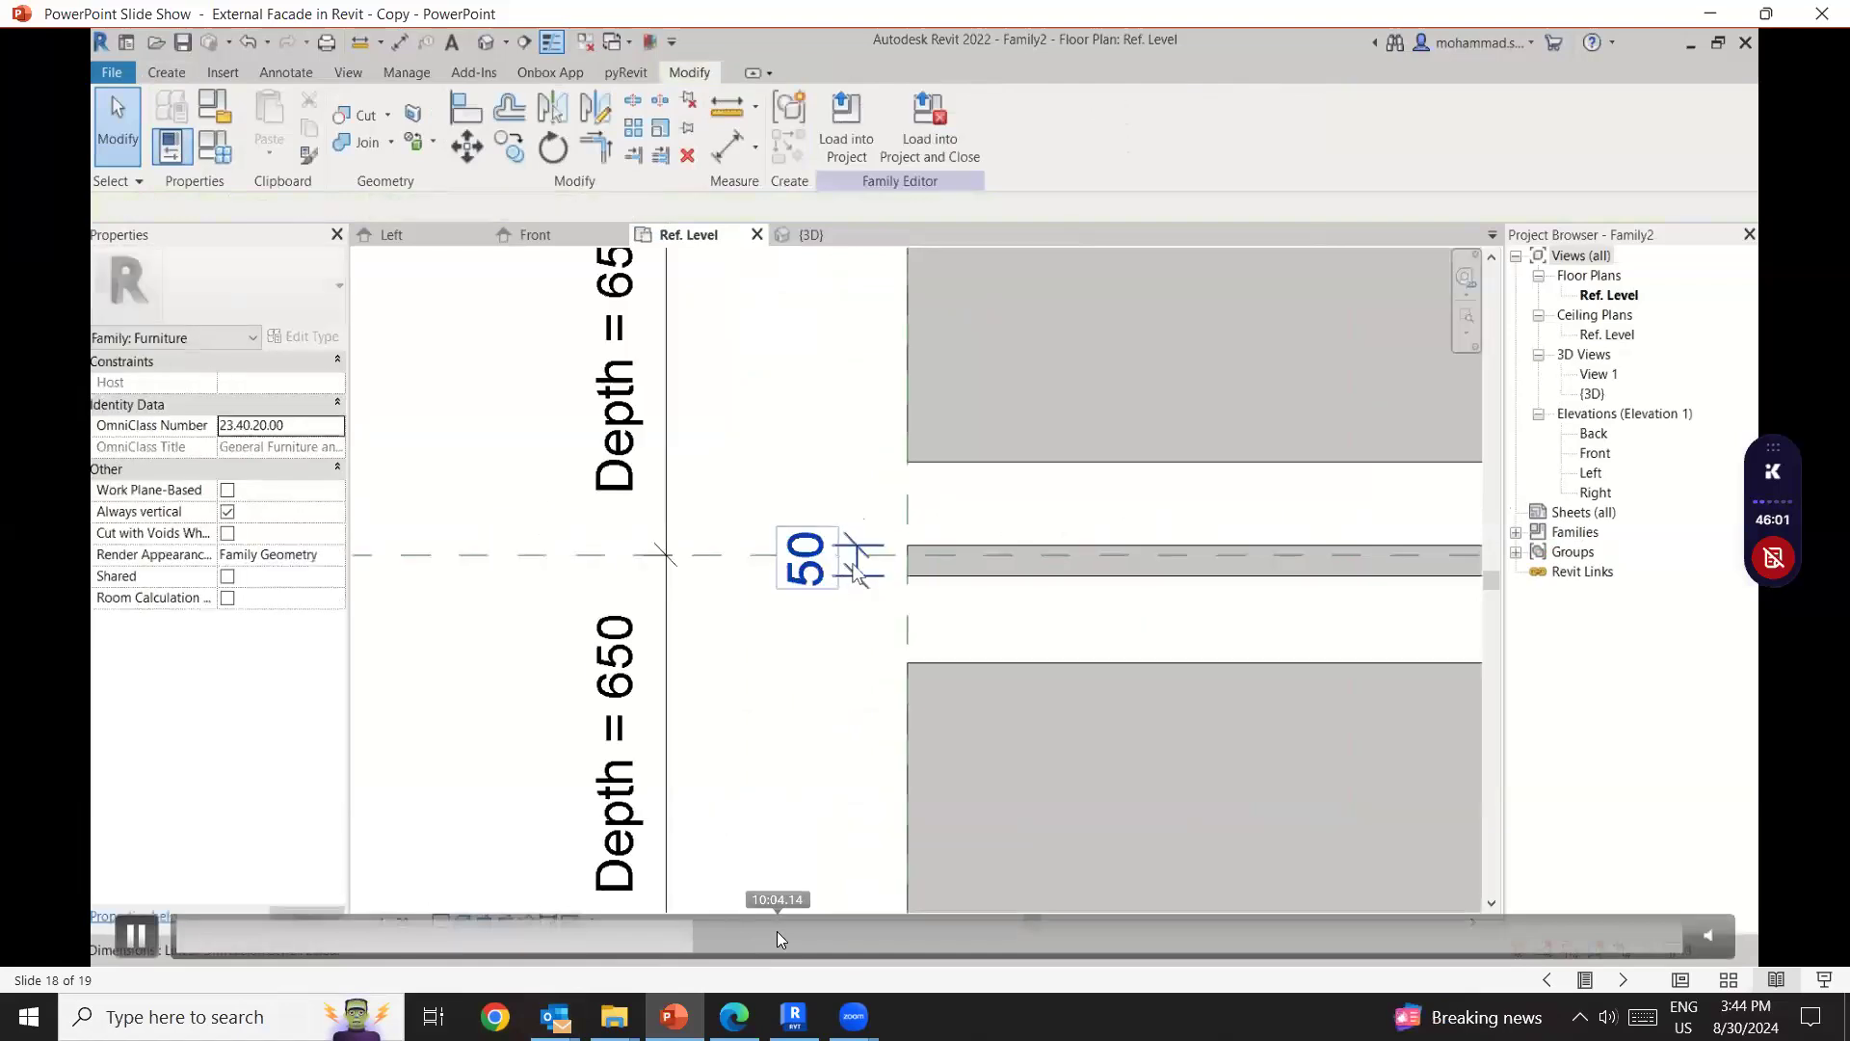
pyautogui.click(774, 930)
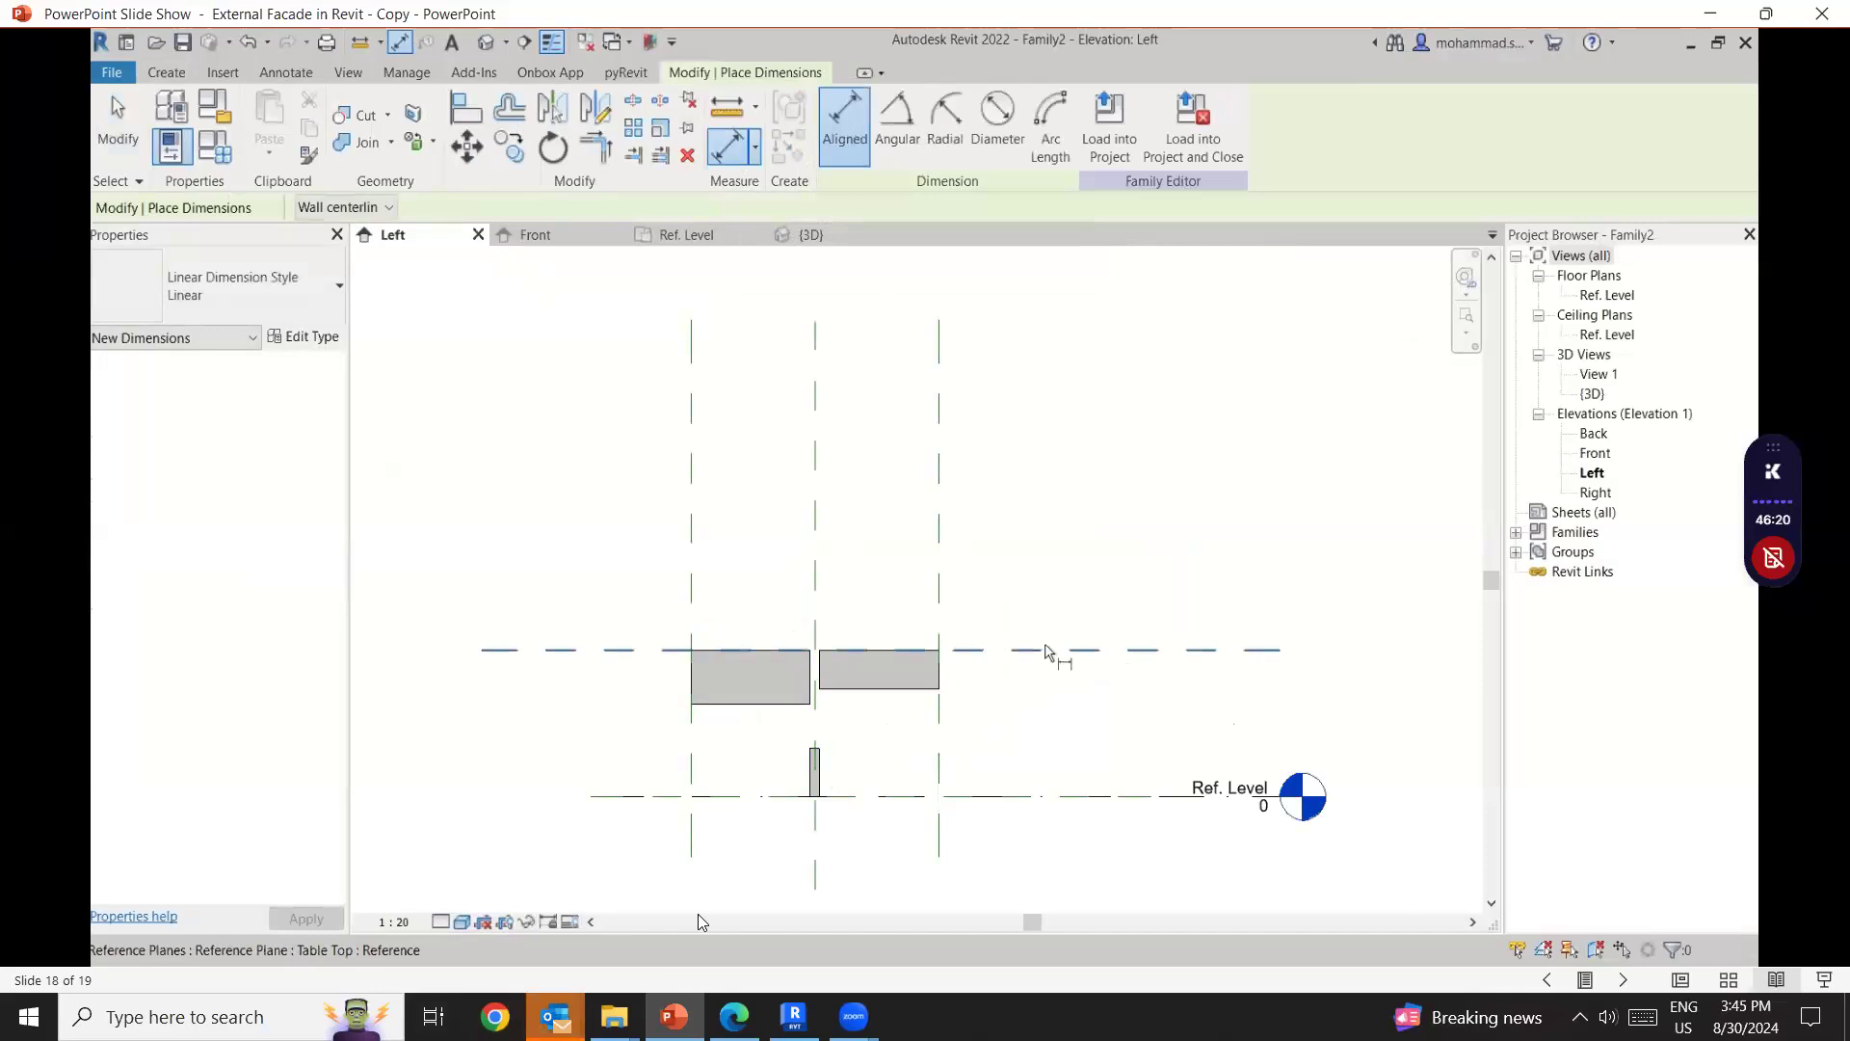
pyautogui.moveTo(1039, 944)
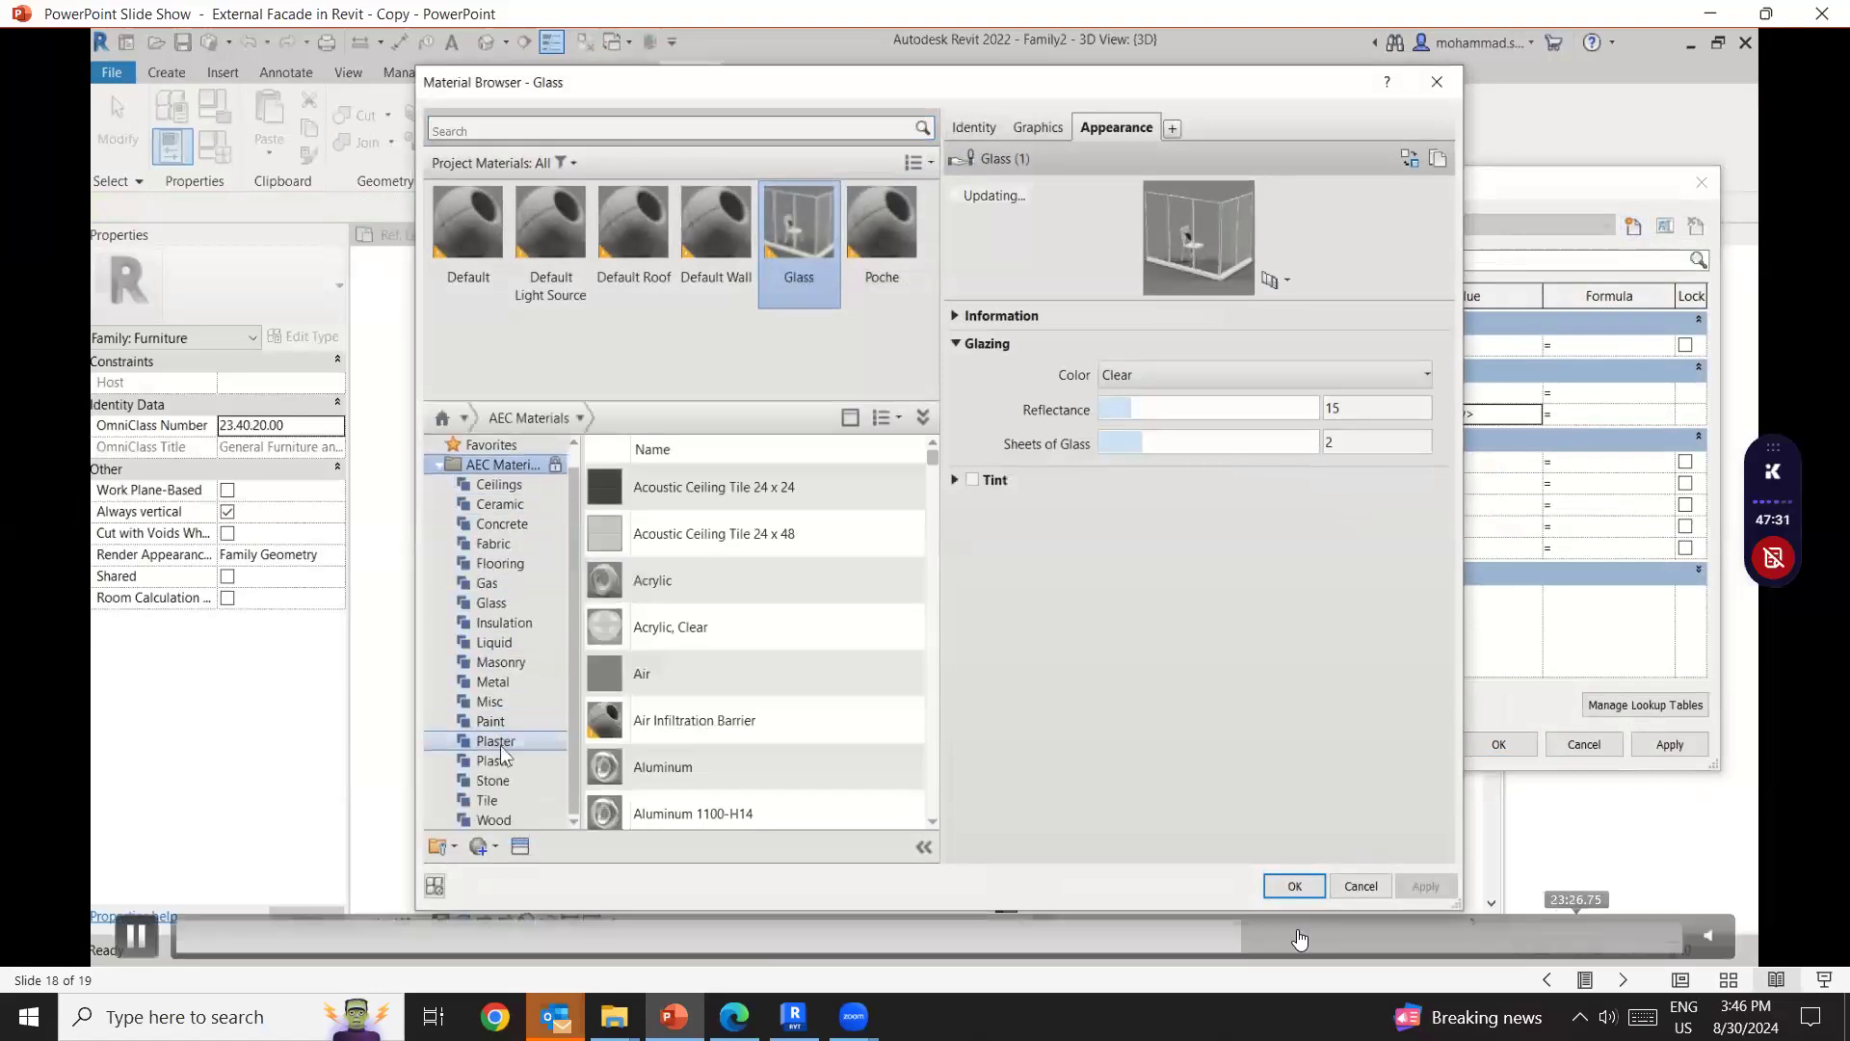
pyautogui.click(1374, 933)
pyautogui.click(1374, 933)
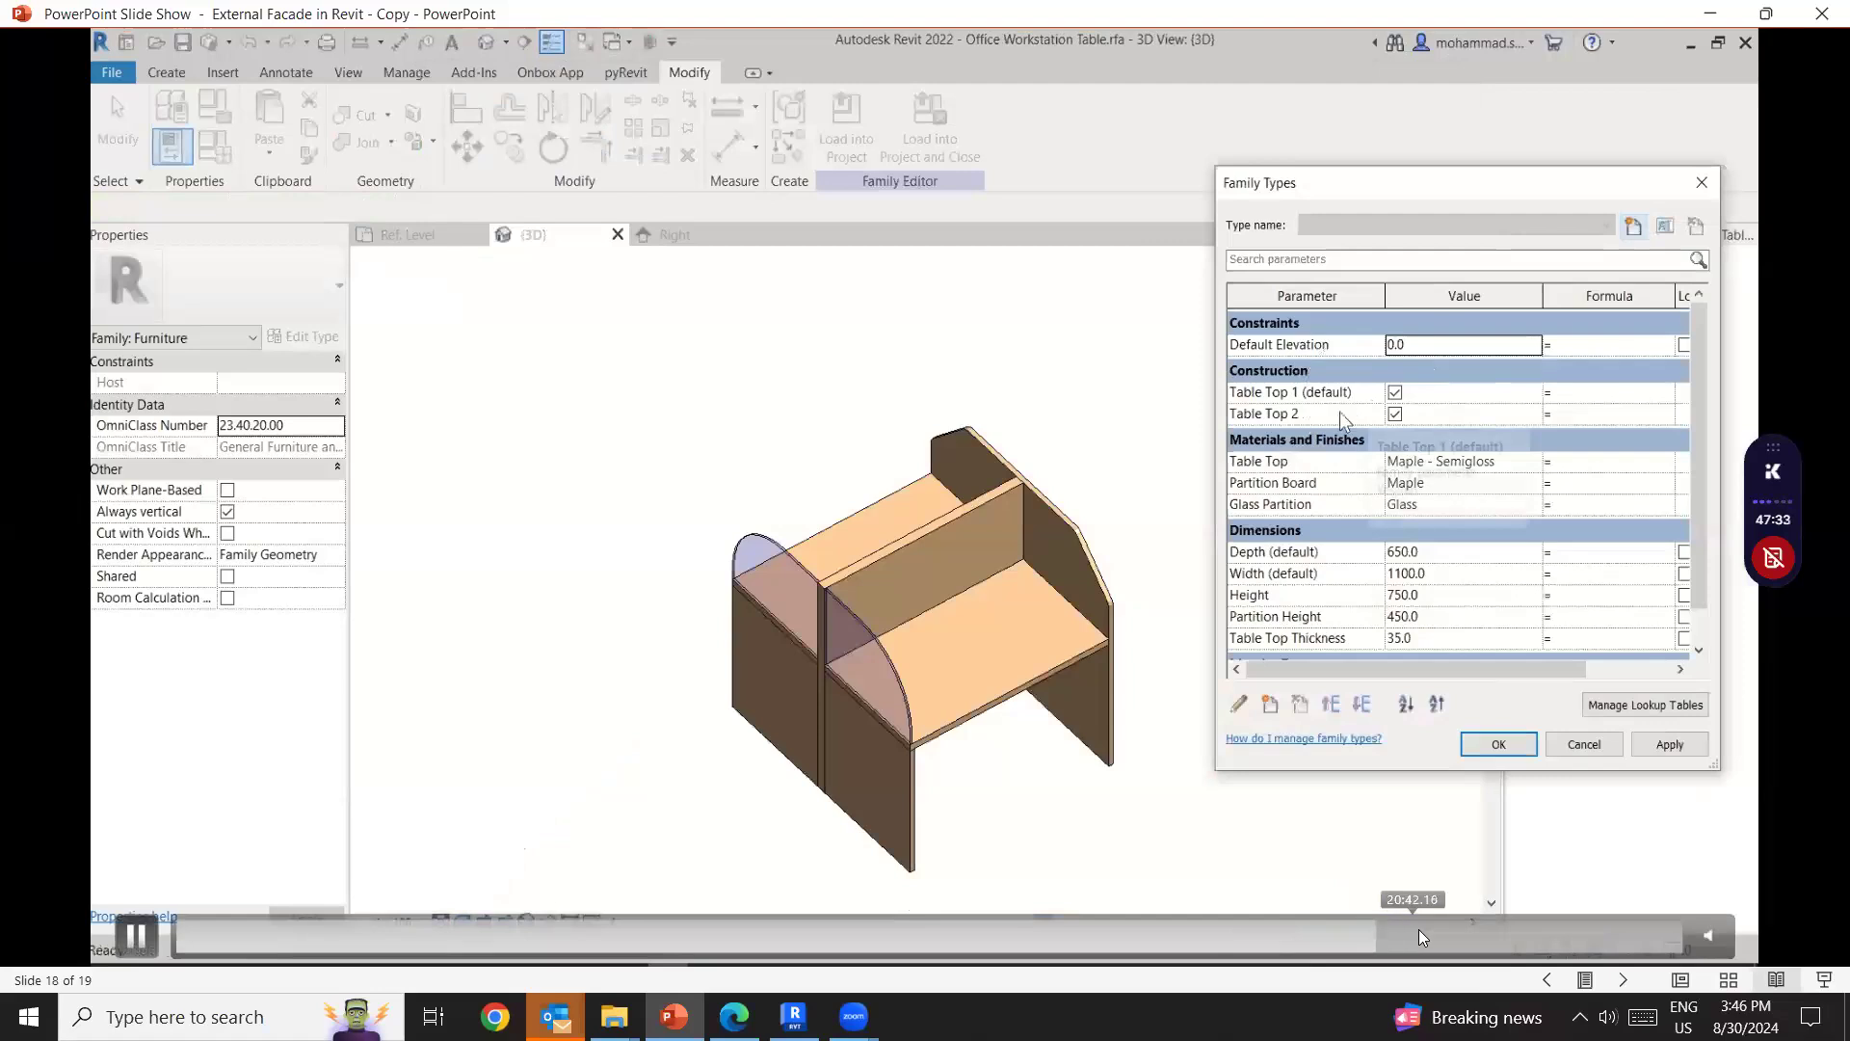
pyautogui.click(1418, 929)
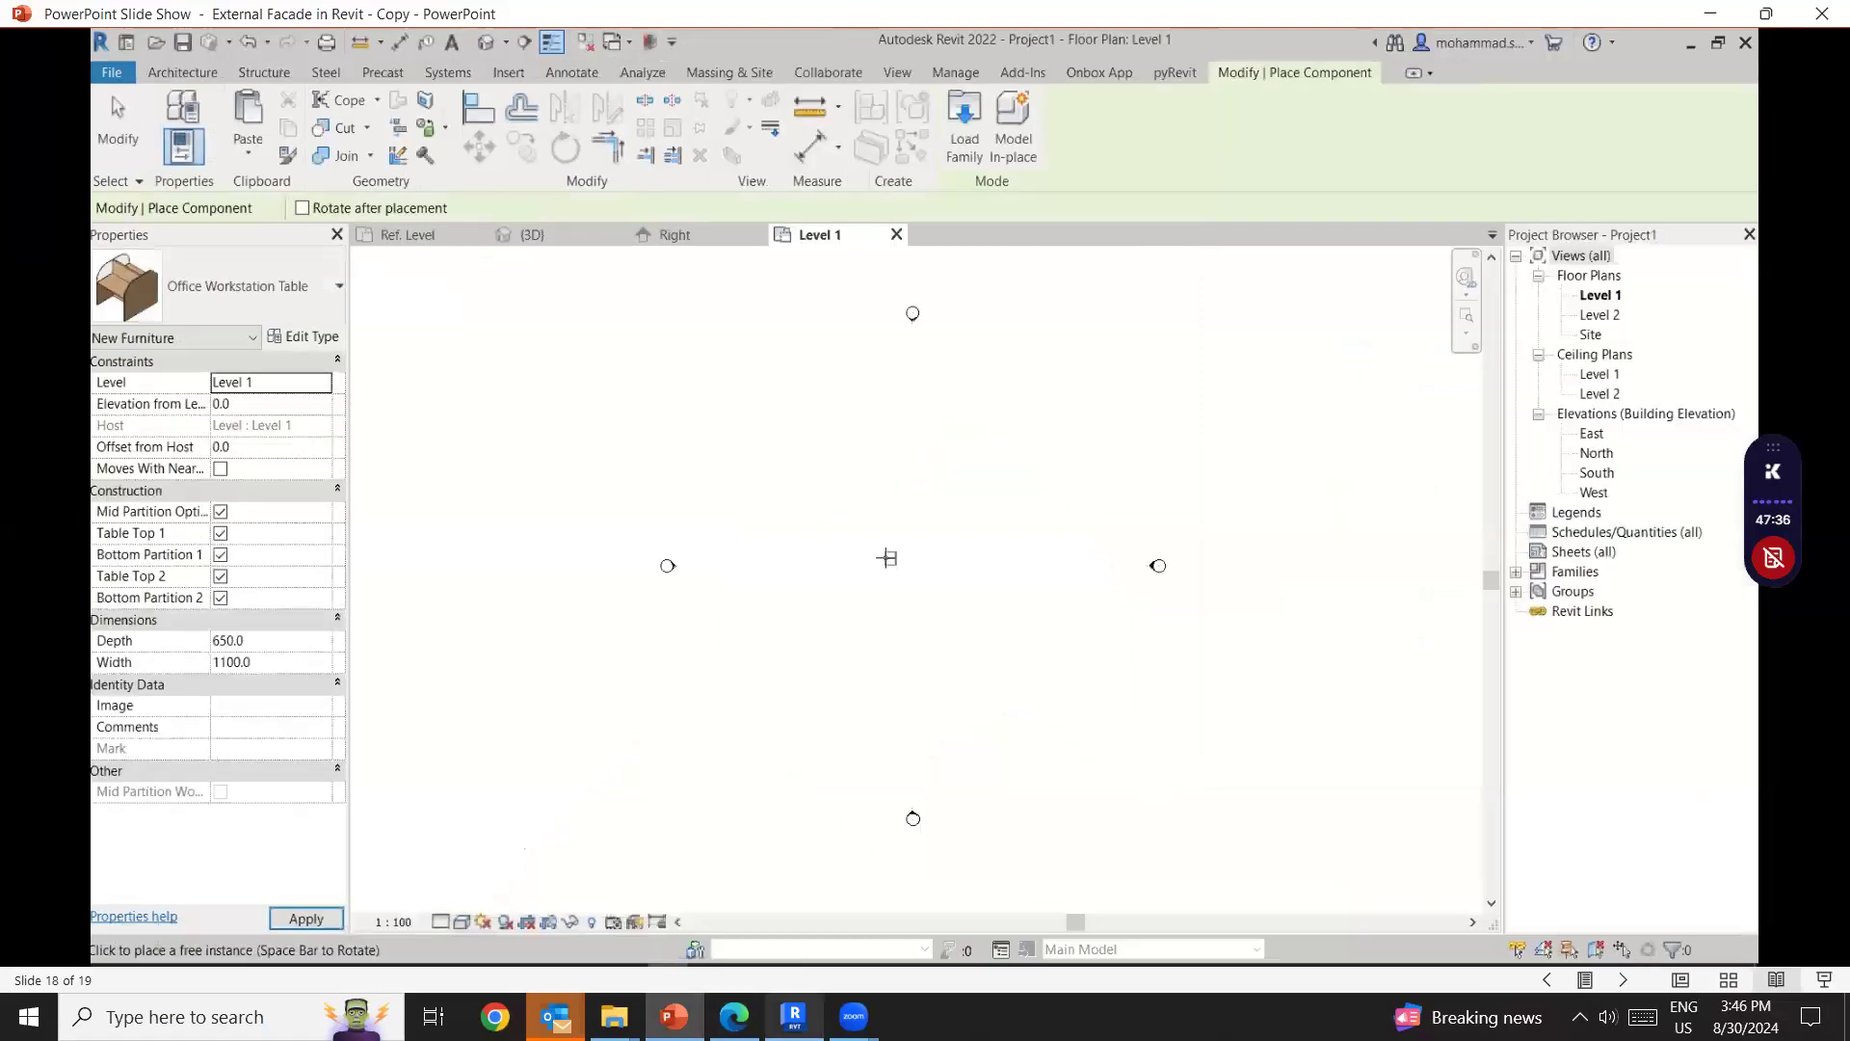
# Switch to Revit and show the Office Workstation family in its default 3D view.
pyautogui.click(793, 1016)
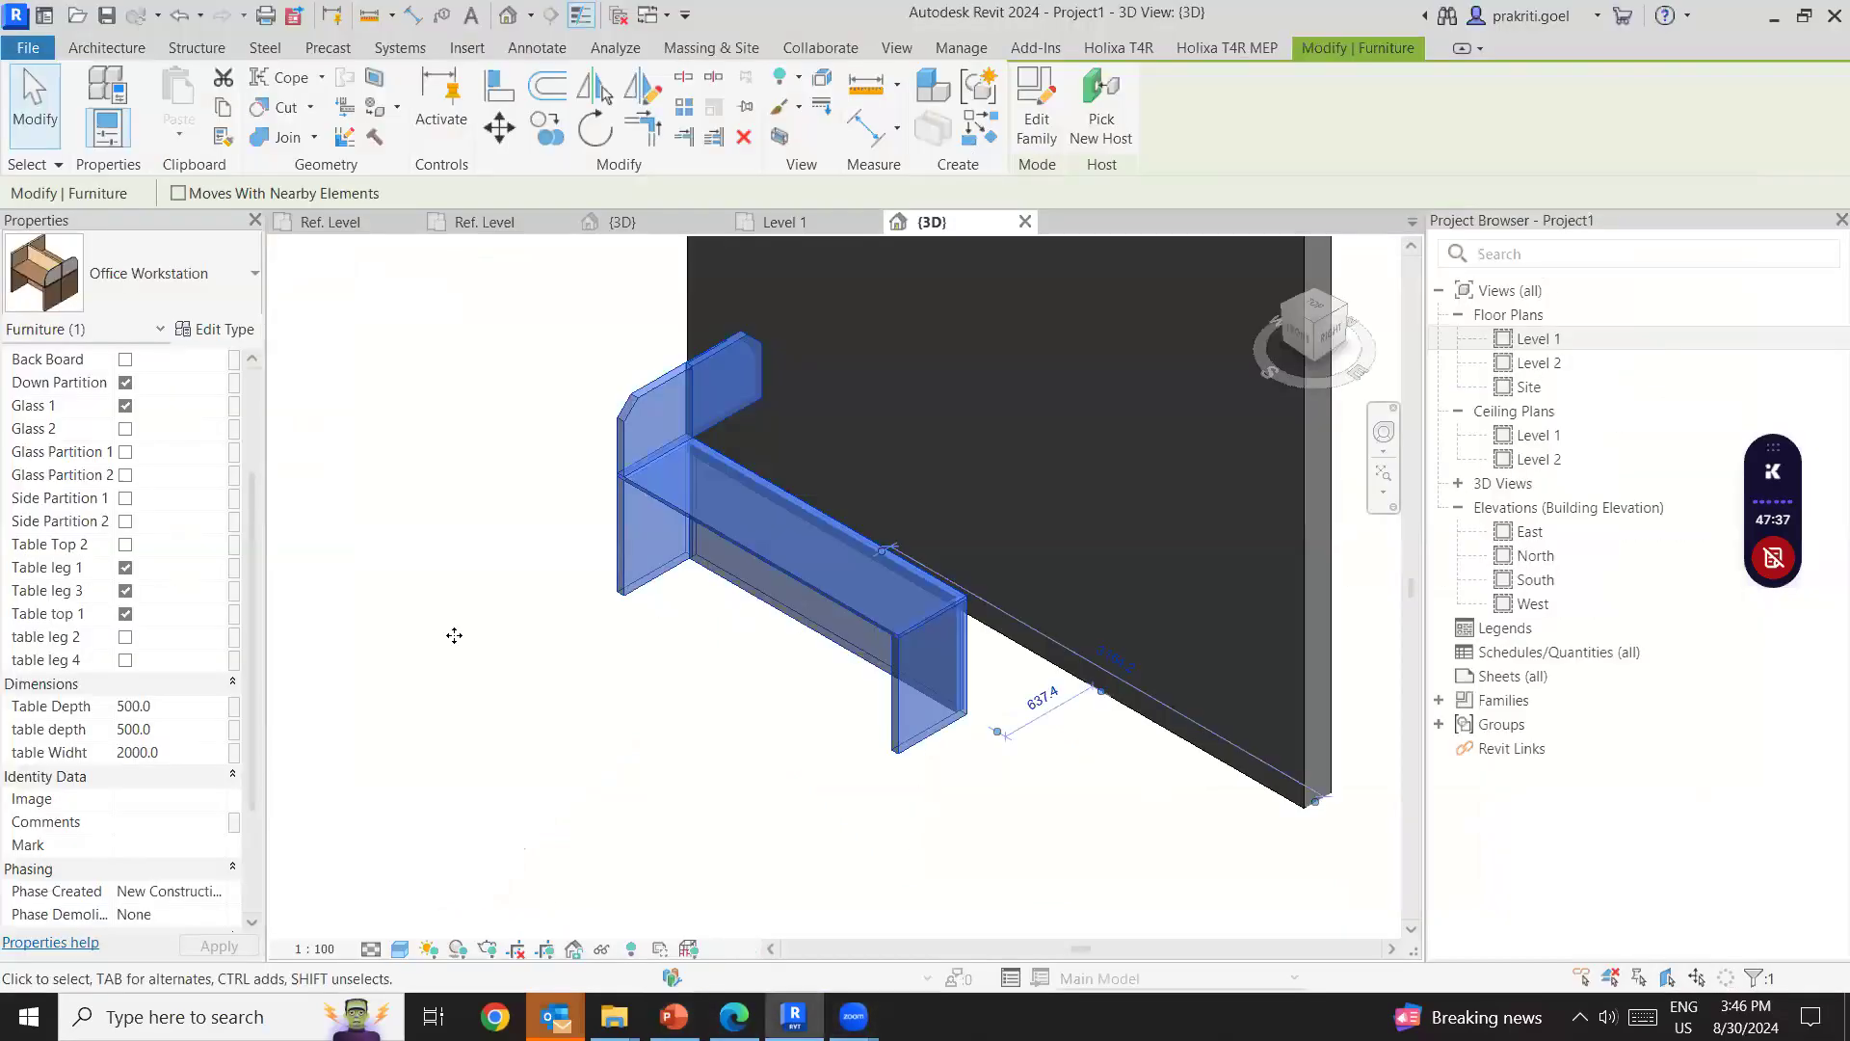
pyautogui.click(277, 218)
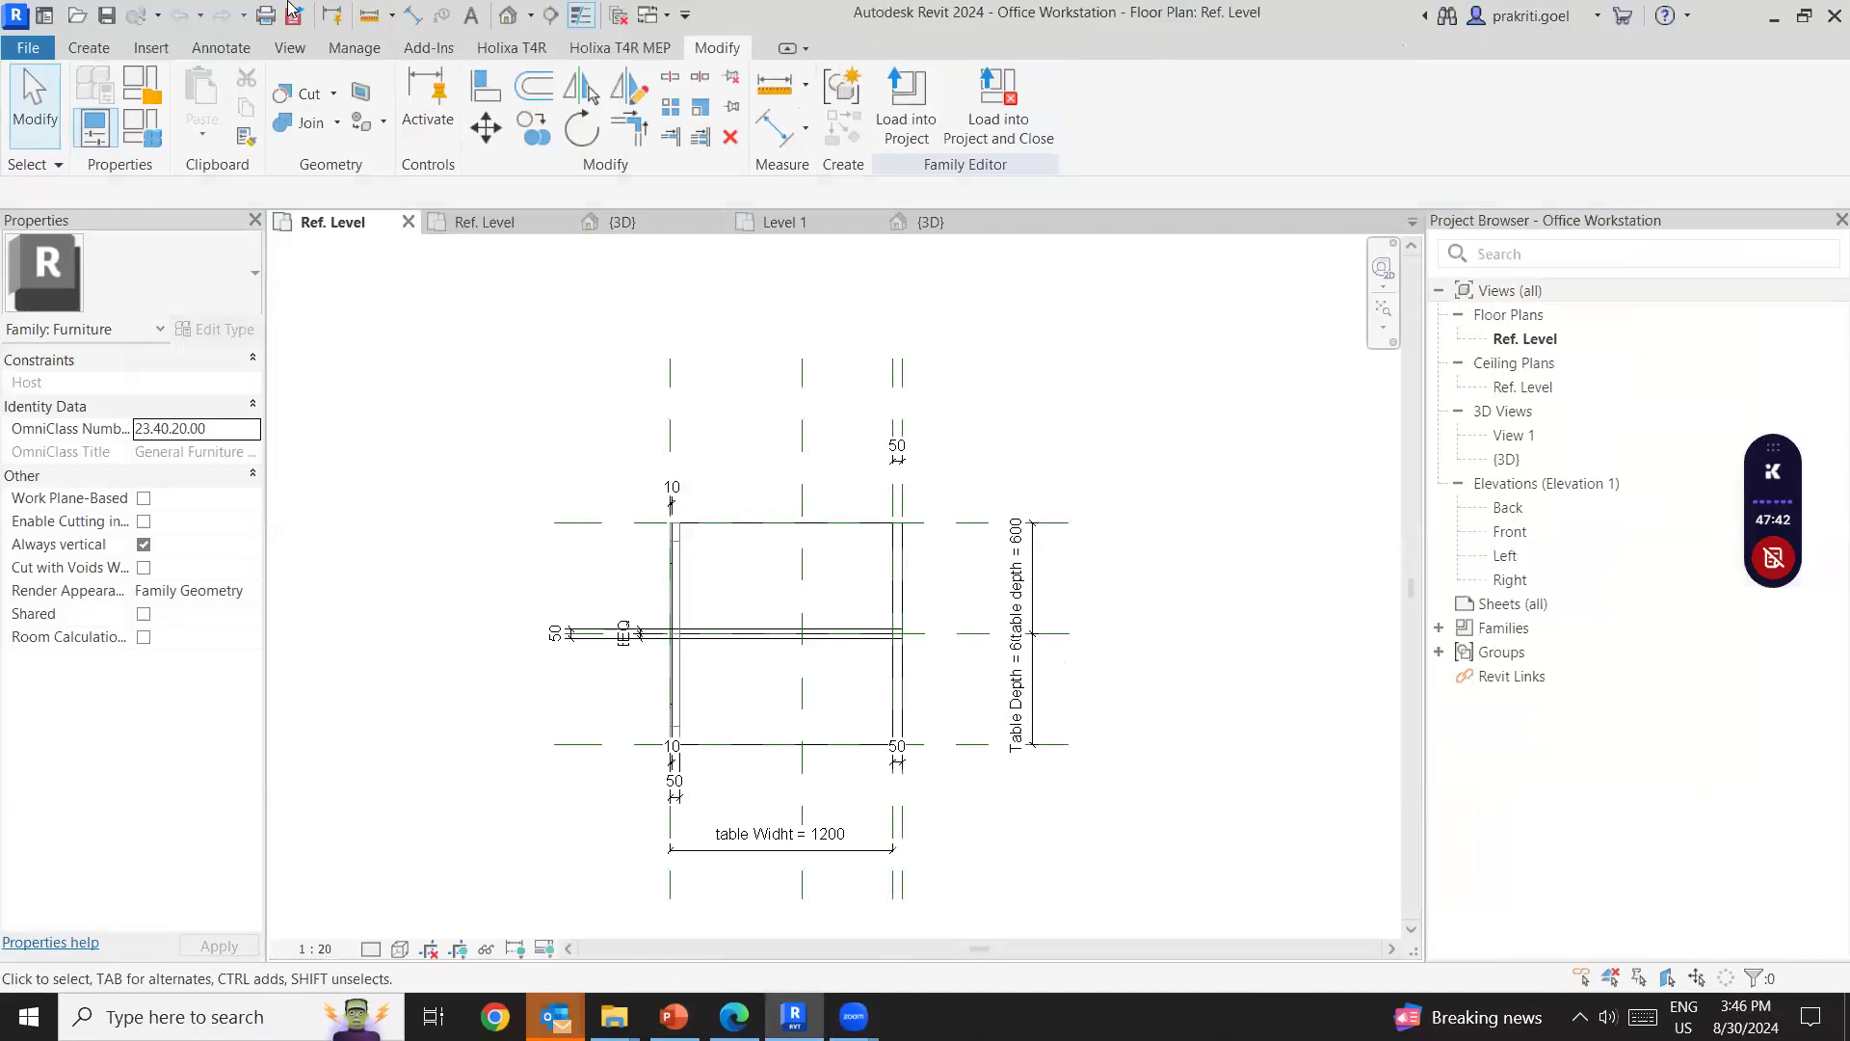
pyautogui.click(510, 14)
pyautogui.scroll(-2, 873, 720)
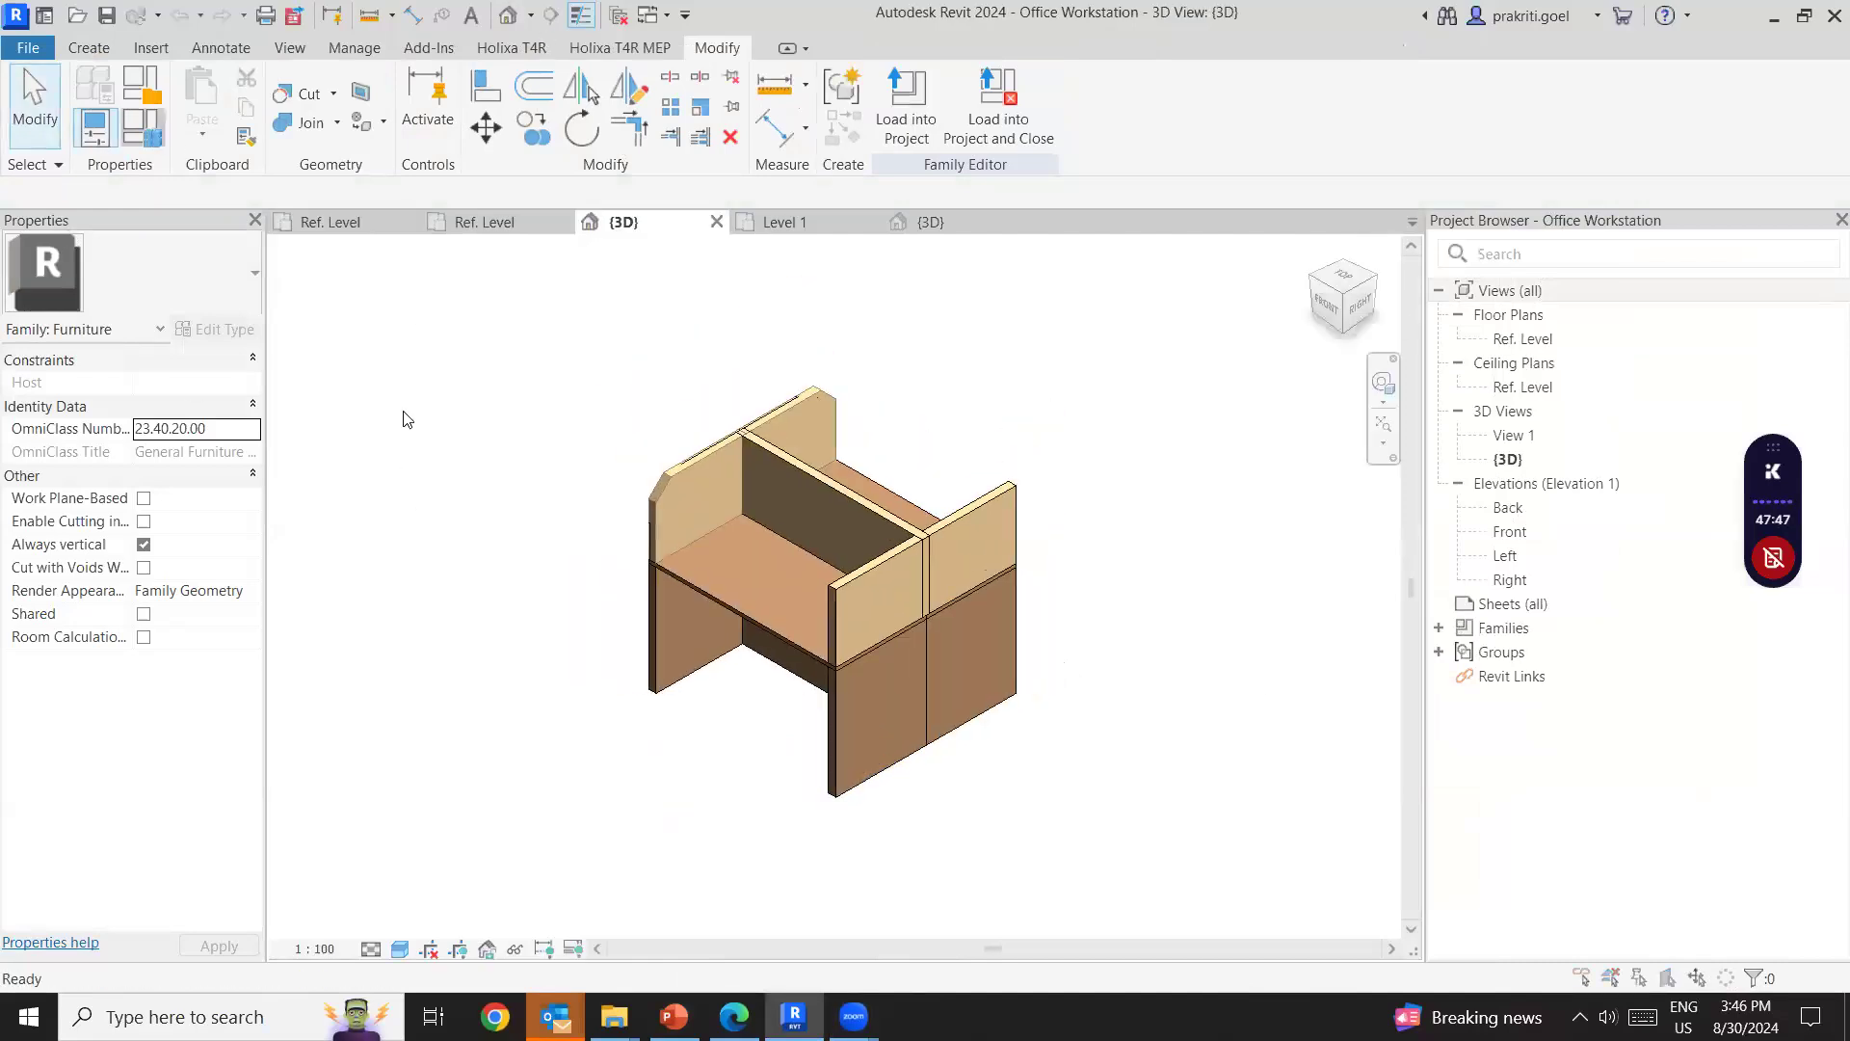
# In the family's type parameters, set the back board material to Walnut from the AEC materials library and apply it.
pyautogui.press('f')
pyautogui.press('t')
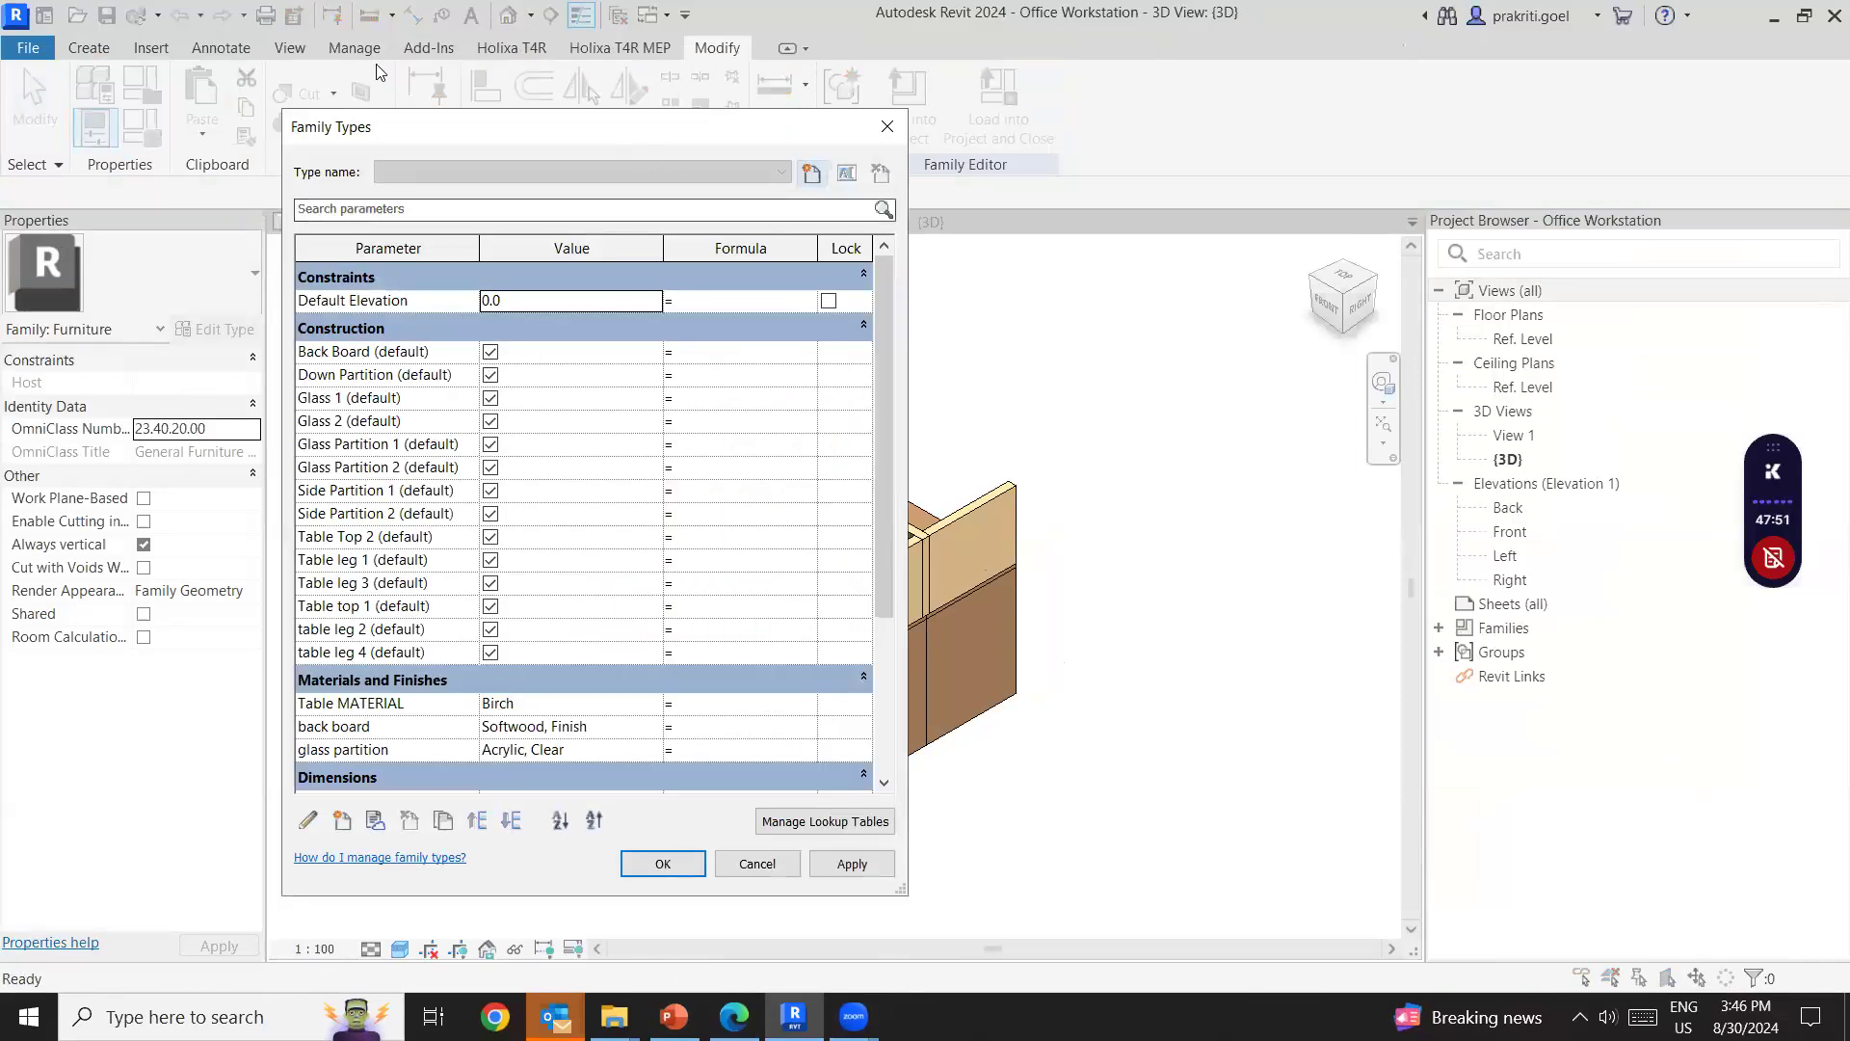
pyautogui.moveTo(607, 127); pyautogui.dragTo(397, 73)
pyautogui.click(424, 695)
pyautogui.click(443, 675)
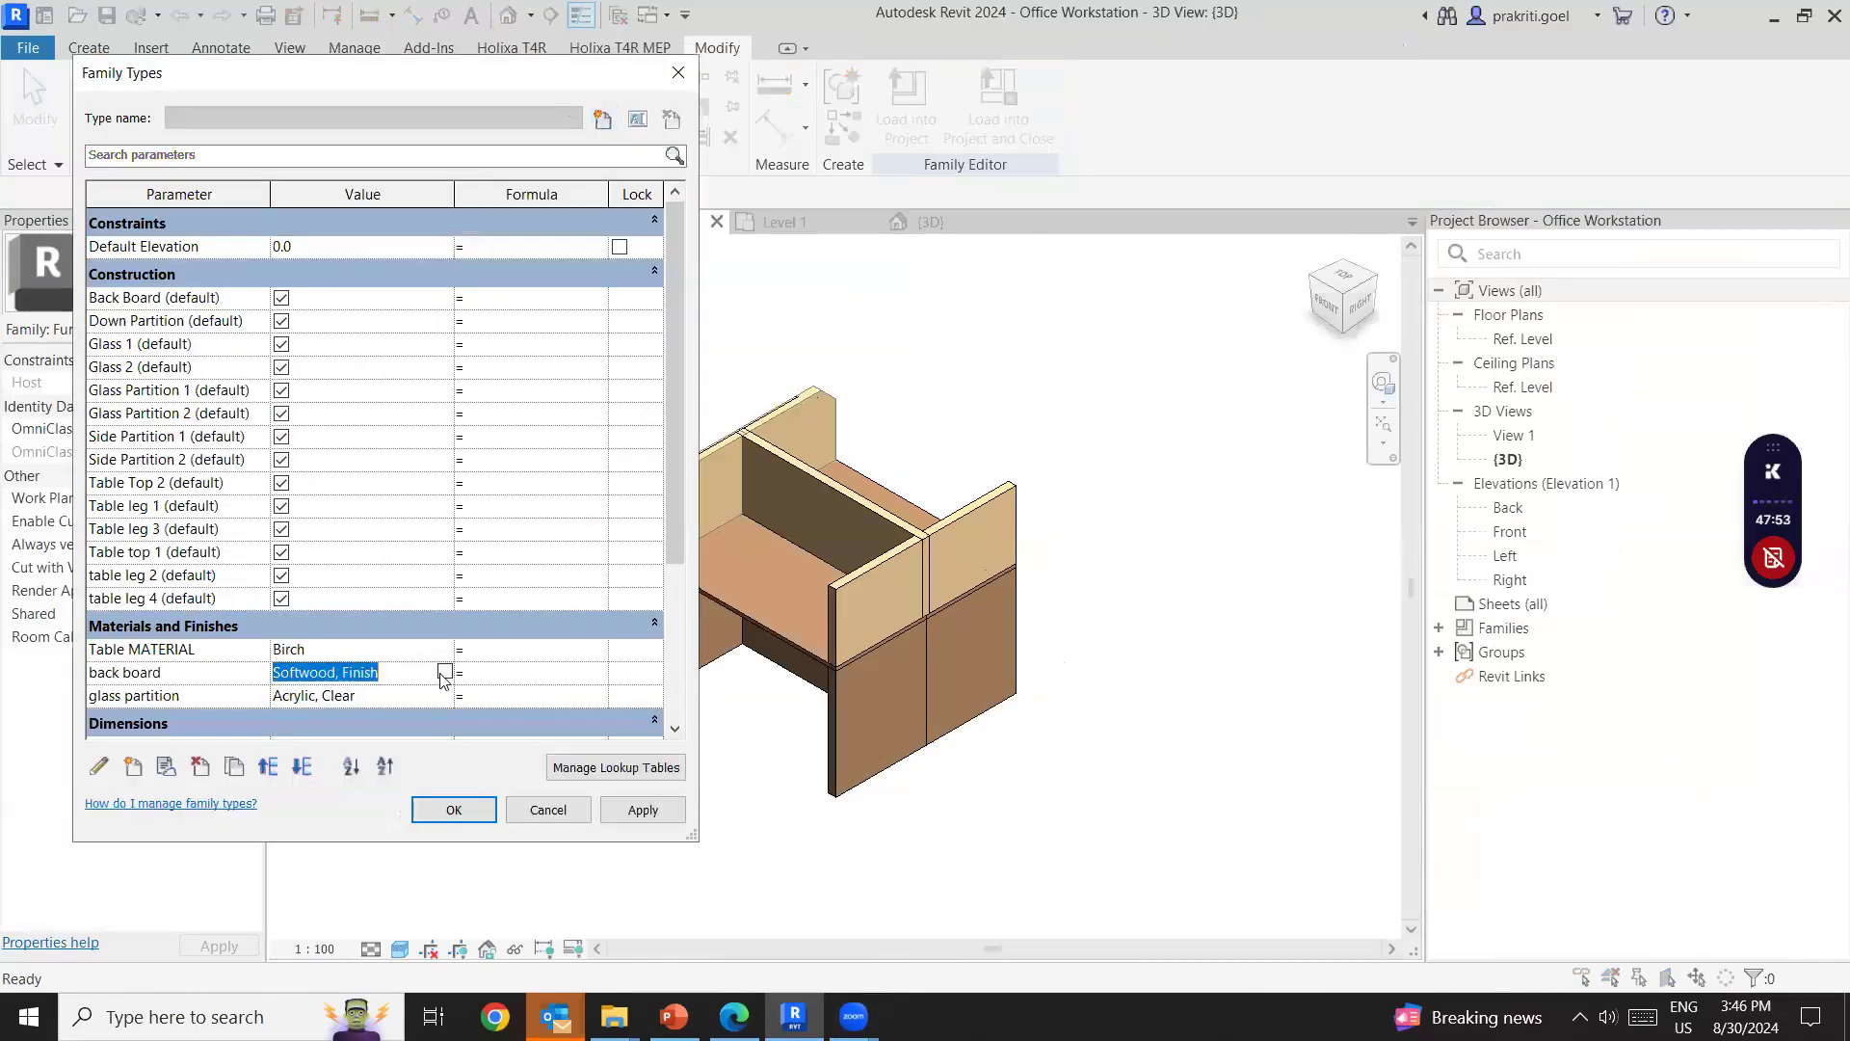
pyautogui.click(446, 672)
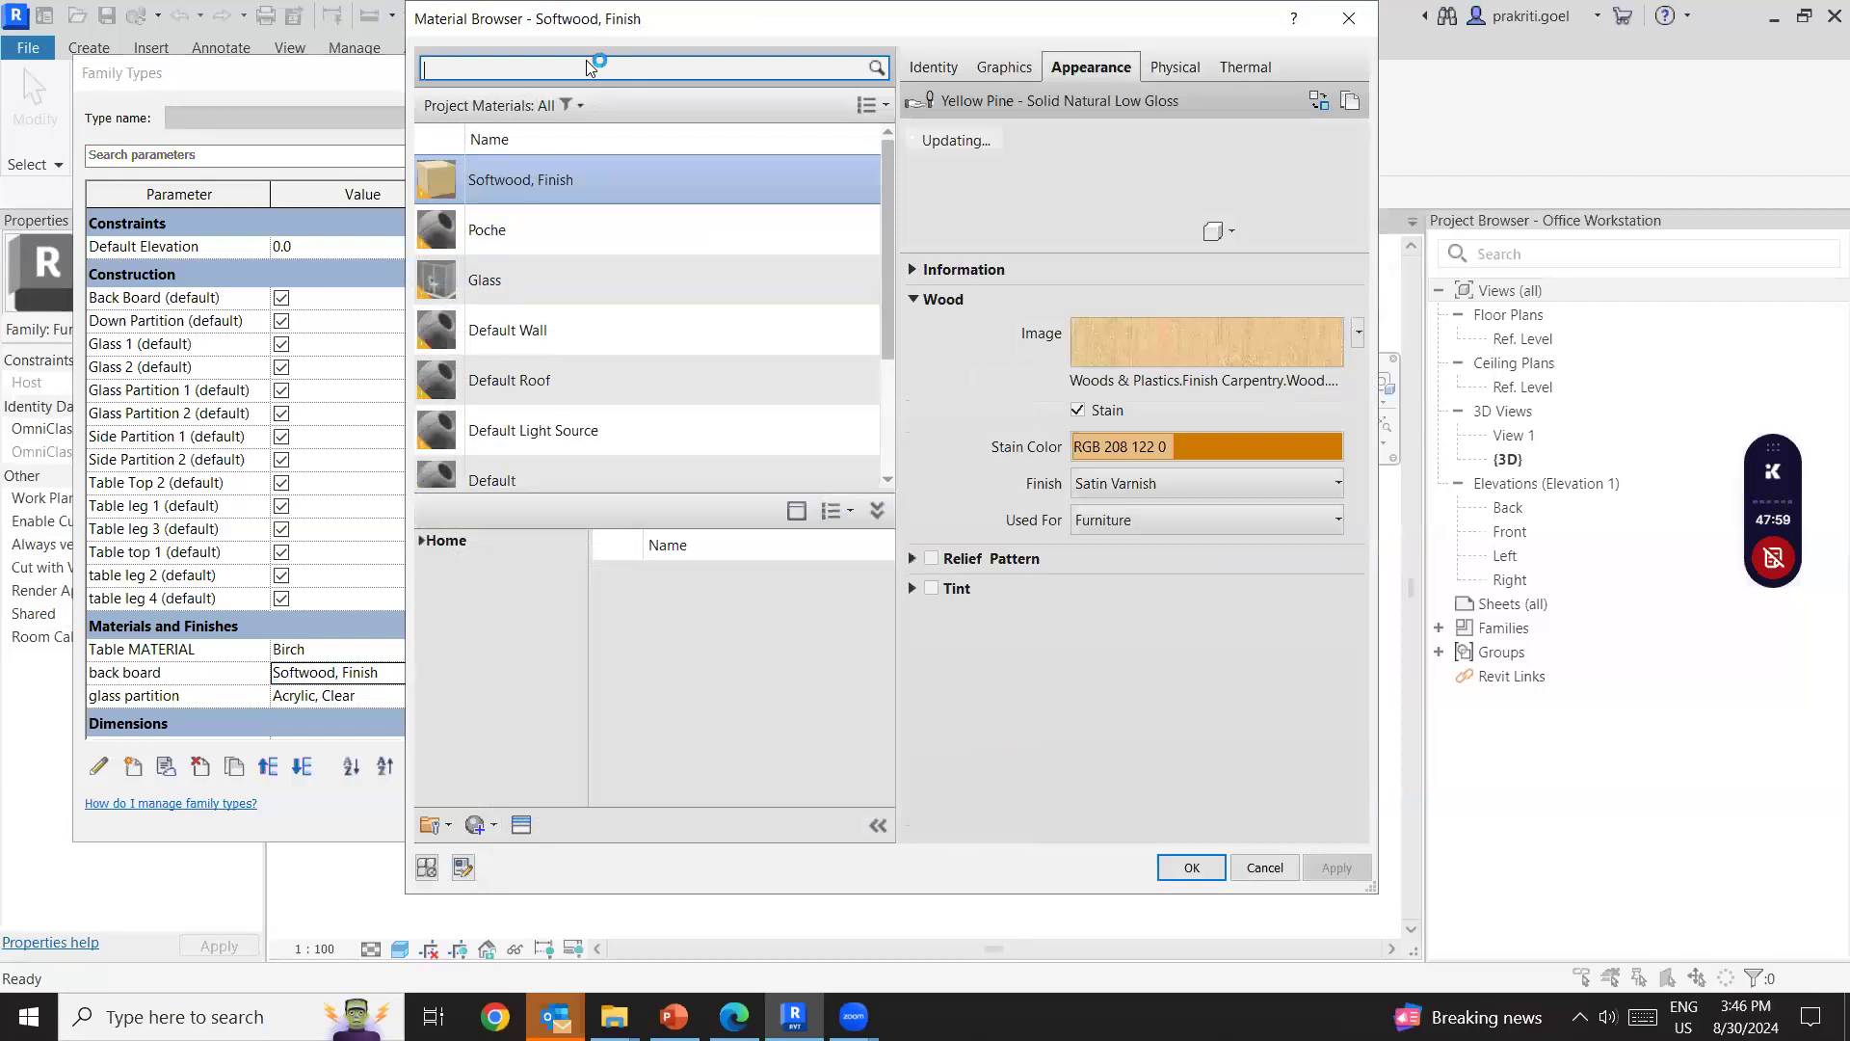
pyautogui.write('Inut')
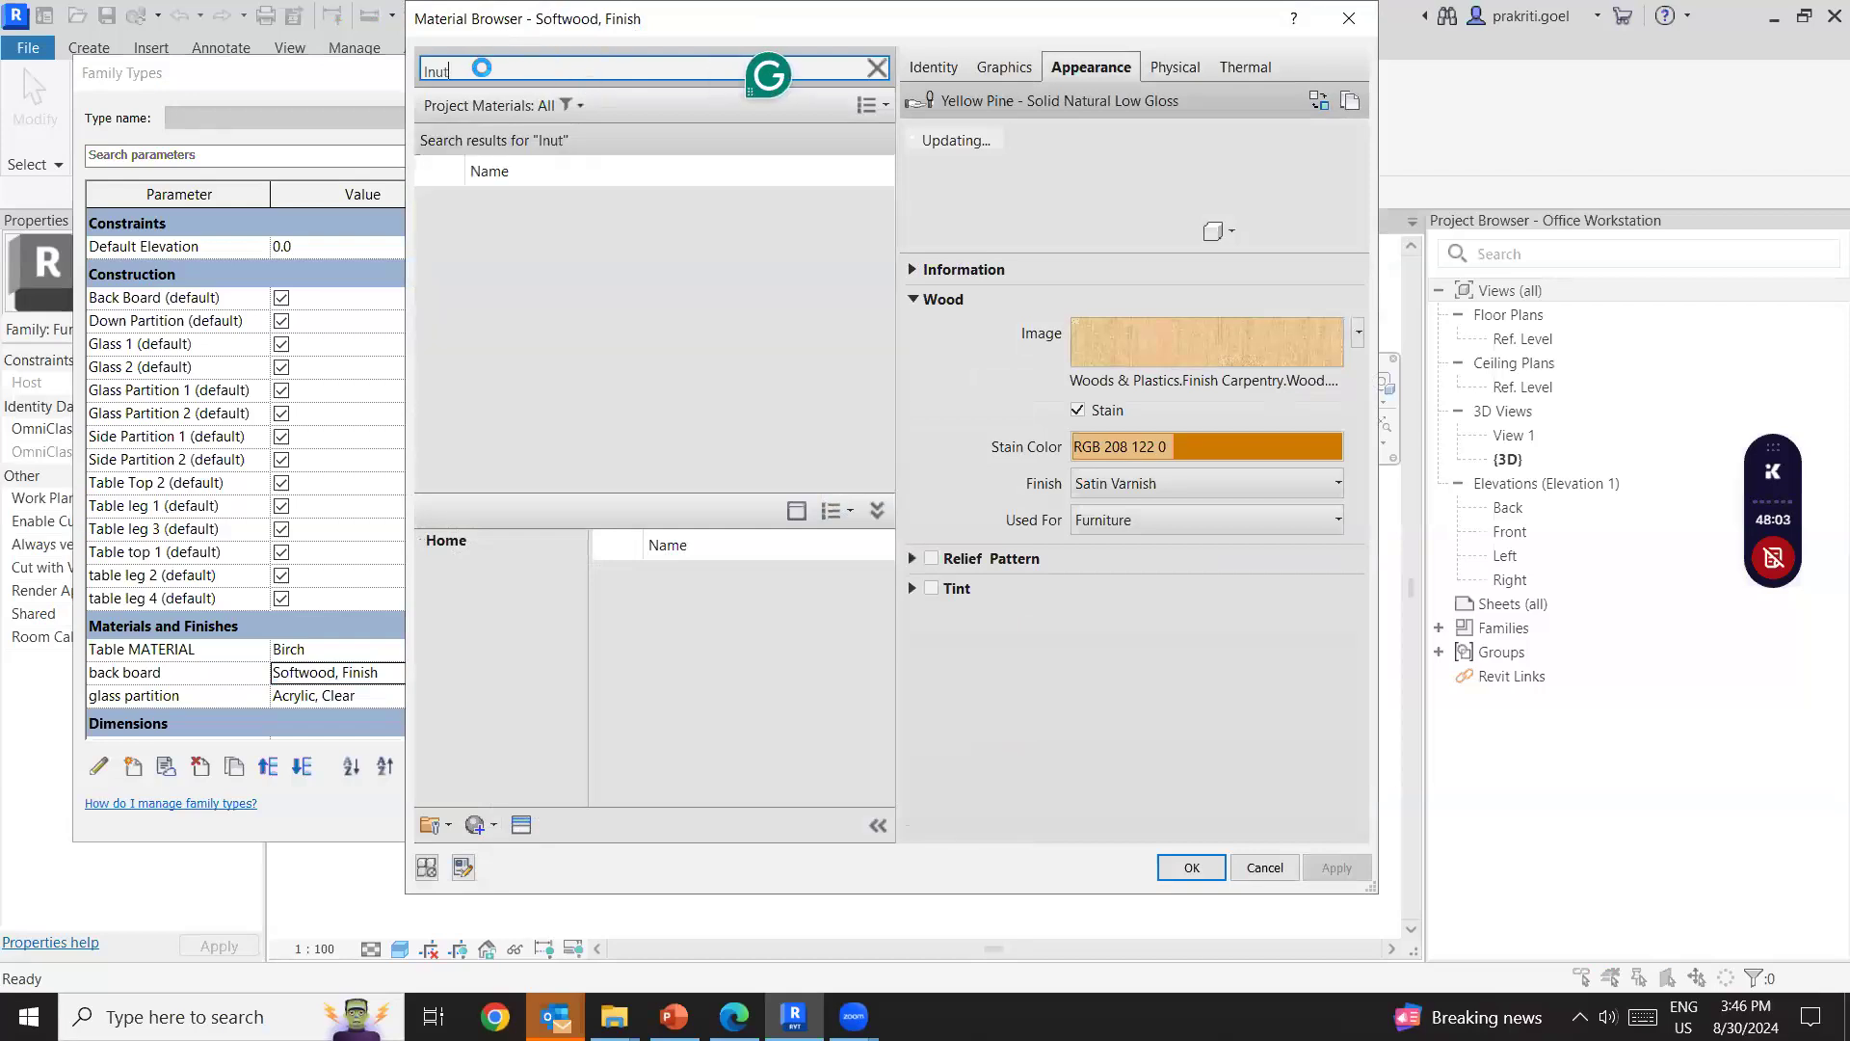
pyautogui.click(856, 635)
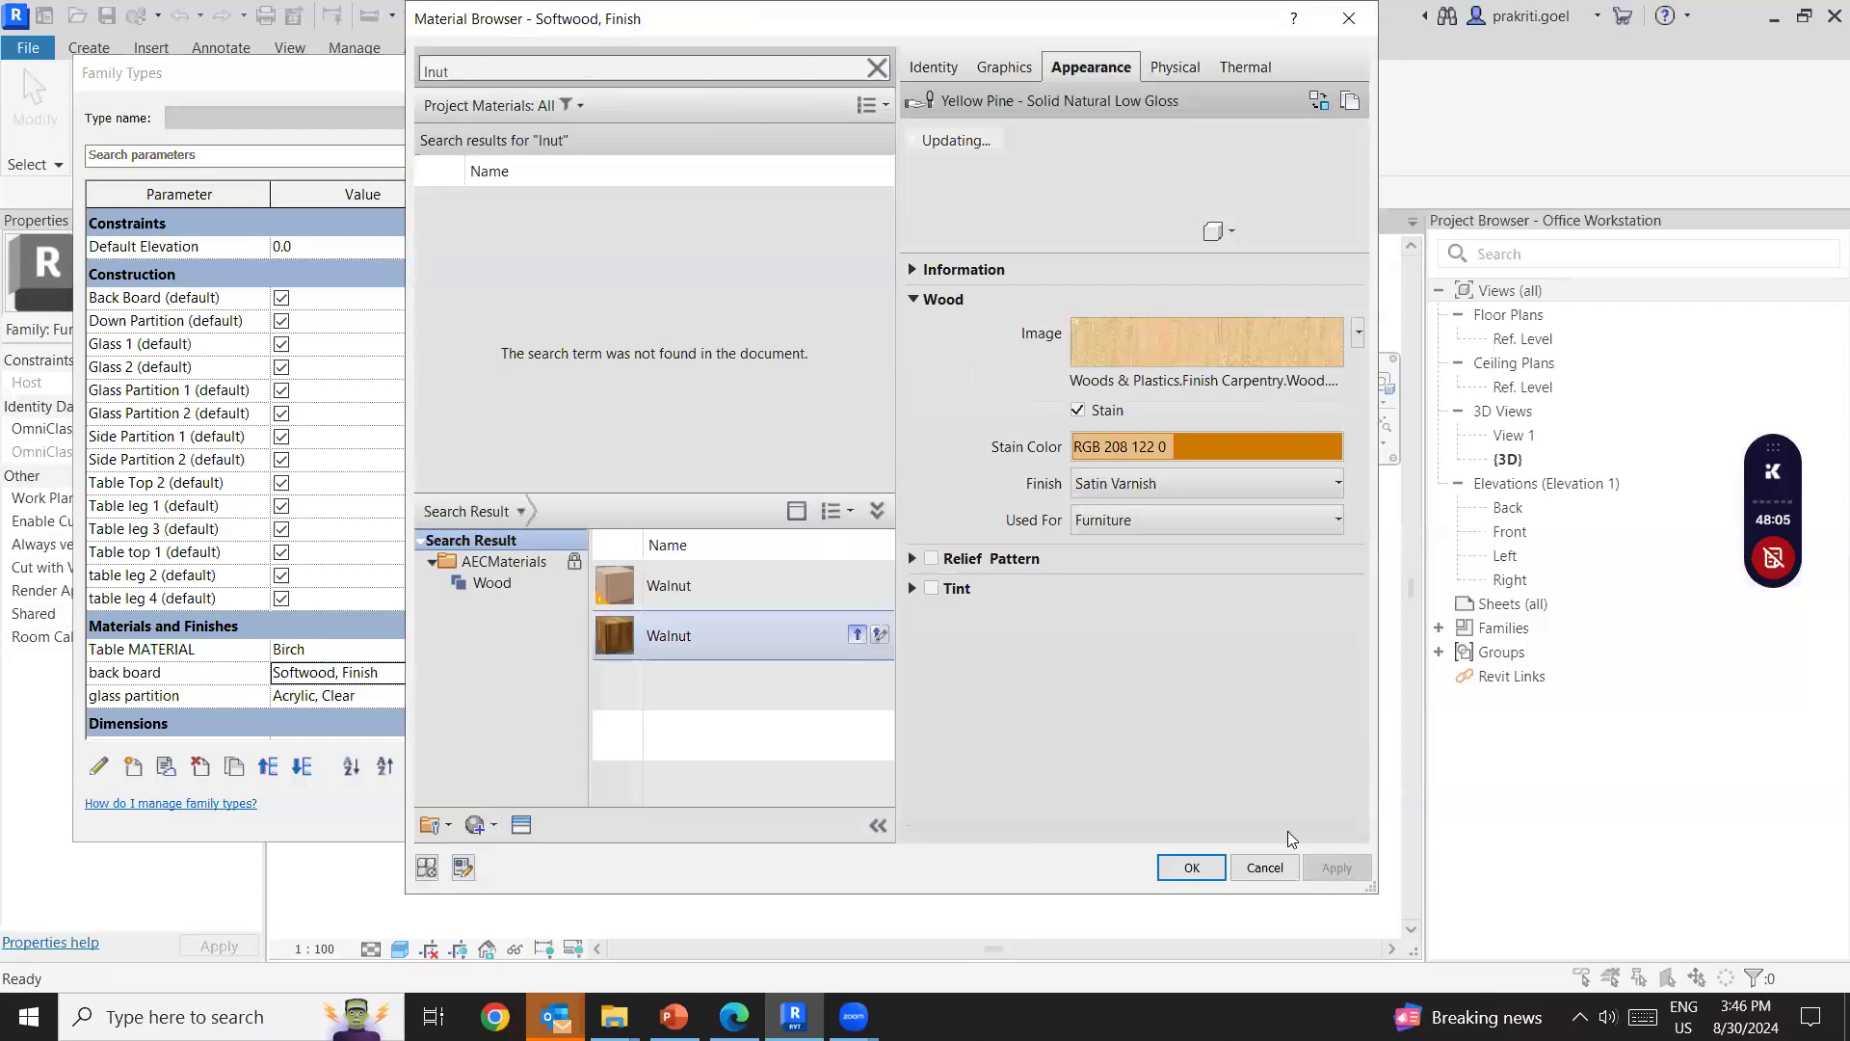
pyautogui.click(1191, 871)
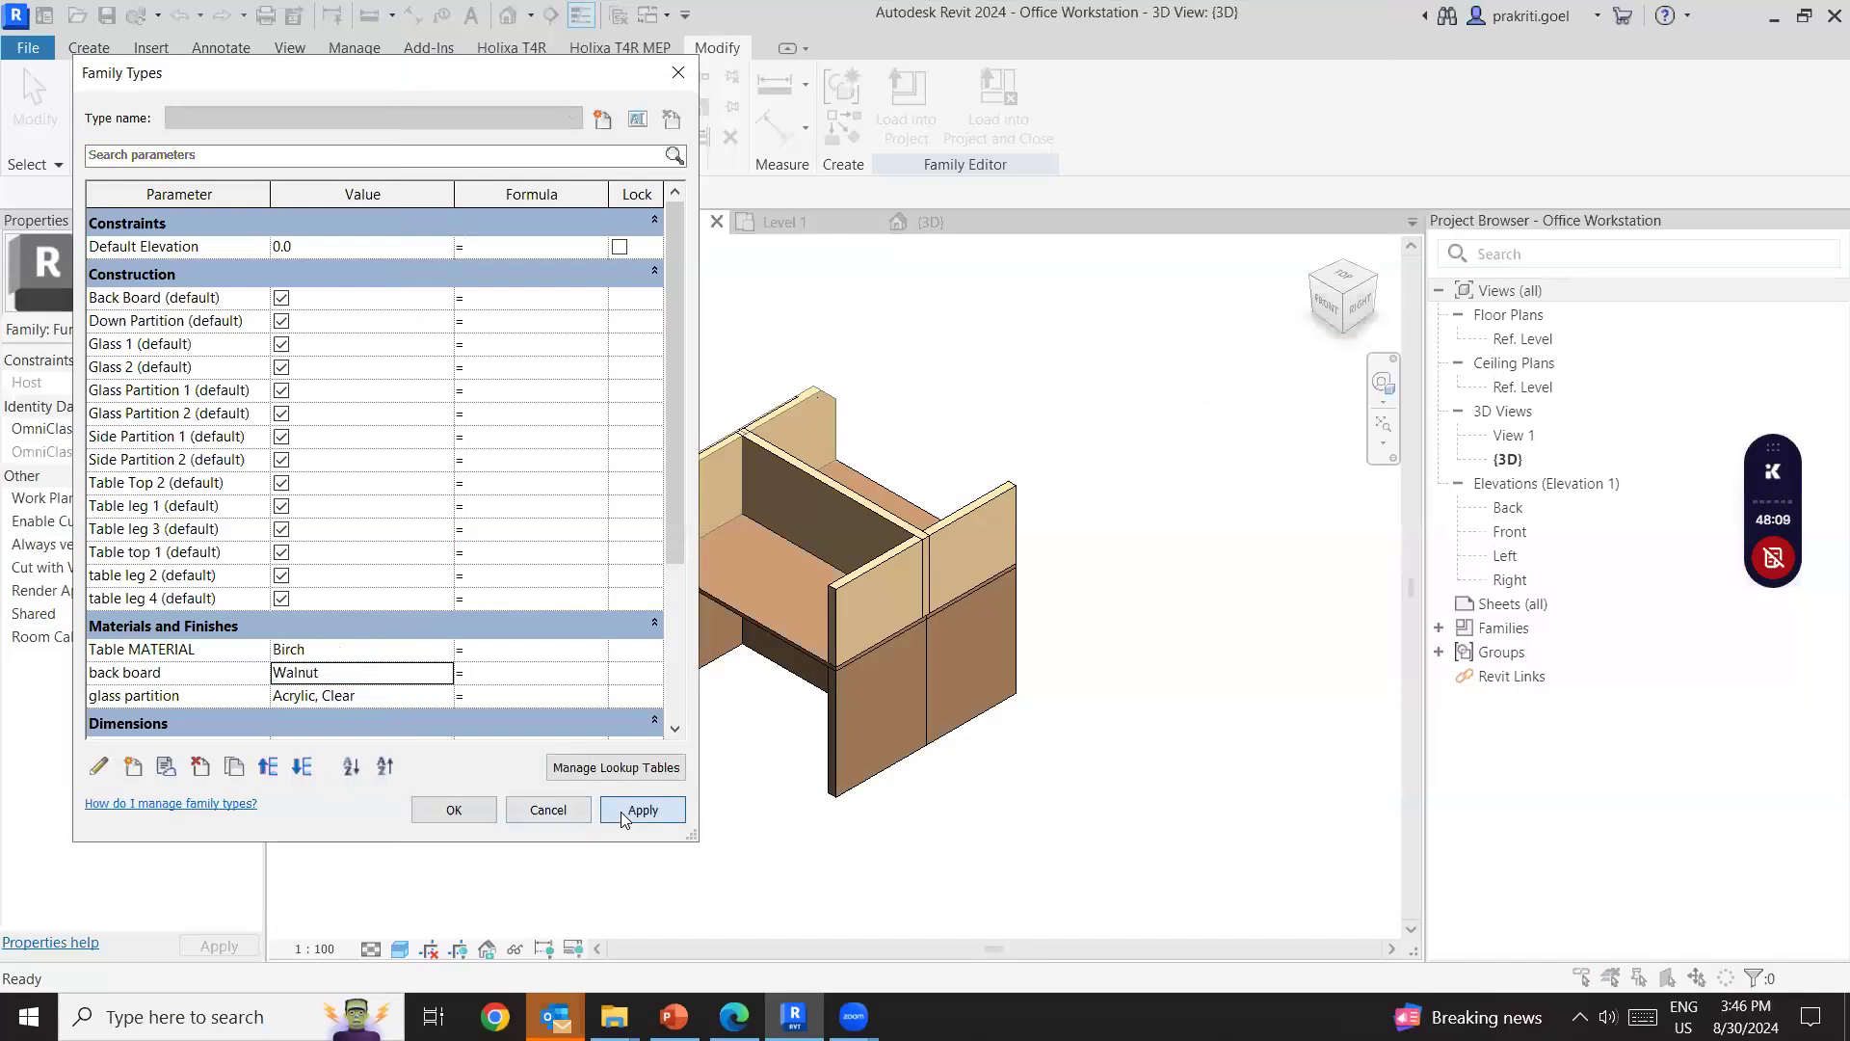
pyautogui.click(621, 811)
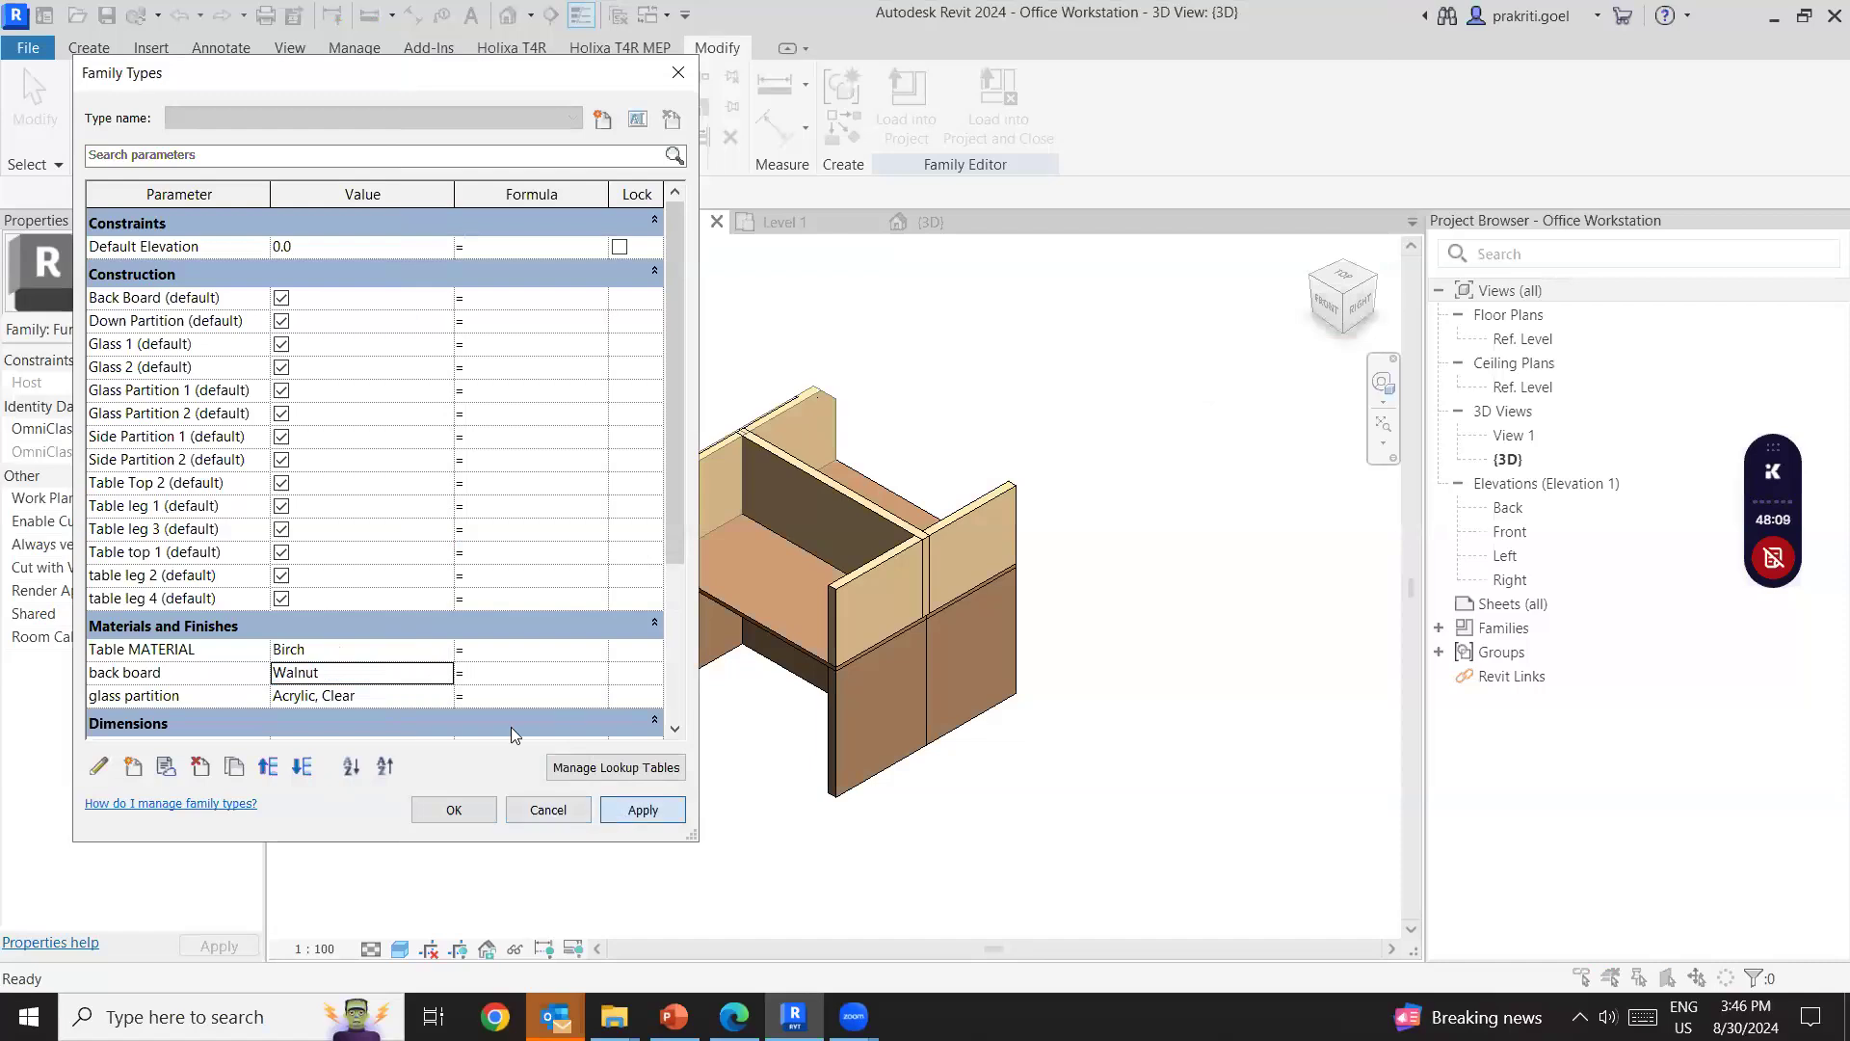
# Enable Use Render Appearance for the Walnut material's shading, apply it to the workstation, and accept the family type settings.
pyautogui.click(446, 678)
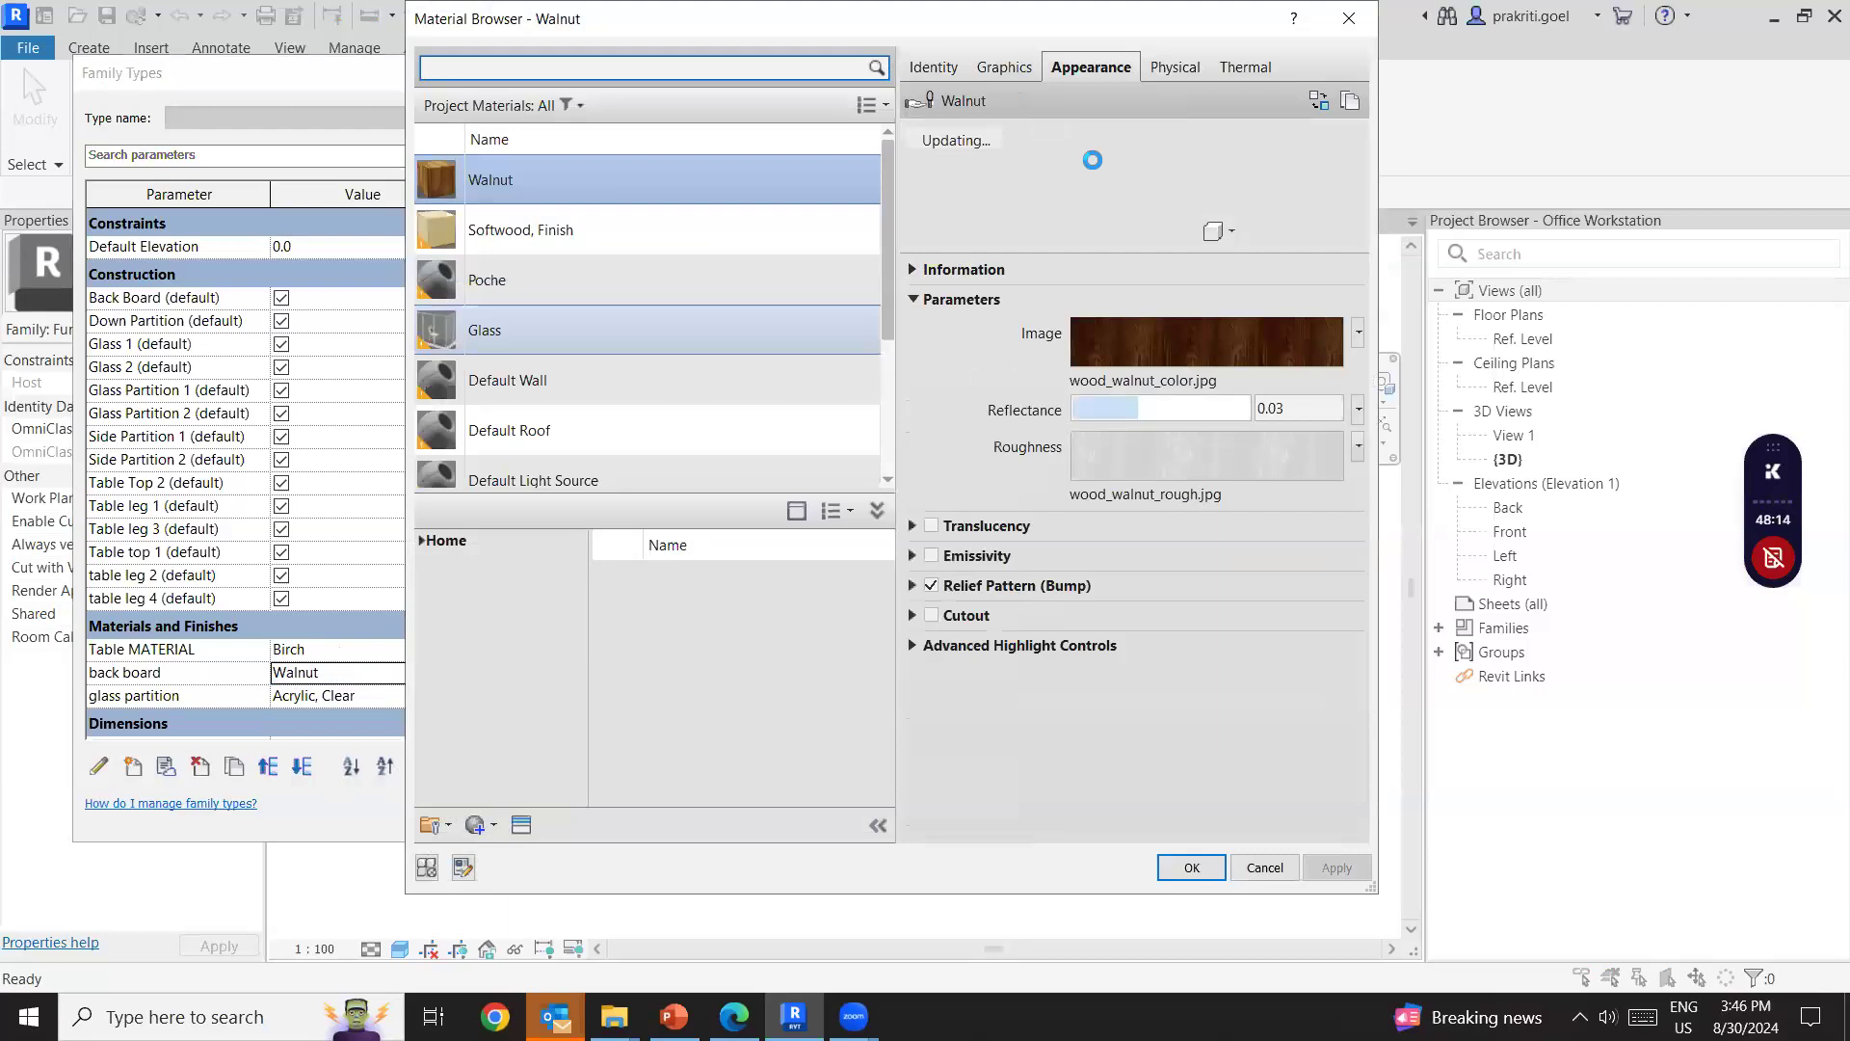
pyautogui.click(1002, 67)
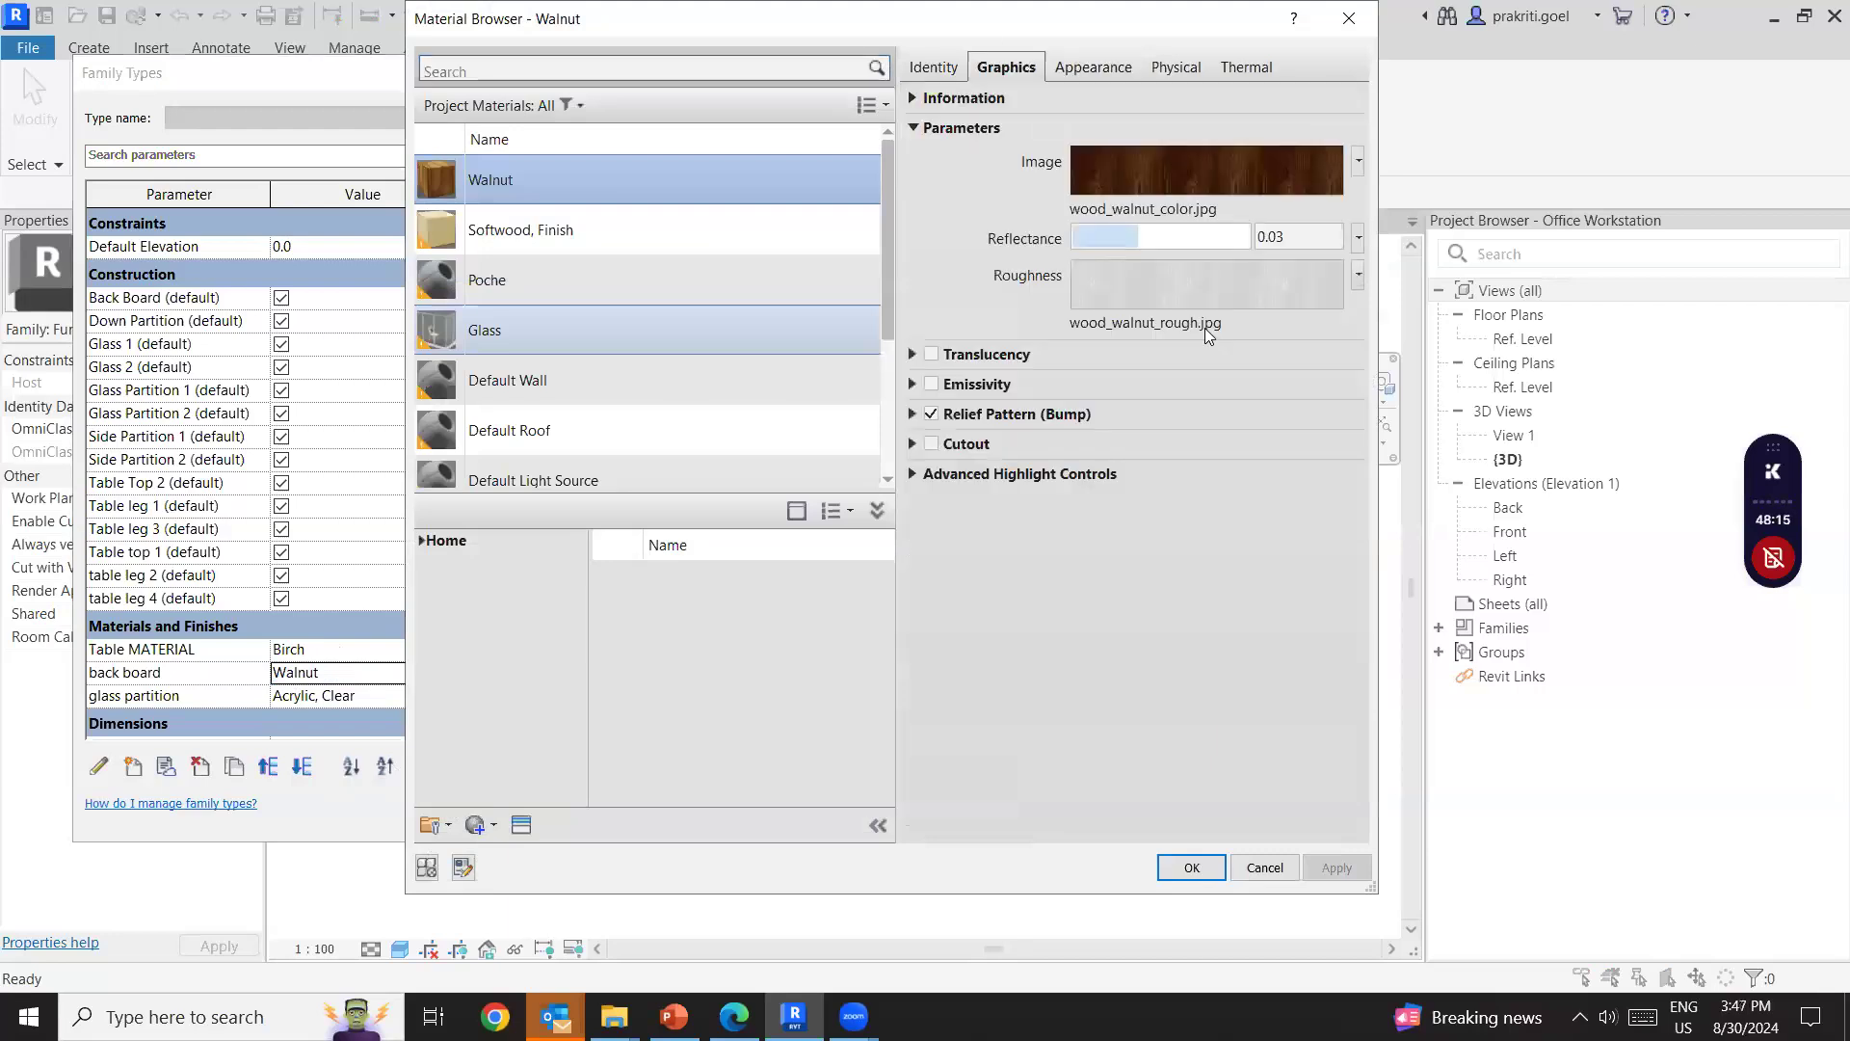
pyautogui.click(1131, 139)
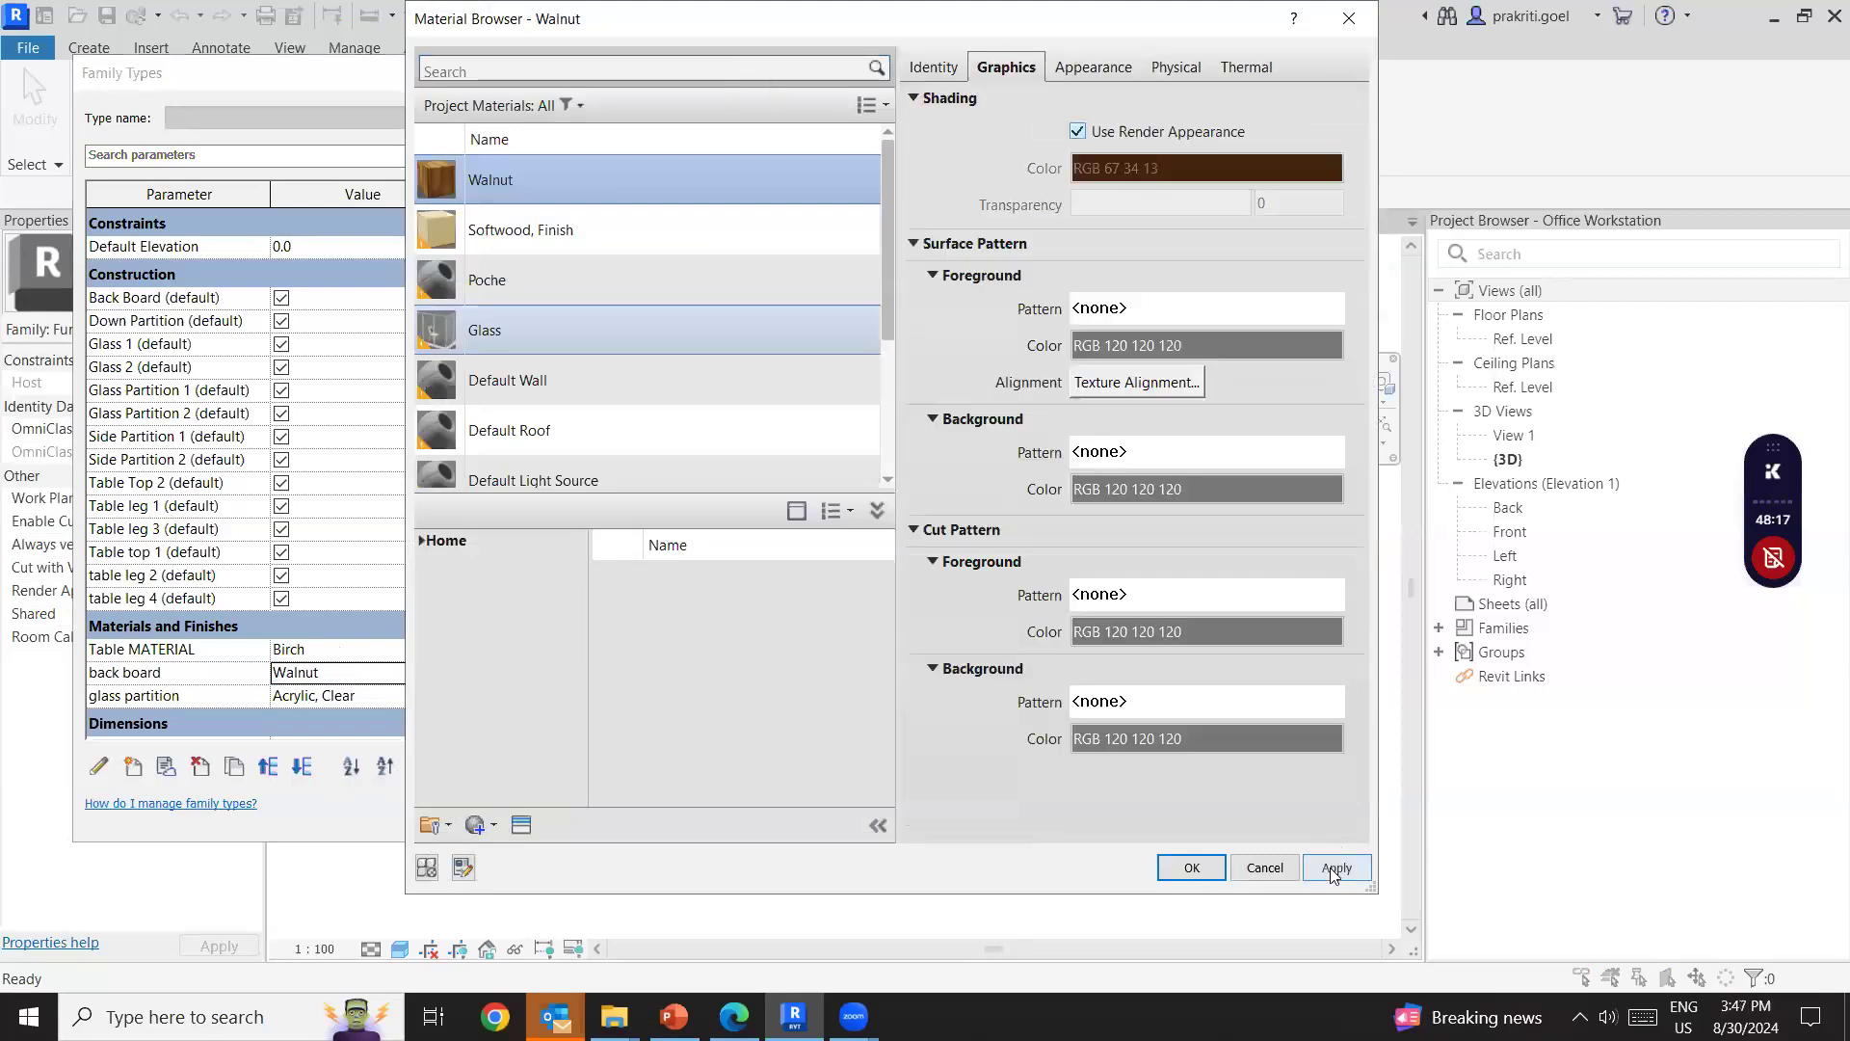
pyautogui.click(1188, 868)
pyautogui.click(637, 811)
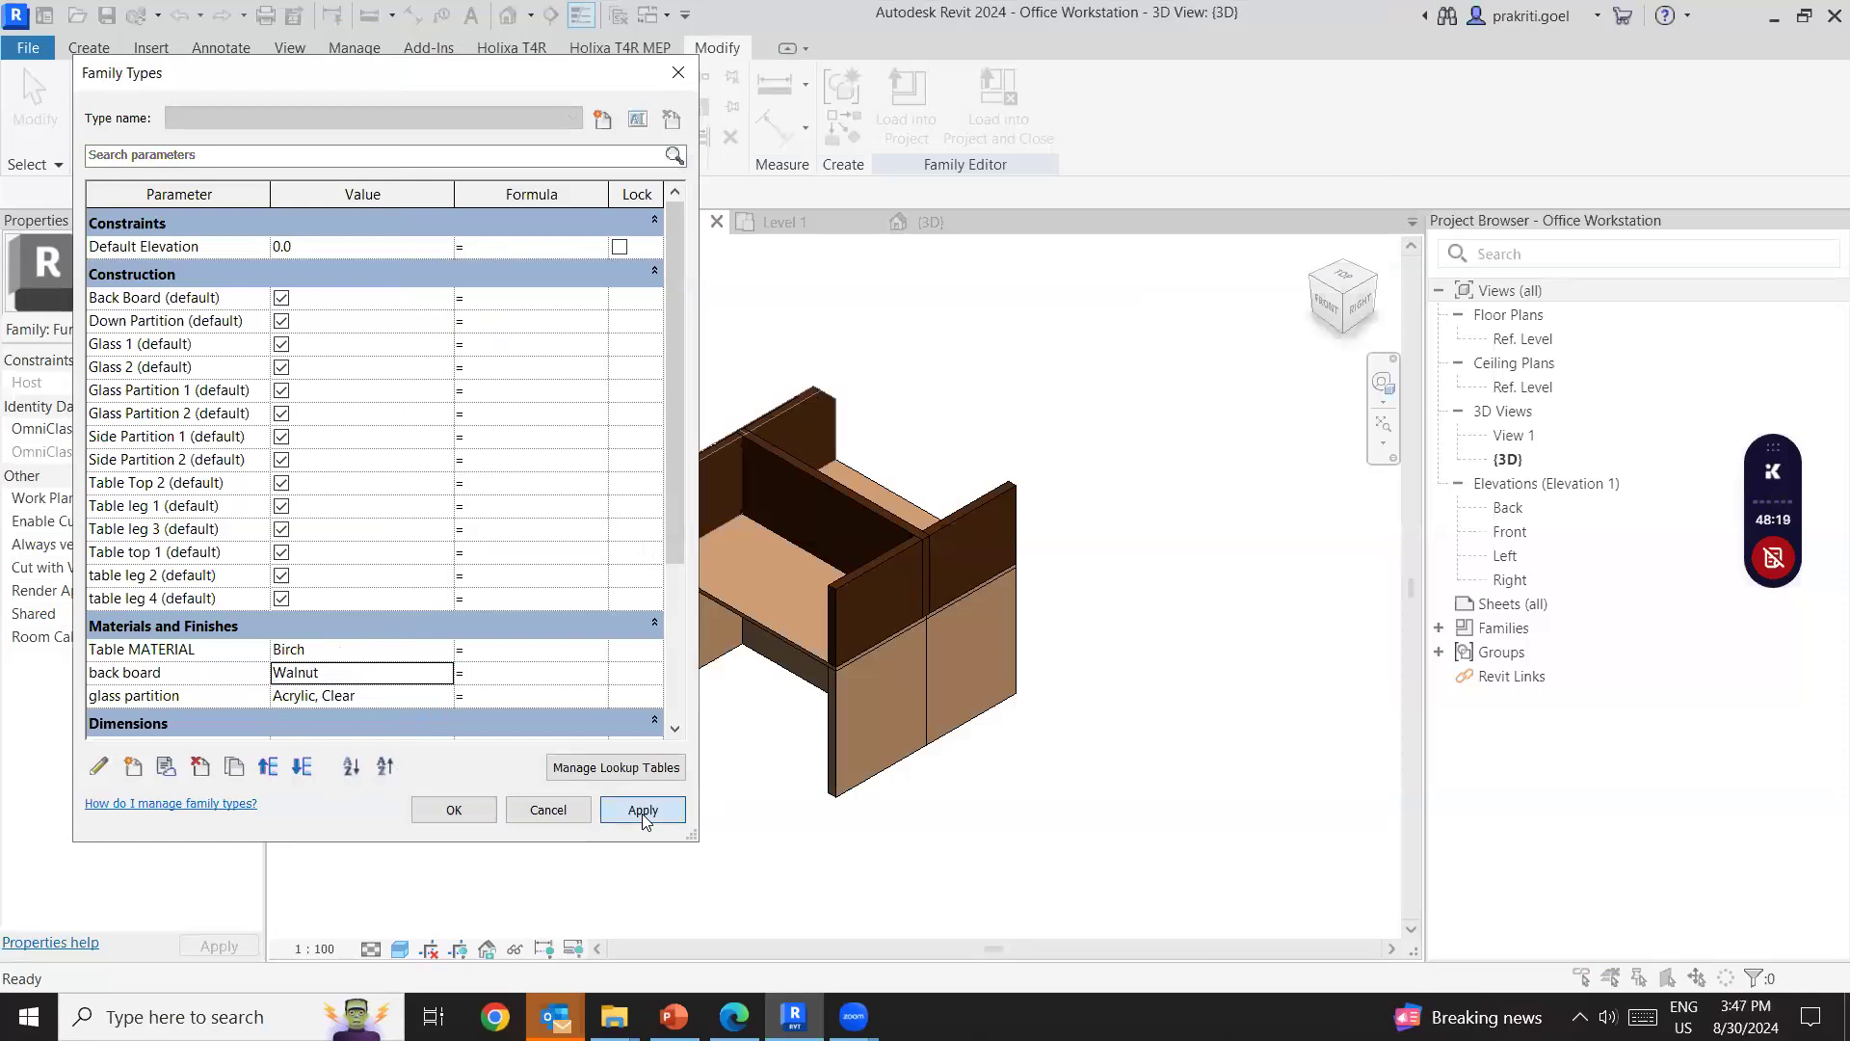
pyautogui.click(453, 809)
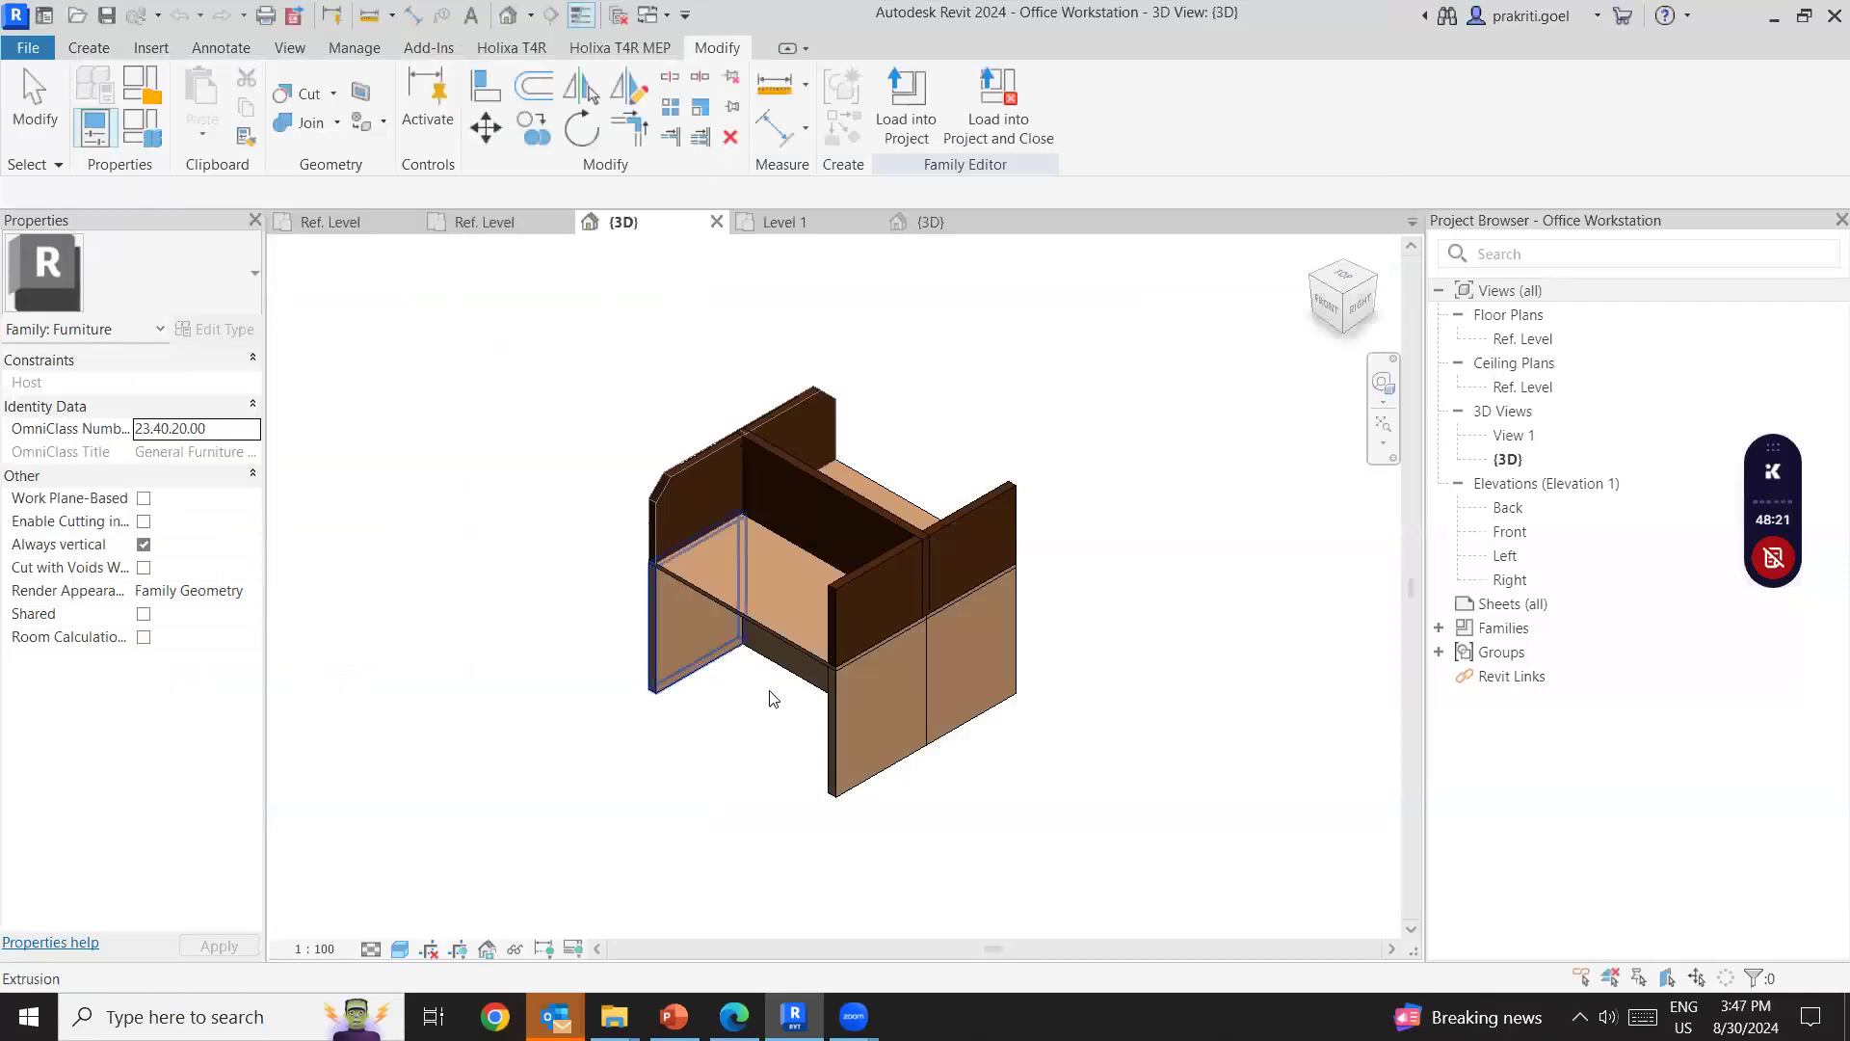
# Reopen the family type parameters and check the Table MATERIAL's Birch material settings without changing them.
pyautogui.click(133, 125)
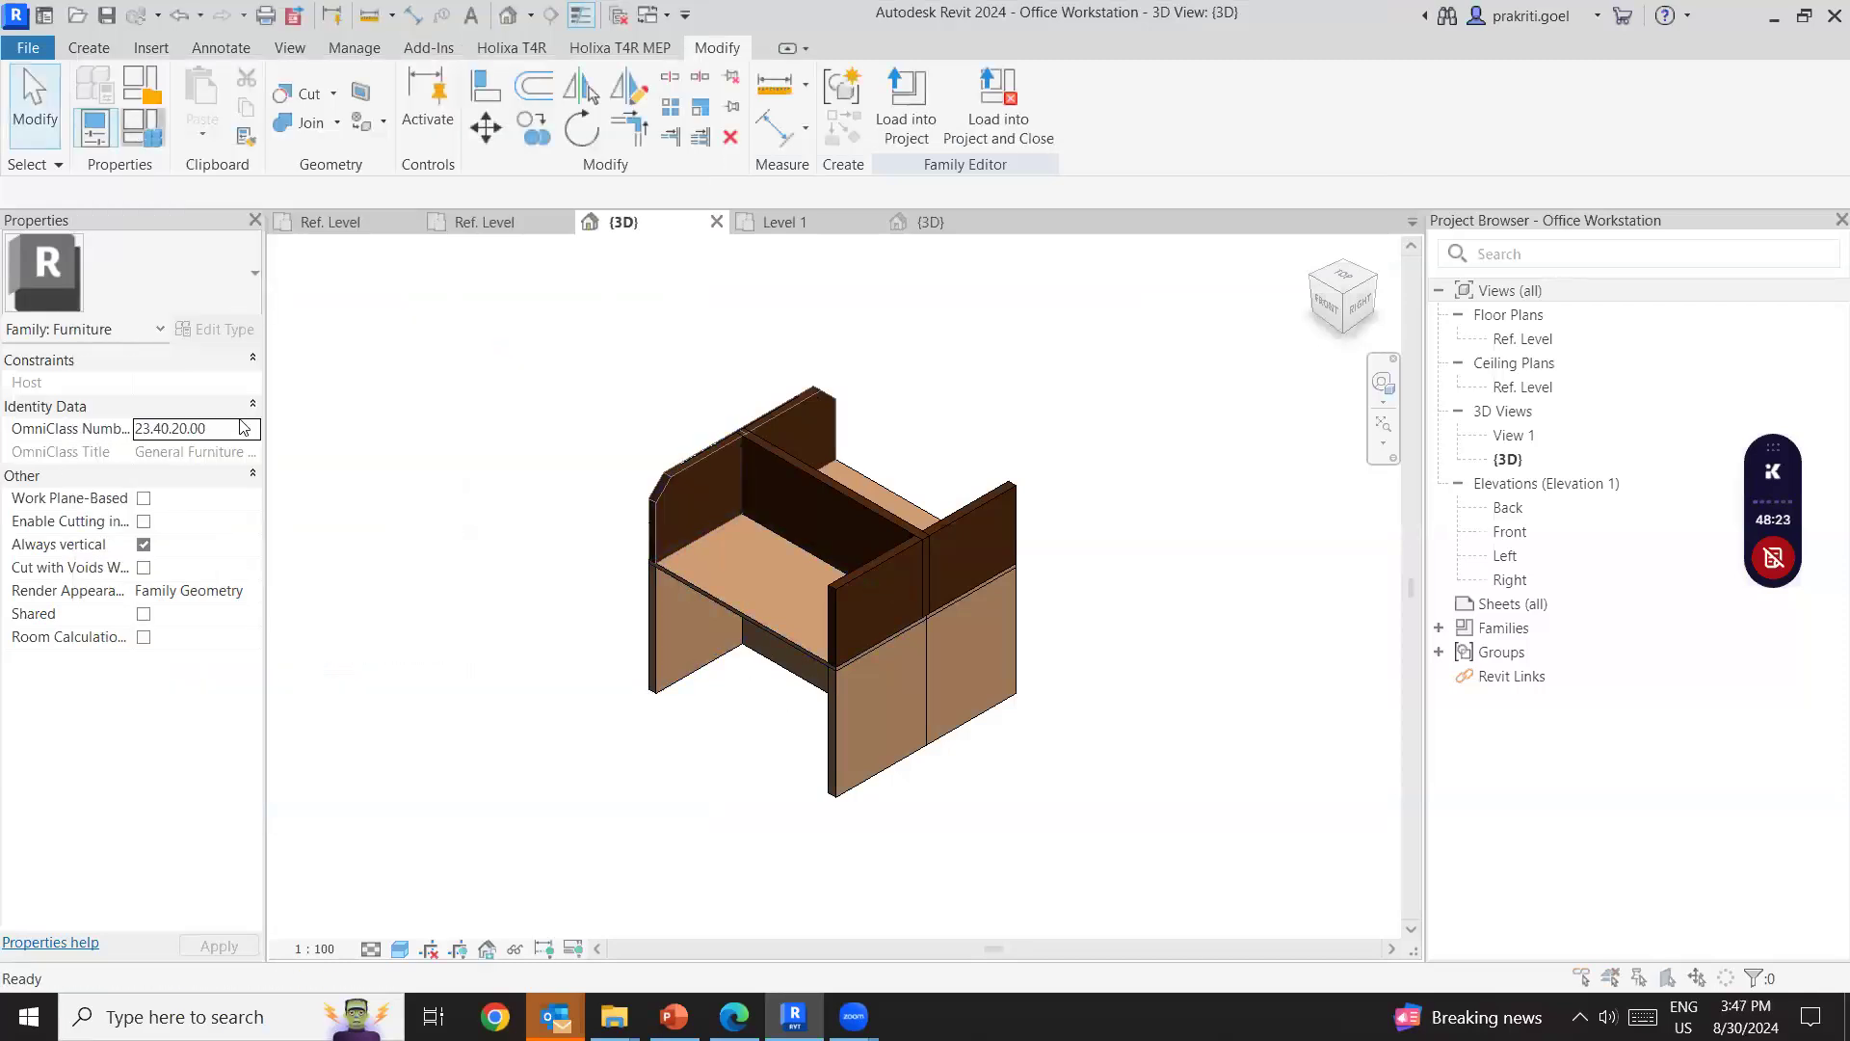
pyautogui.click(432, 694)
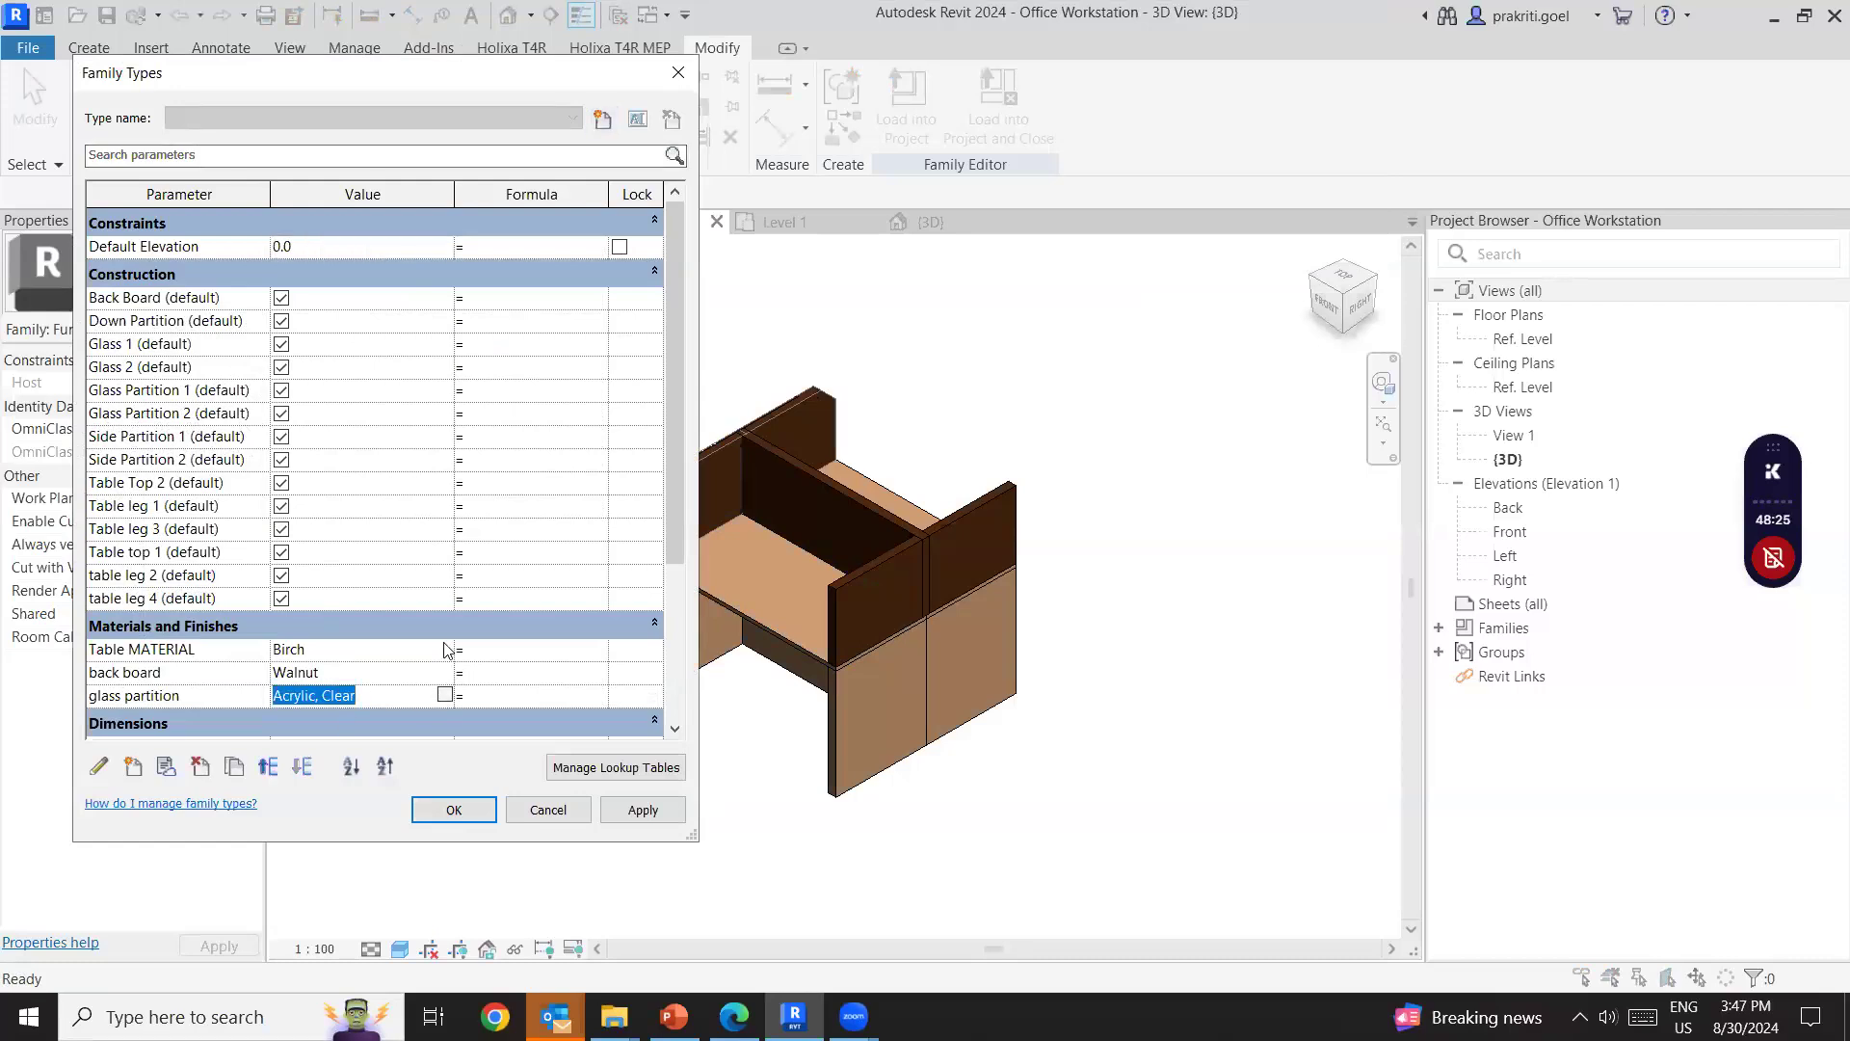
pyautogui.click(446, 648)
pyautogui.click(444, 648)
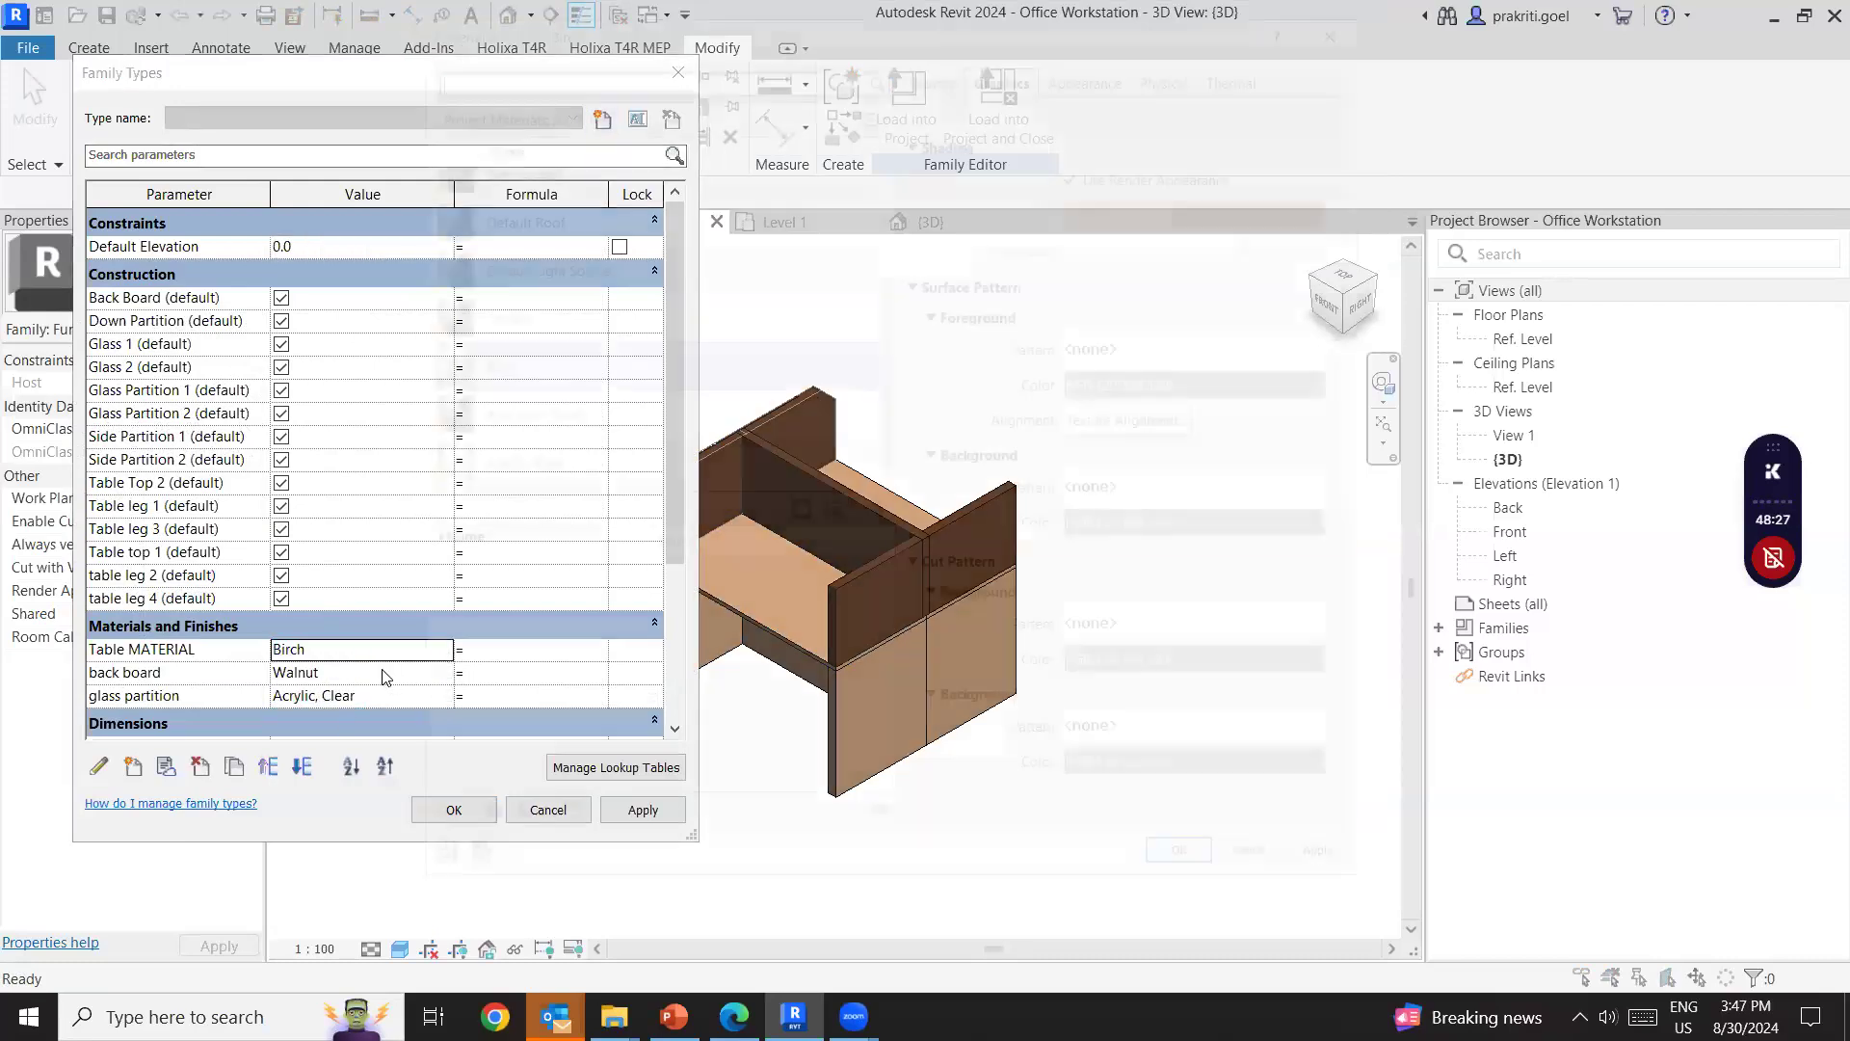
pyautogui.click(1354, 44)
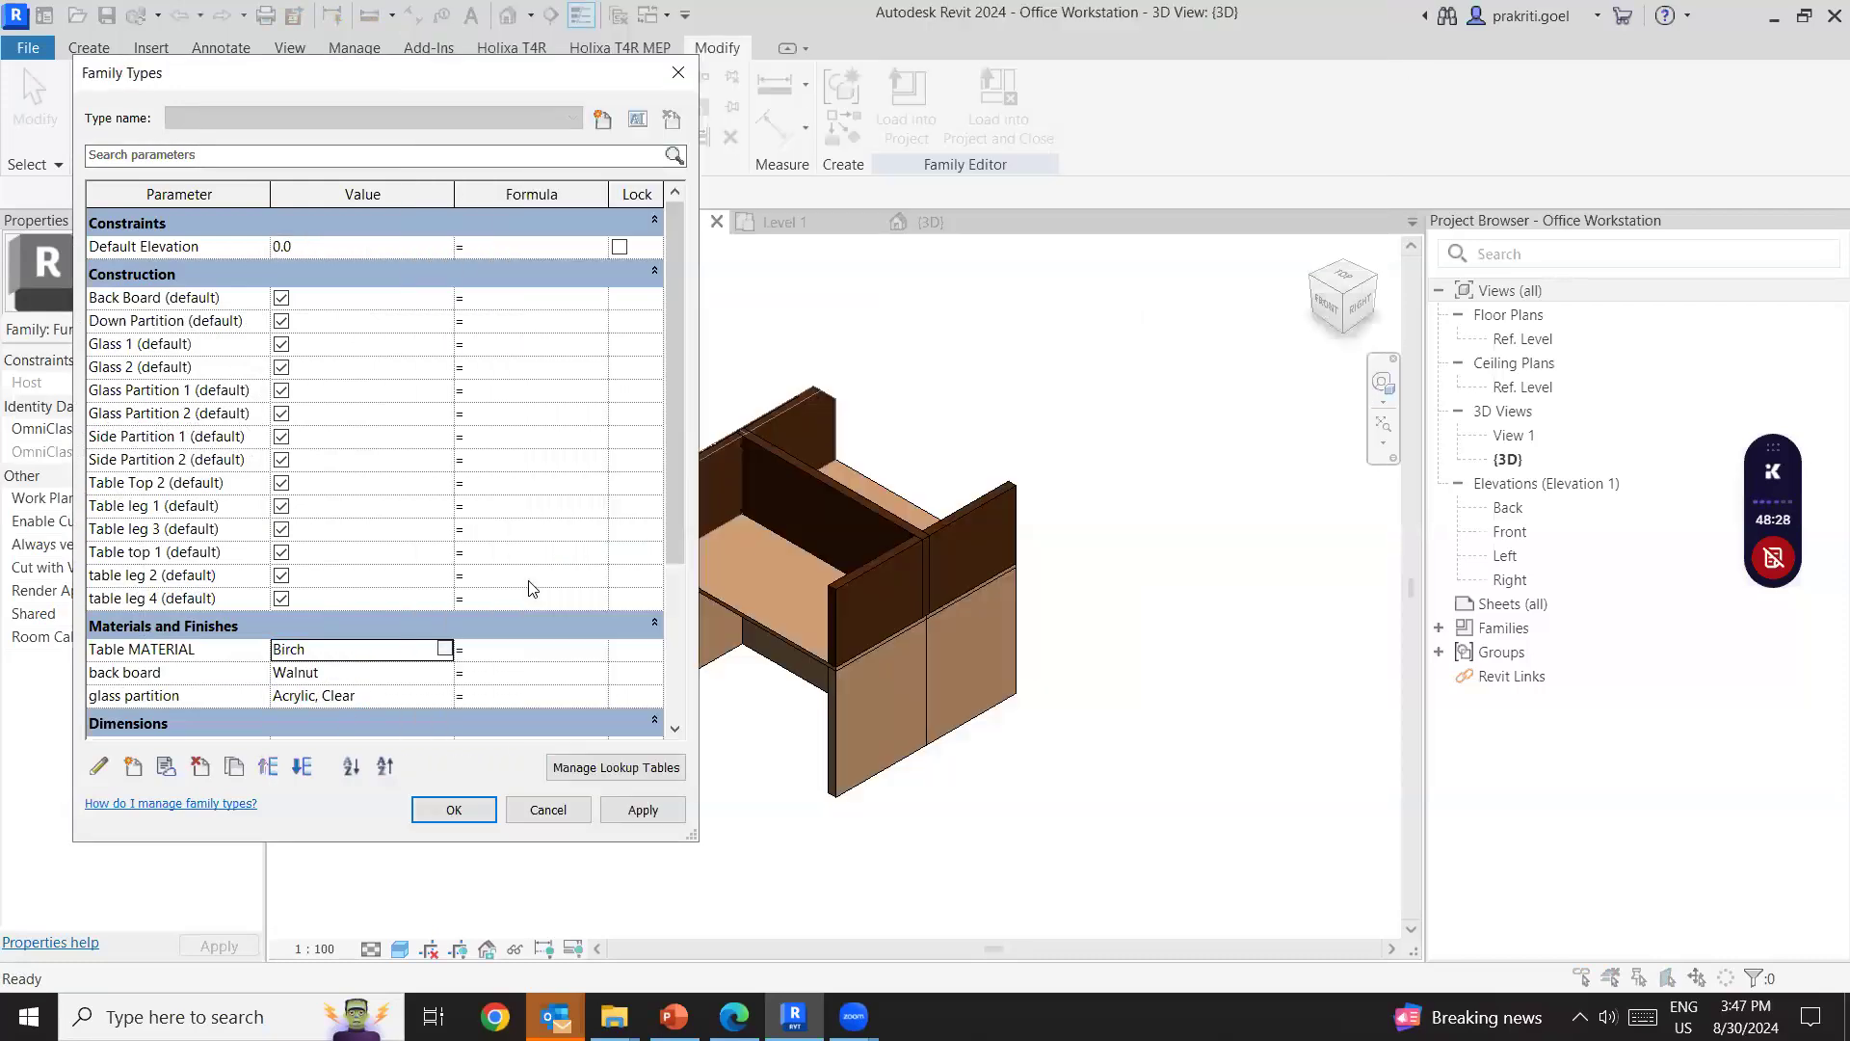
# Set the Table MATERIAL parameter to Walnut, matching the back board, and accept the family type settings.
pyautogui.click(407, 671)
pyautogui.hotkey('ctrl', 'c')
pyautogui.click(399, 649)
pyautogui.hotkey('ctrl', 'v')
pyautogui.click(643, 810)
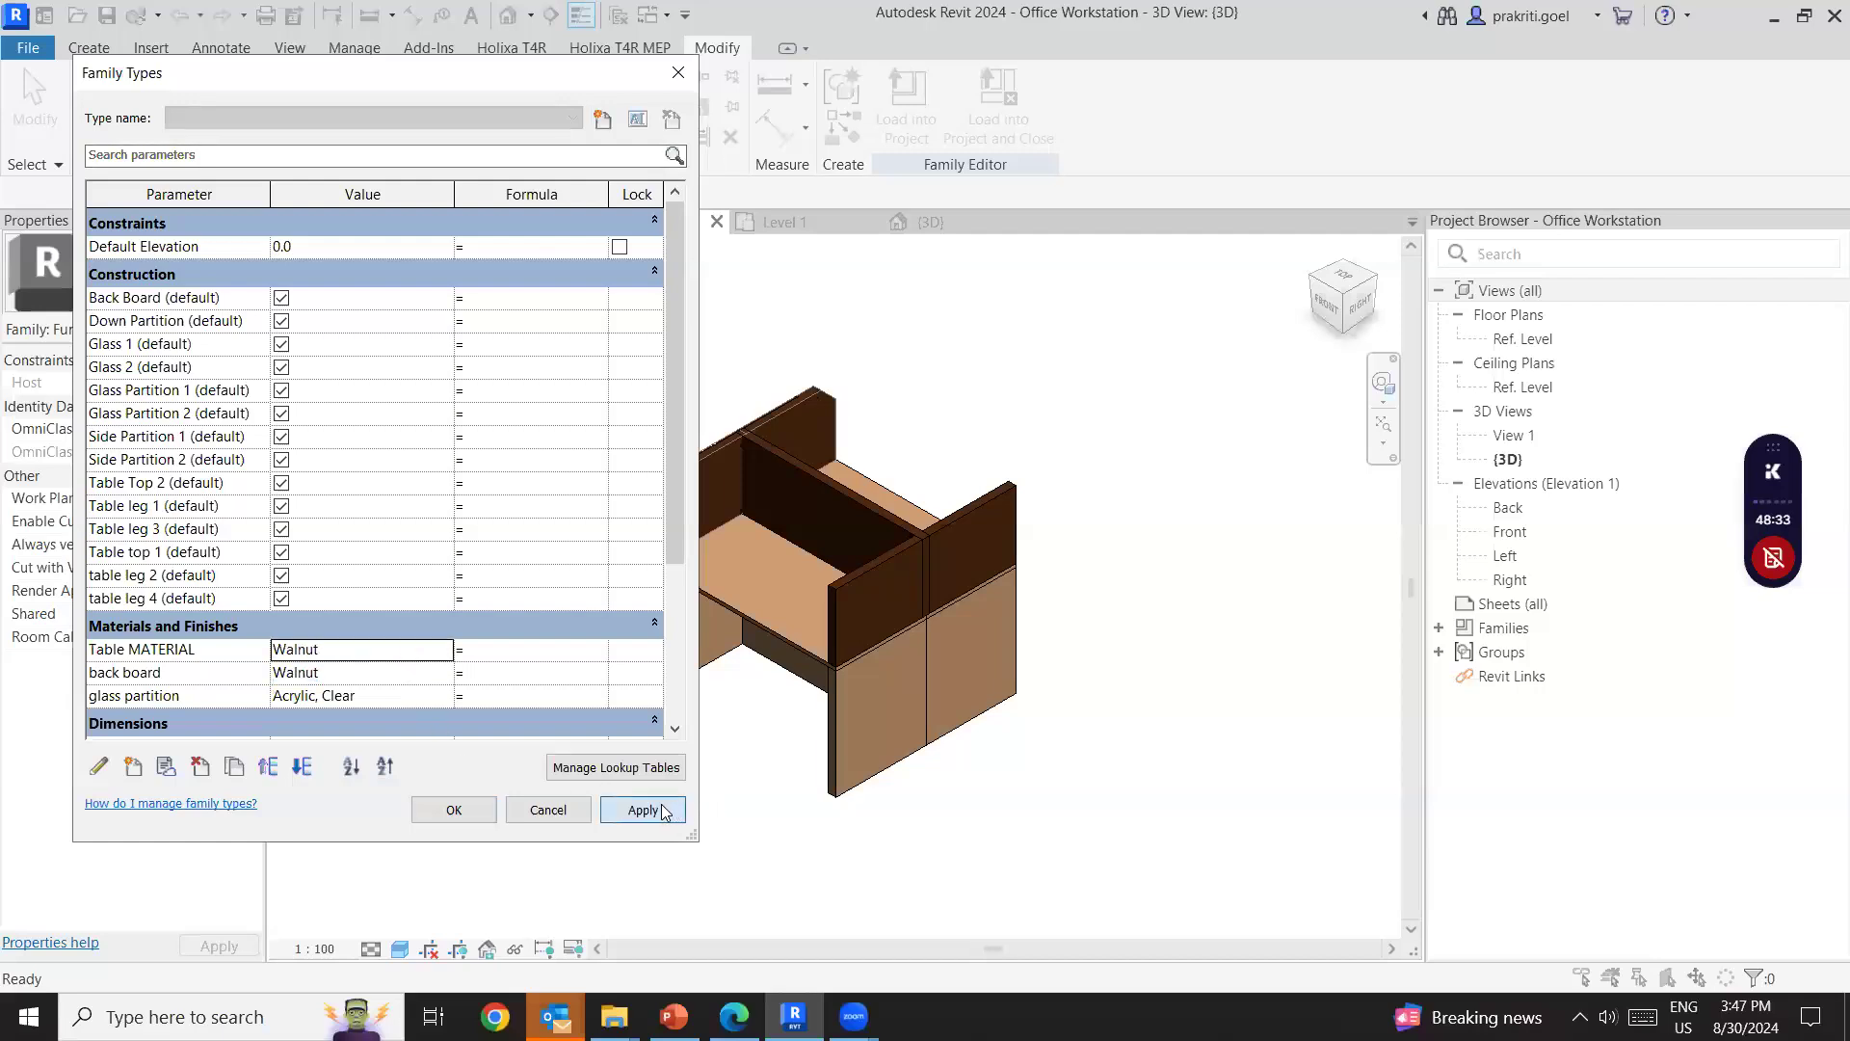
pyautogui.press('Return')
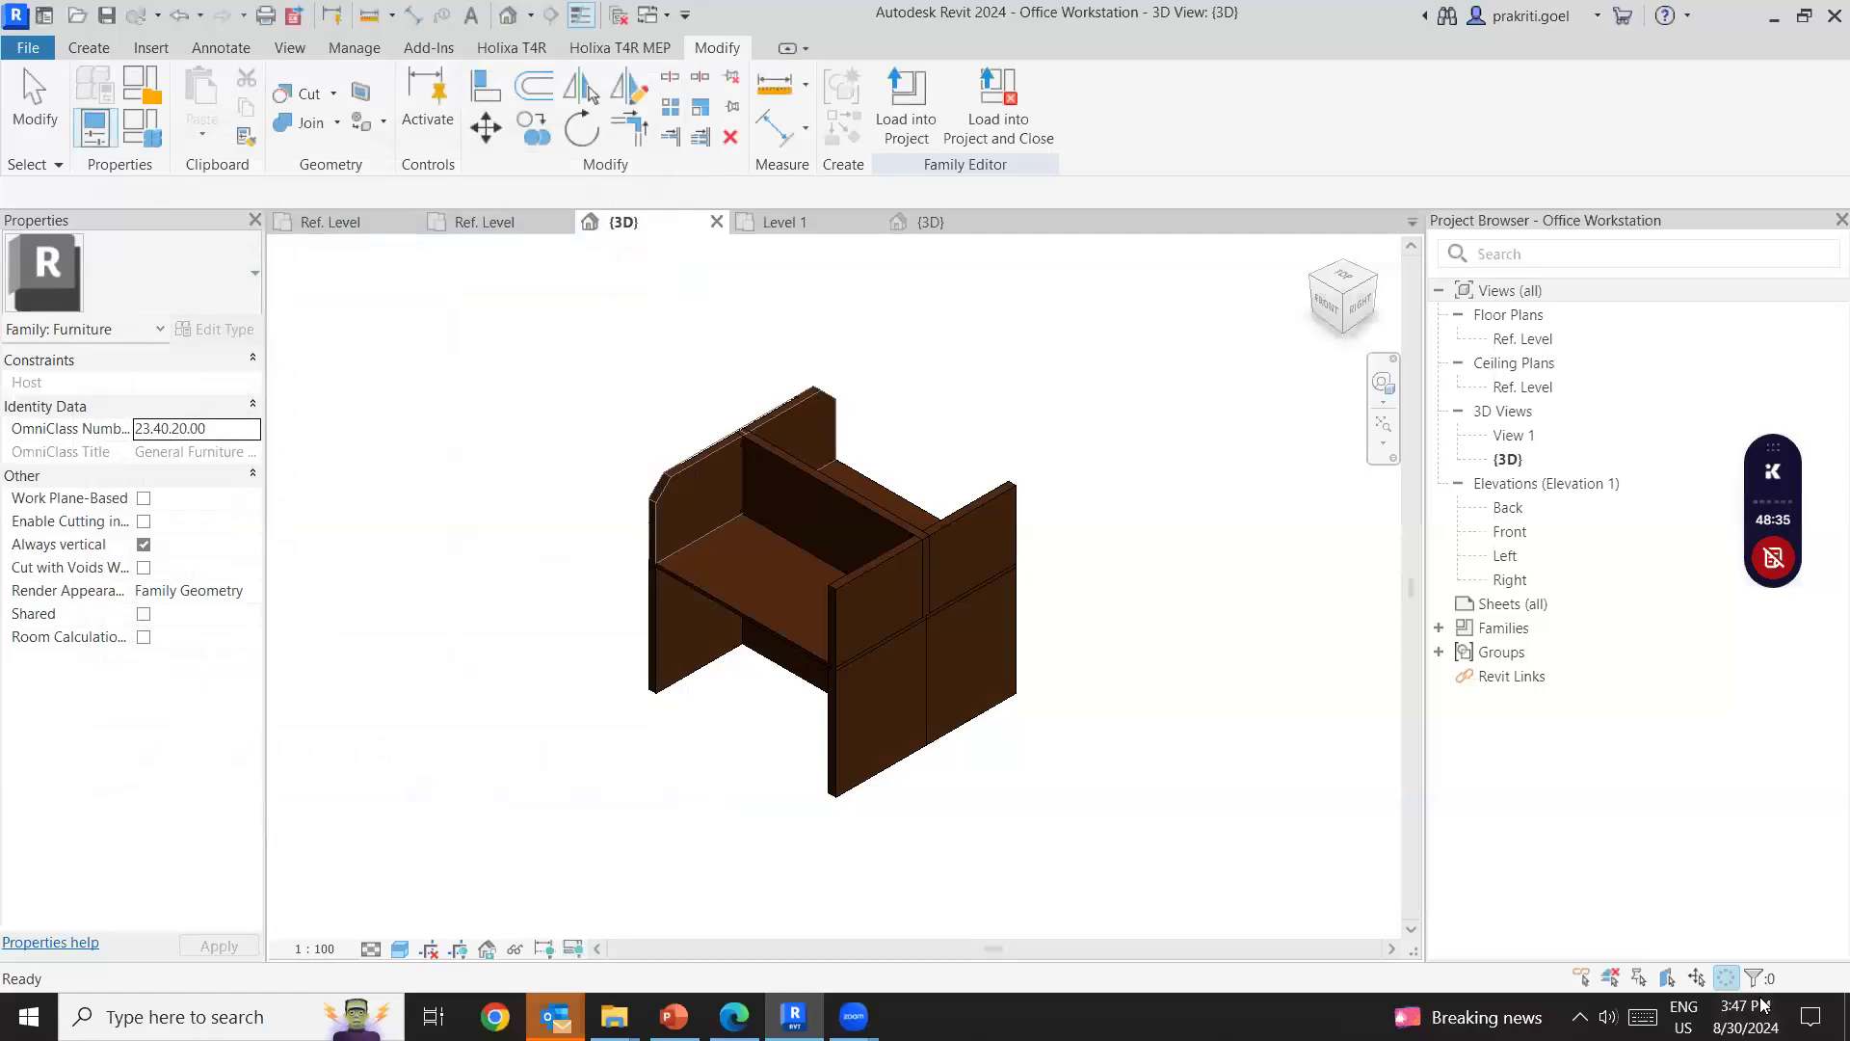
# Turn on Preview Visibility for the workstation's 3D view.
pyautogui.click(573, 948)
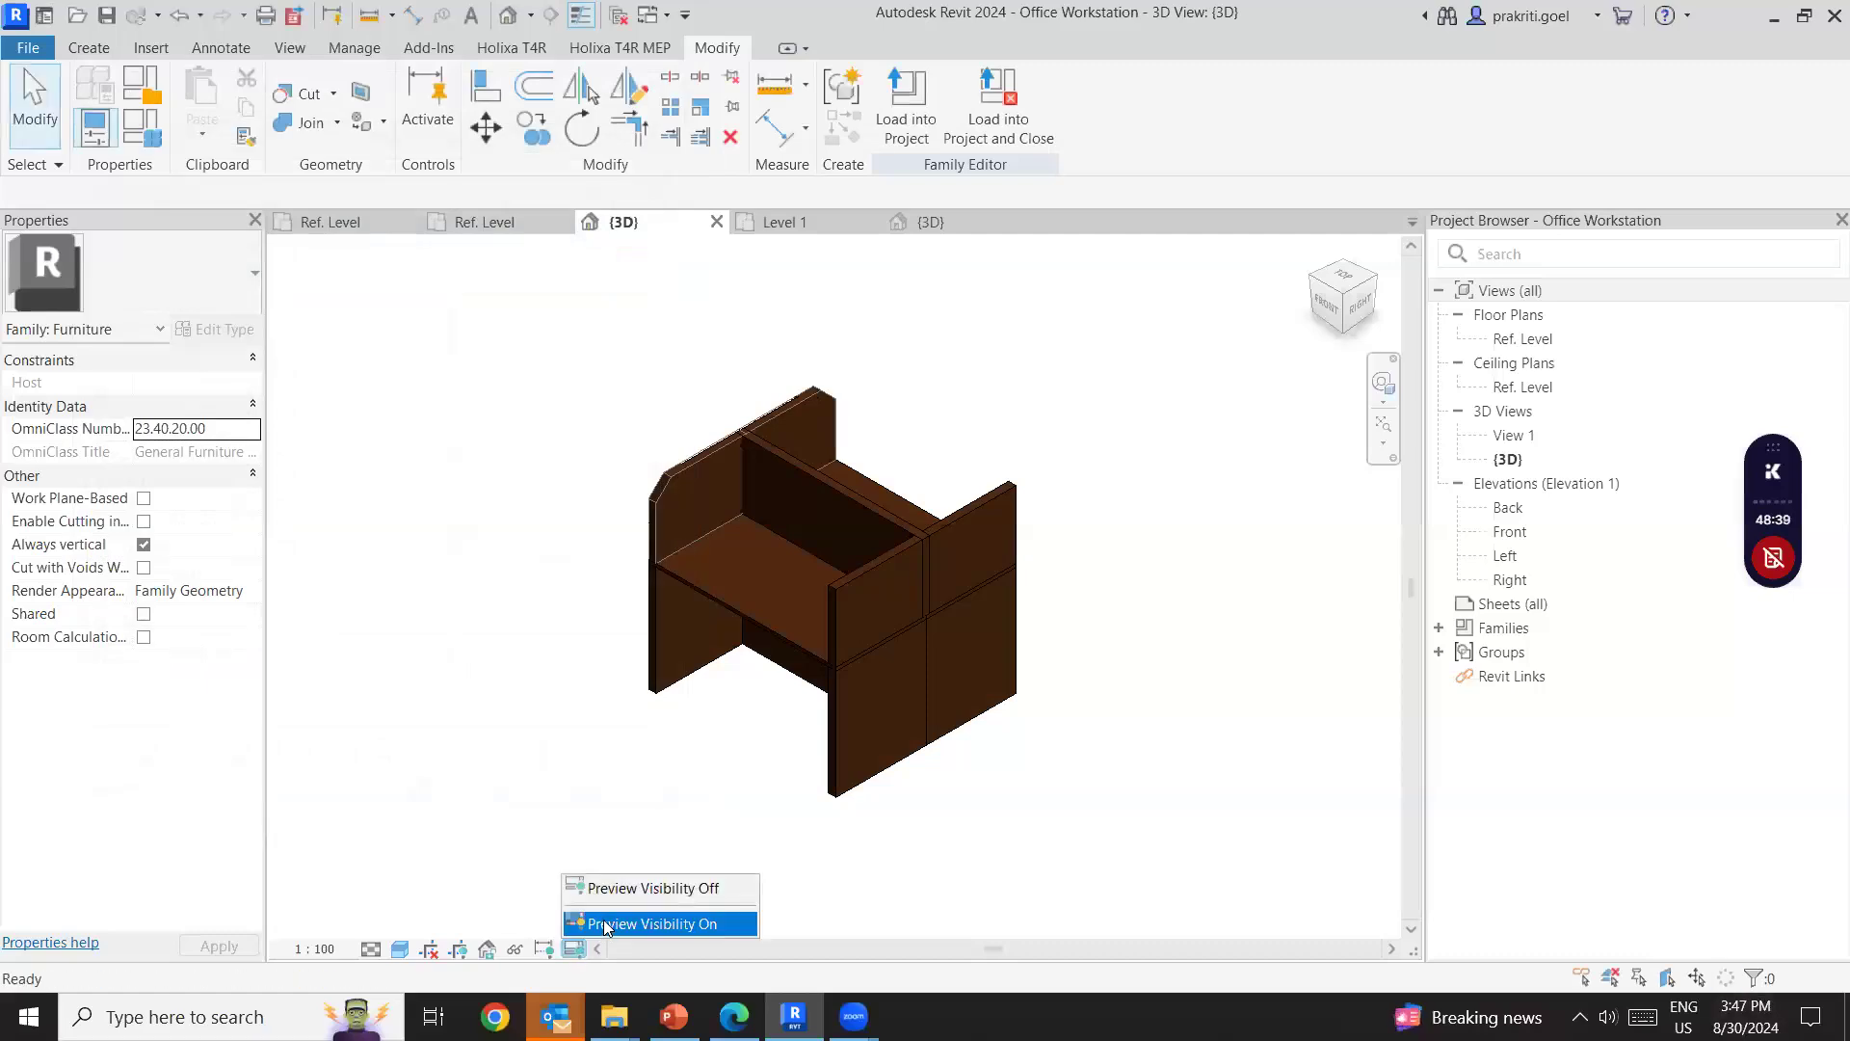
pyautogui.click(606, 924)
pyautogui.scroll(3, 661, 648)
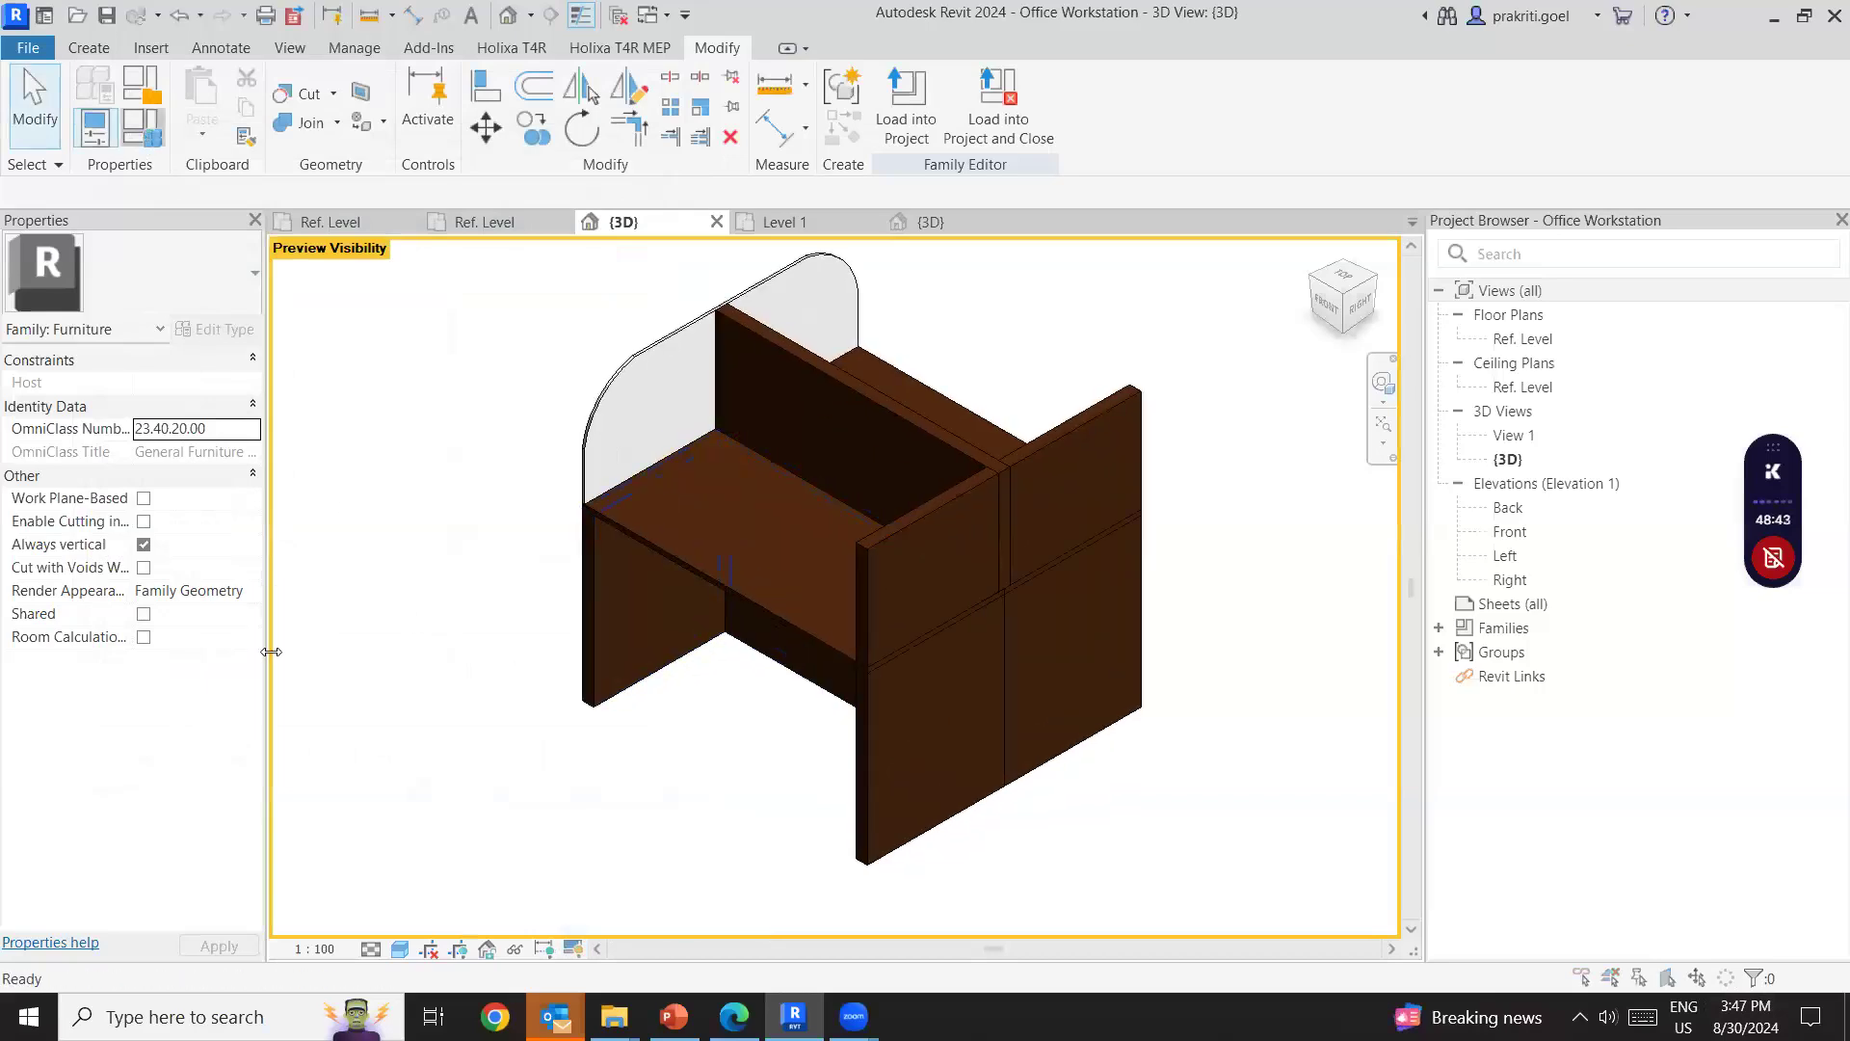
# In the family's type parameters, turn off Side Partition 2, Glass Partition 2 and Glass 2, applying the changes to the workstation.
pyautogui.press('f')
pyautogui.press('t')
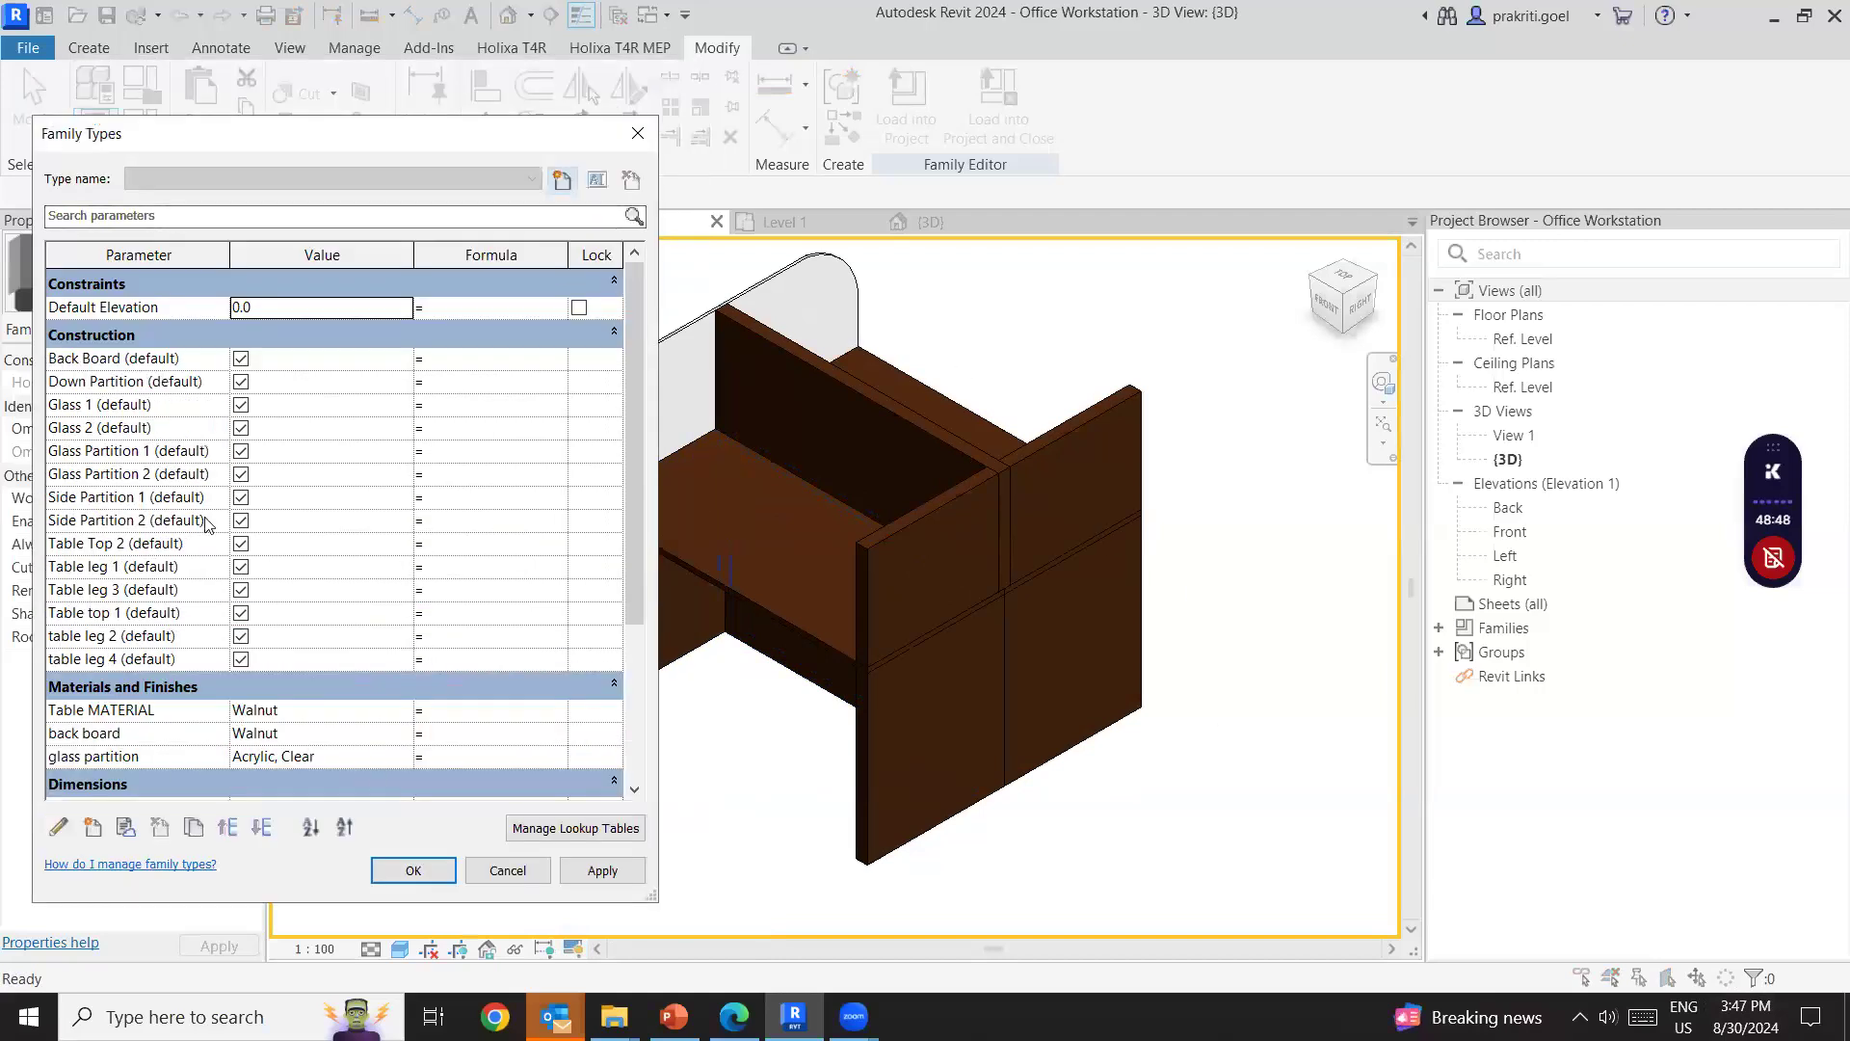
pyautogui.click(241, 521)
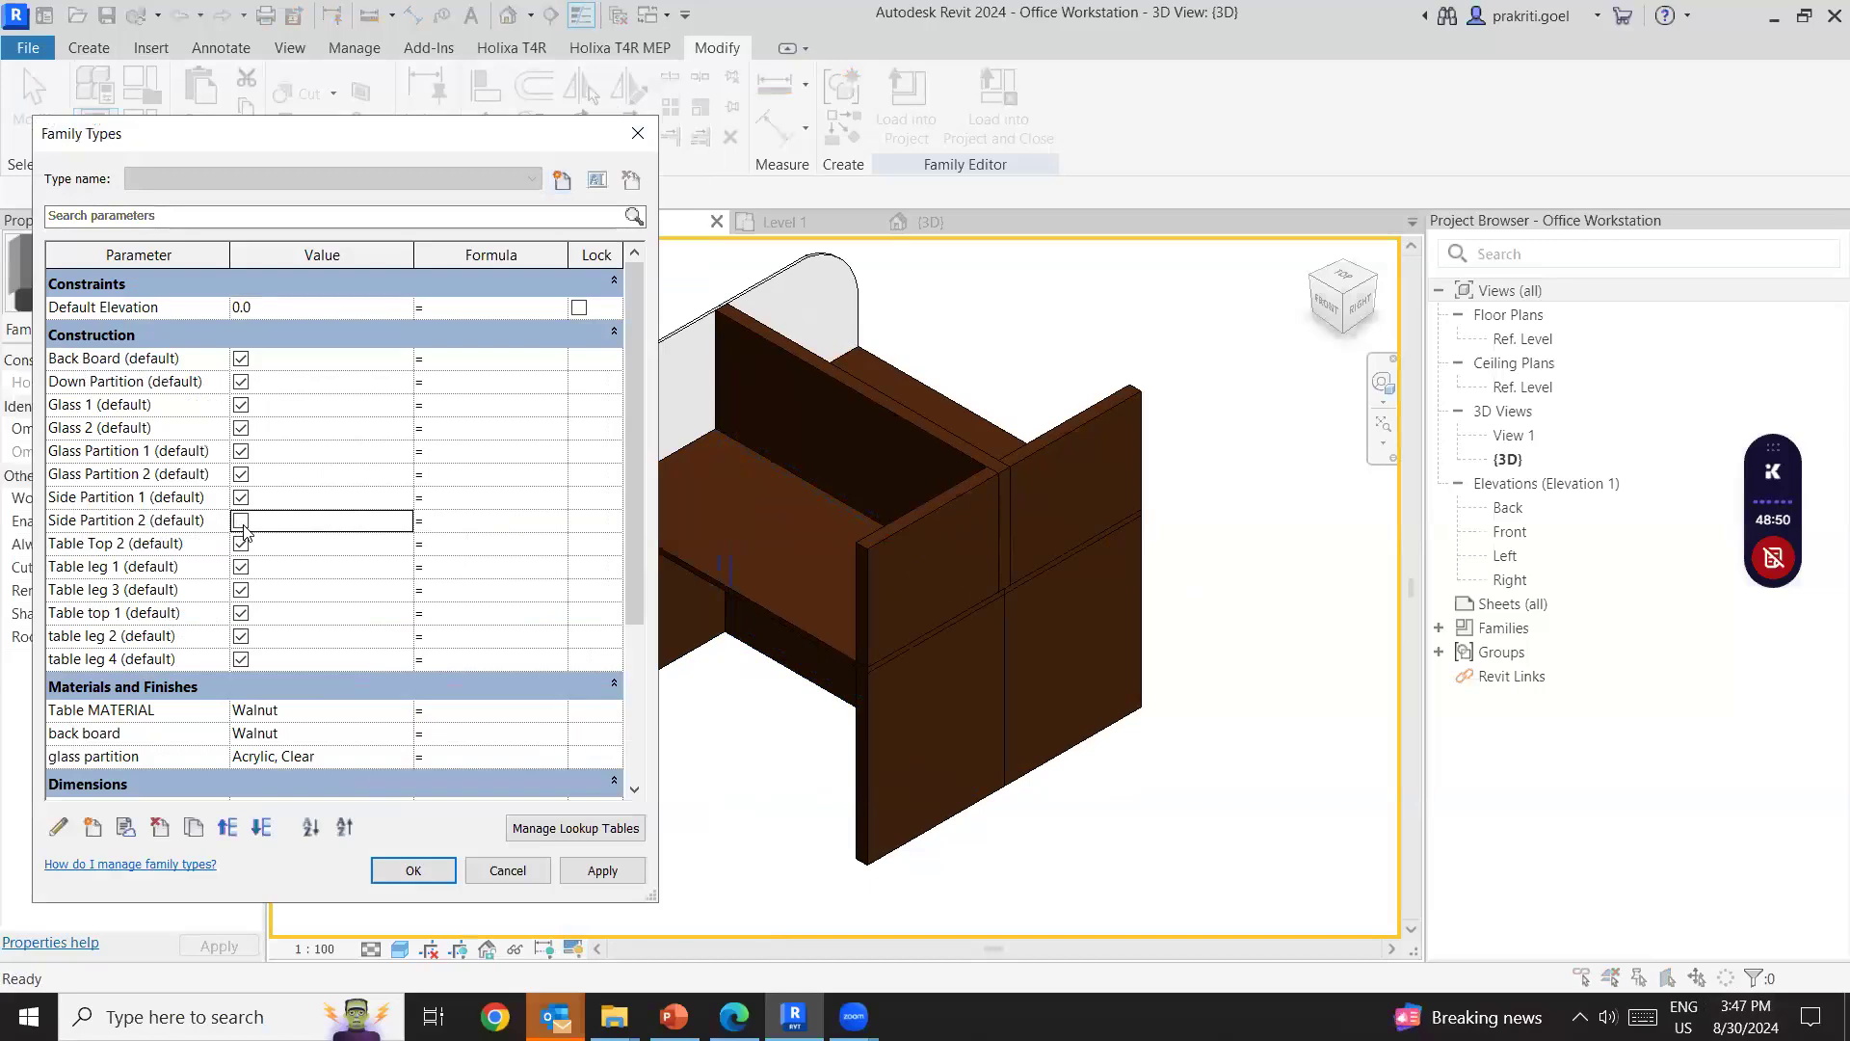
pyautogui.click(241, 474)
pyautogui.click(592, 873)
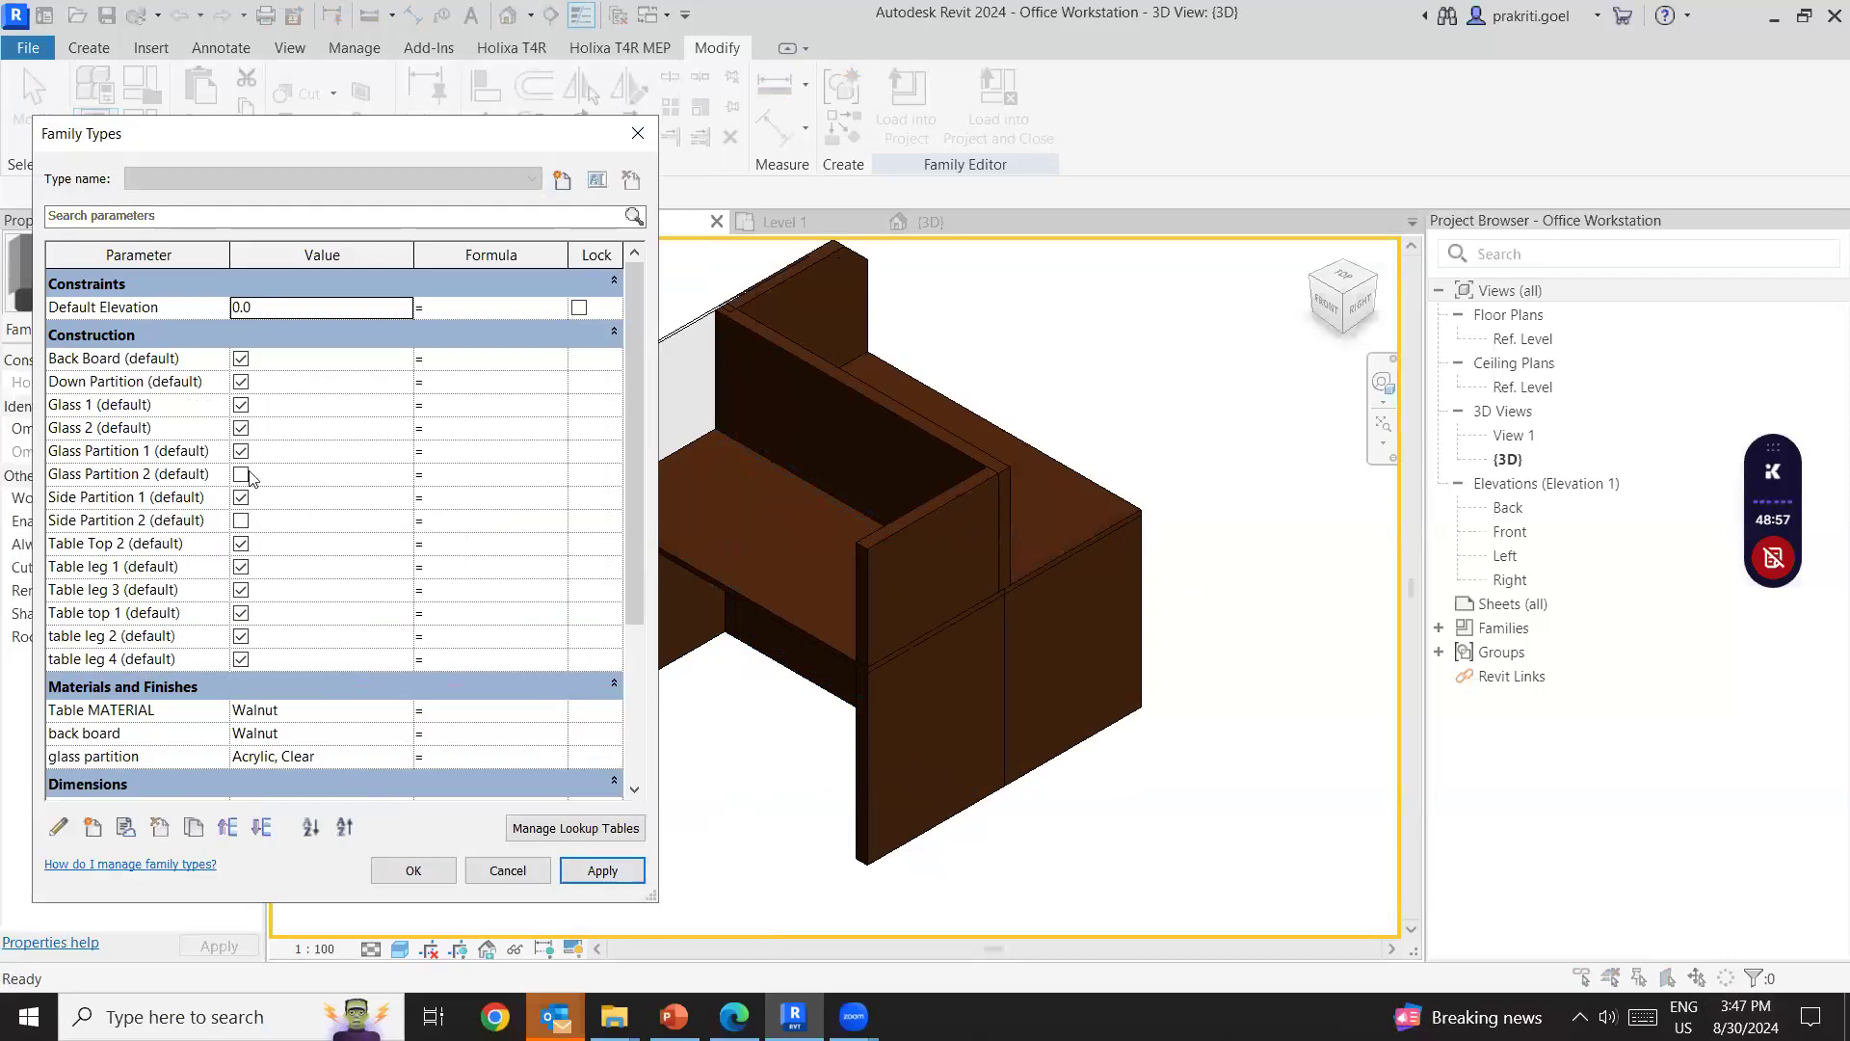
pyautogui.click(241, 428)
pyautogui.click(581, 873)
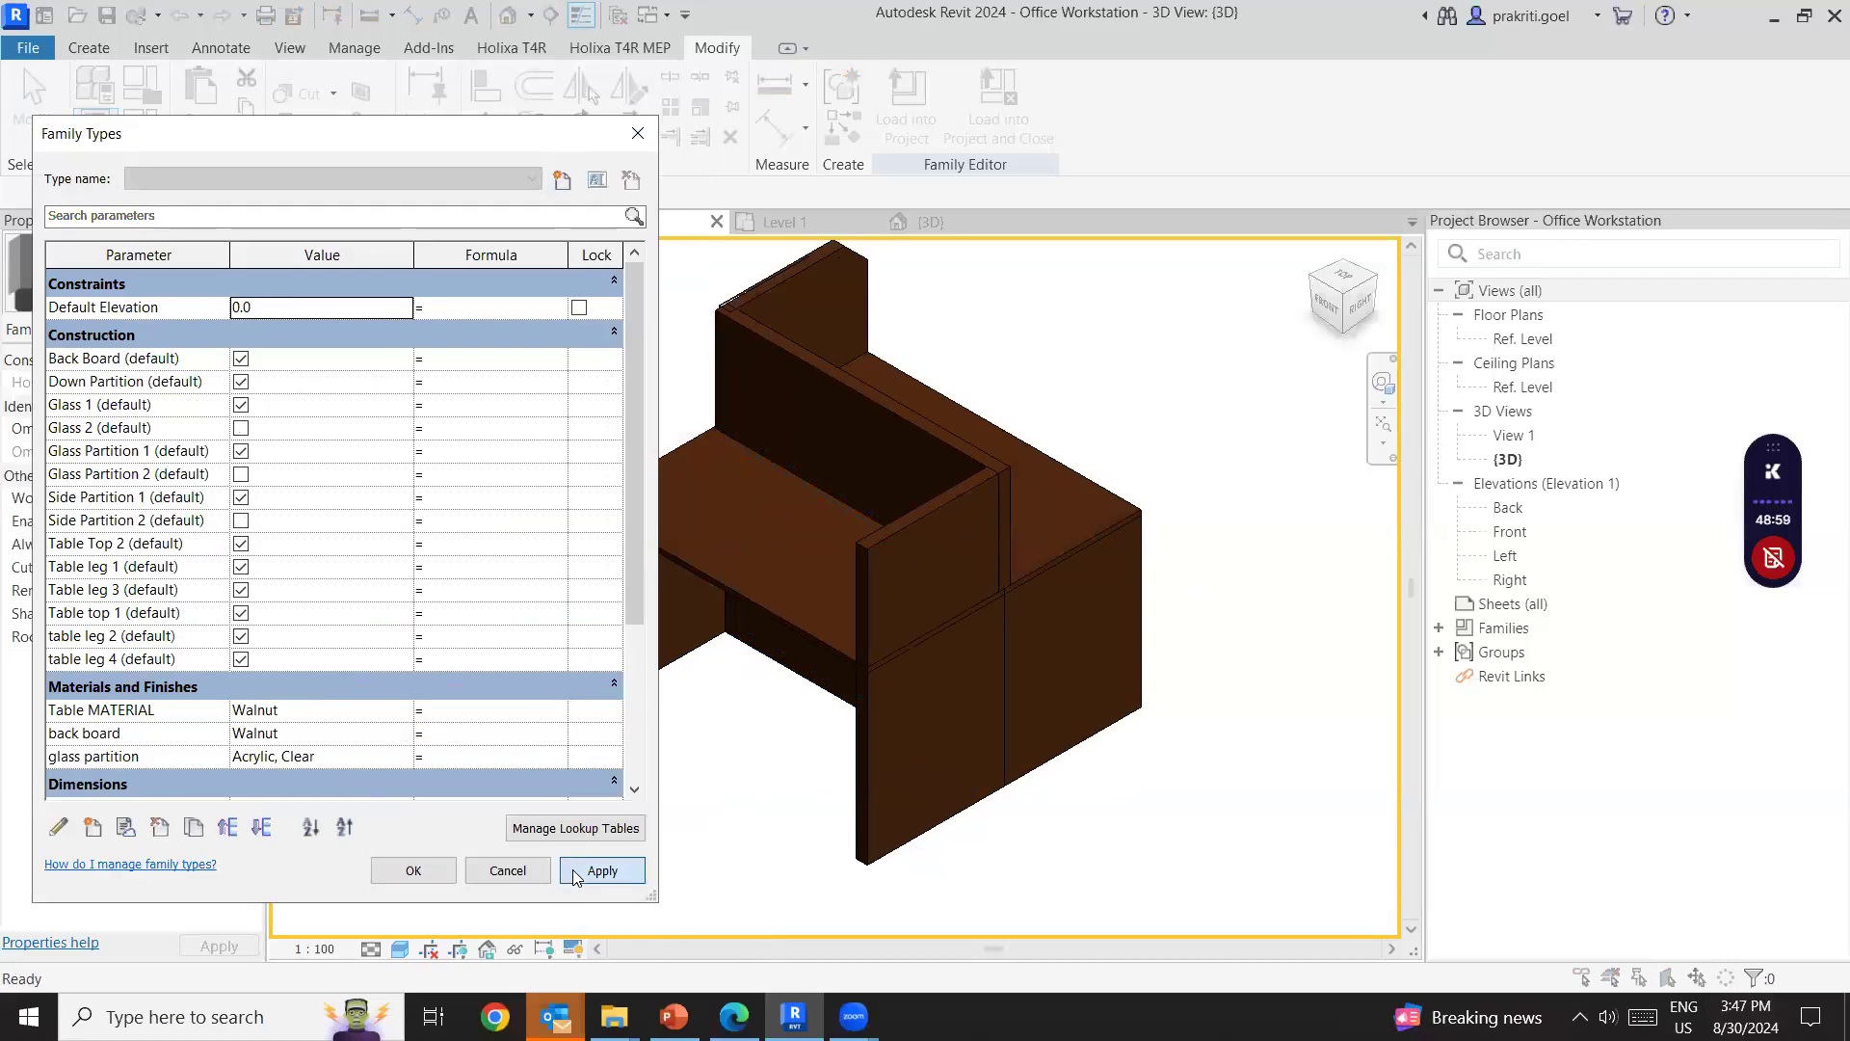
# Turn off Glass 1 while keeping Glass Partition 1 and Side Partition 1 on, and apply the change.
pyautogui.click(242, 459)
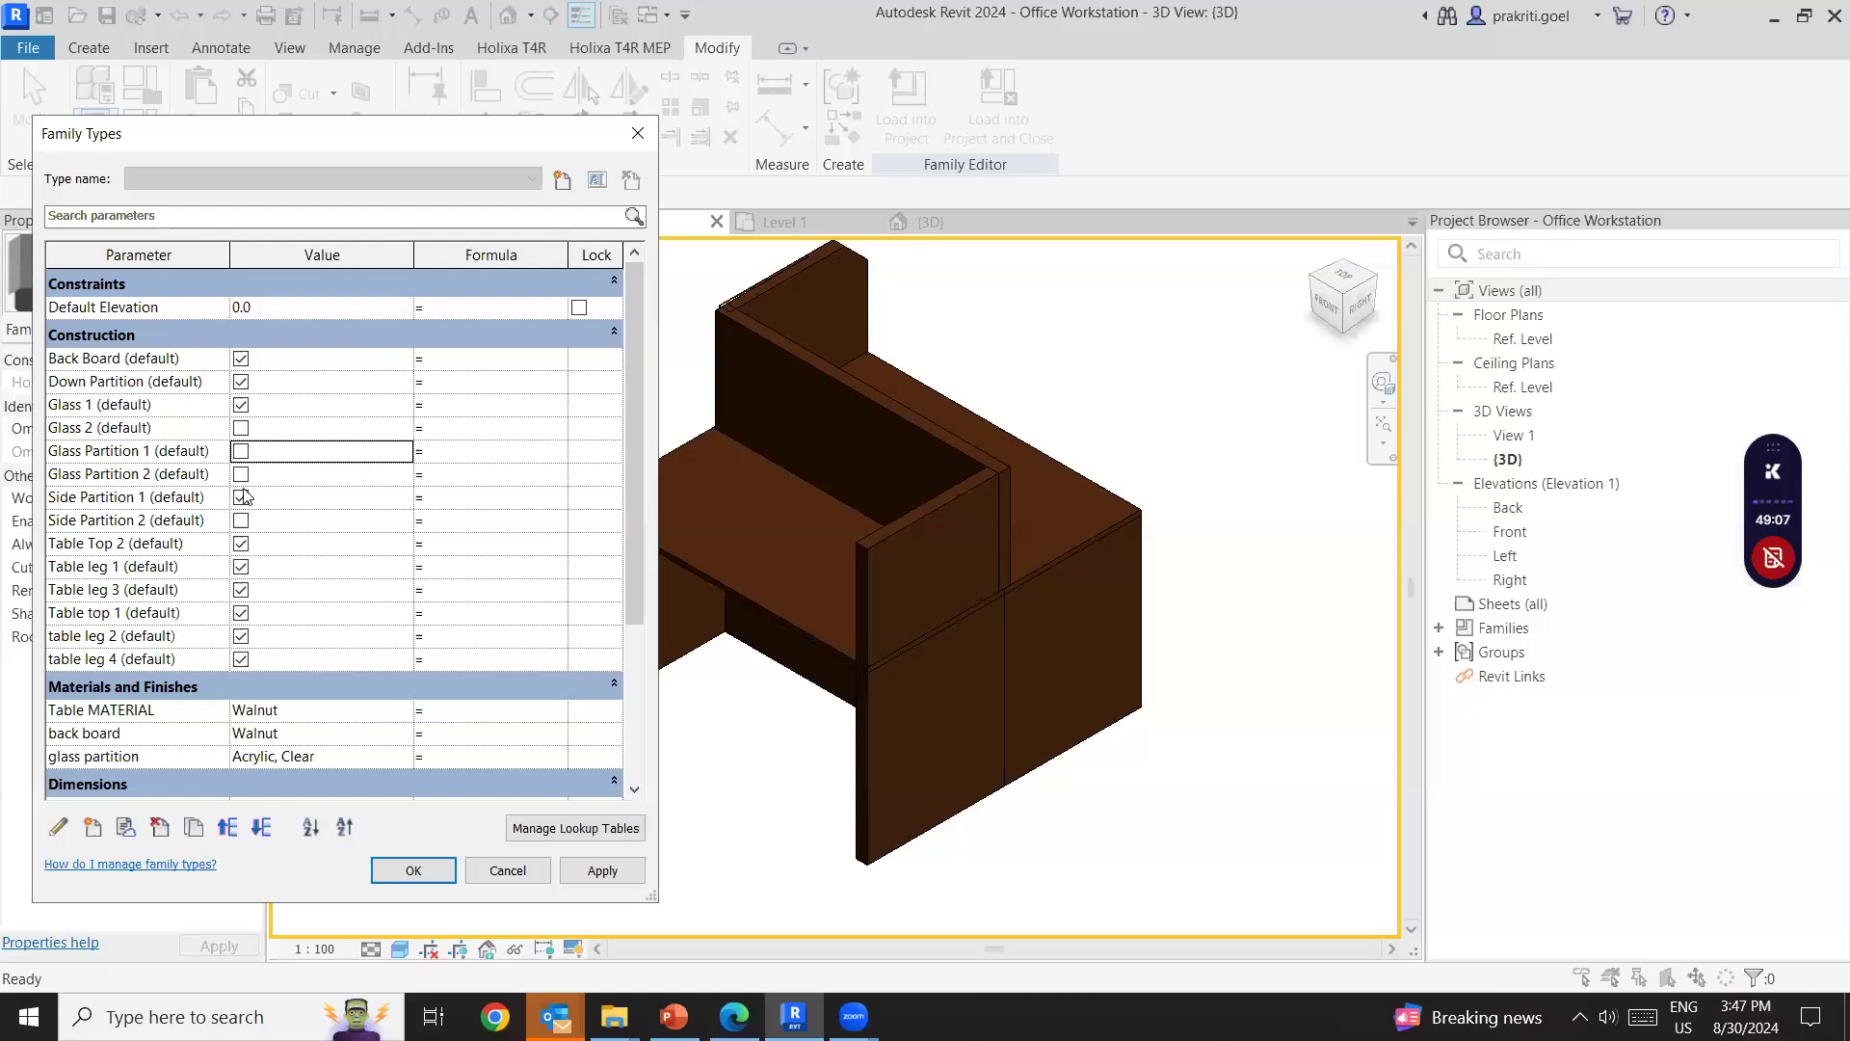
pyautogui.click(241, 499)
pyautogui.click(241, 498)
pyautogui.click(241, 405)
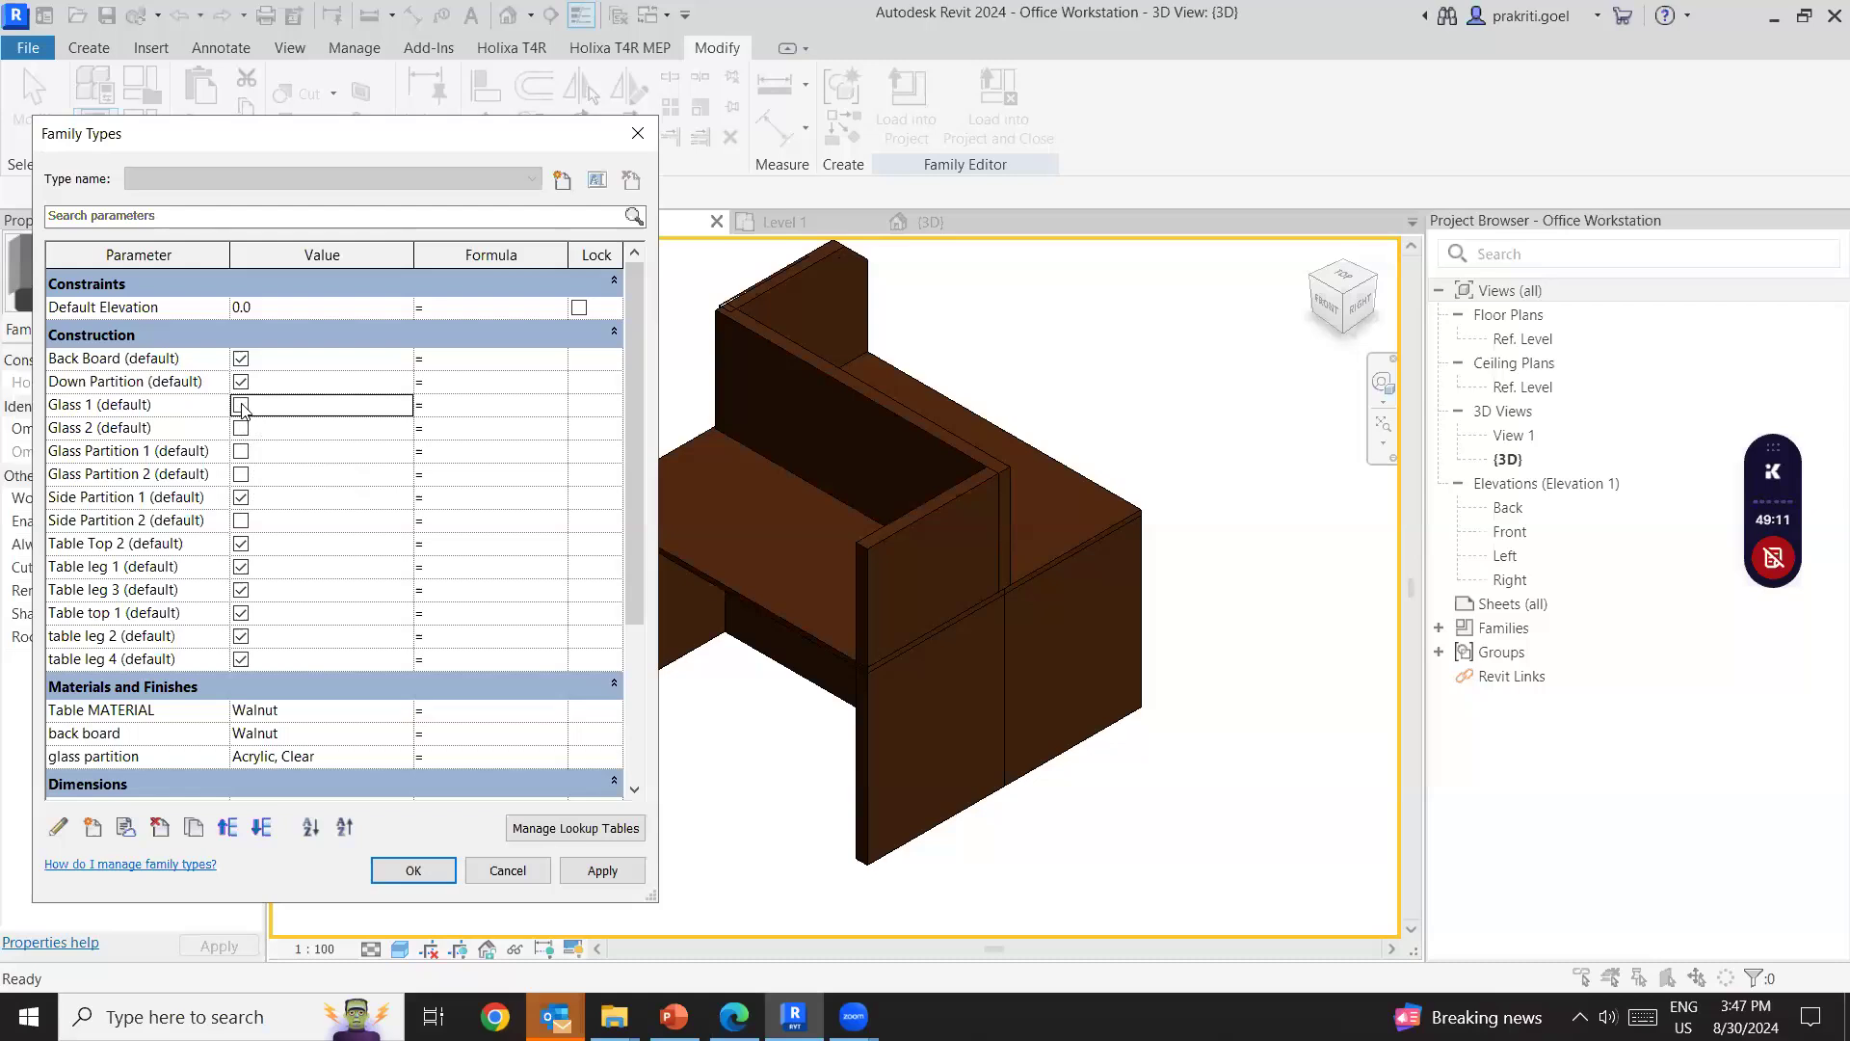
pyautogui.click(241, 451)
pyautogui.click(614, 870)
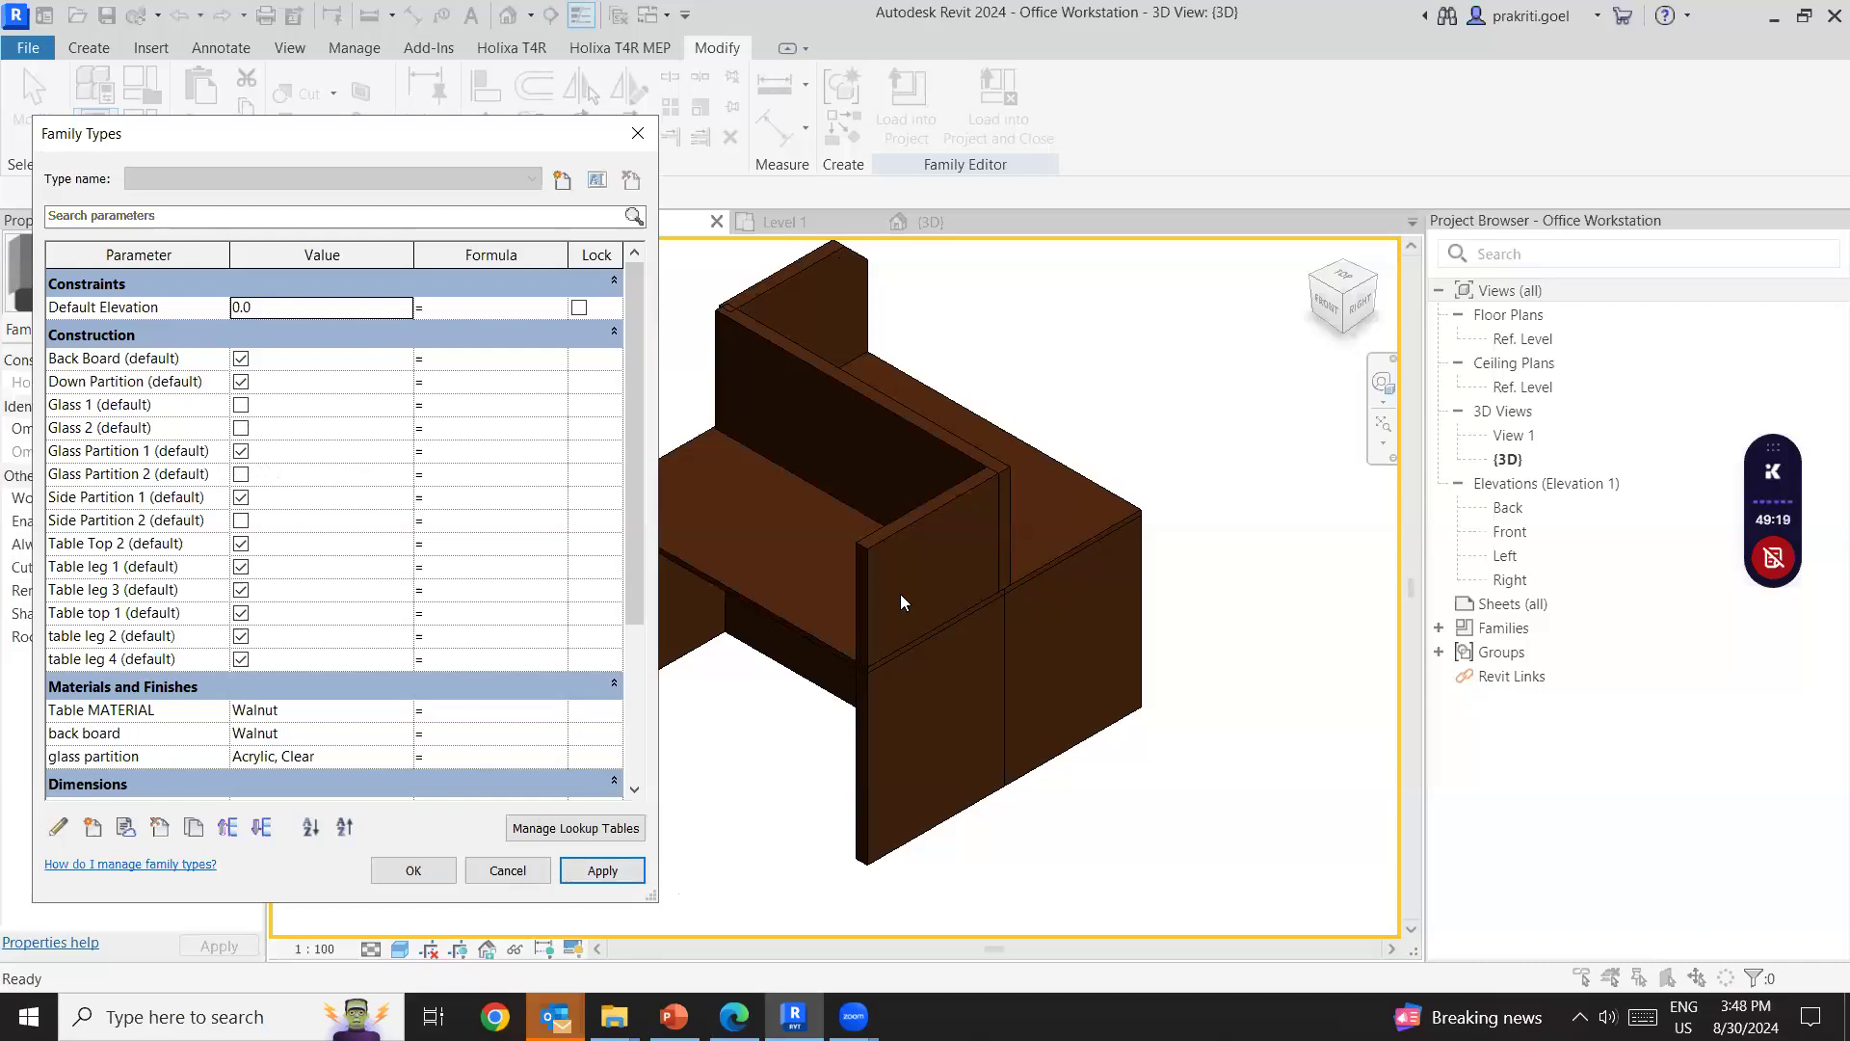
# Turn Side Partition 2, Glass Partition 2, Glass 2 and Glass 1 back on and apply the changes.
pyautogui.click(241, 520)
pyautogui.click(241, 474)
pyautogui.click(240, 428)
pyautogui.click(241, 405)
pyautogui.click(598, 872)
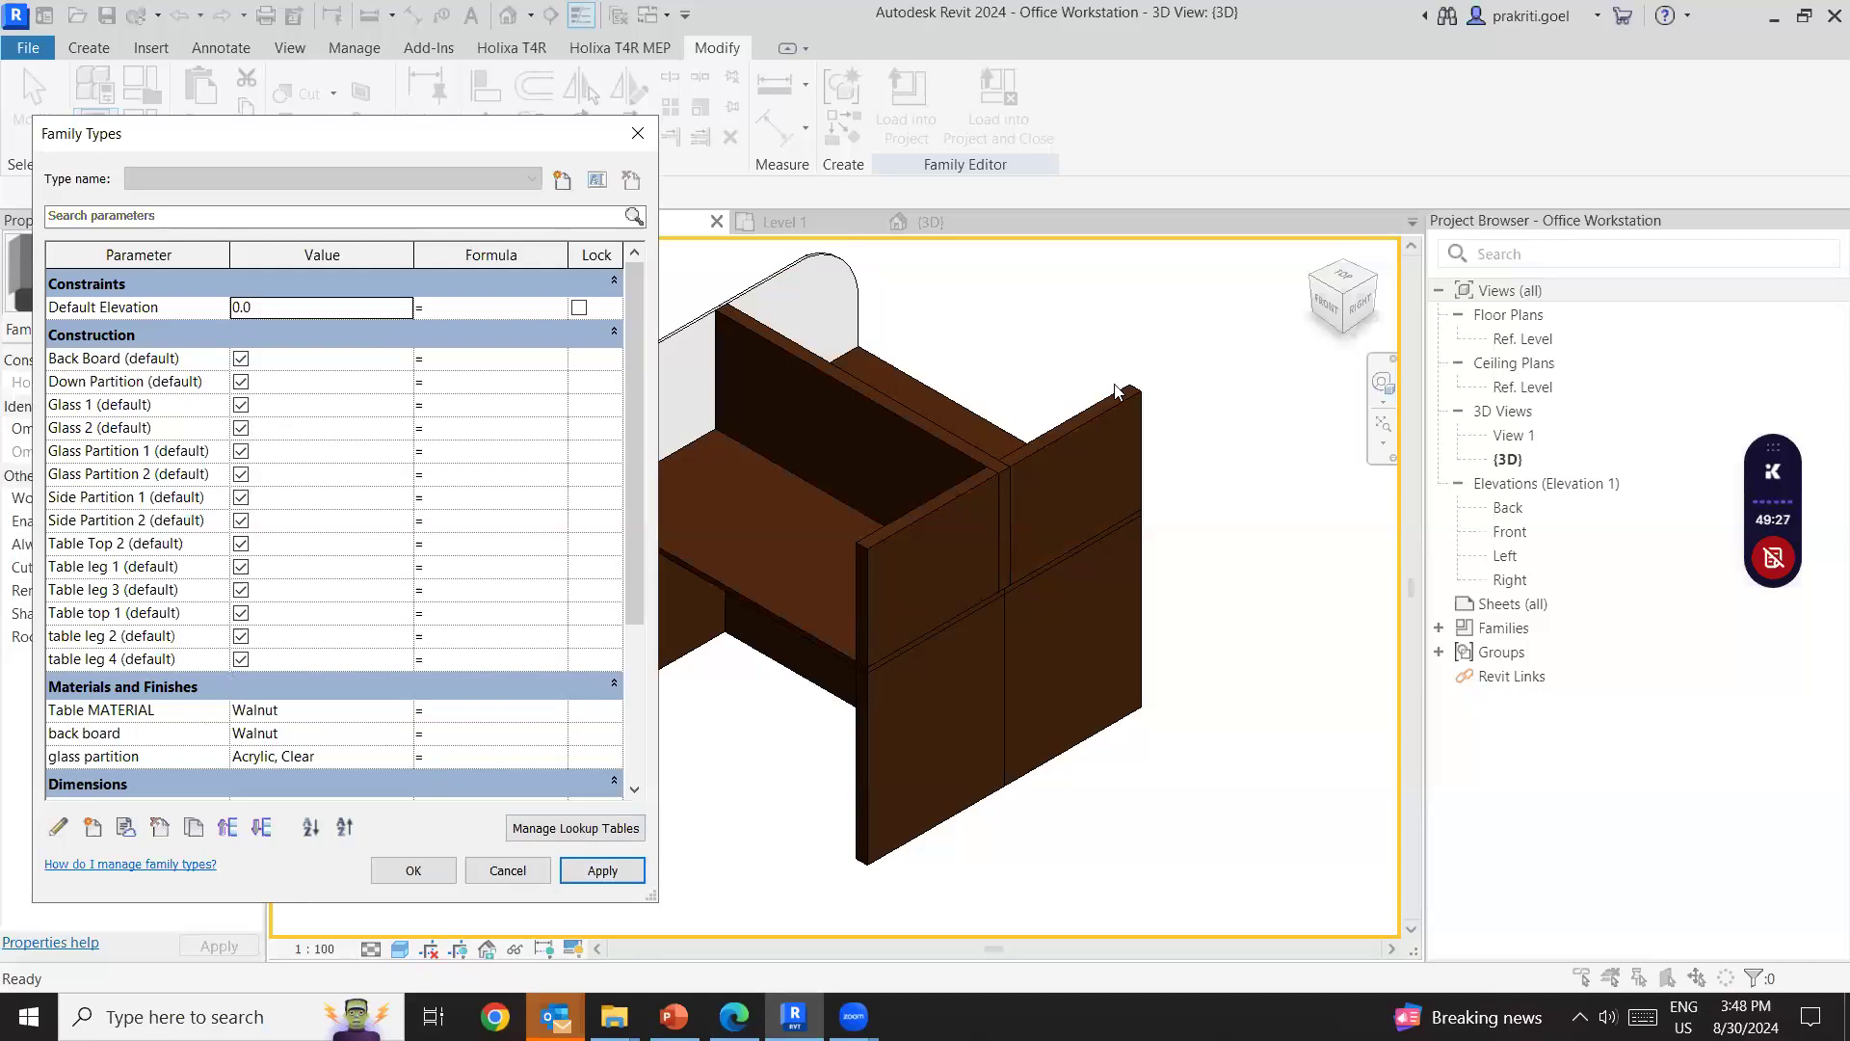
# Turn off table legs 2 and 4, Table Top 2 and Side Partition 2, applying the changes to the workstation.
pyautogui.scroll(-1, 169, 665)
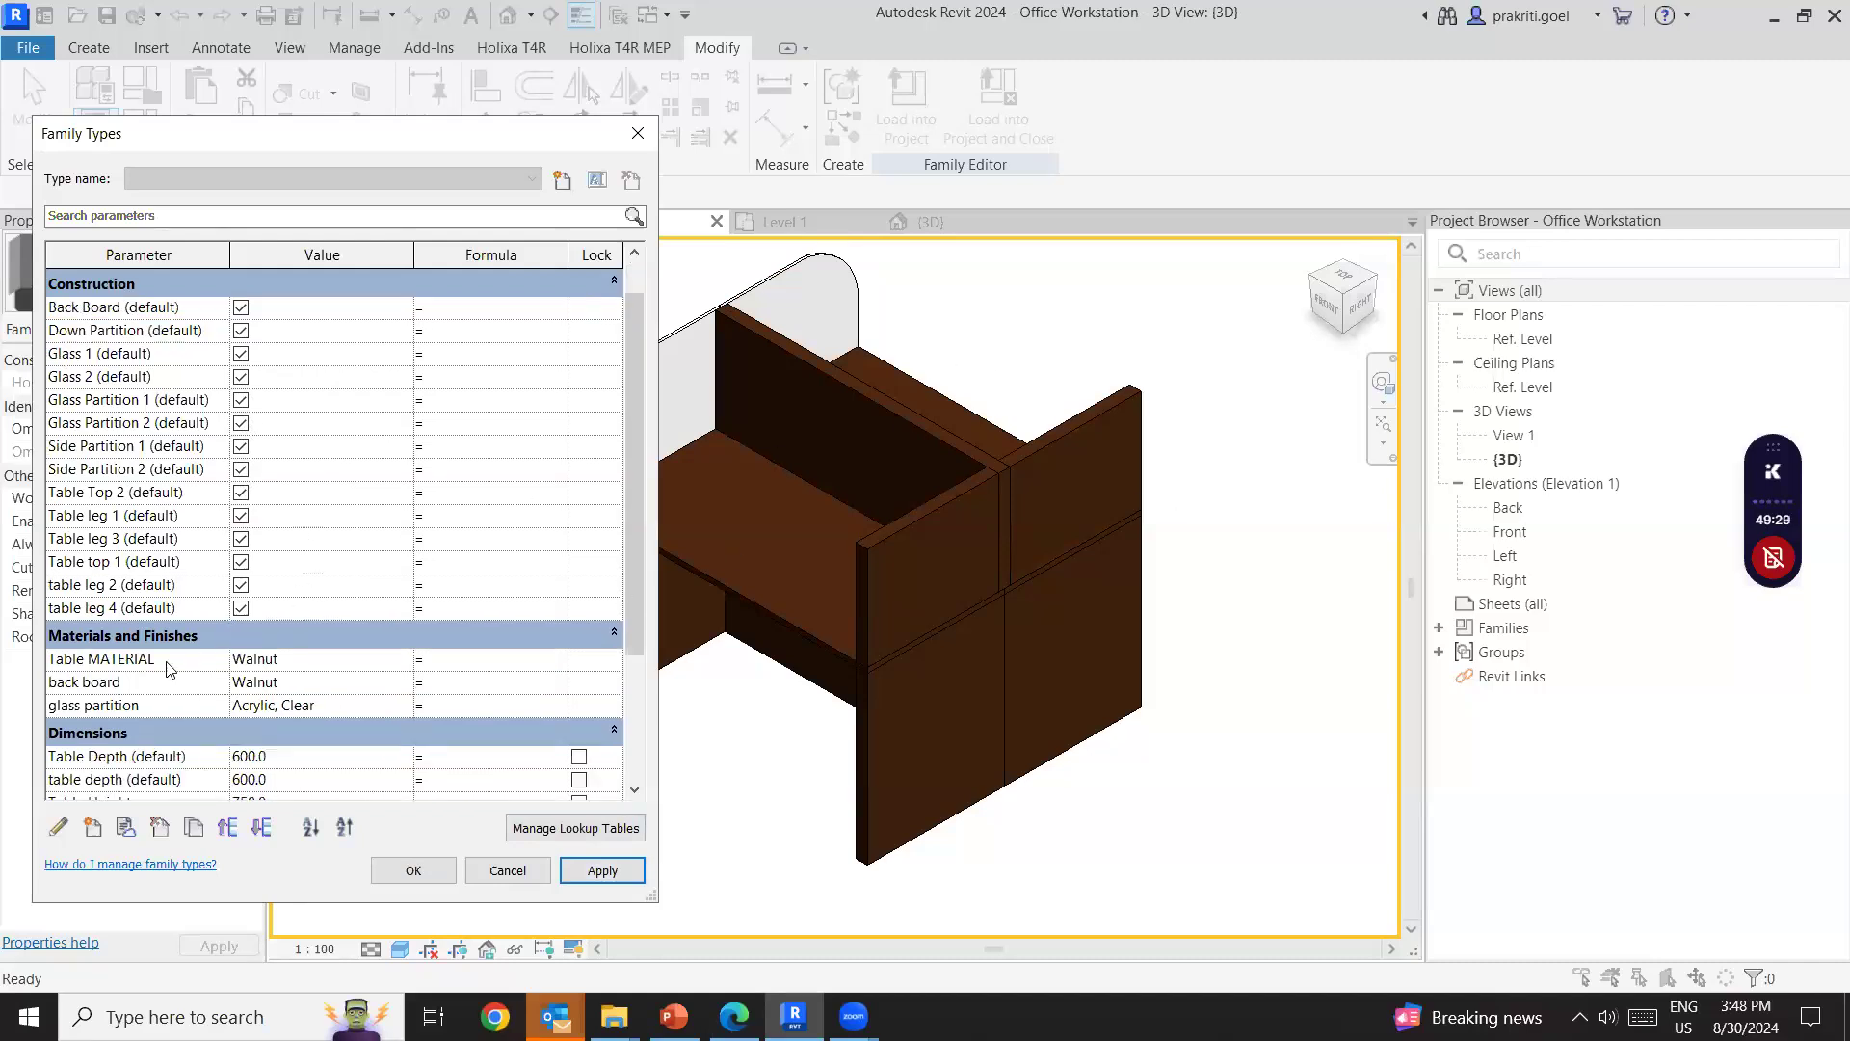
pyautogui.click(241, 608)
pyautogui.click(241, 585)
pyautogui.click(602, 870)
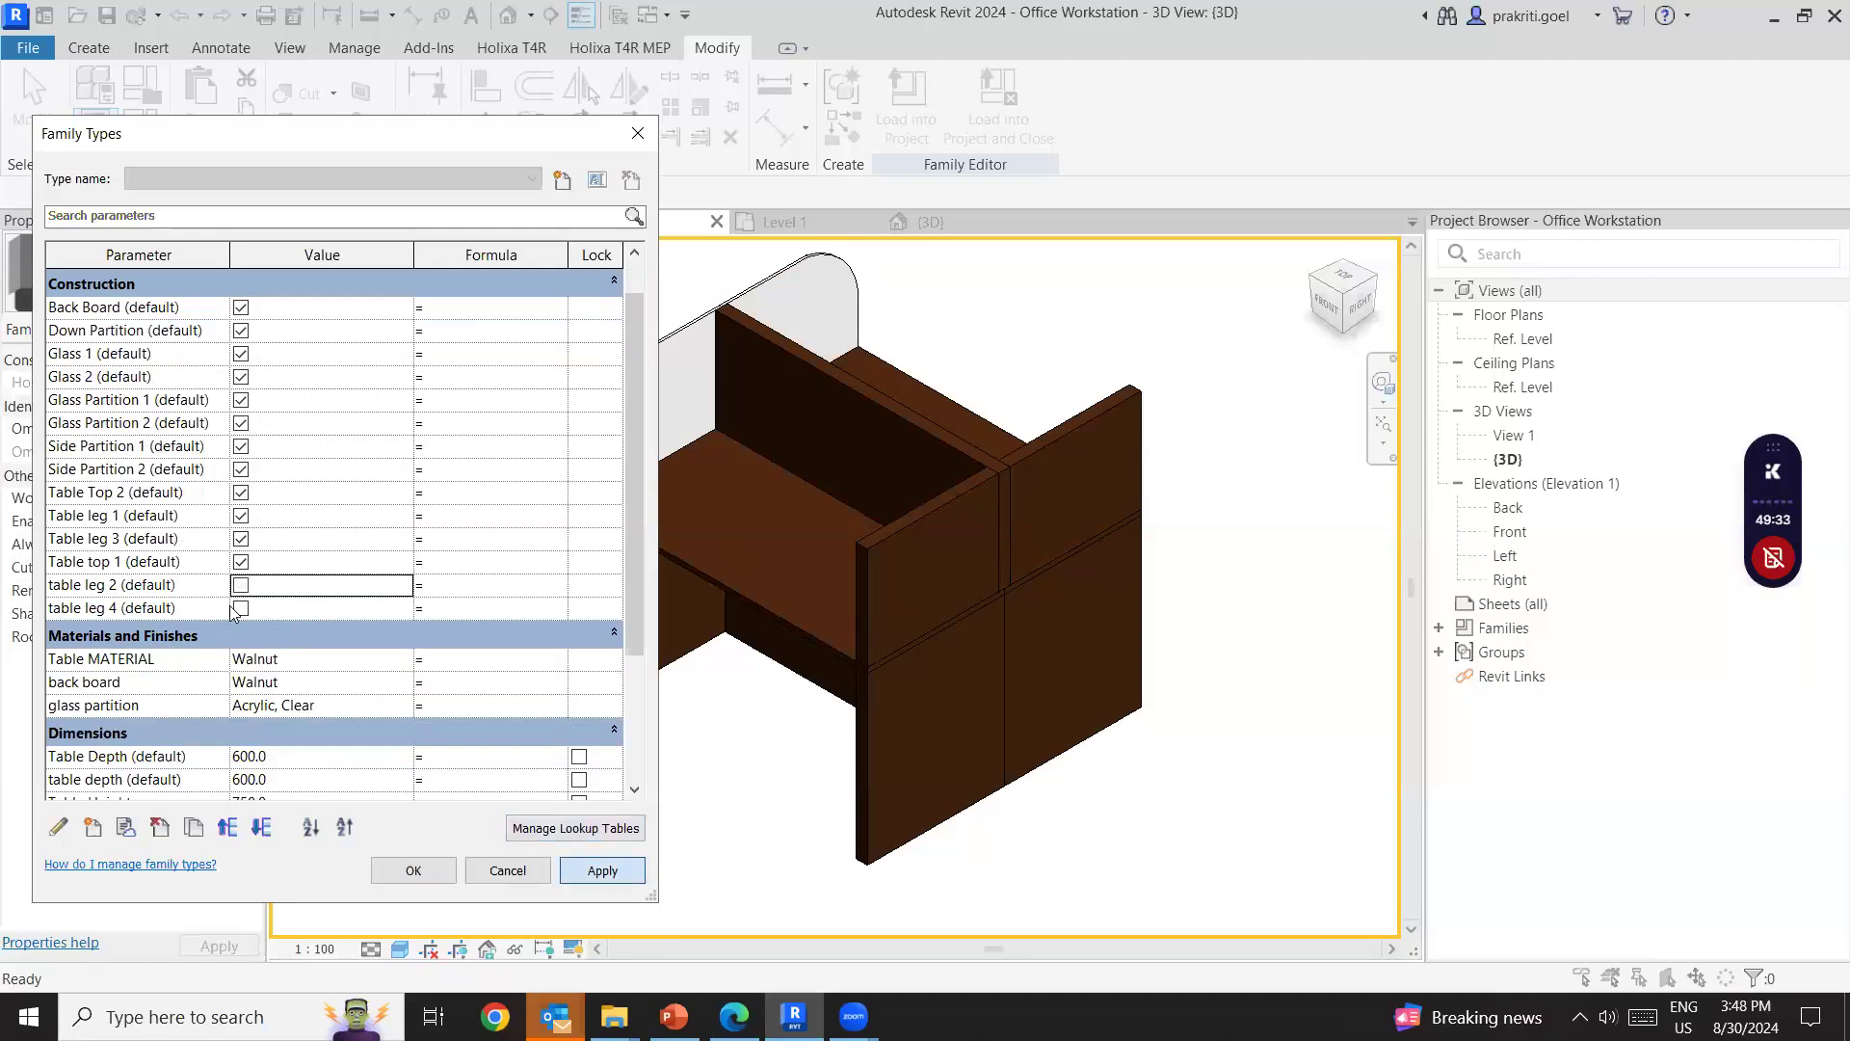
pyautogui.click(241, 493)
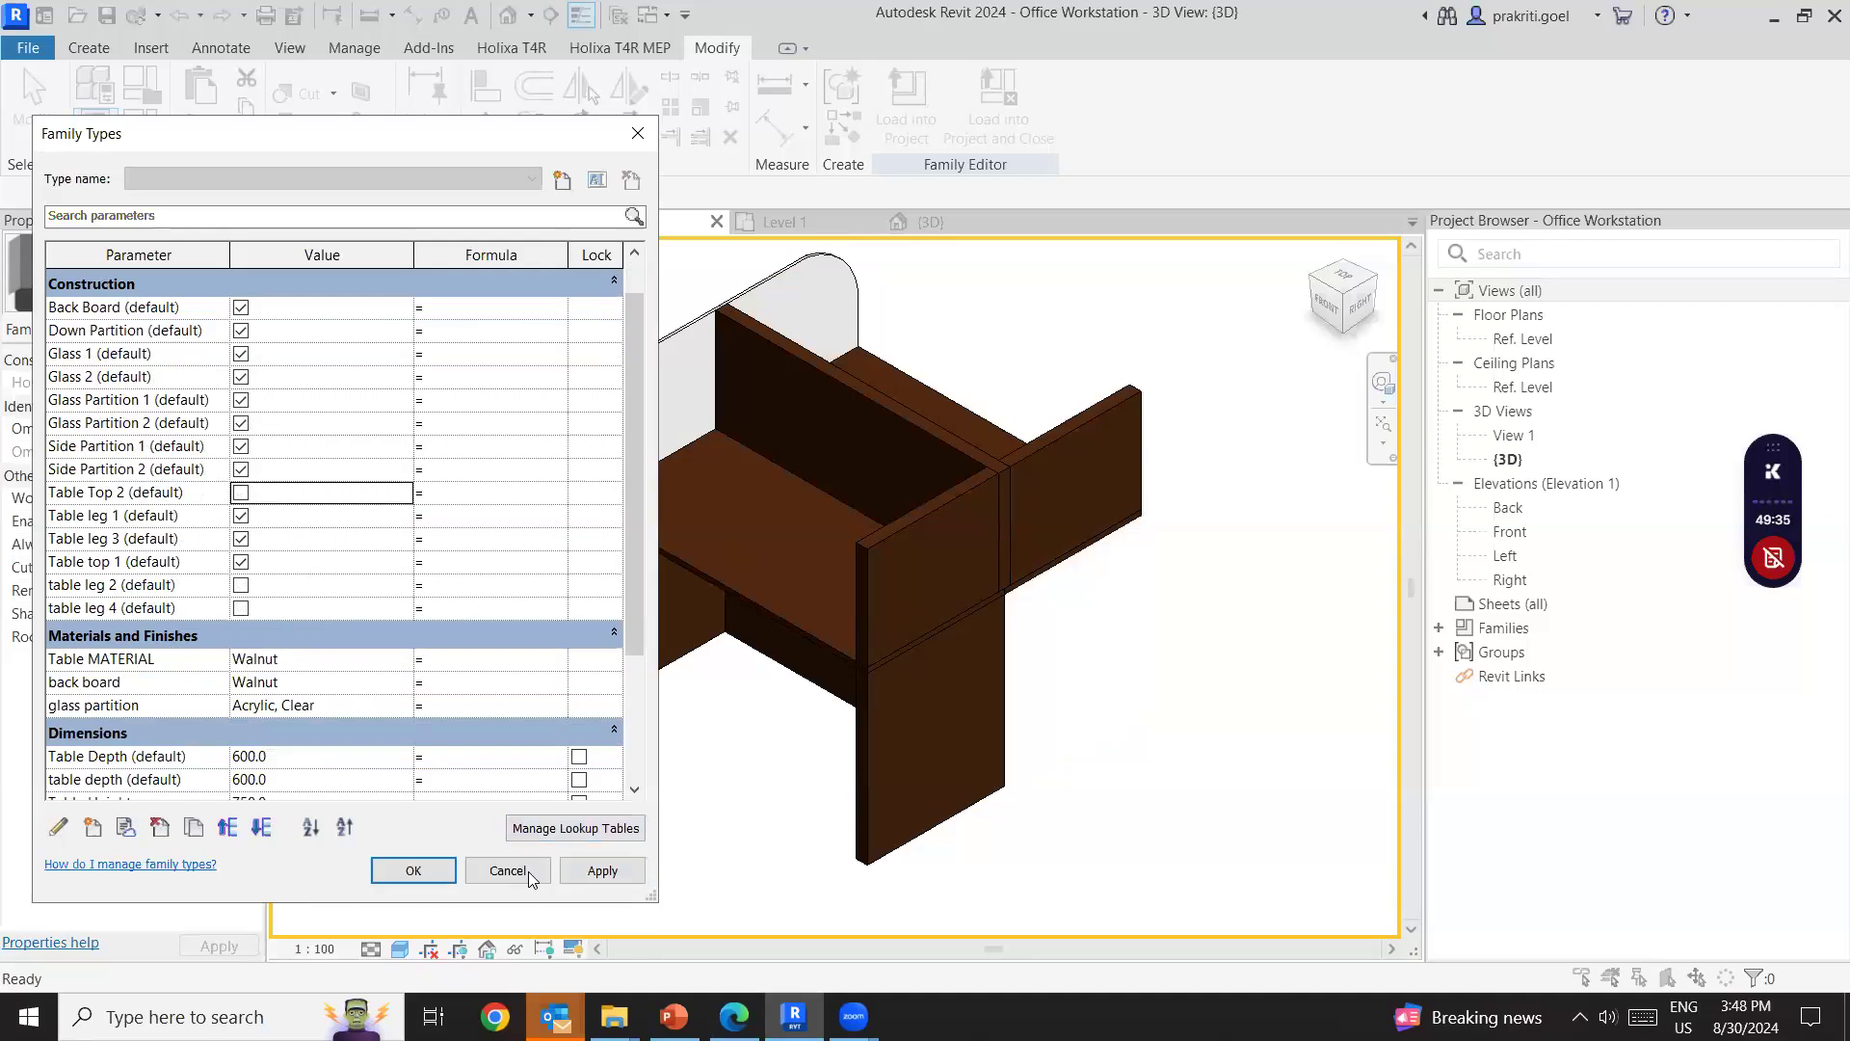
pyautogui.click(605, 873)
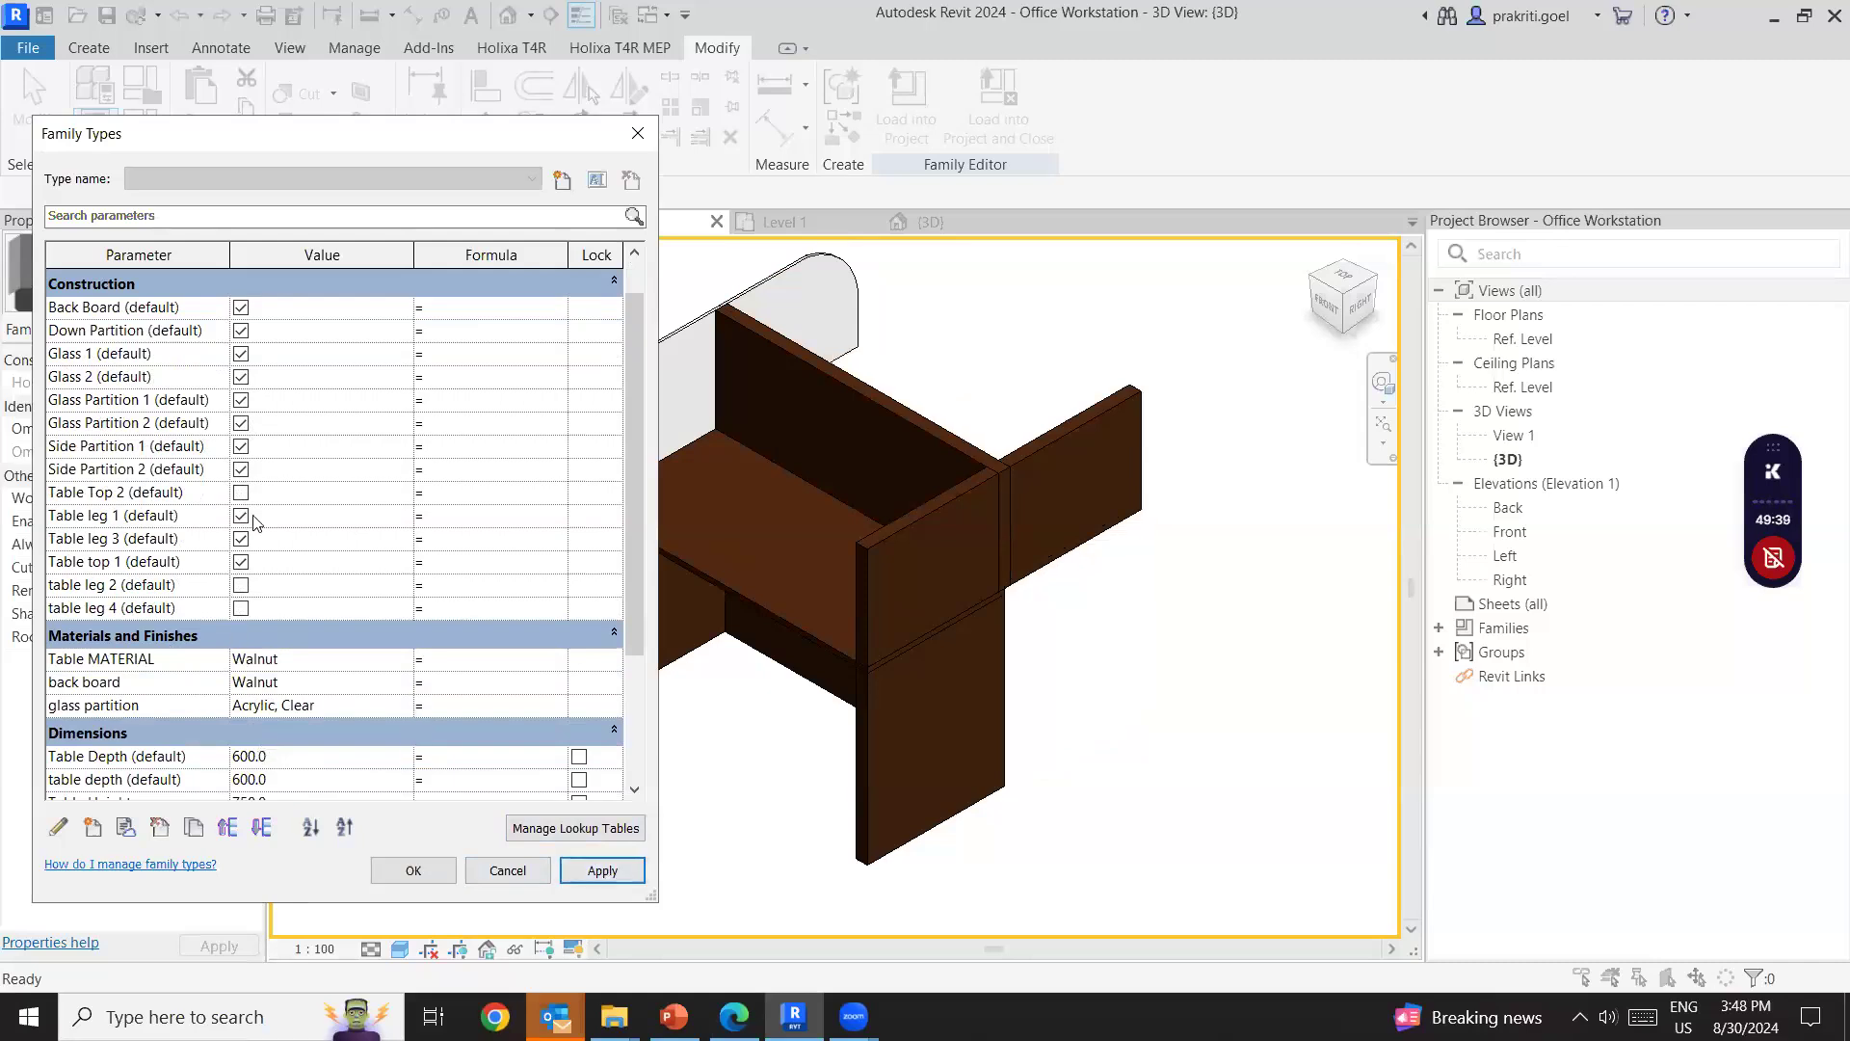
pyautogui.click(241, 469)
pyautogui.click(602, 870)
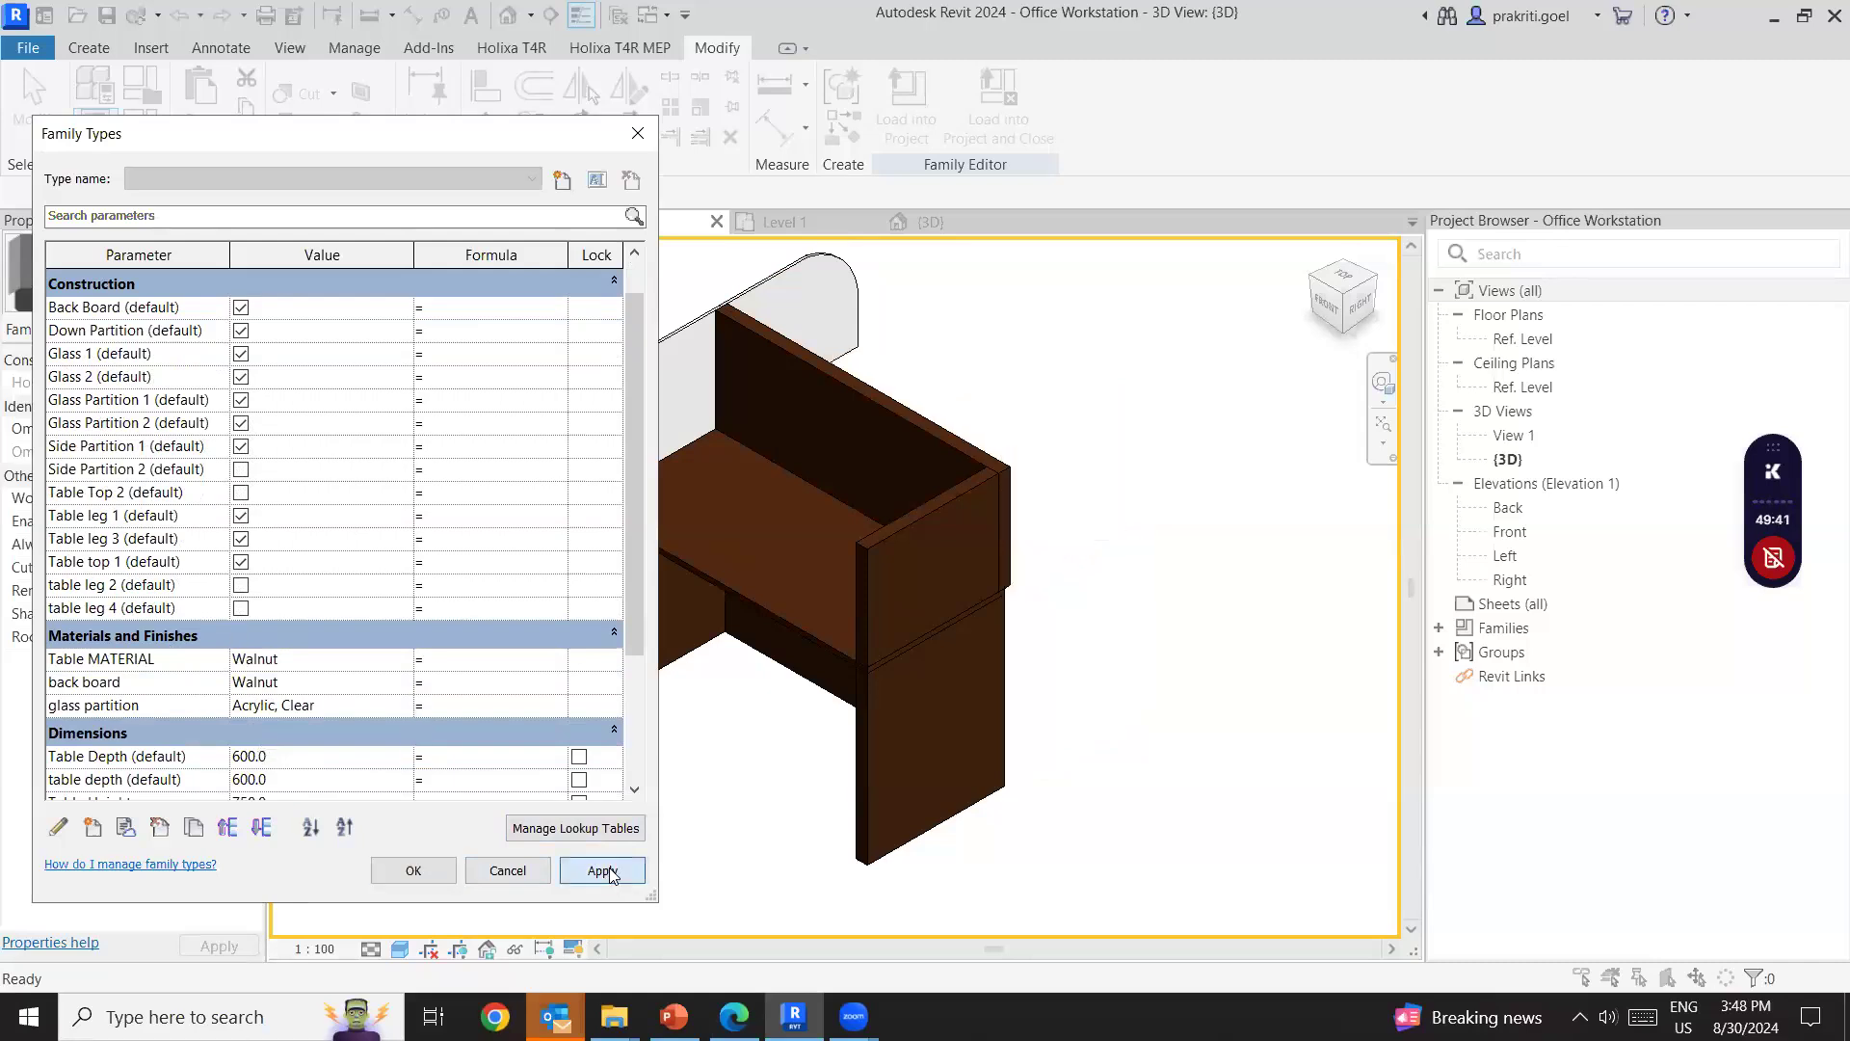
# Turn off Glass Partition 2, Back Board and Glass 2, keep Down Partition on, and accept the family type settings.
pyautogui.click(241, 423)
pyautogui.click(601, 873)
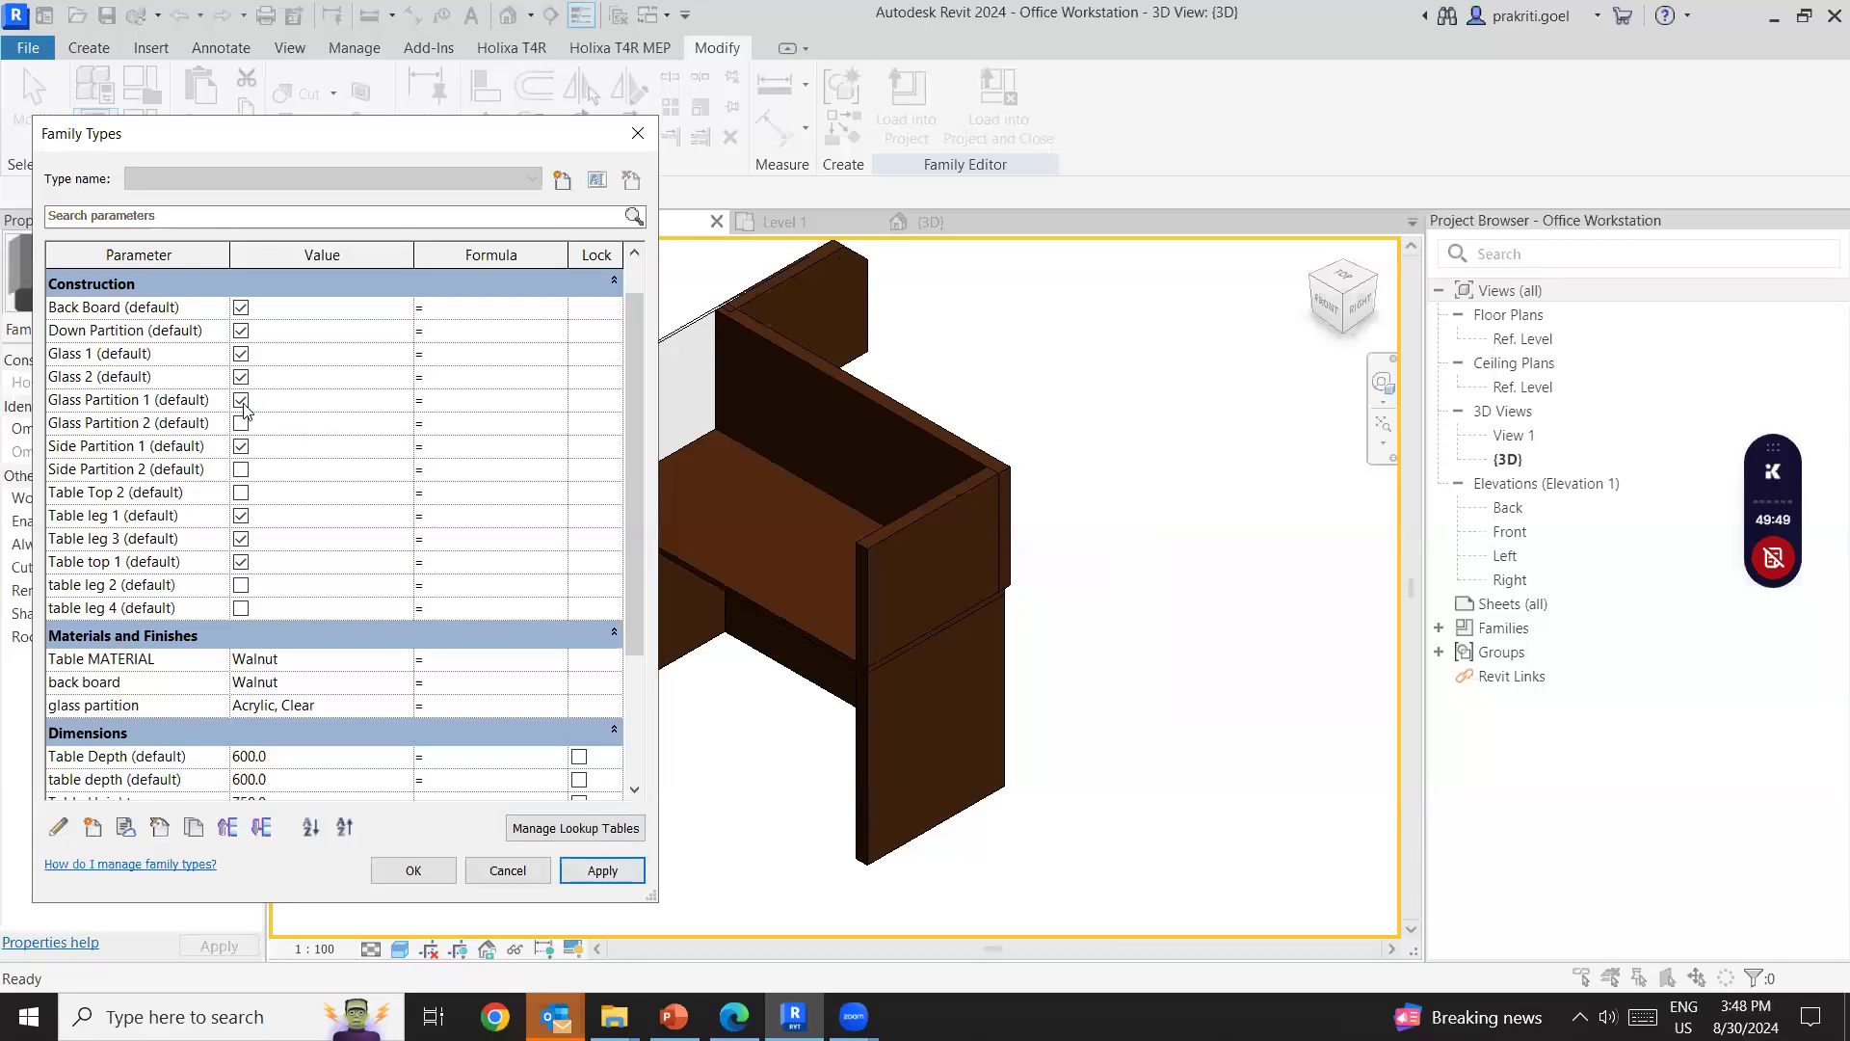
pyautogui.click(241, 331)
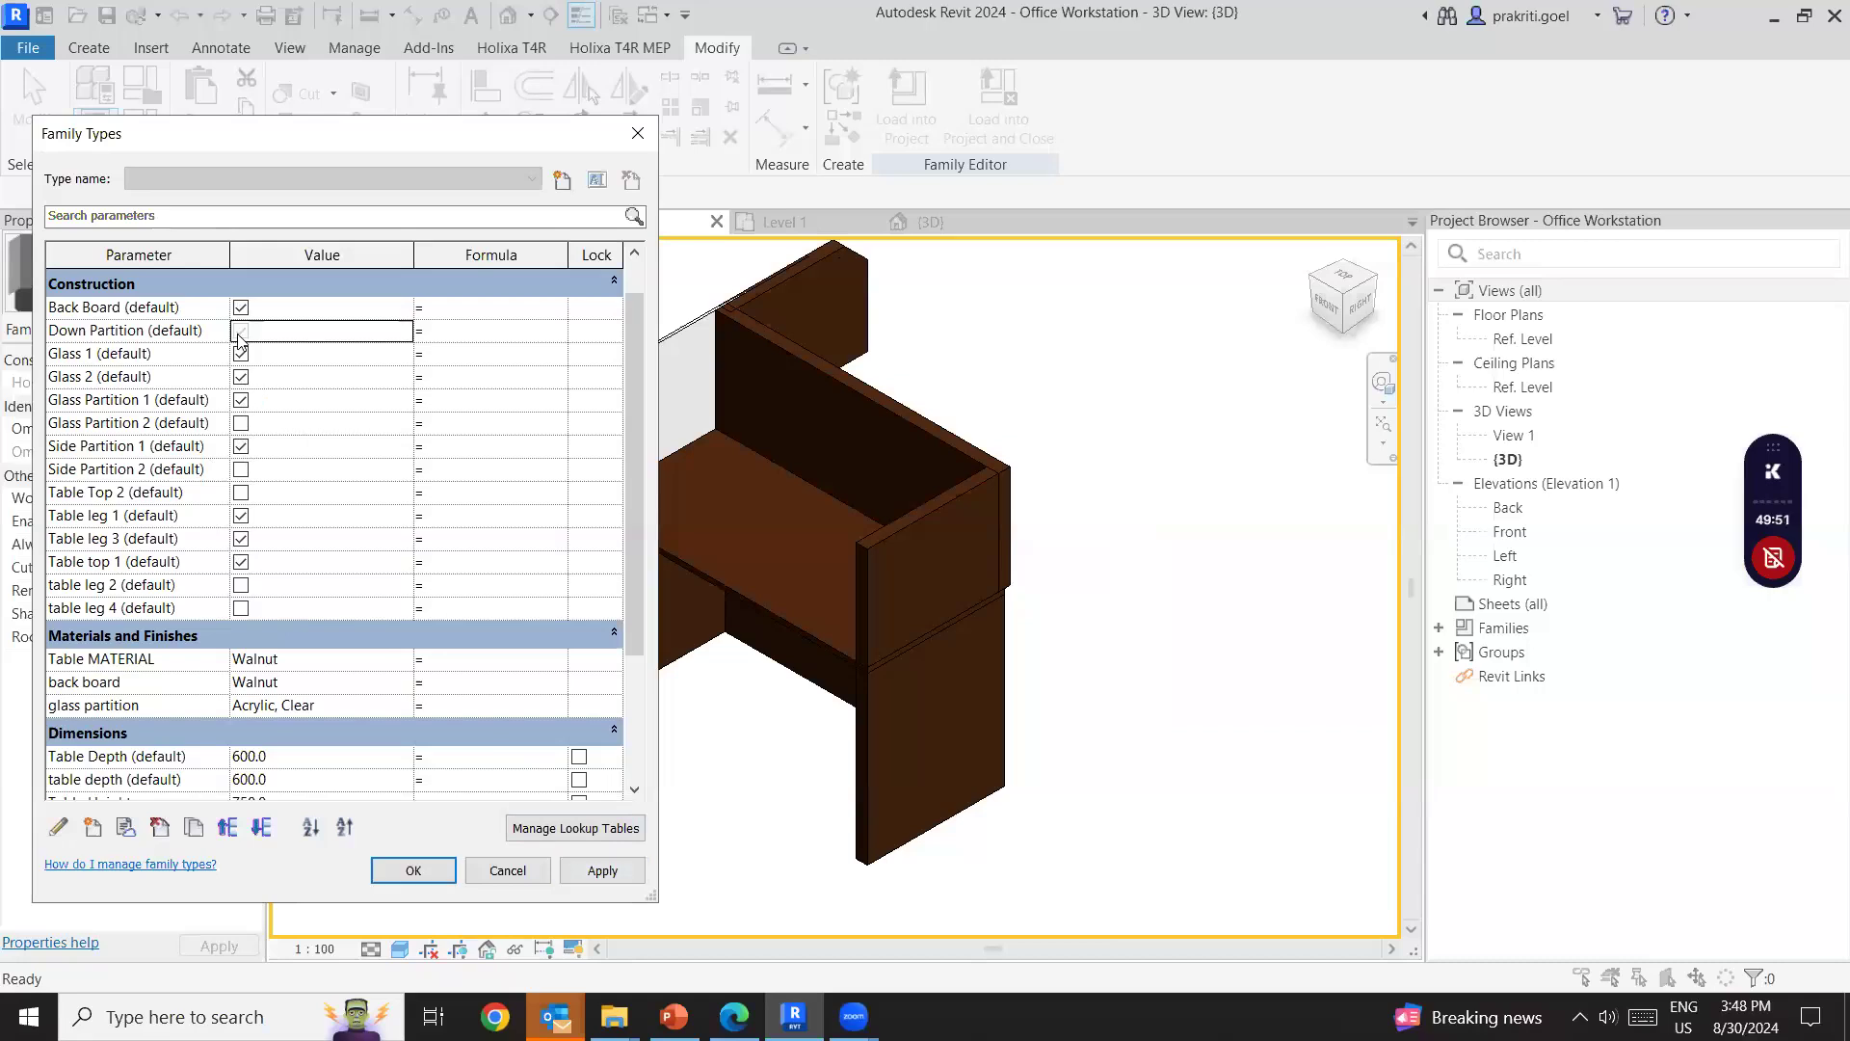
pyautogui.click(241, 308)
pyautogui.click(603, 870)
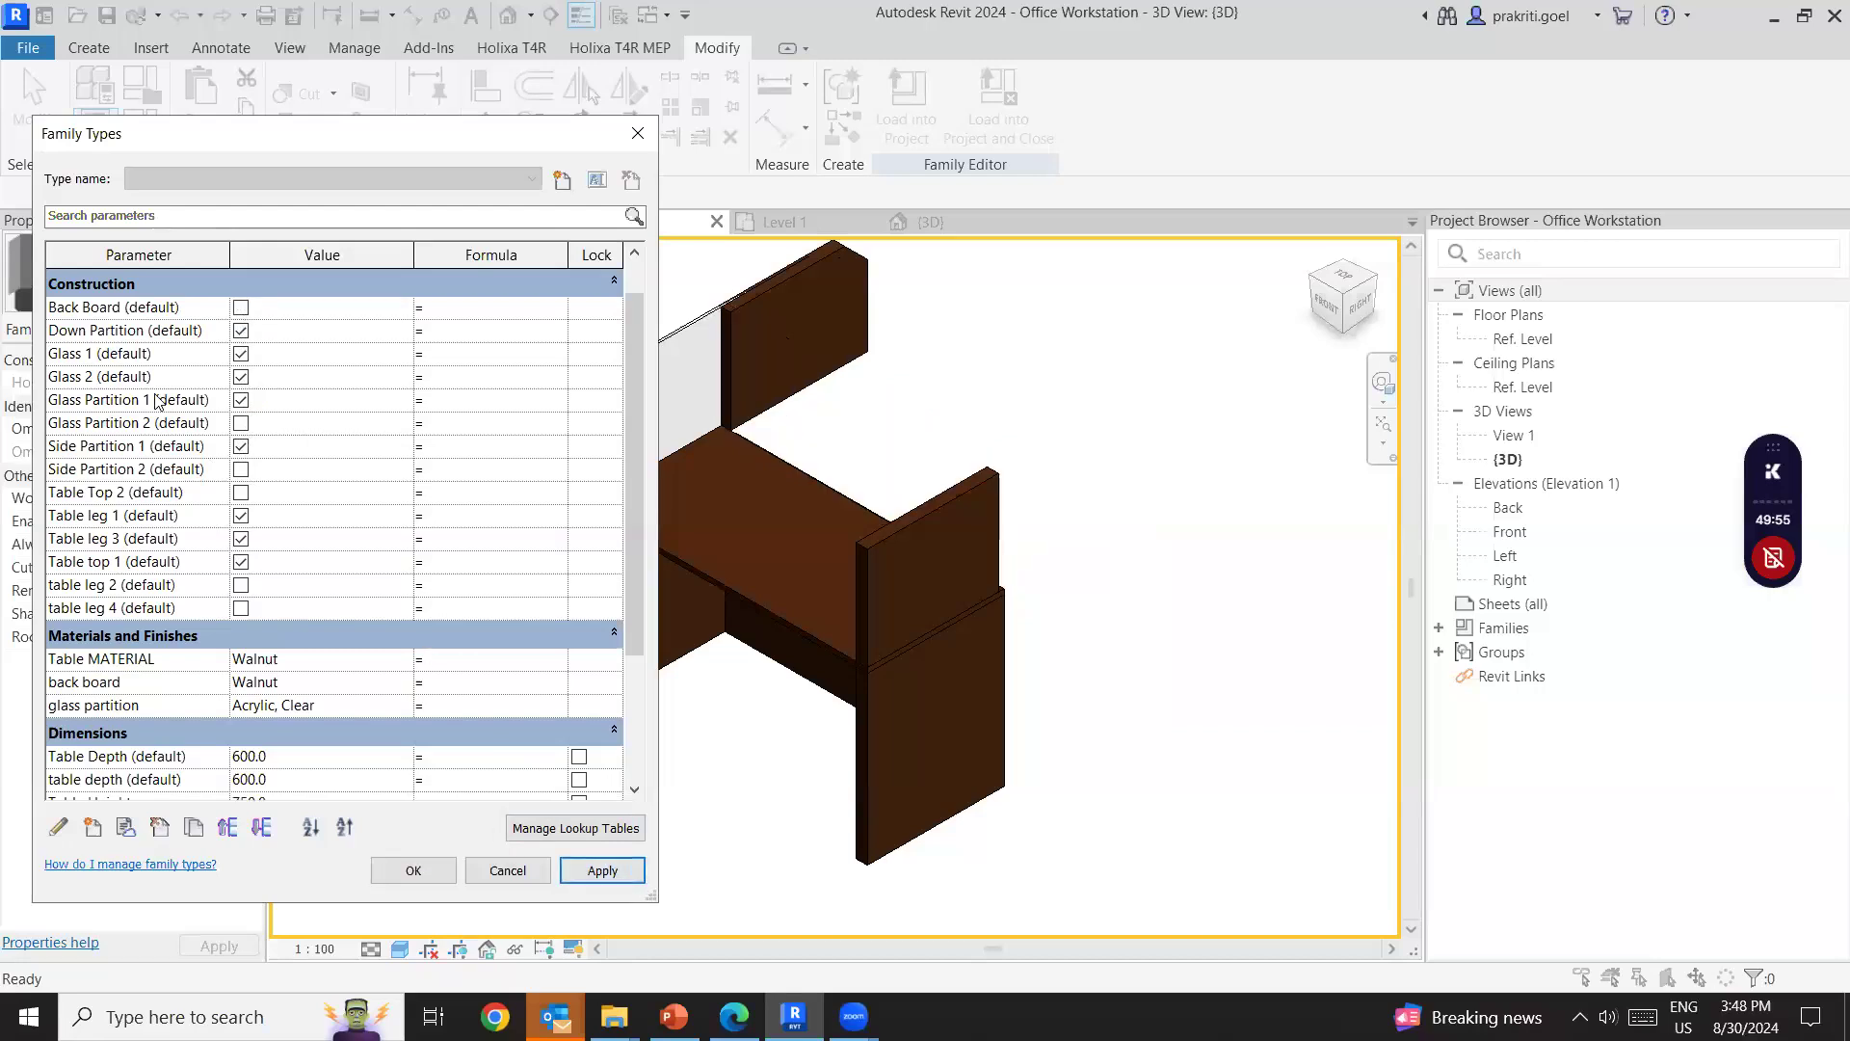
pyautogui.click(248, 379)
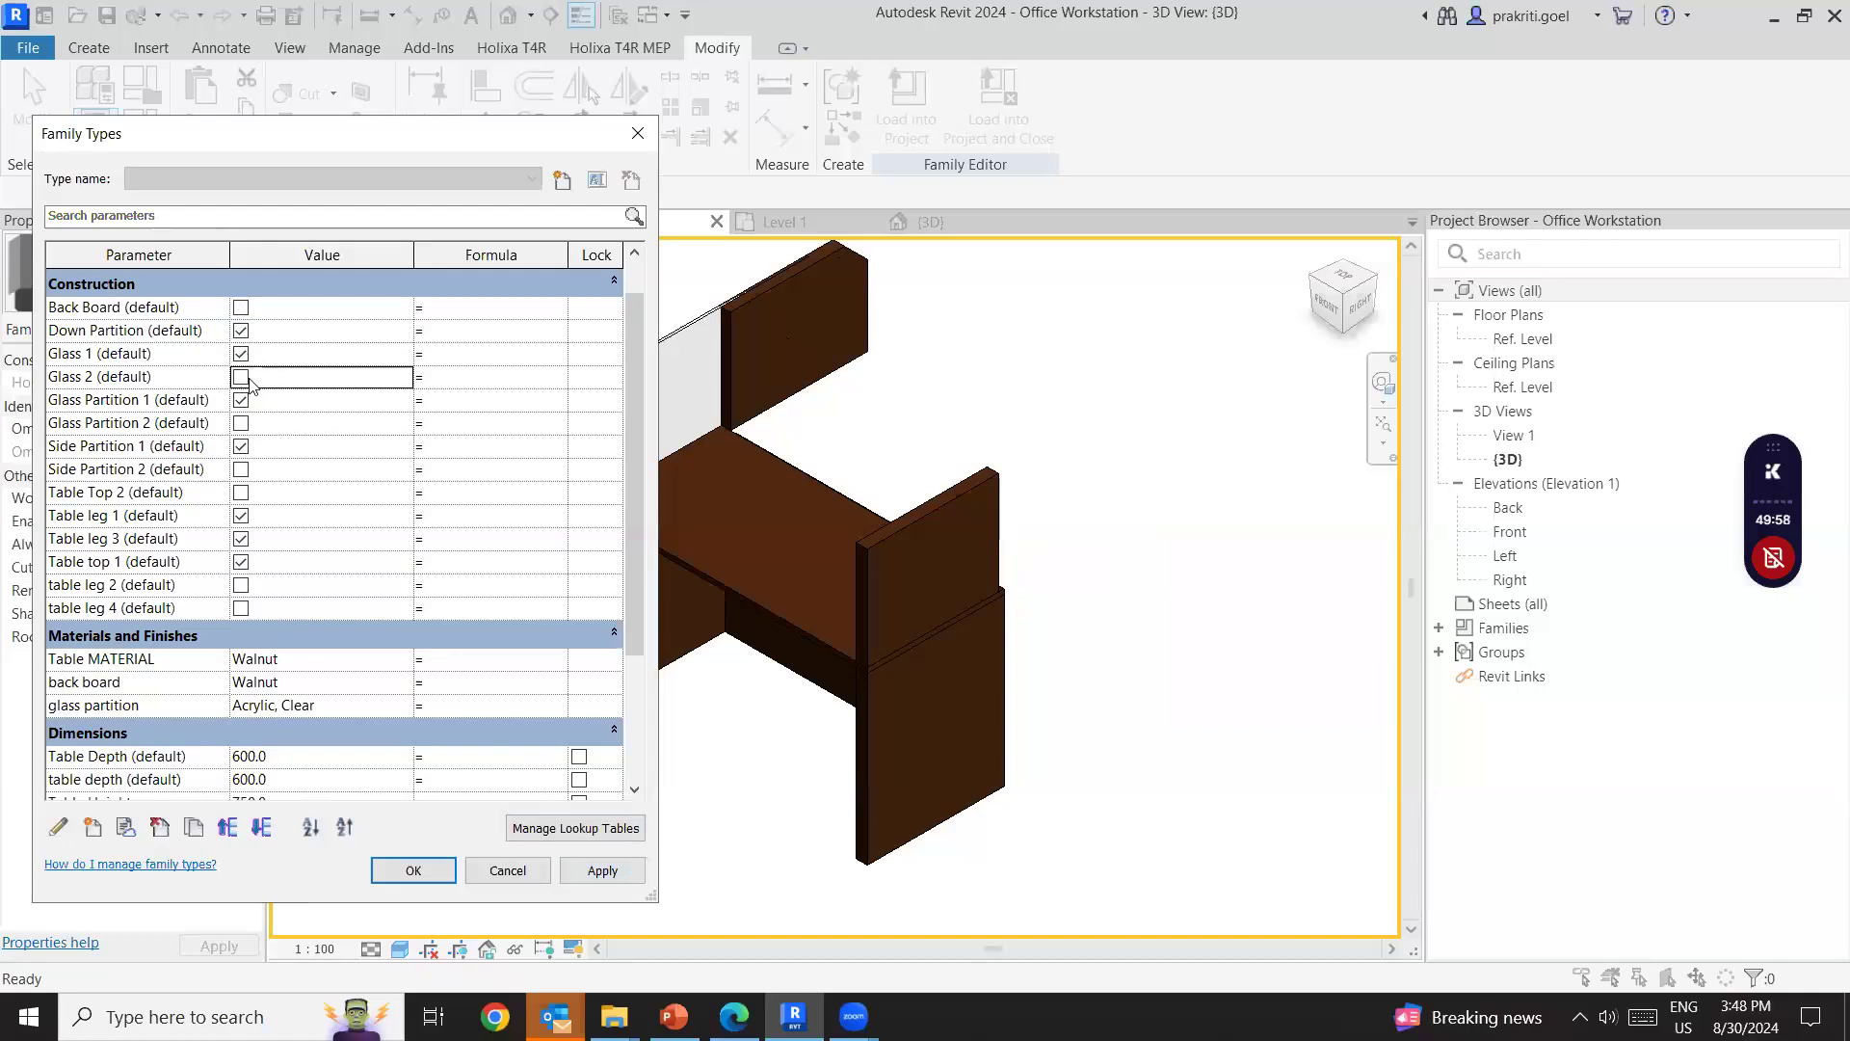
pyautogui.click(438, 869)
# Check which visibility parameter controls the rear side panel, and review the Side Partition 3 and 4 formulas in the family parameters.
pyautogui.click(822, 372)
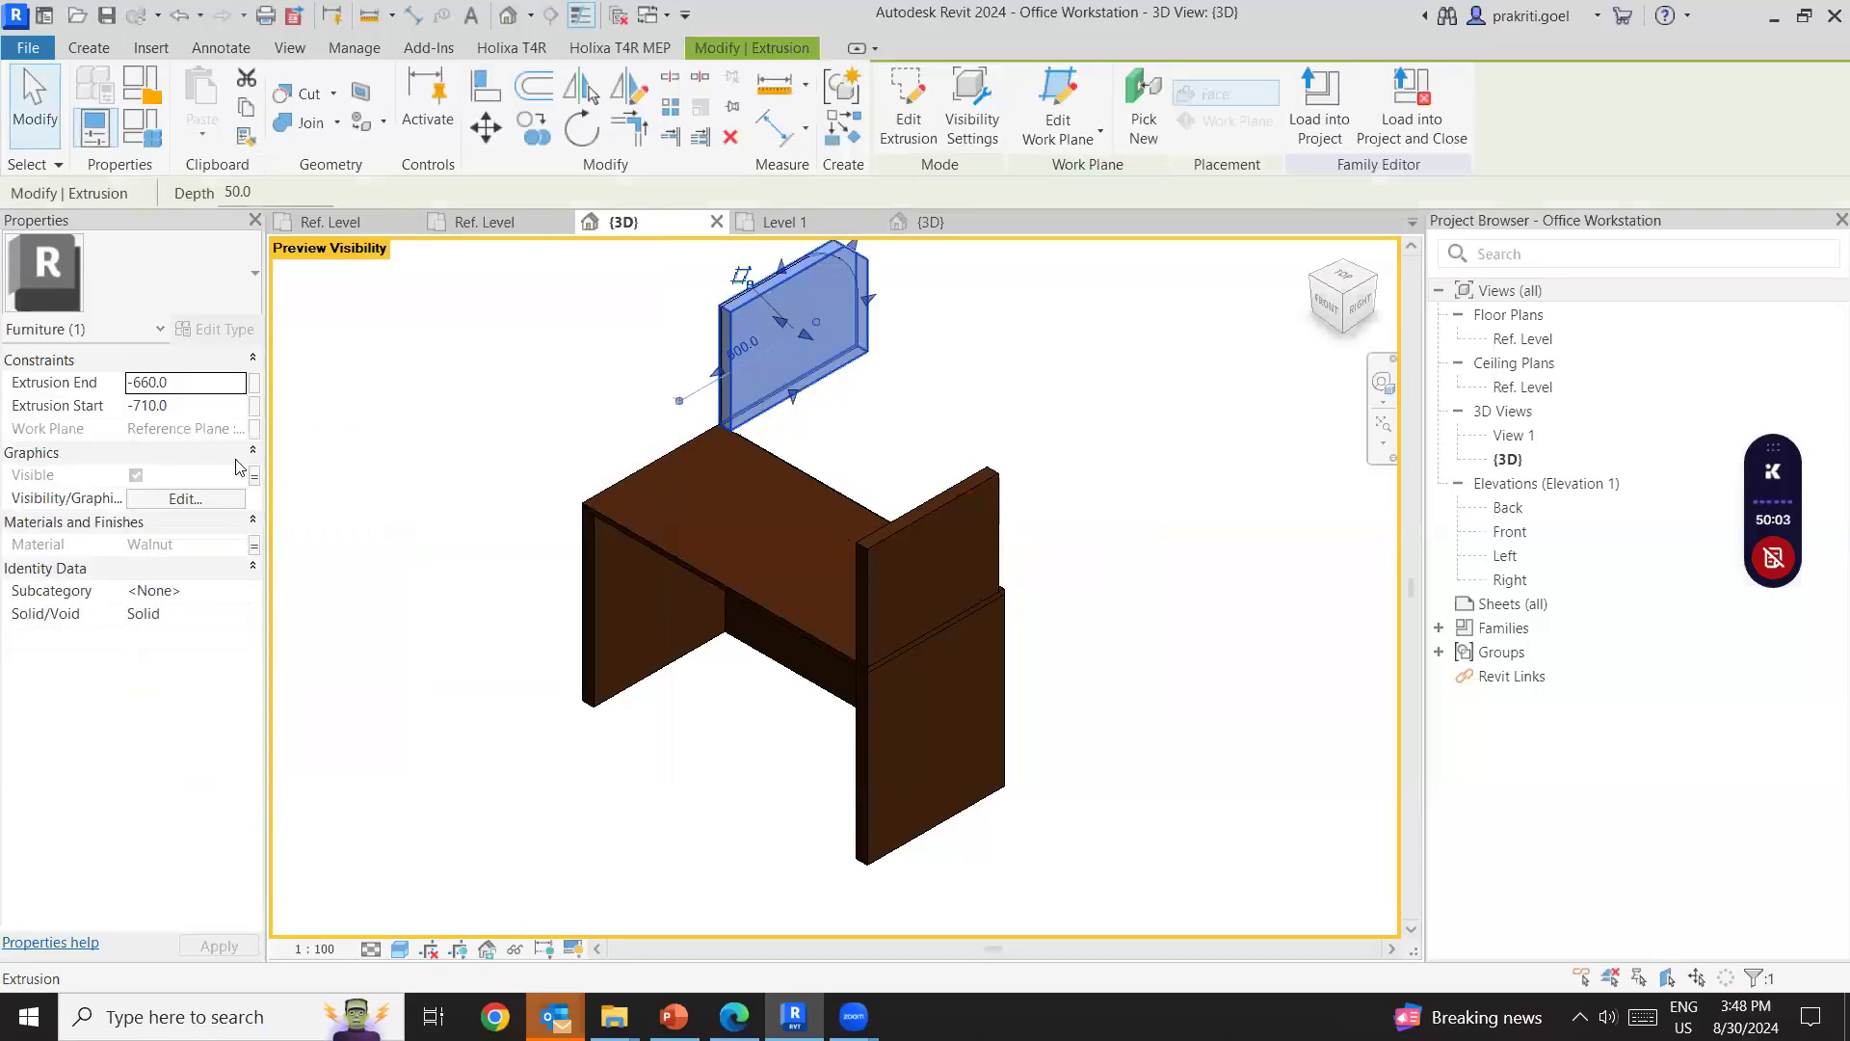
pyautogui.click(255, 476)
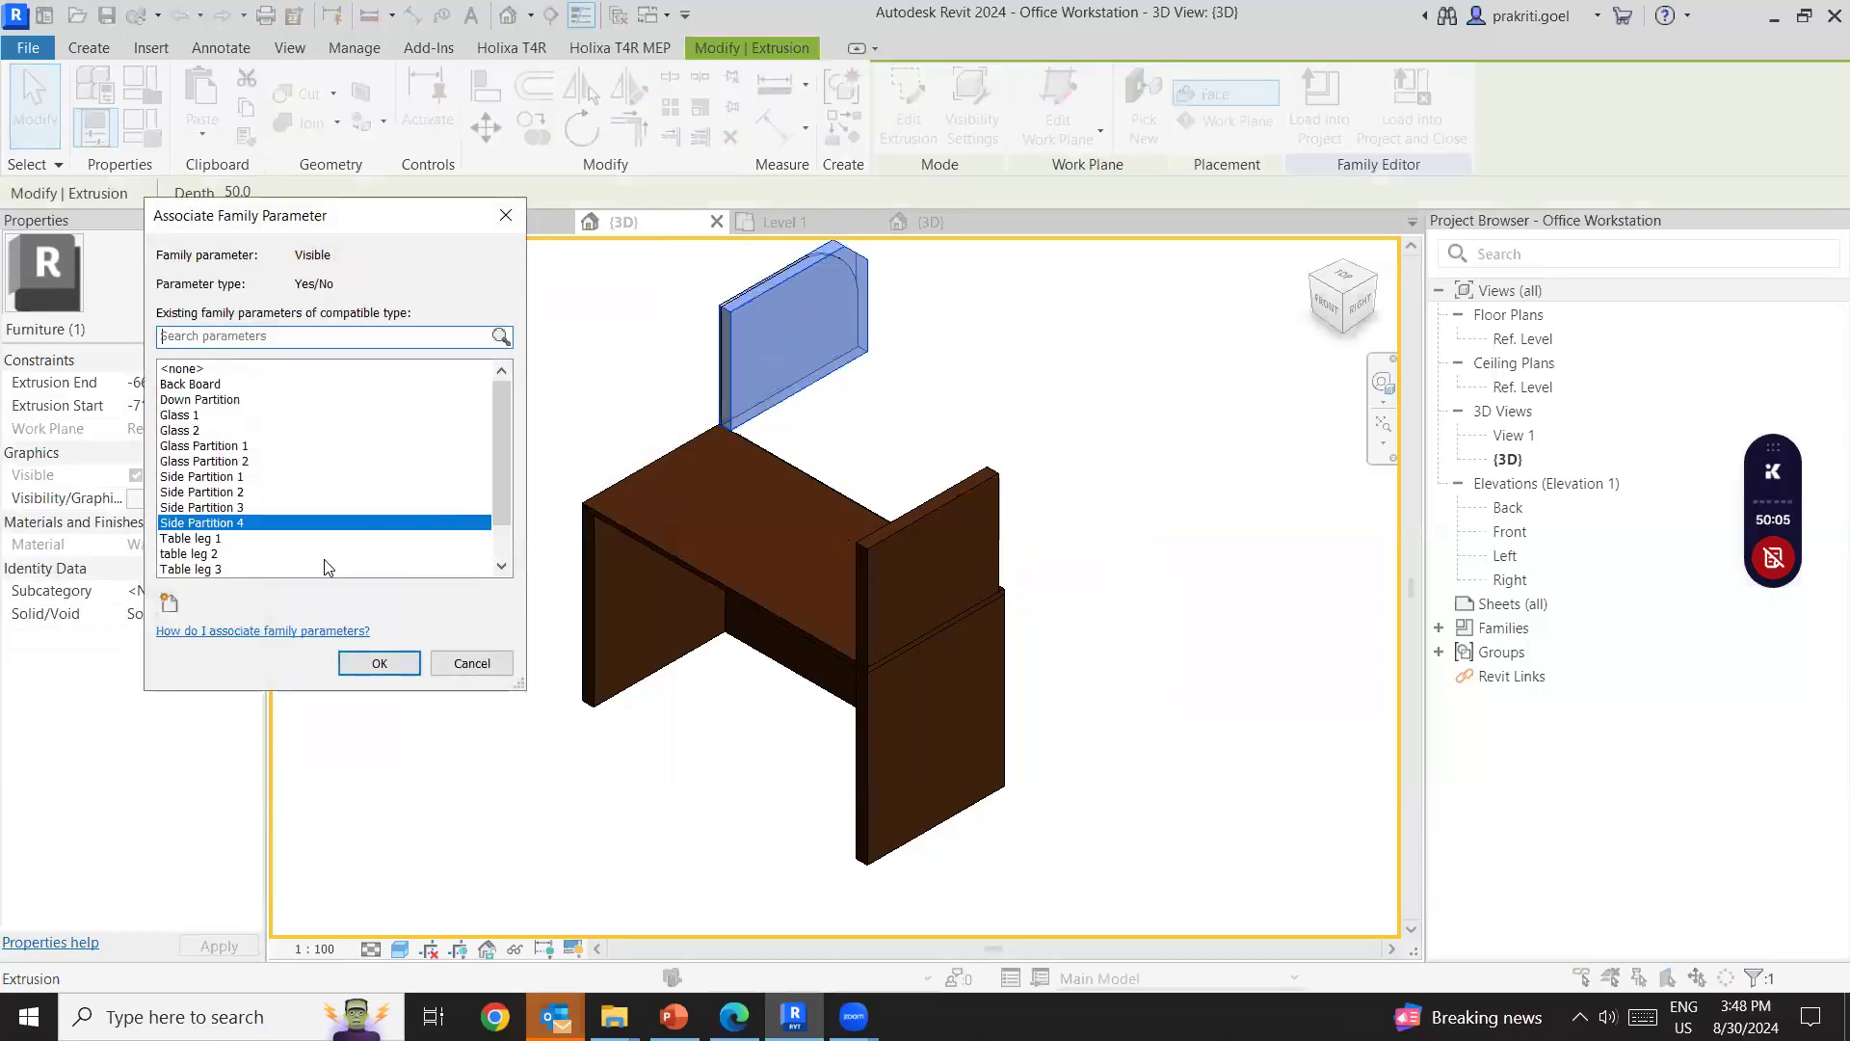
pyautogui.click(502, 216)
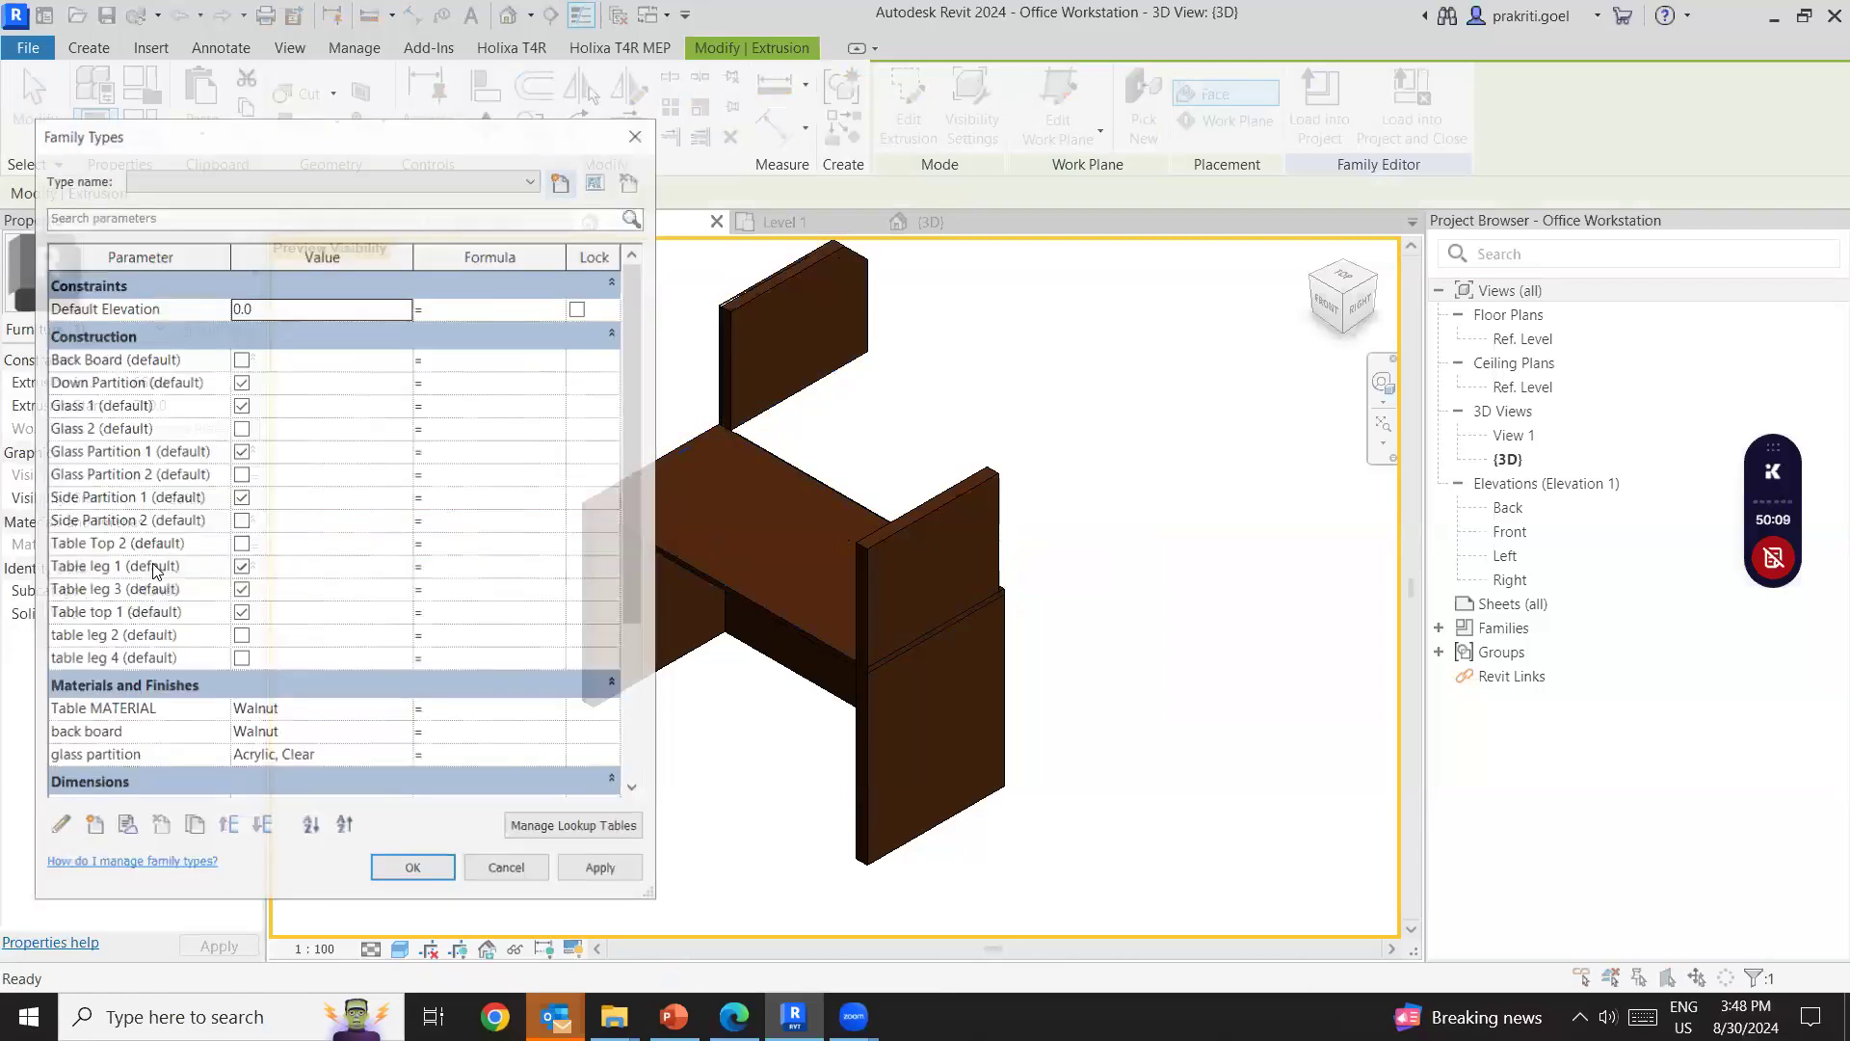
pyautogui.scroll(-2, 153, 570)
pyautogui.scroll(-2, 102, 663)
pyautogui.scroll(2, 102, 663)
pyautogui.scroll(-2, 102, 663)
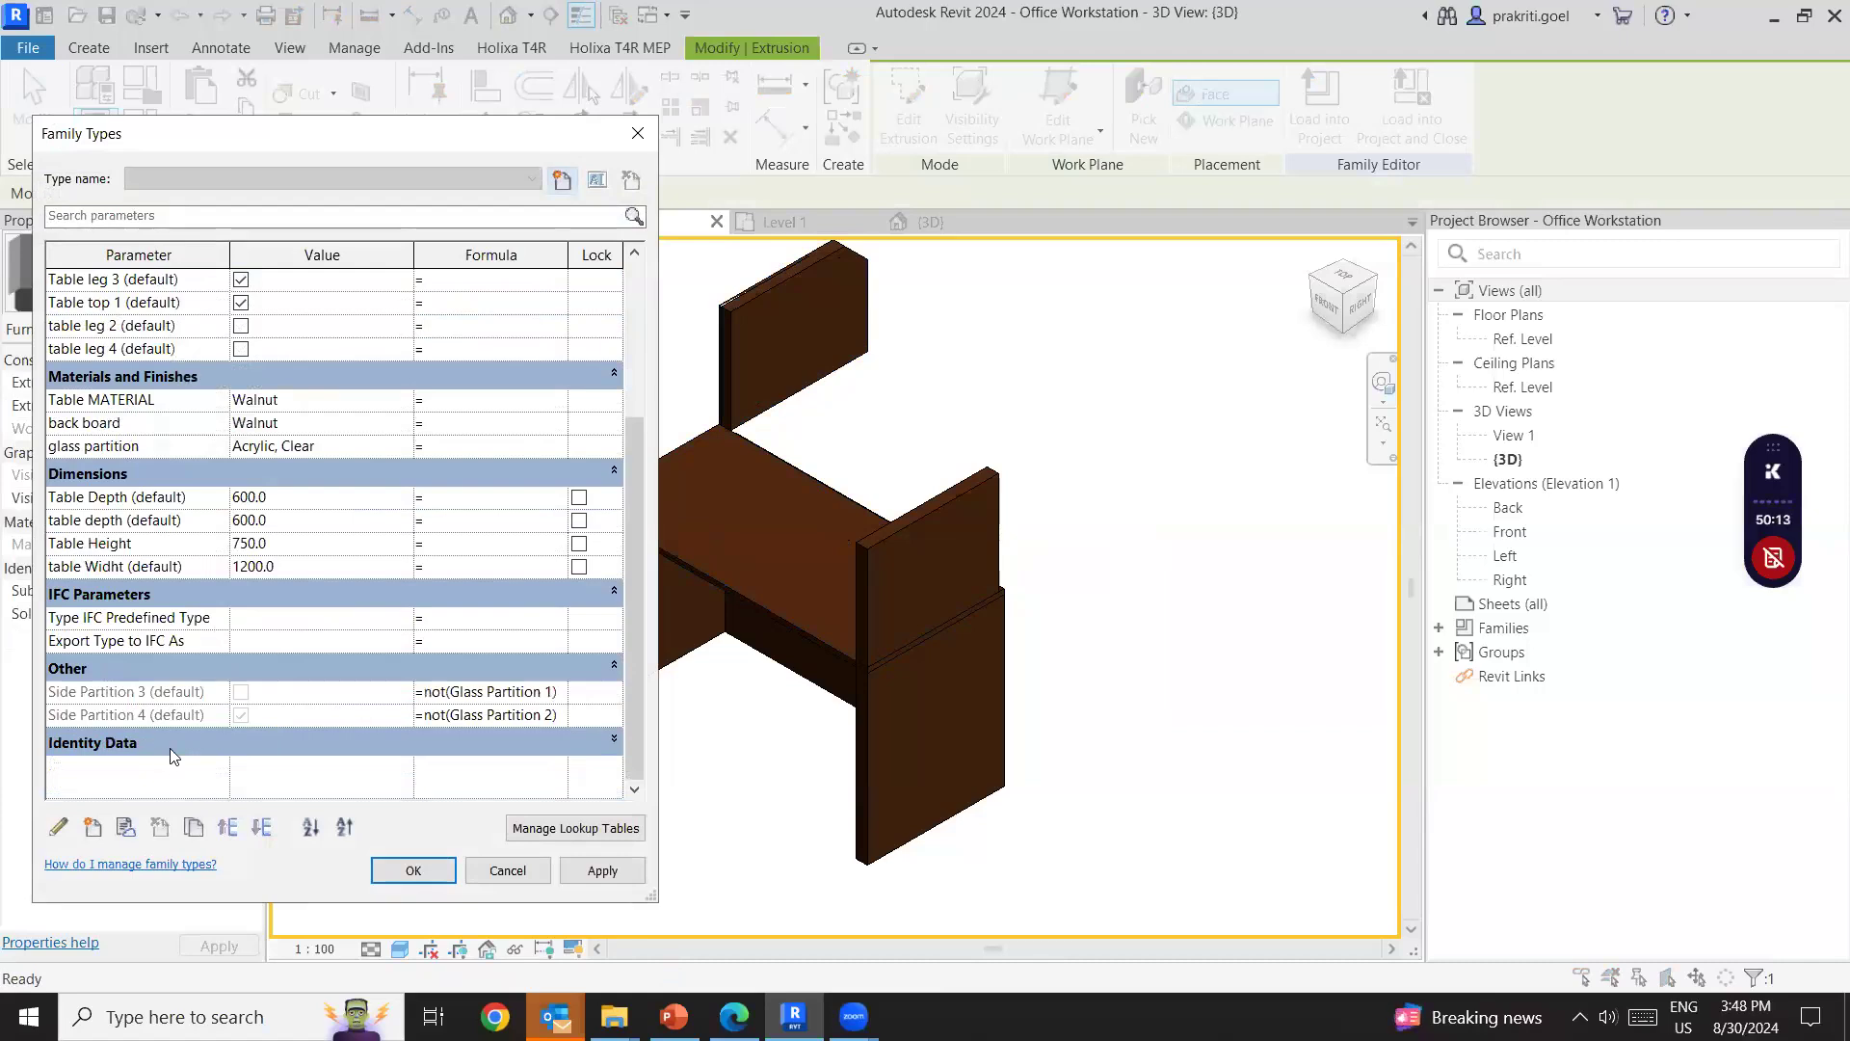
# Turn off Glass Partition 1 and apply the change to the workstation.
pyautogui.scroll(5, 162, 634)
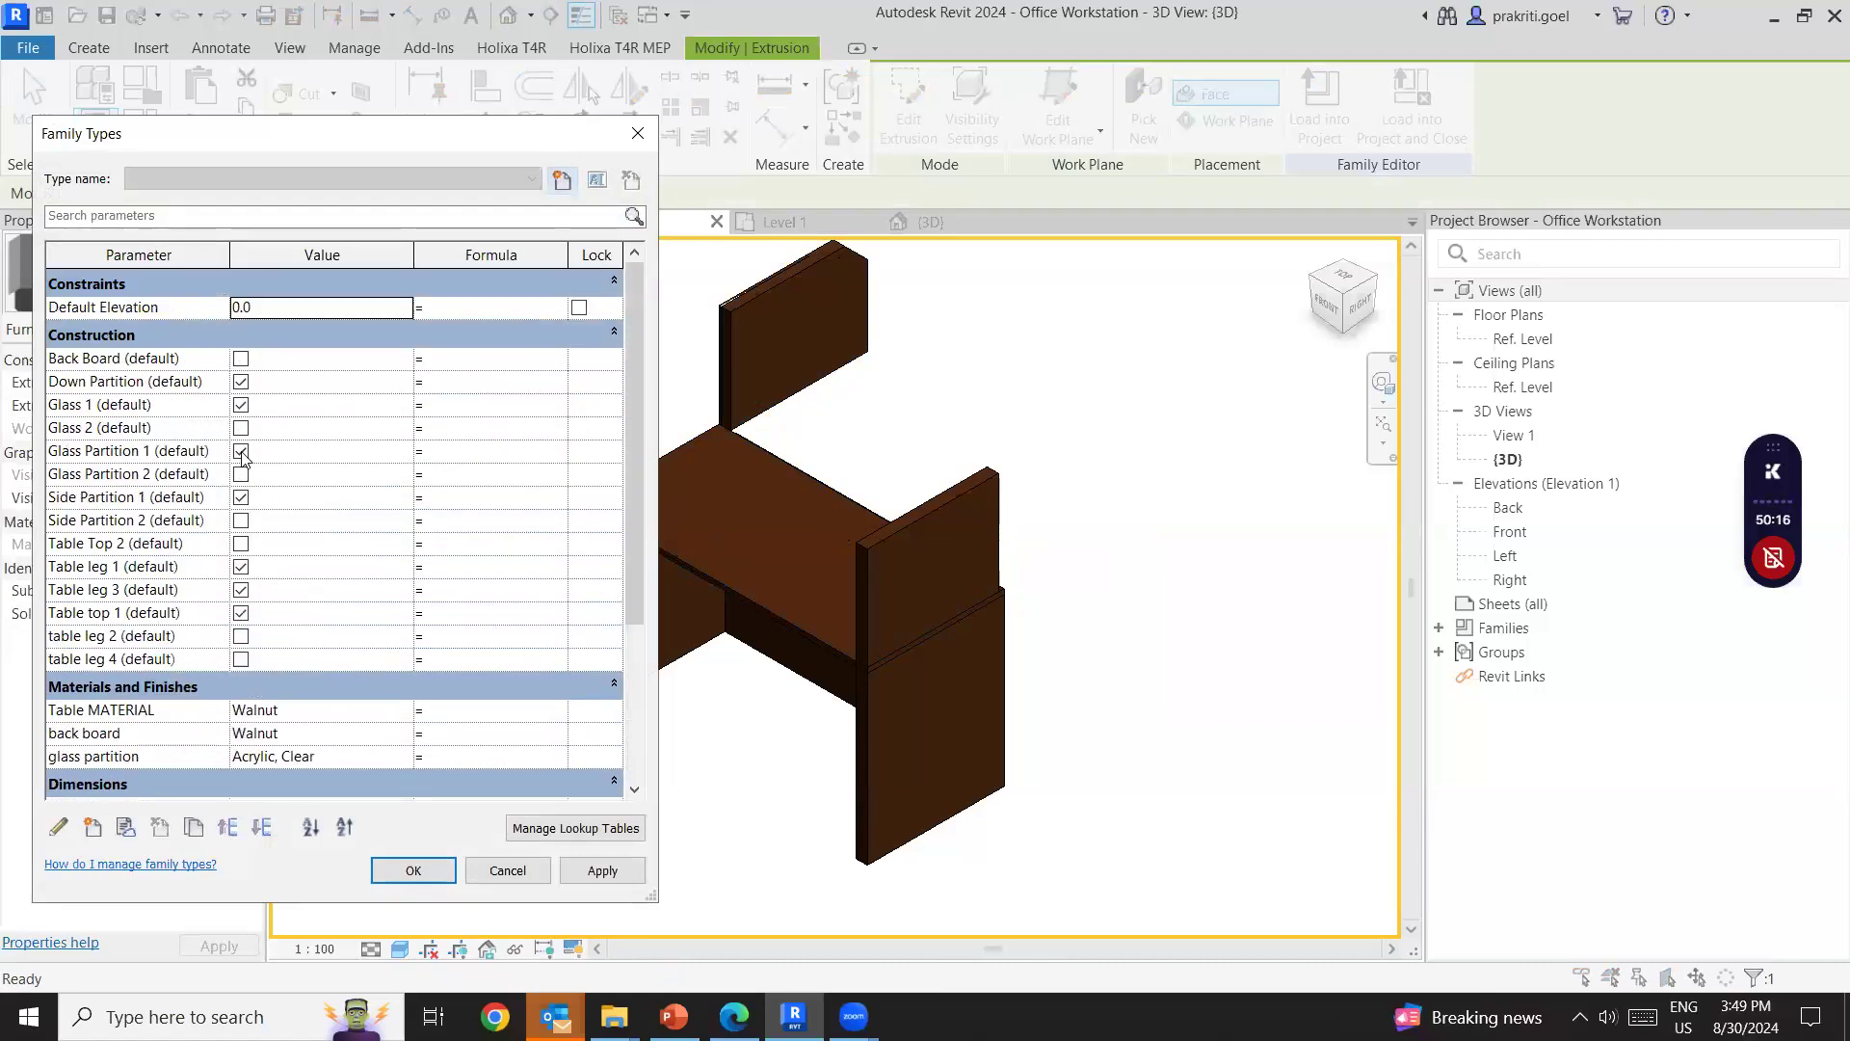
pyautogui.click(241, 451)
pyautogui.click(609, 871)
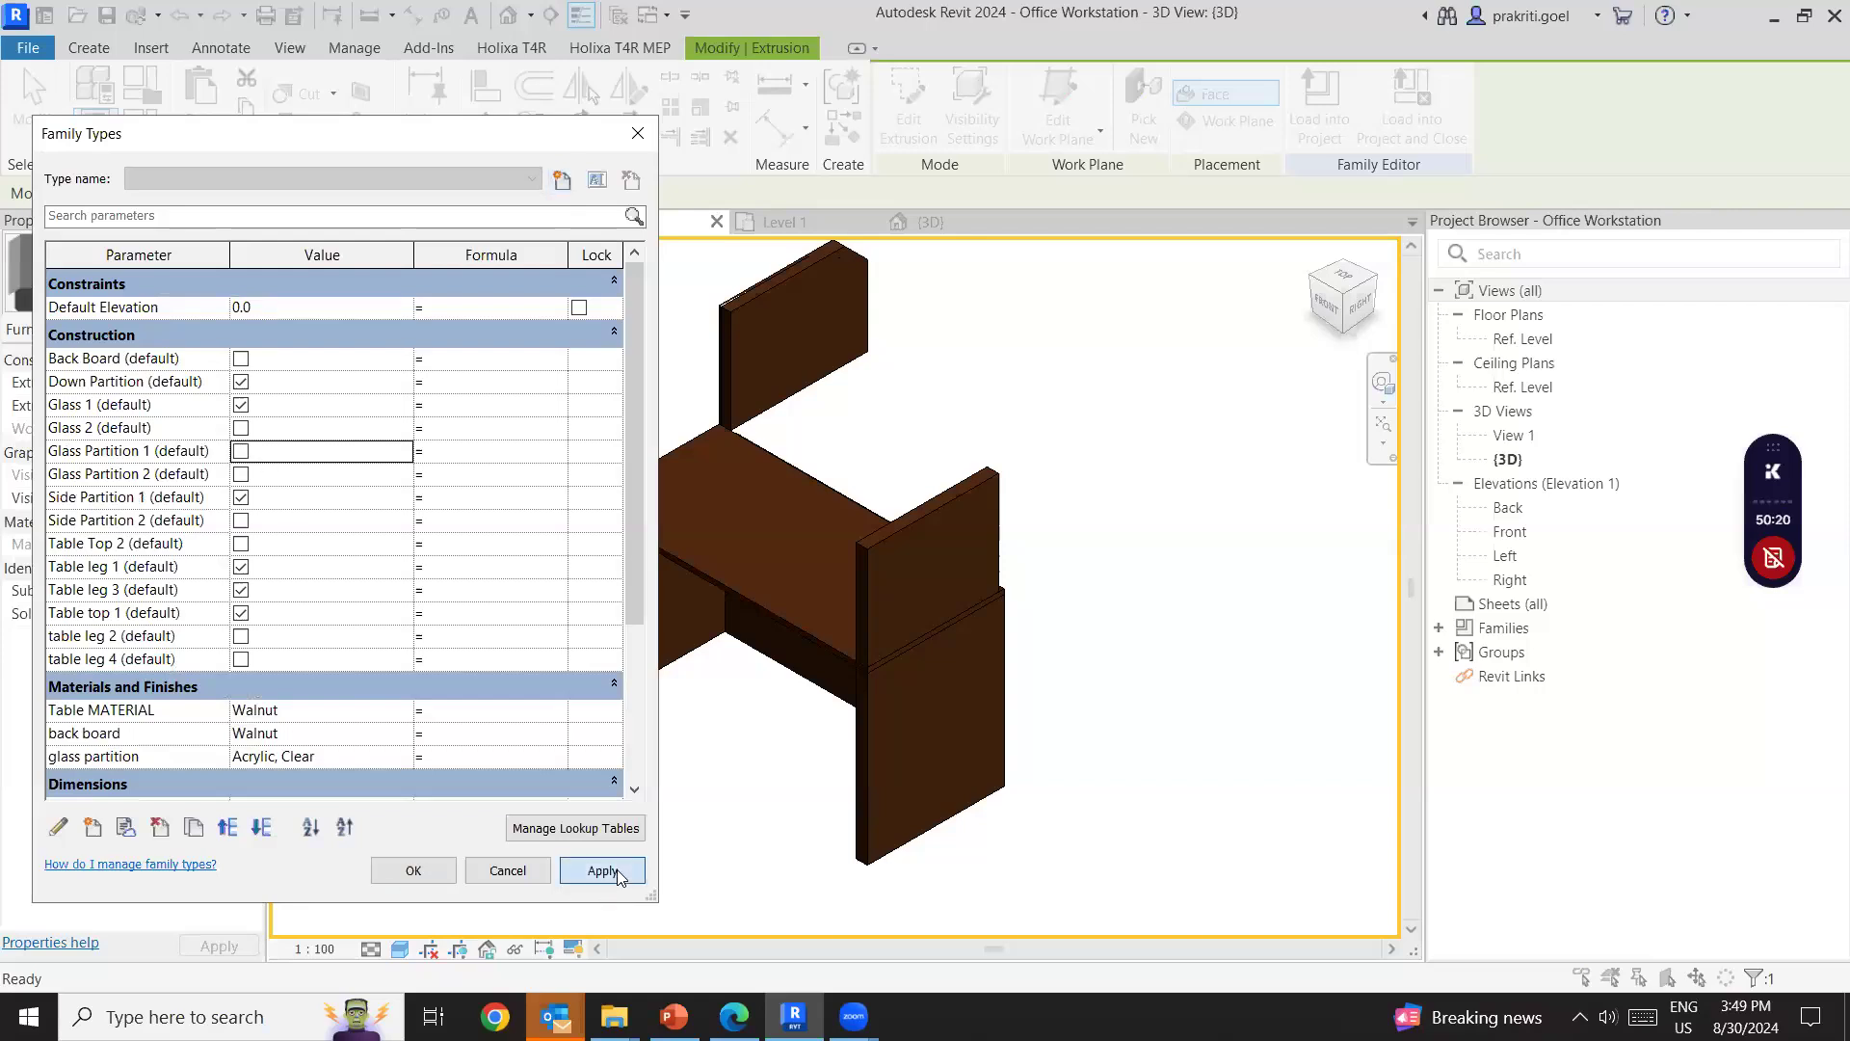
# Turn all hidden partitions, glass parts, back board, table top and table legs back on and accept the family type settings.
pyautogui.click(239, 523)
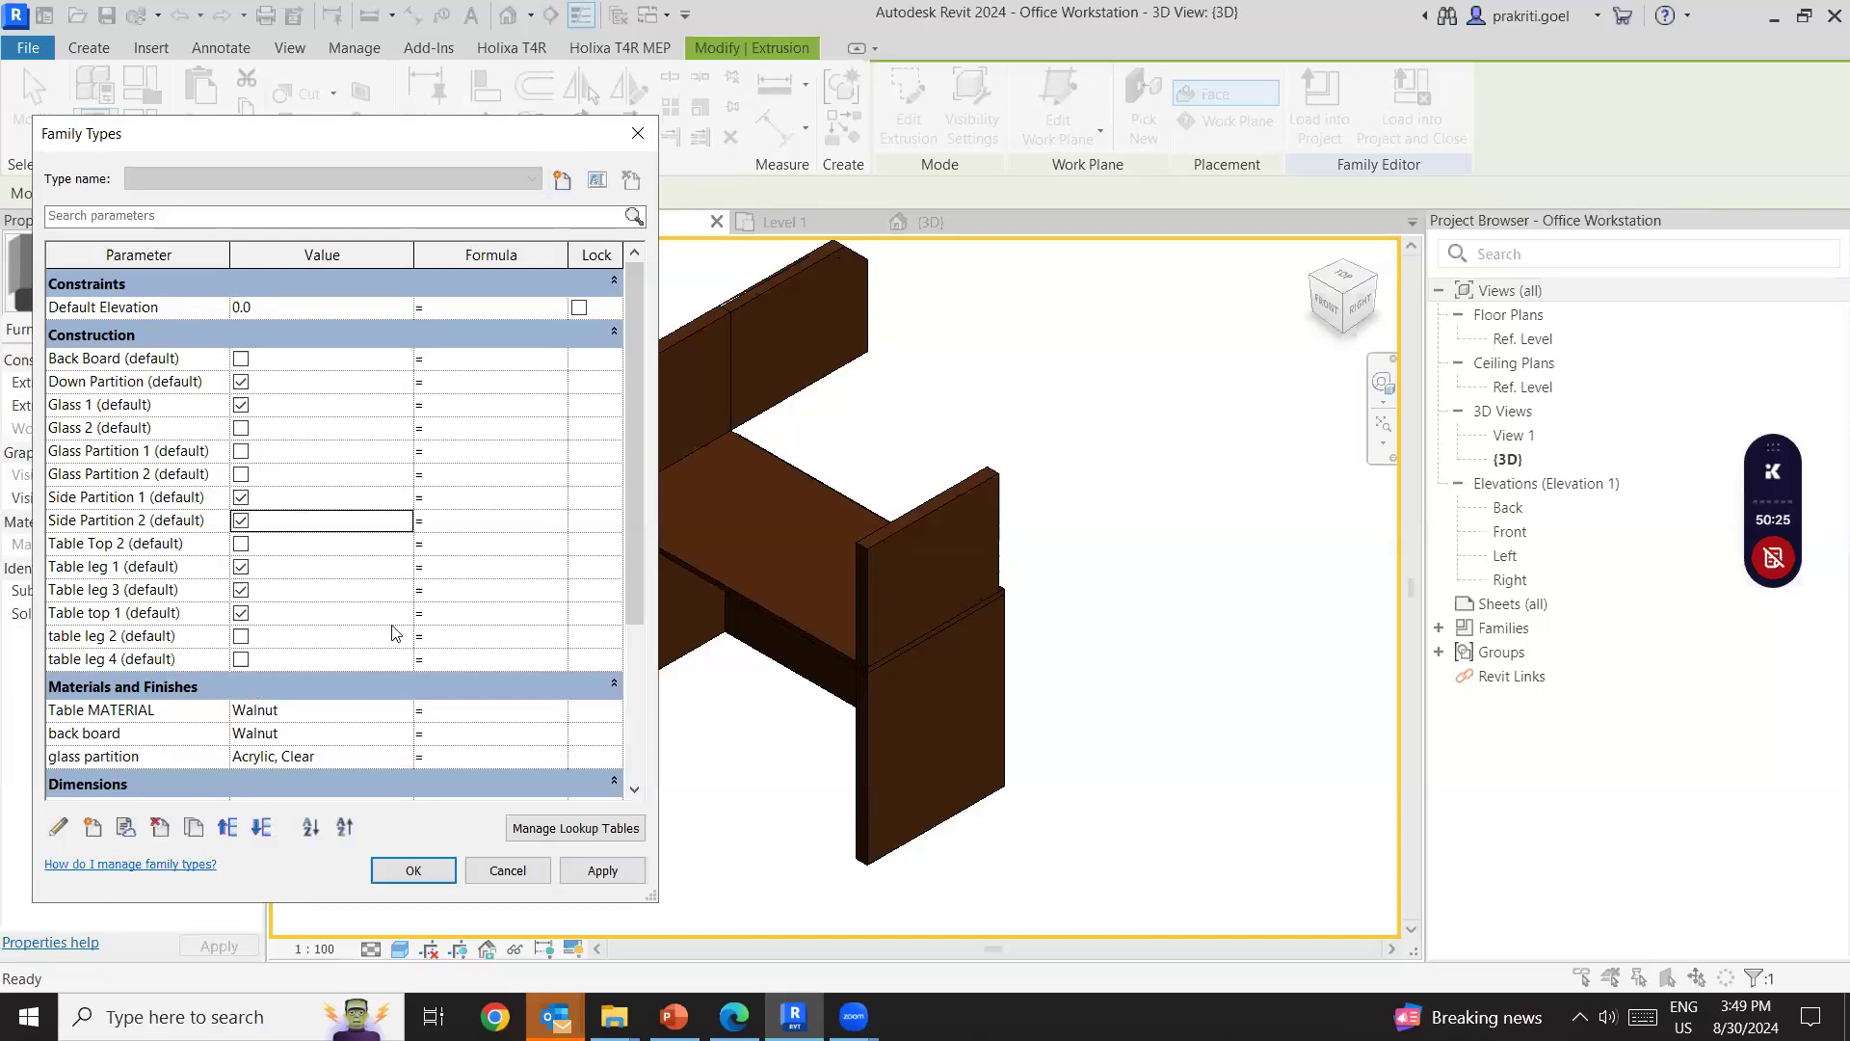
pyautogui.click(243, 551)
pyautogui.click(241, 636)
pyautogui.click(241, 544)
pyautogui.click(241, 451)
pyautogui.click(241, 474)
pyautogui.click(241, 428)
pyautogui.click(241, 358)
pyautogui.click(603, 870)
pyautogui.click(443, 871)
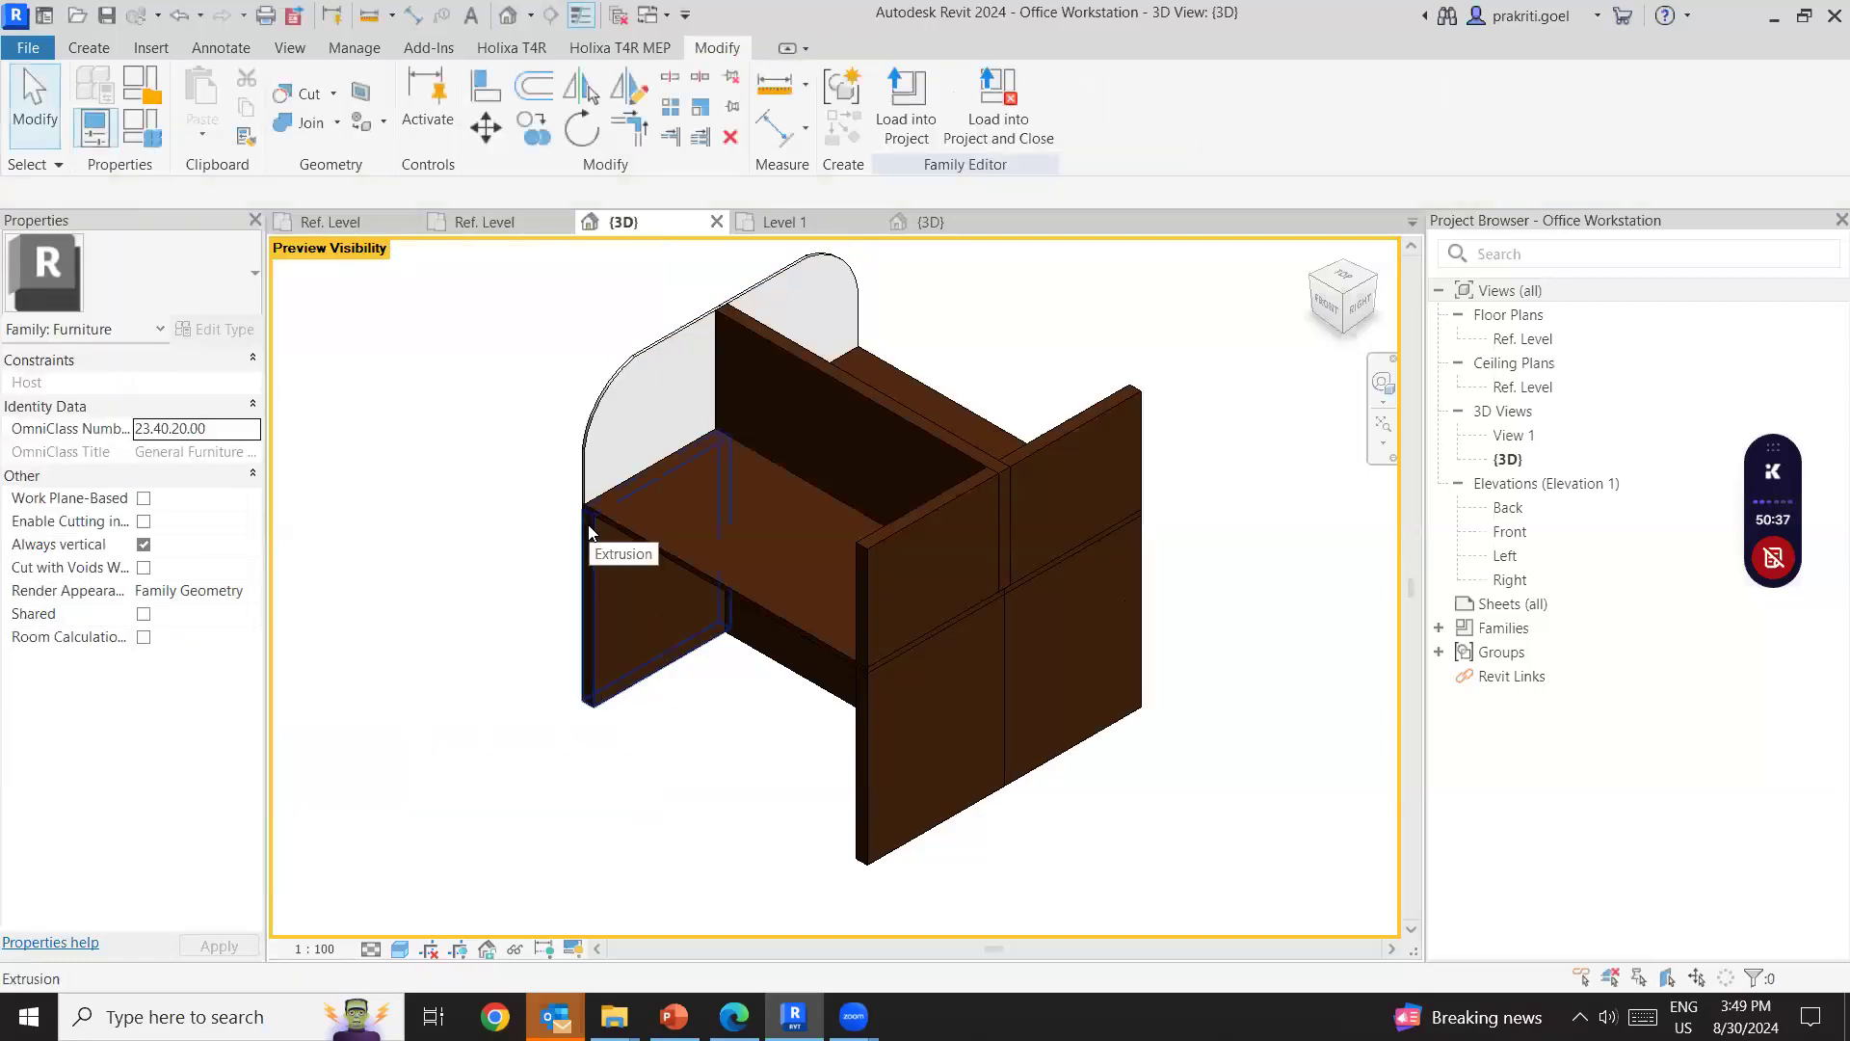
pyautogui.scroll(1, 590, 530)
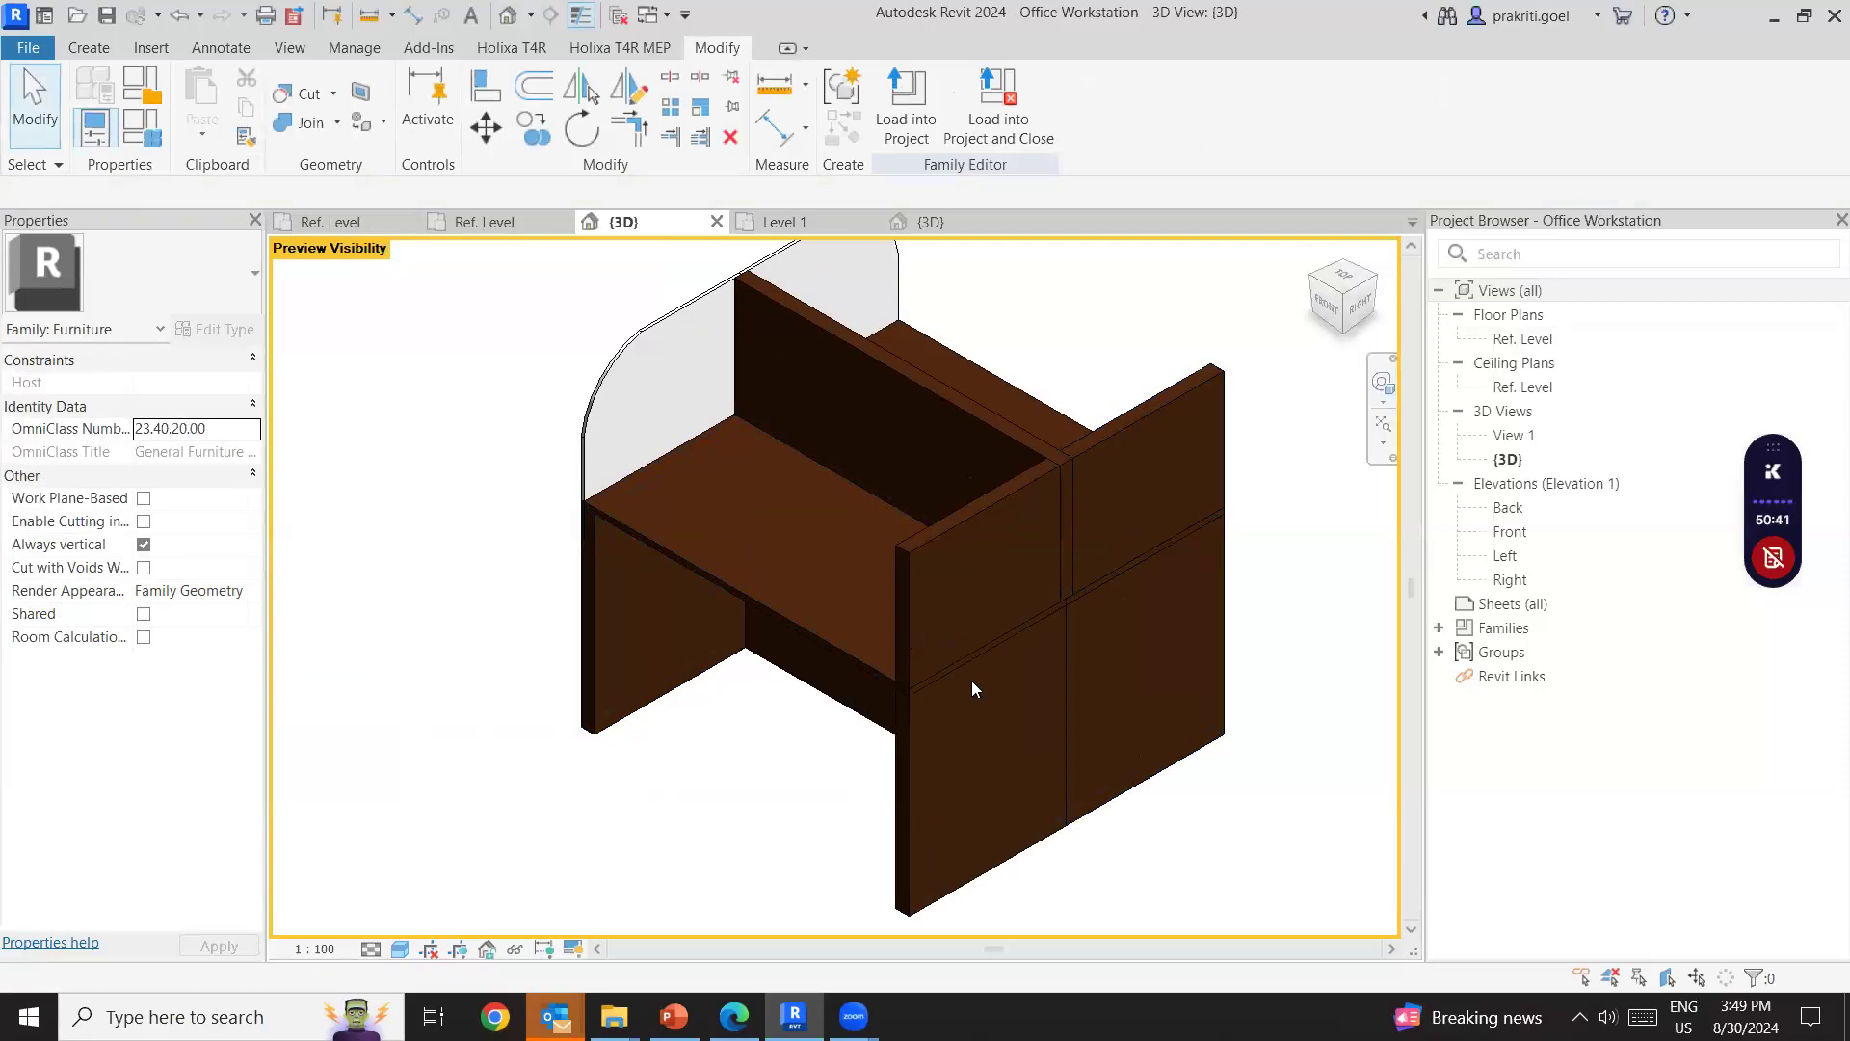
pyautogui.scroll(-2, 971, 680)
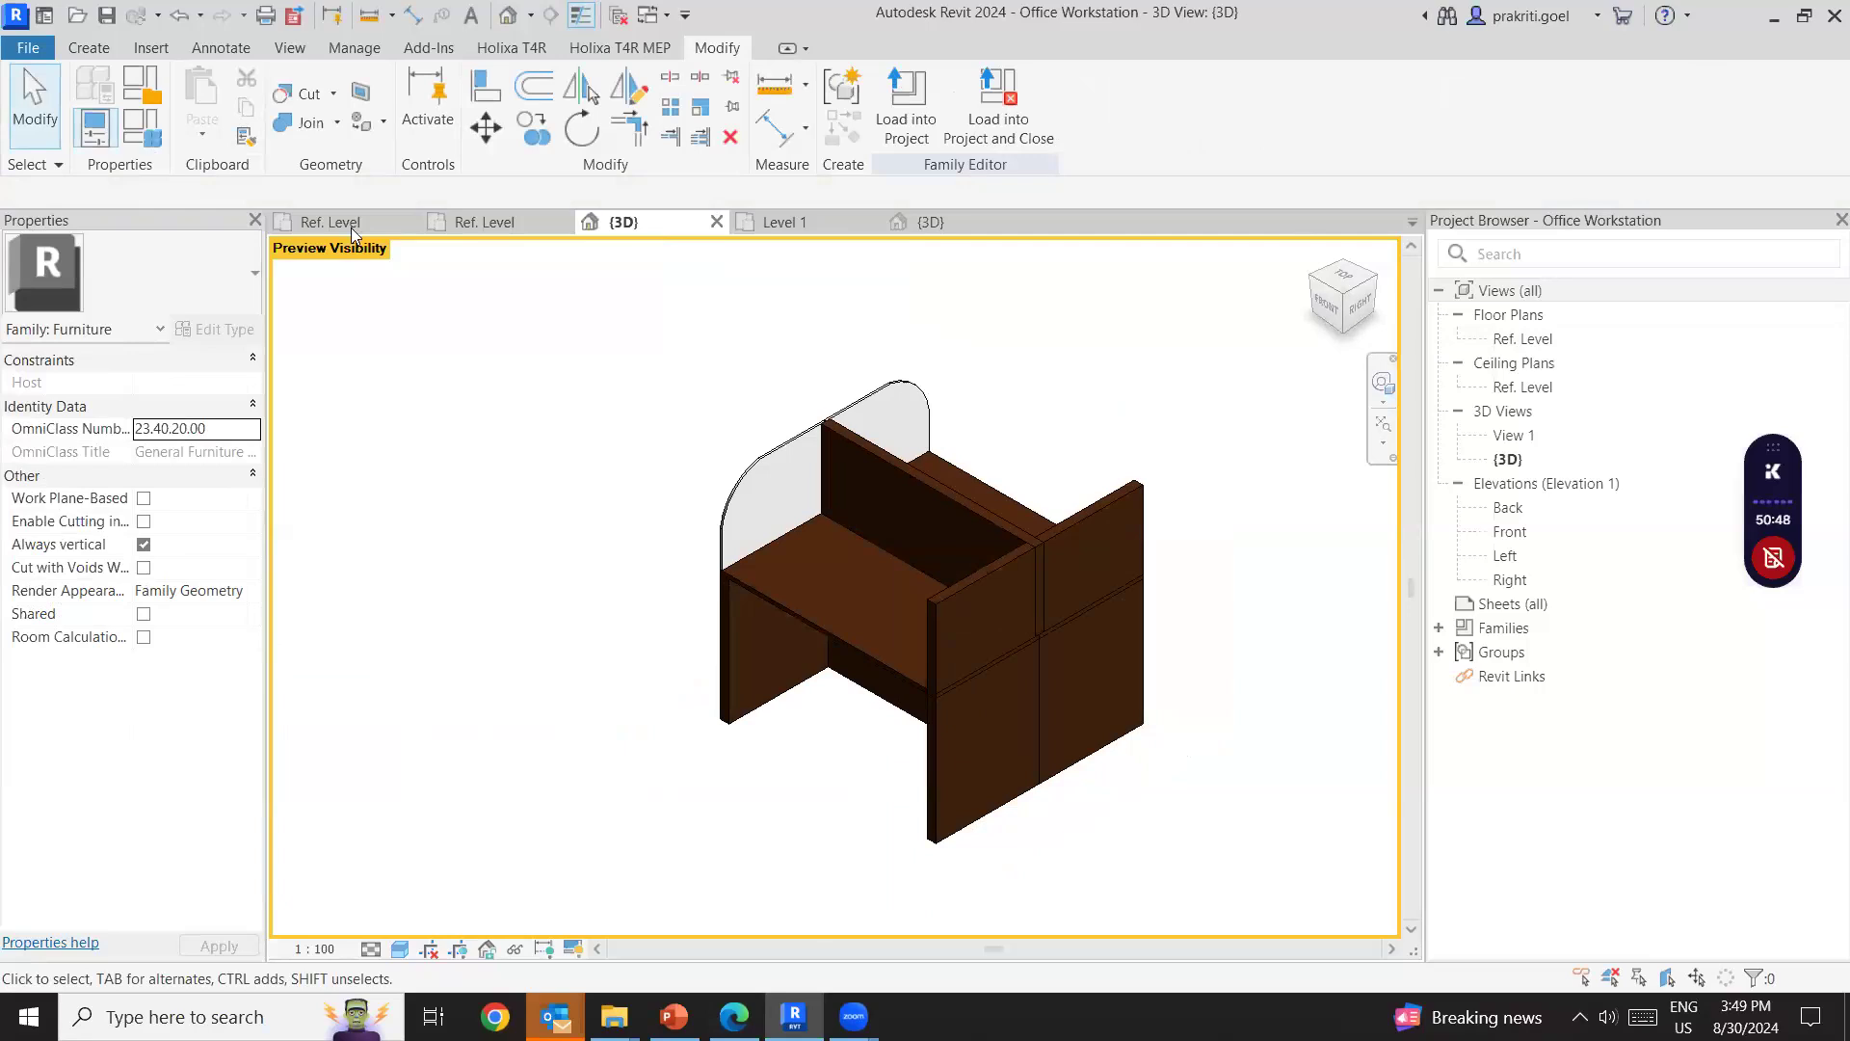
pyautogui.click(49, 53)
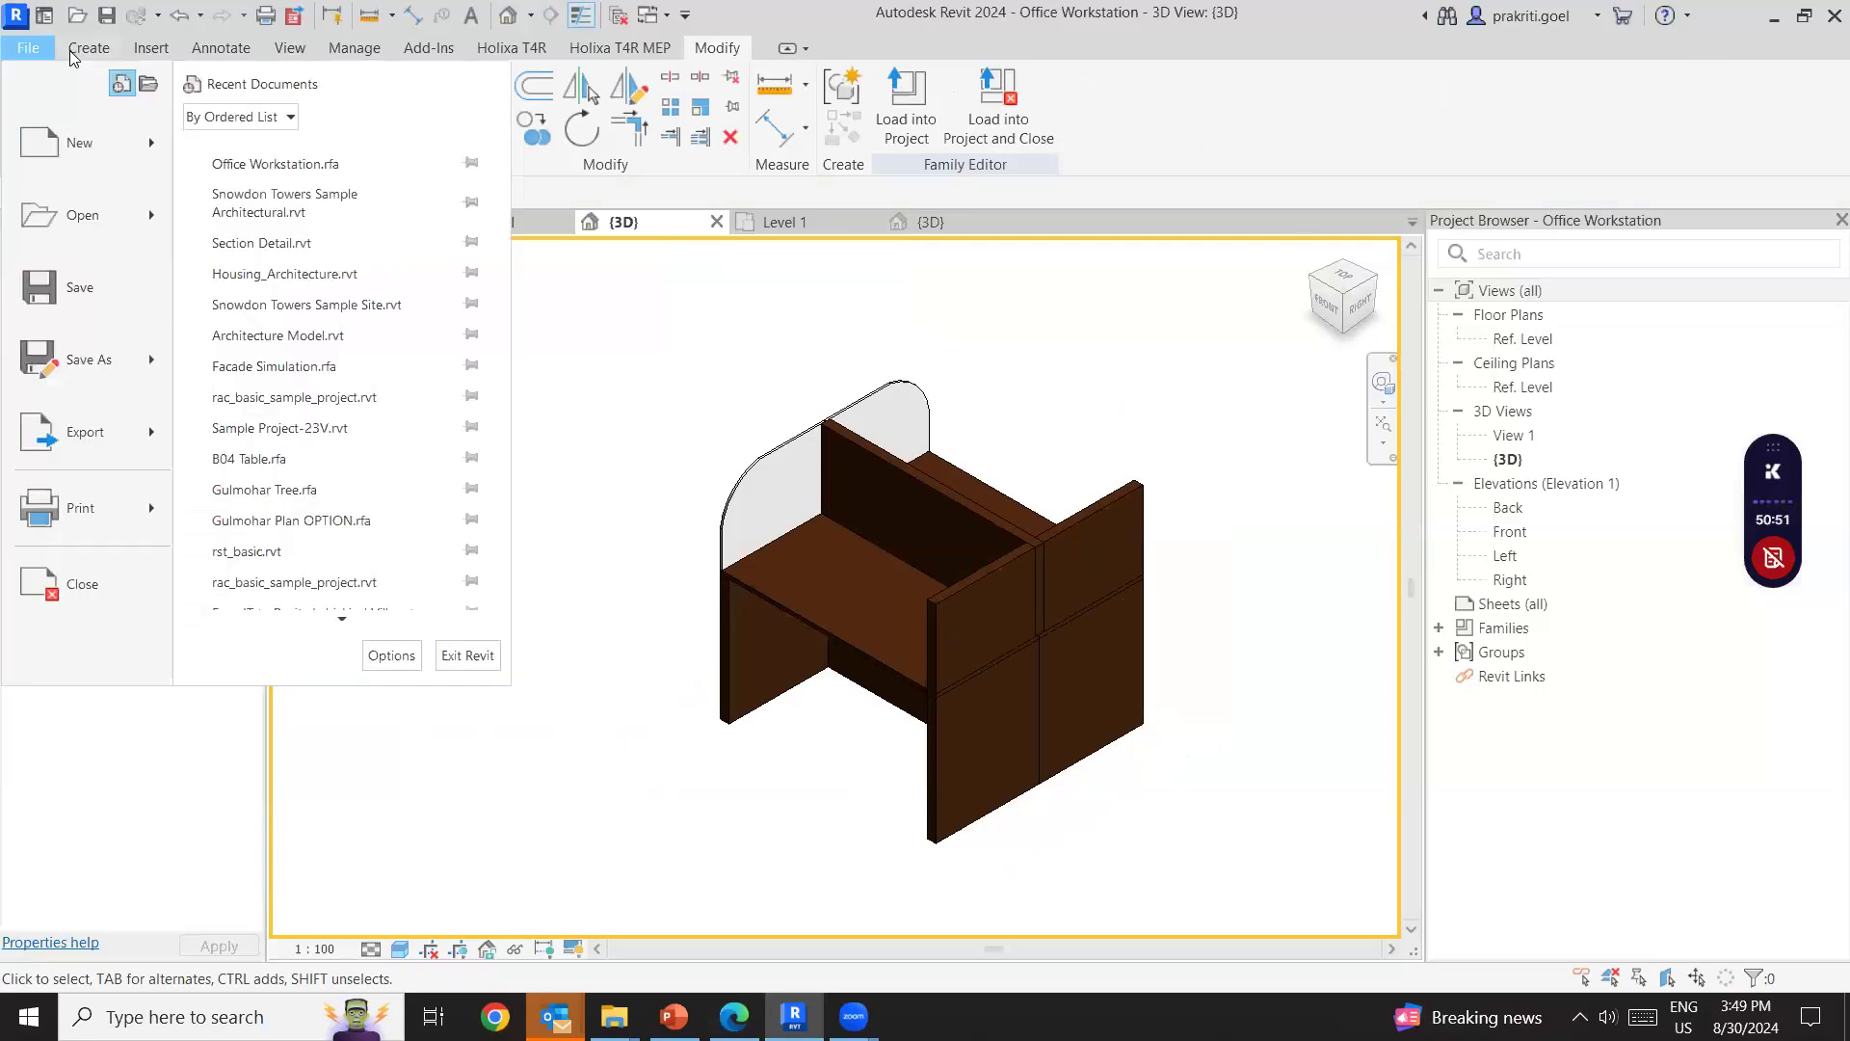
pyautogui.click(1047, 275)
# In the new family's Ref. Level plan, place two vertical reference planes offset 500 mm on either side of the vertical center plane.
pyautogui.click(496, 224)
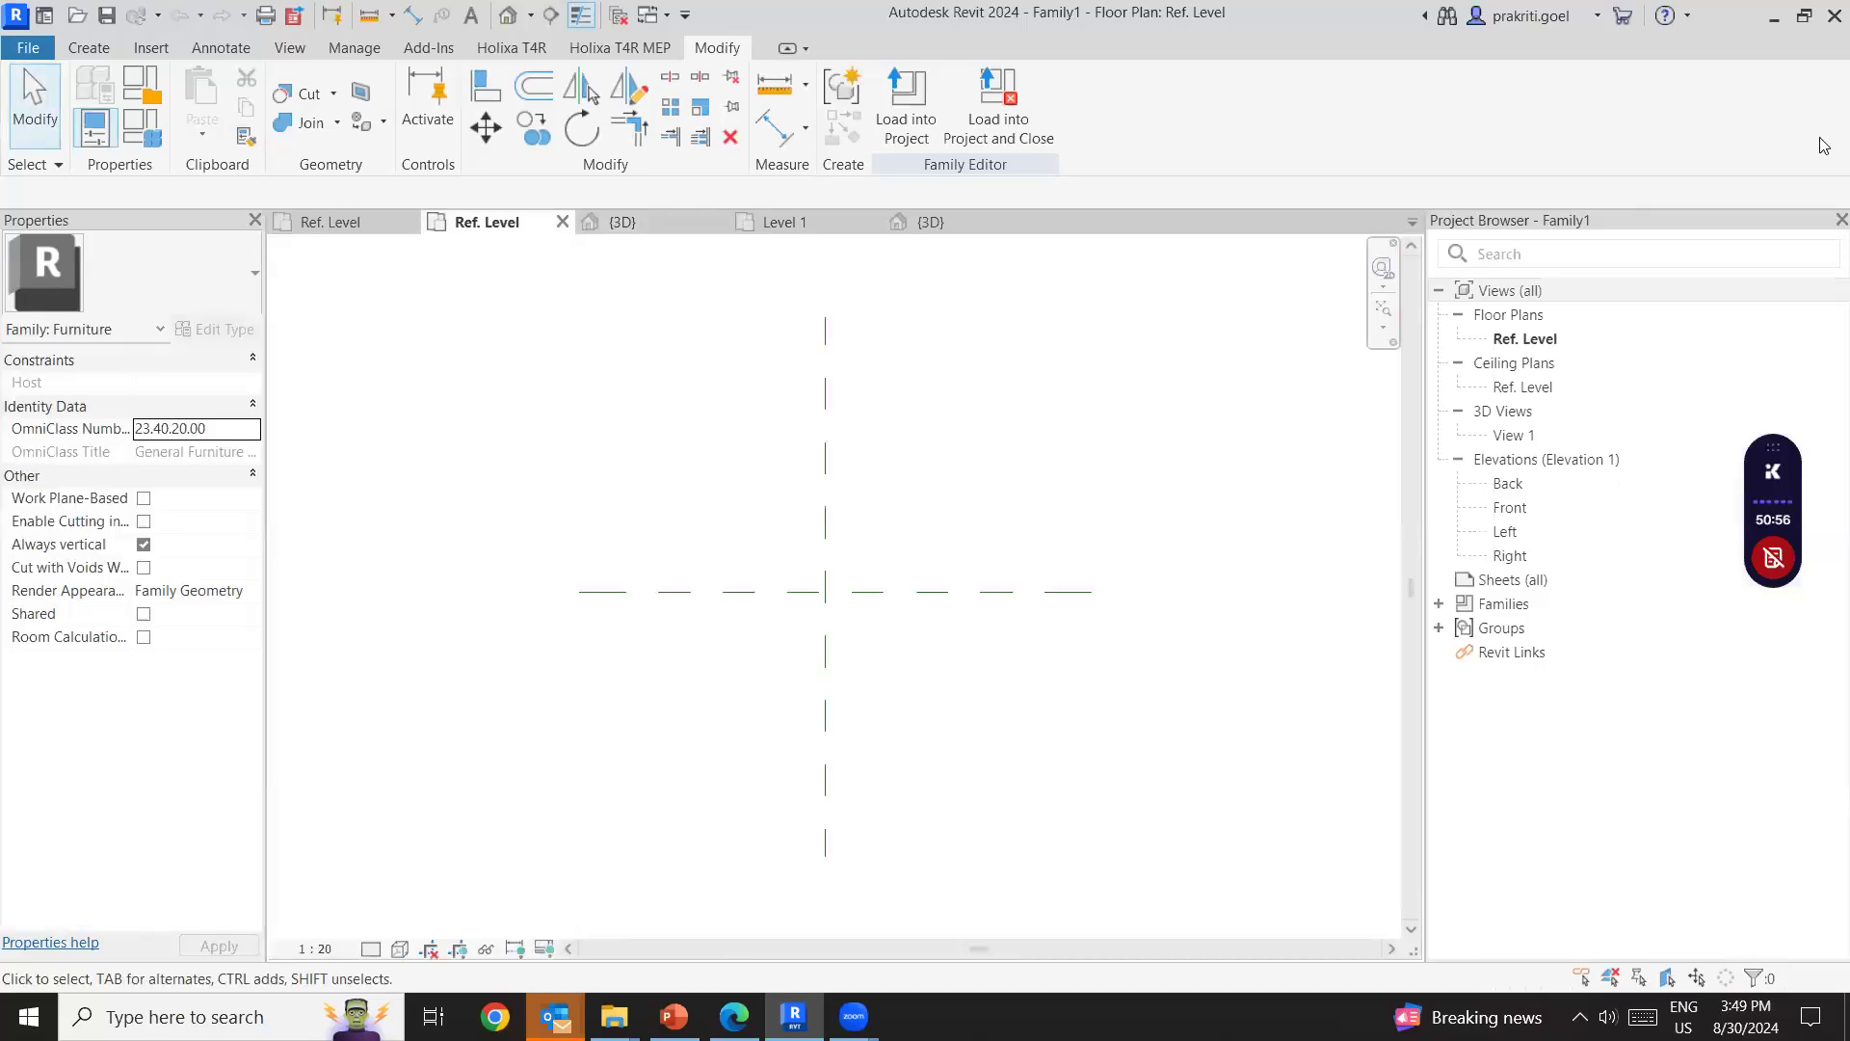
pyautogui.click(92, 50)
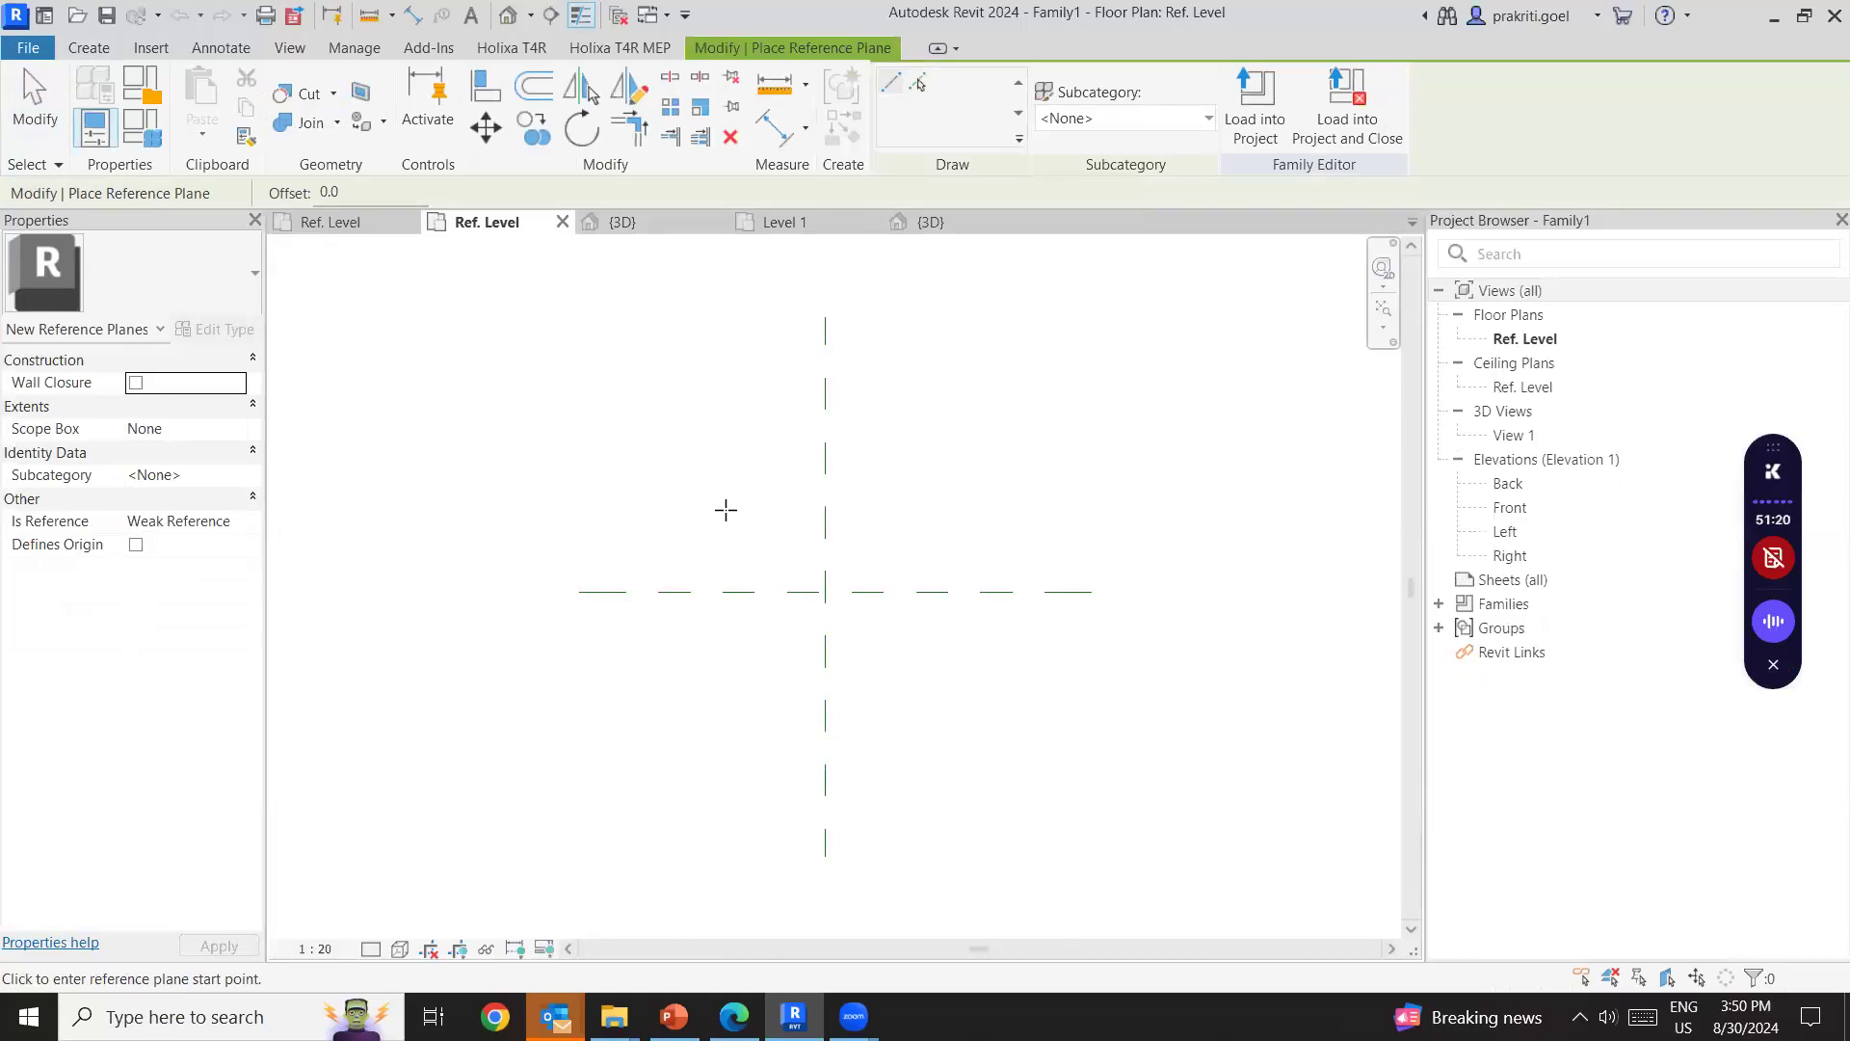
pyautogui.click(909, 85)
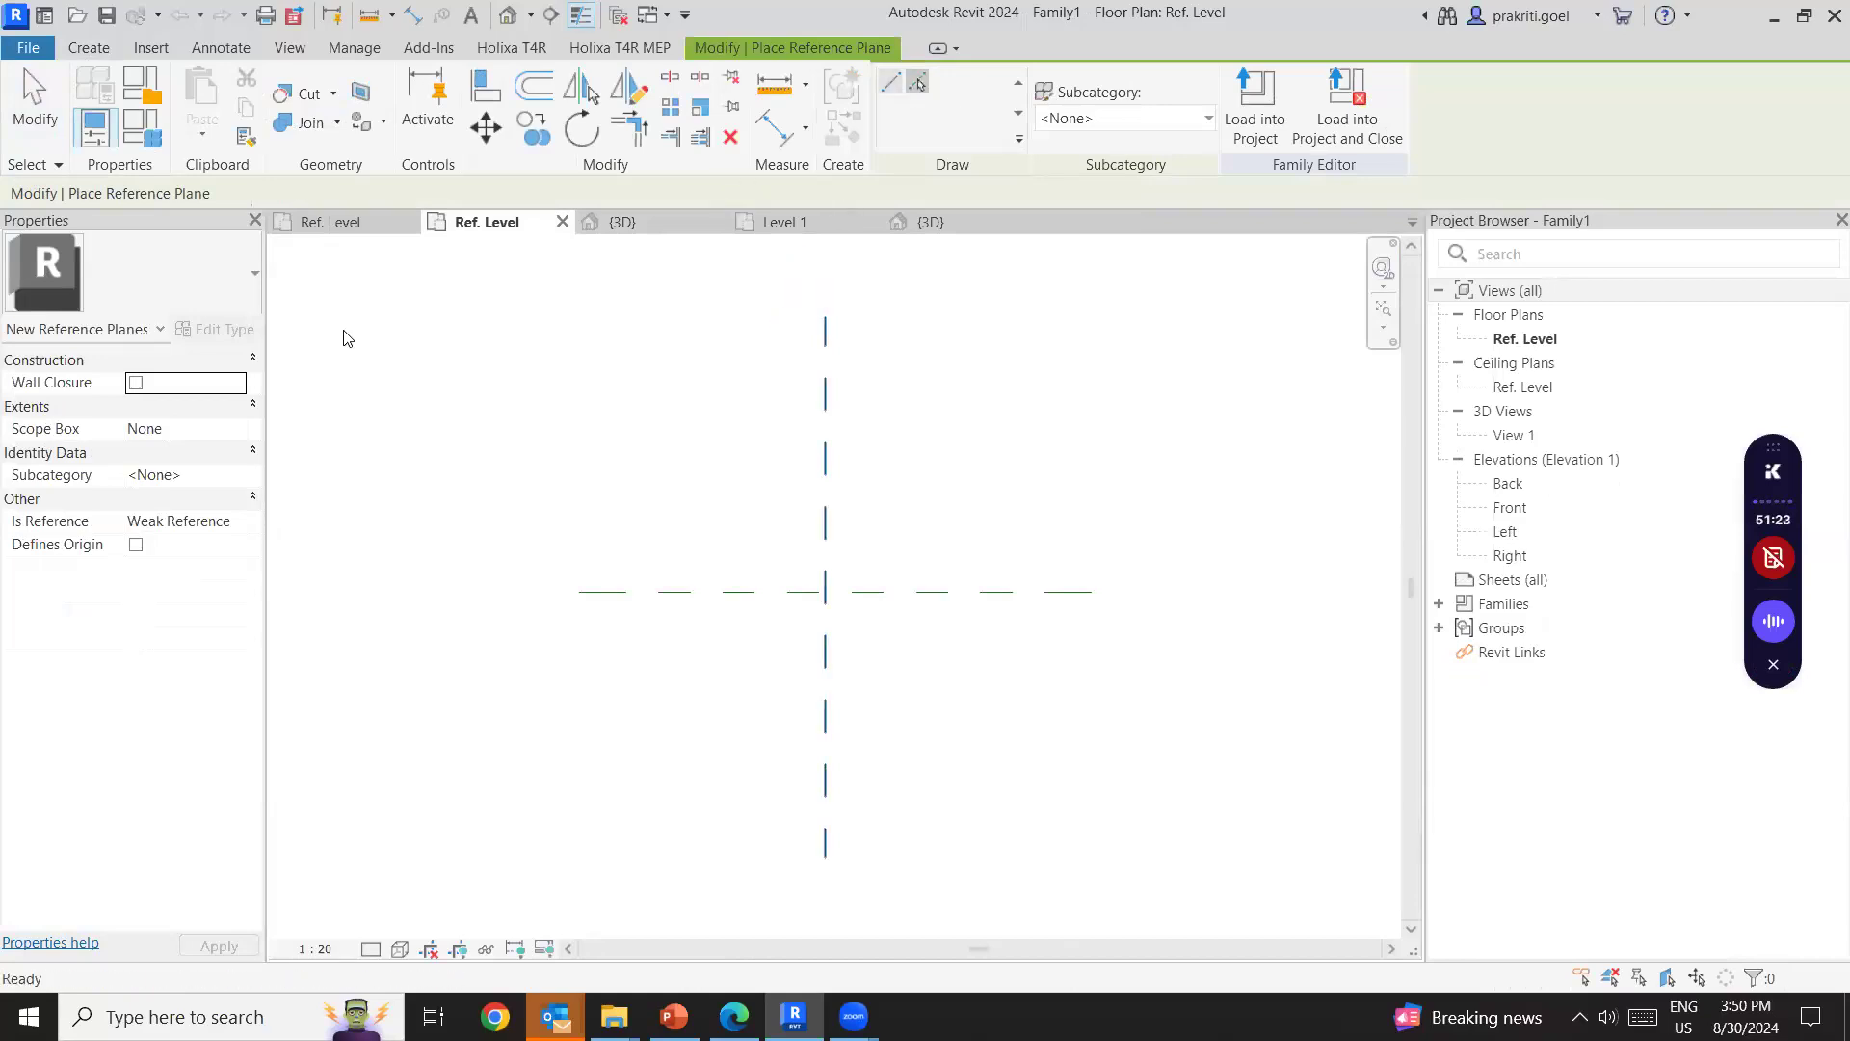
pyautogui.doubleClick(333, 190)
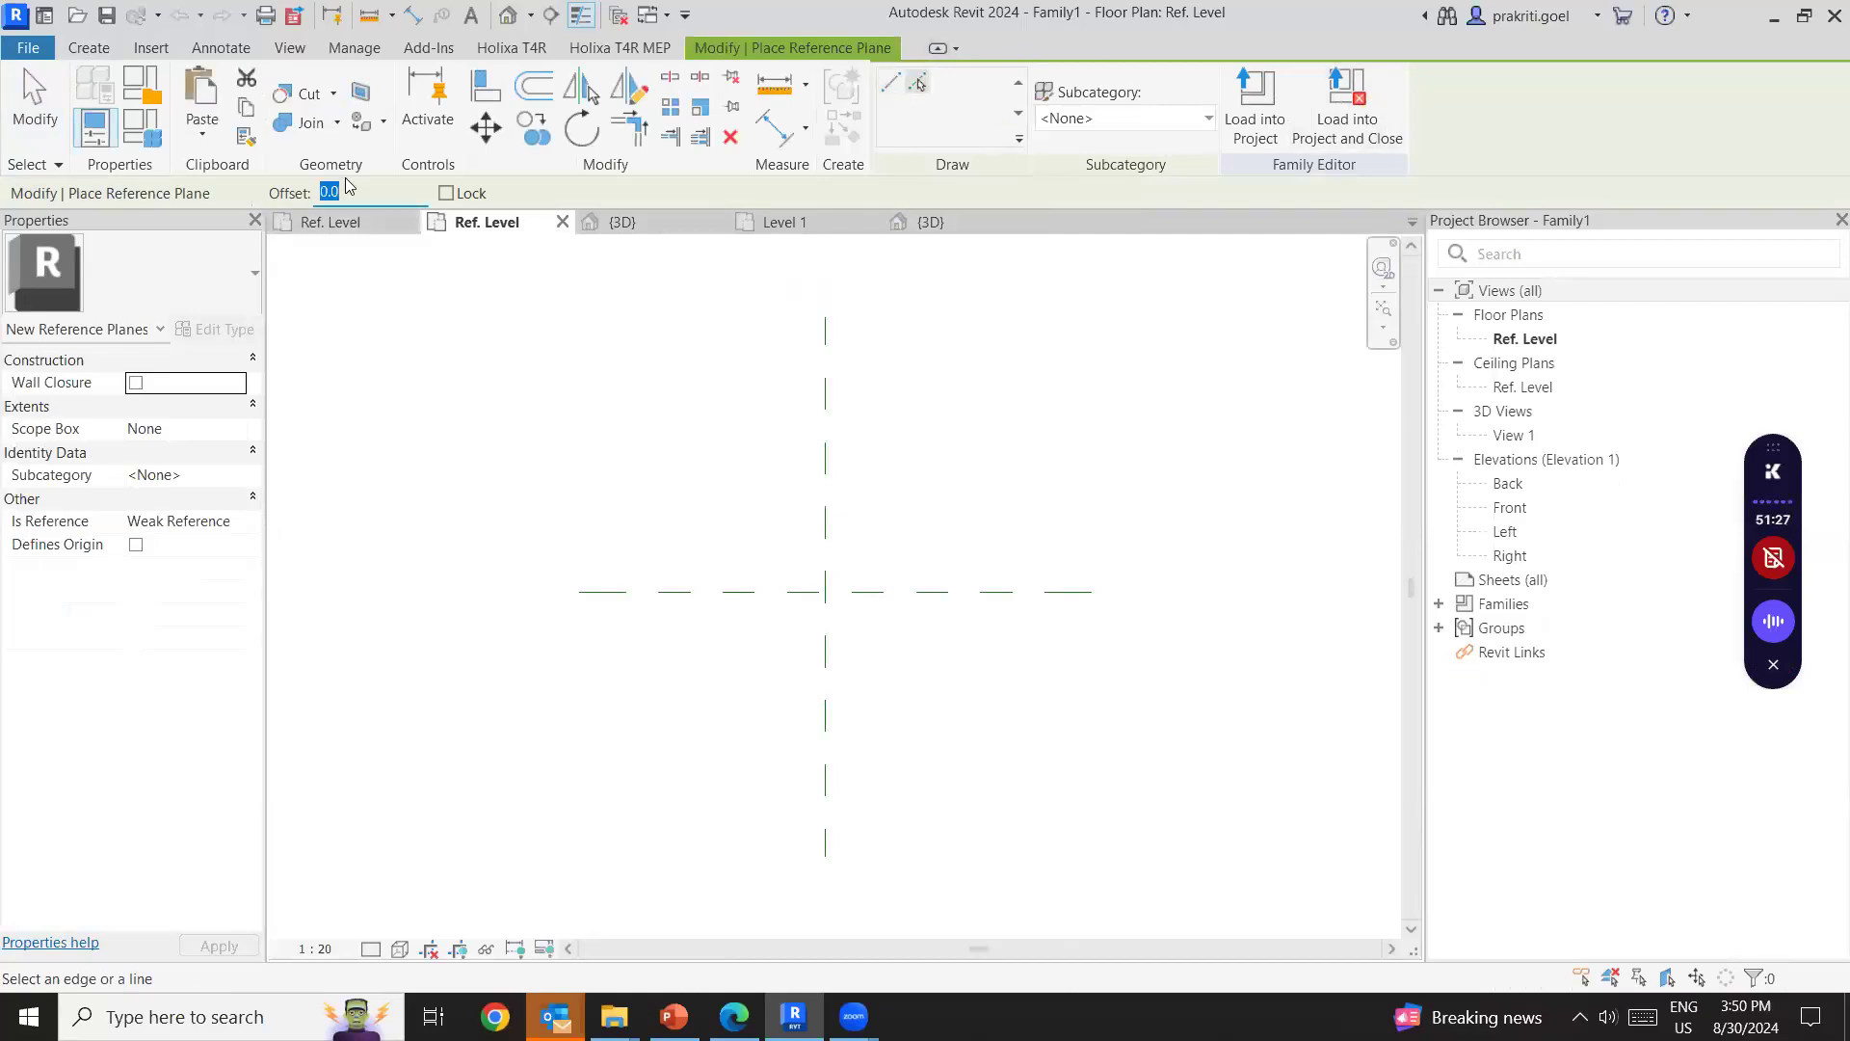
pyautogui.write('1')
pyautogui.write('00')
pyautogui.click(826, 510)
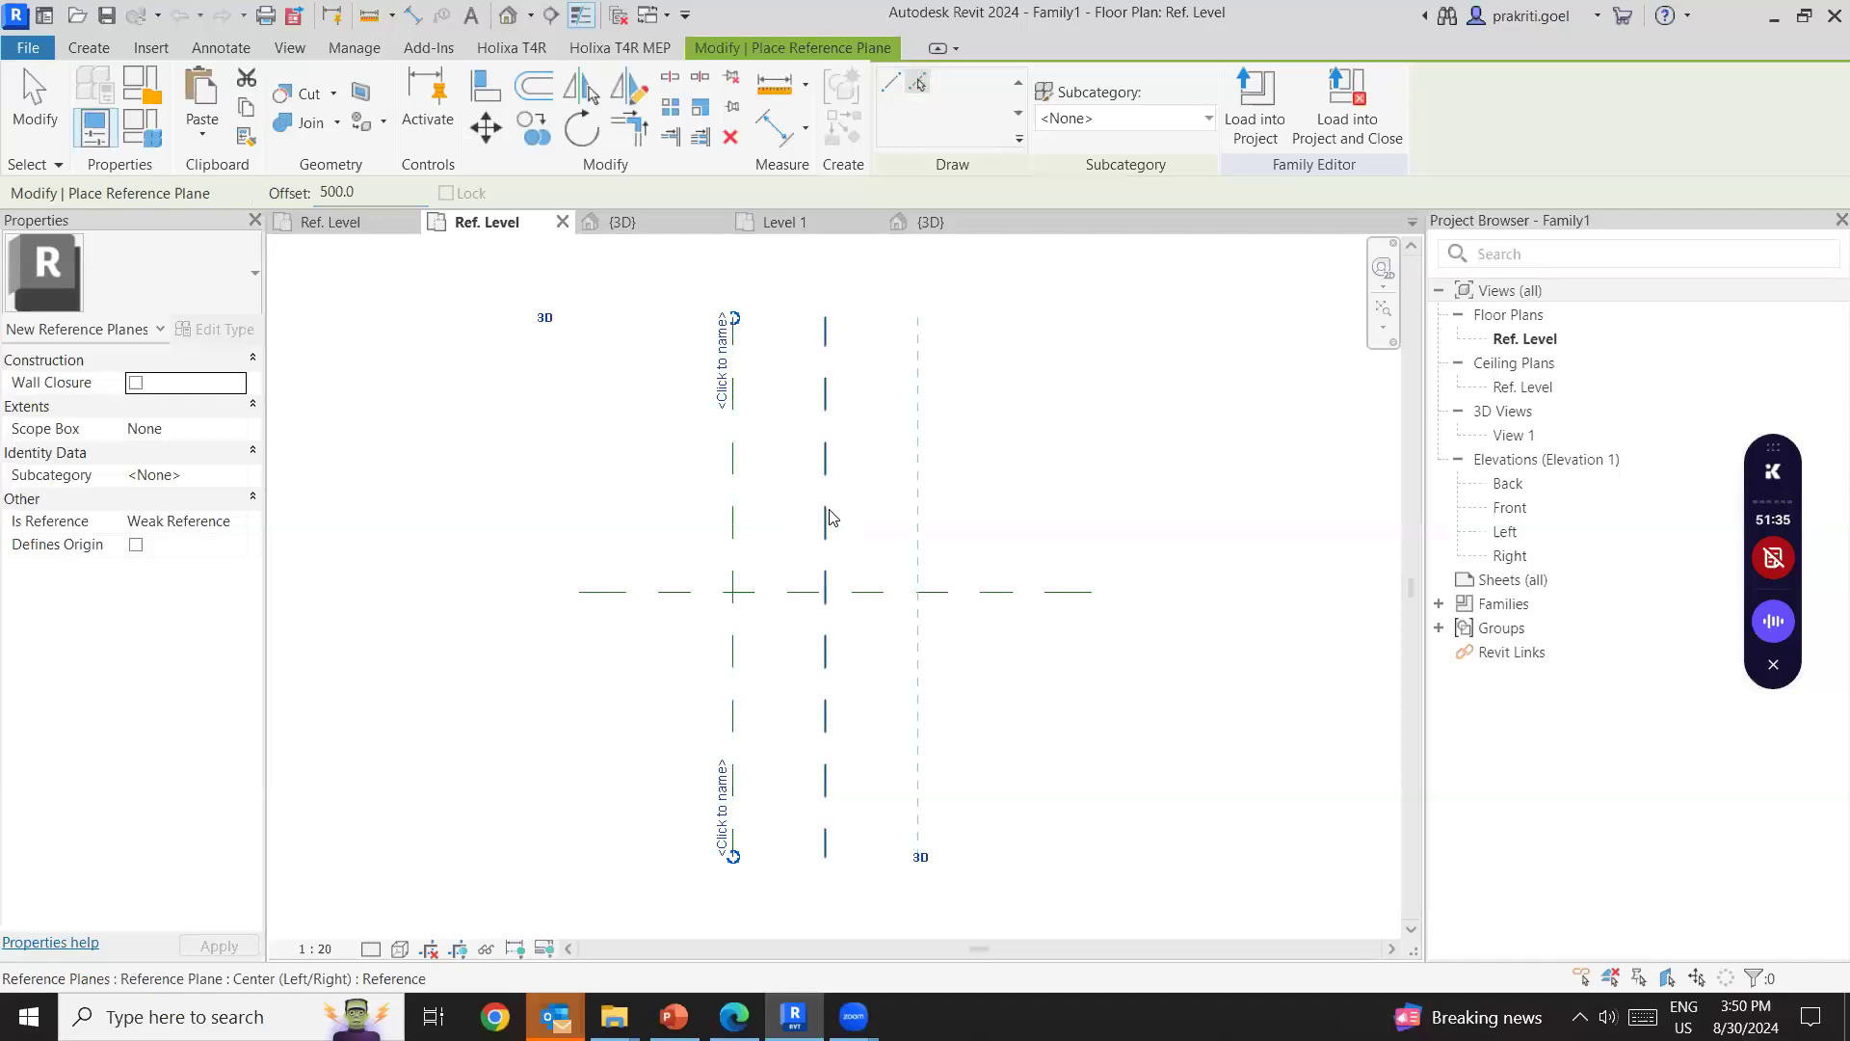
pyautogui.click(831, 517)
# Place two horizontal reference planes below the horizontal center plane at successive 300 mm offsets.
pyautogui.doubleClick(338, 192)
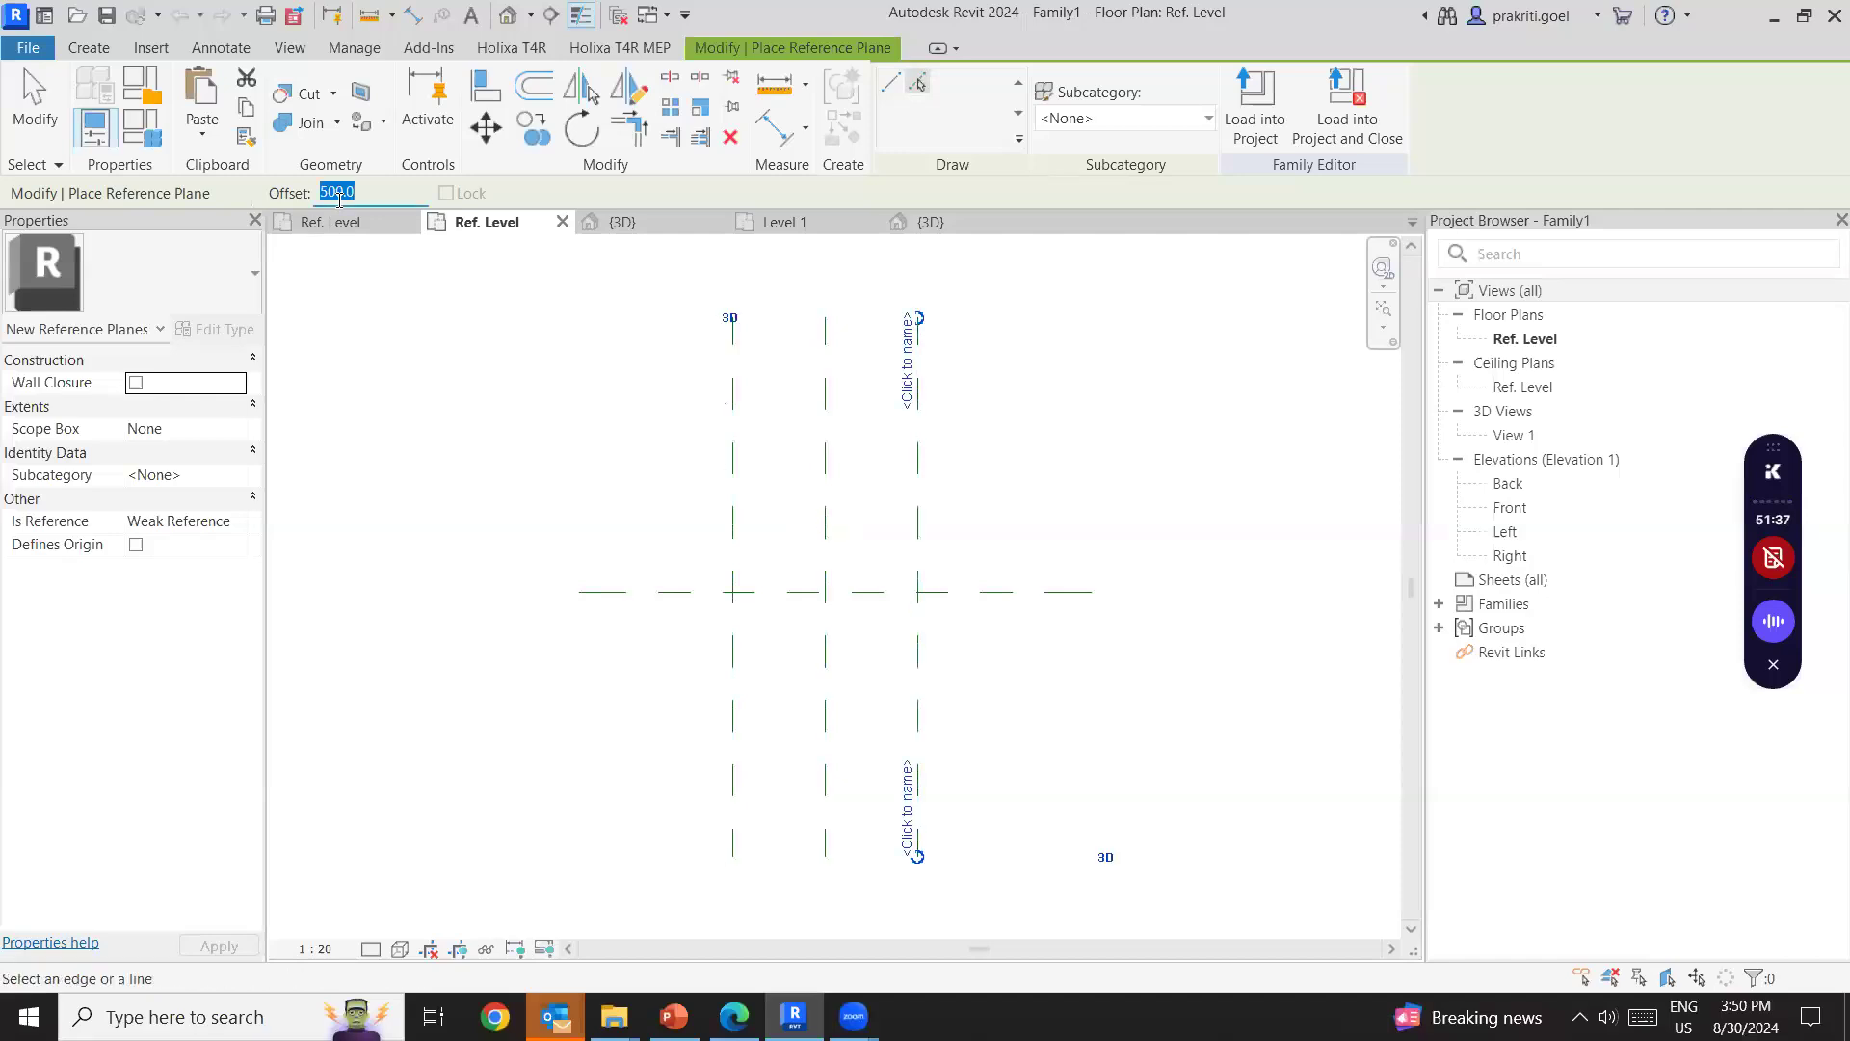
pyautogui.write('300.0')
pyautogui.click(1048, 602)
pyautogui.scroll(4, 771, 704)
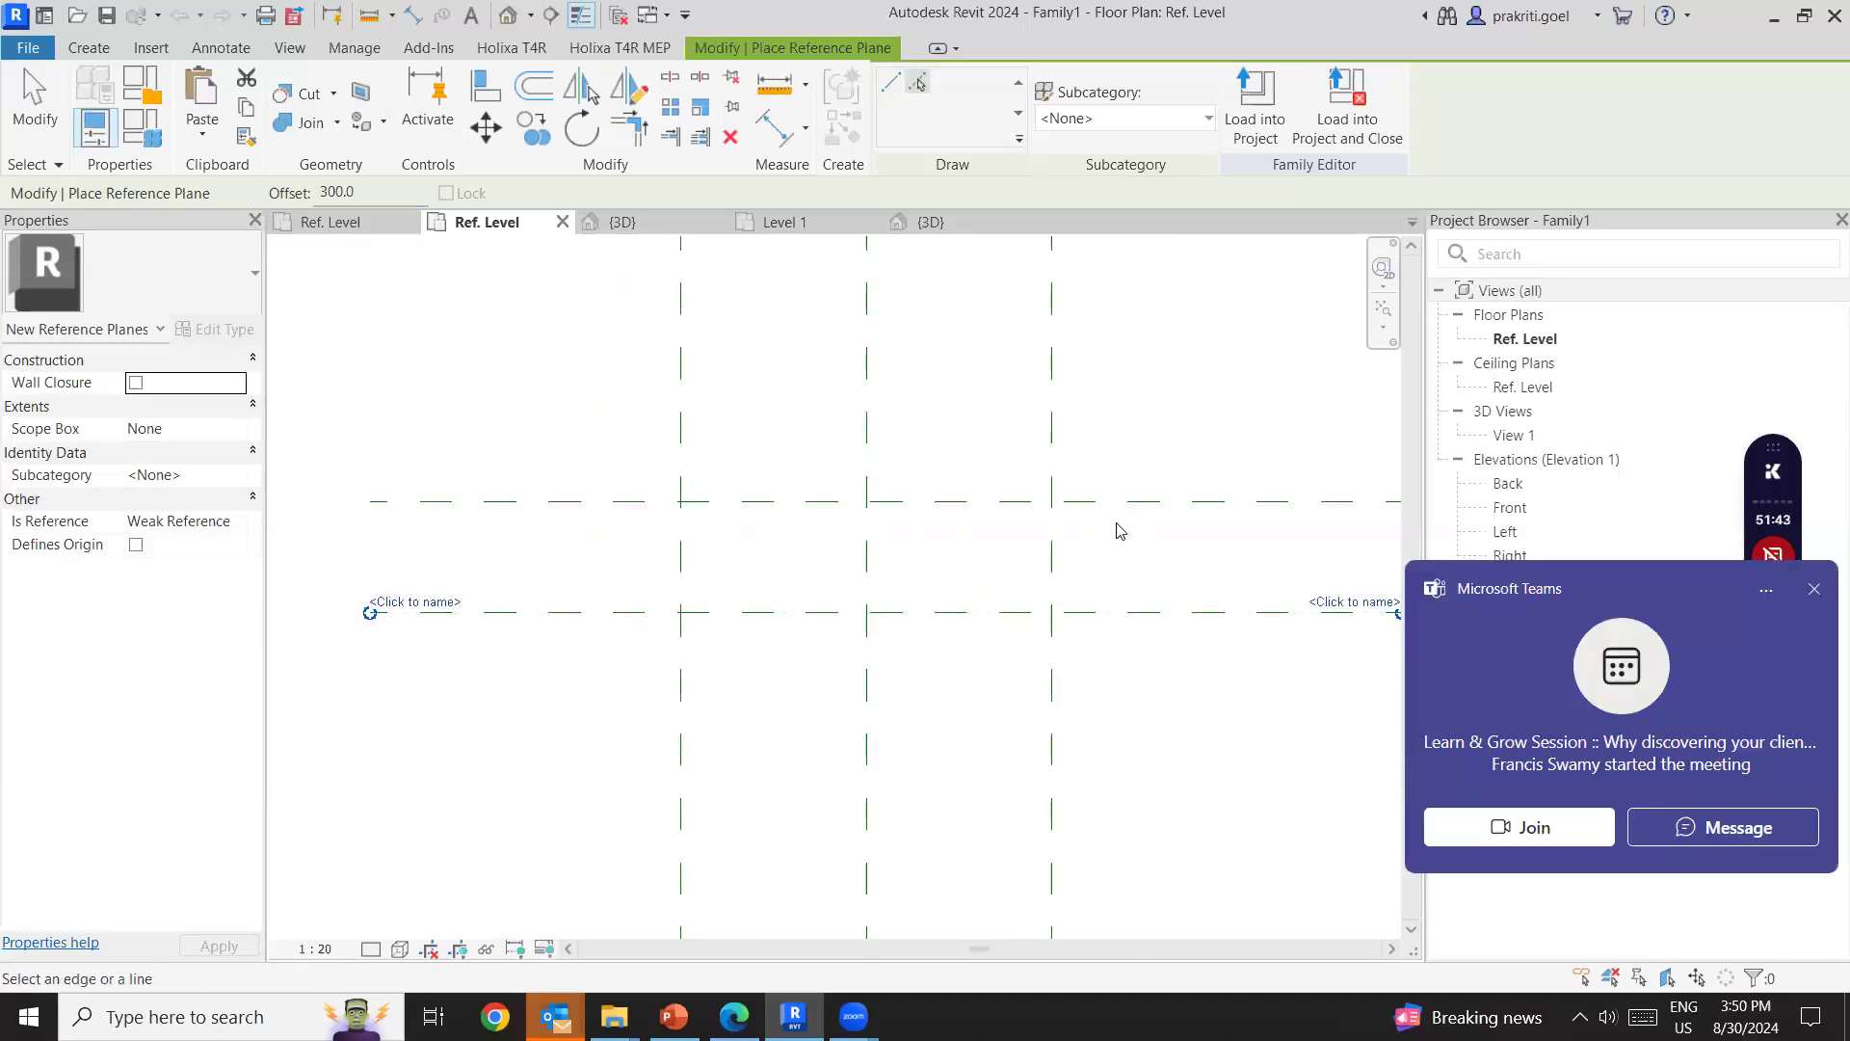
pyautogui.click(944, 630)
pyautogui.moveTo(778, 589); pyautogui.dragTo(574, 590, button='middle')
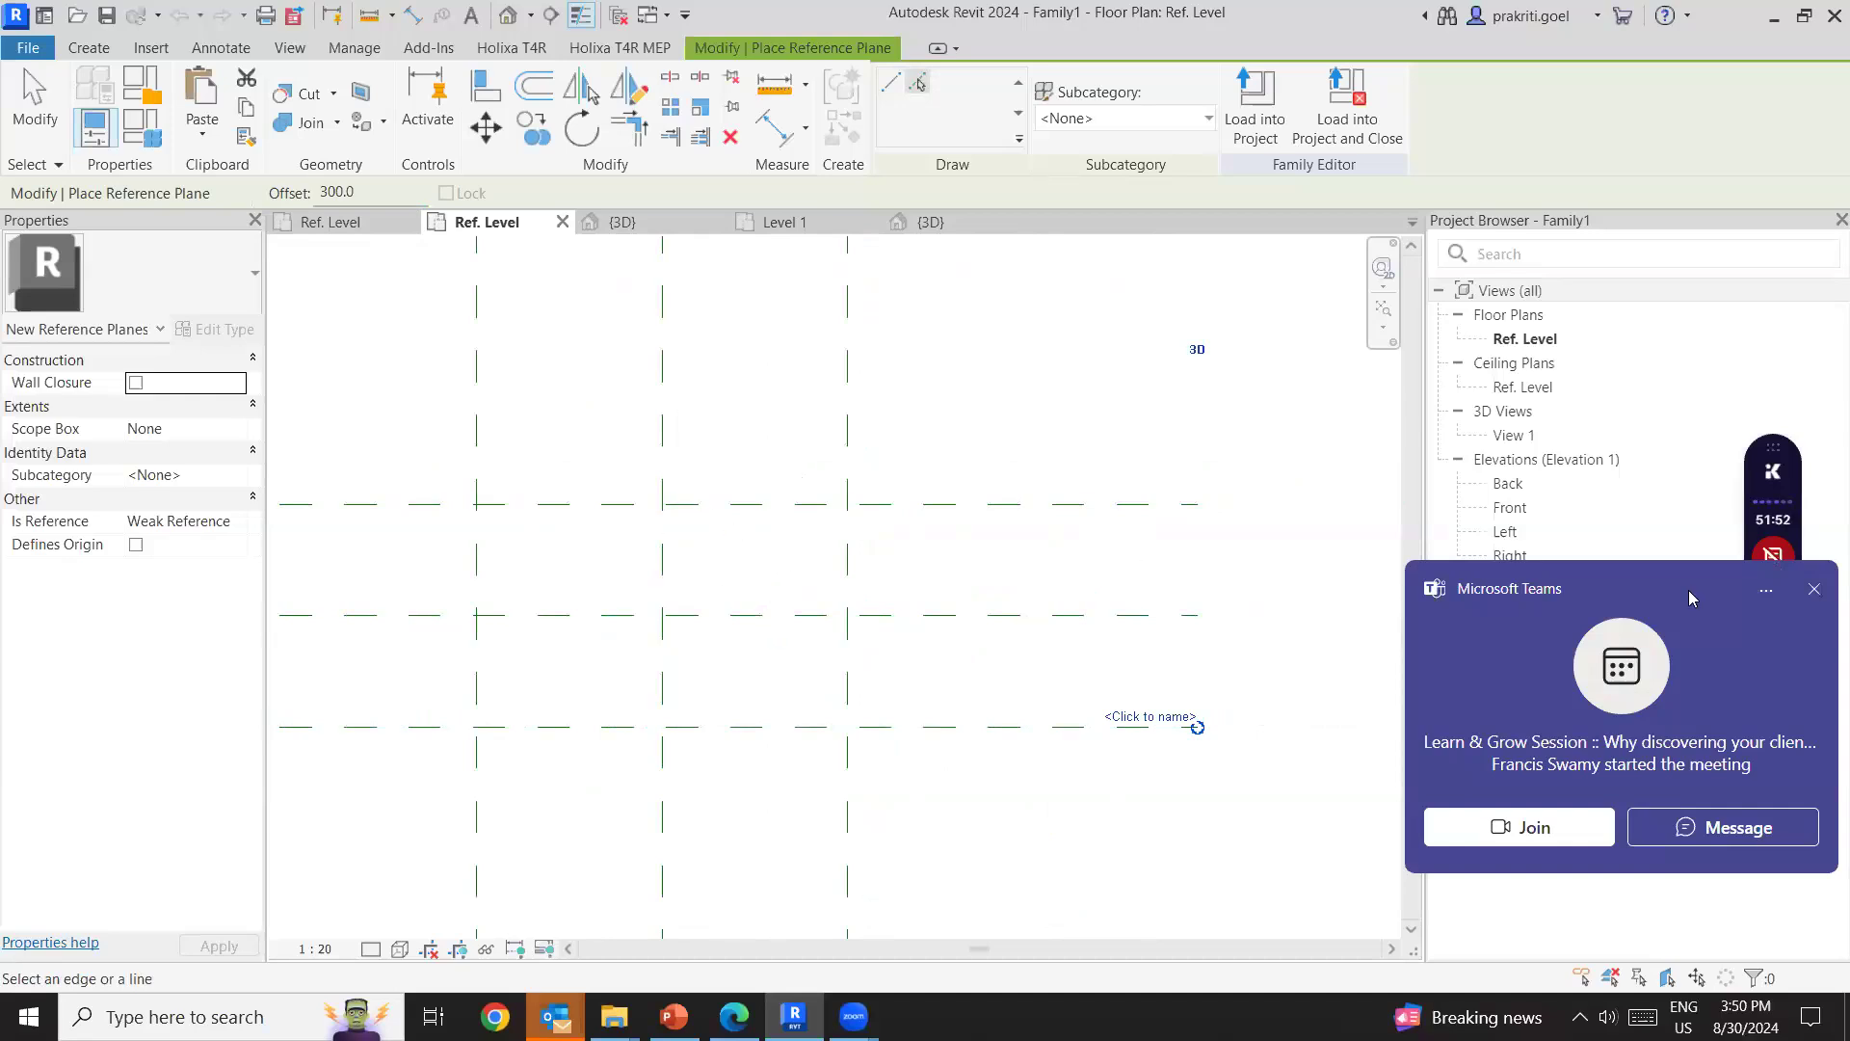
# Dismiss the meeting notification and add an aligned dimension between the two outer vertical reference planes above the horizontal planes.
pyautogui.click(1815, 589)
pyautogui.click(788, 131)
pyautogui.click(477, 462)
pyautogui.click(847, 427)
pyautogui.click(901, 431)
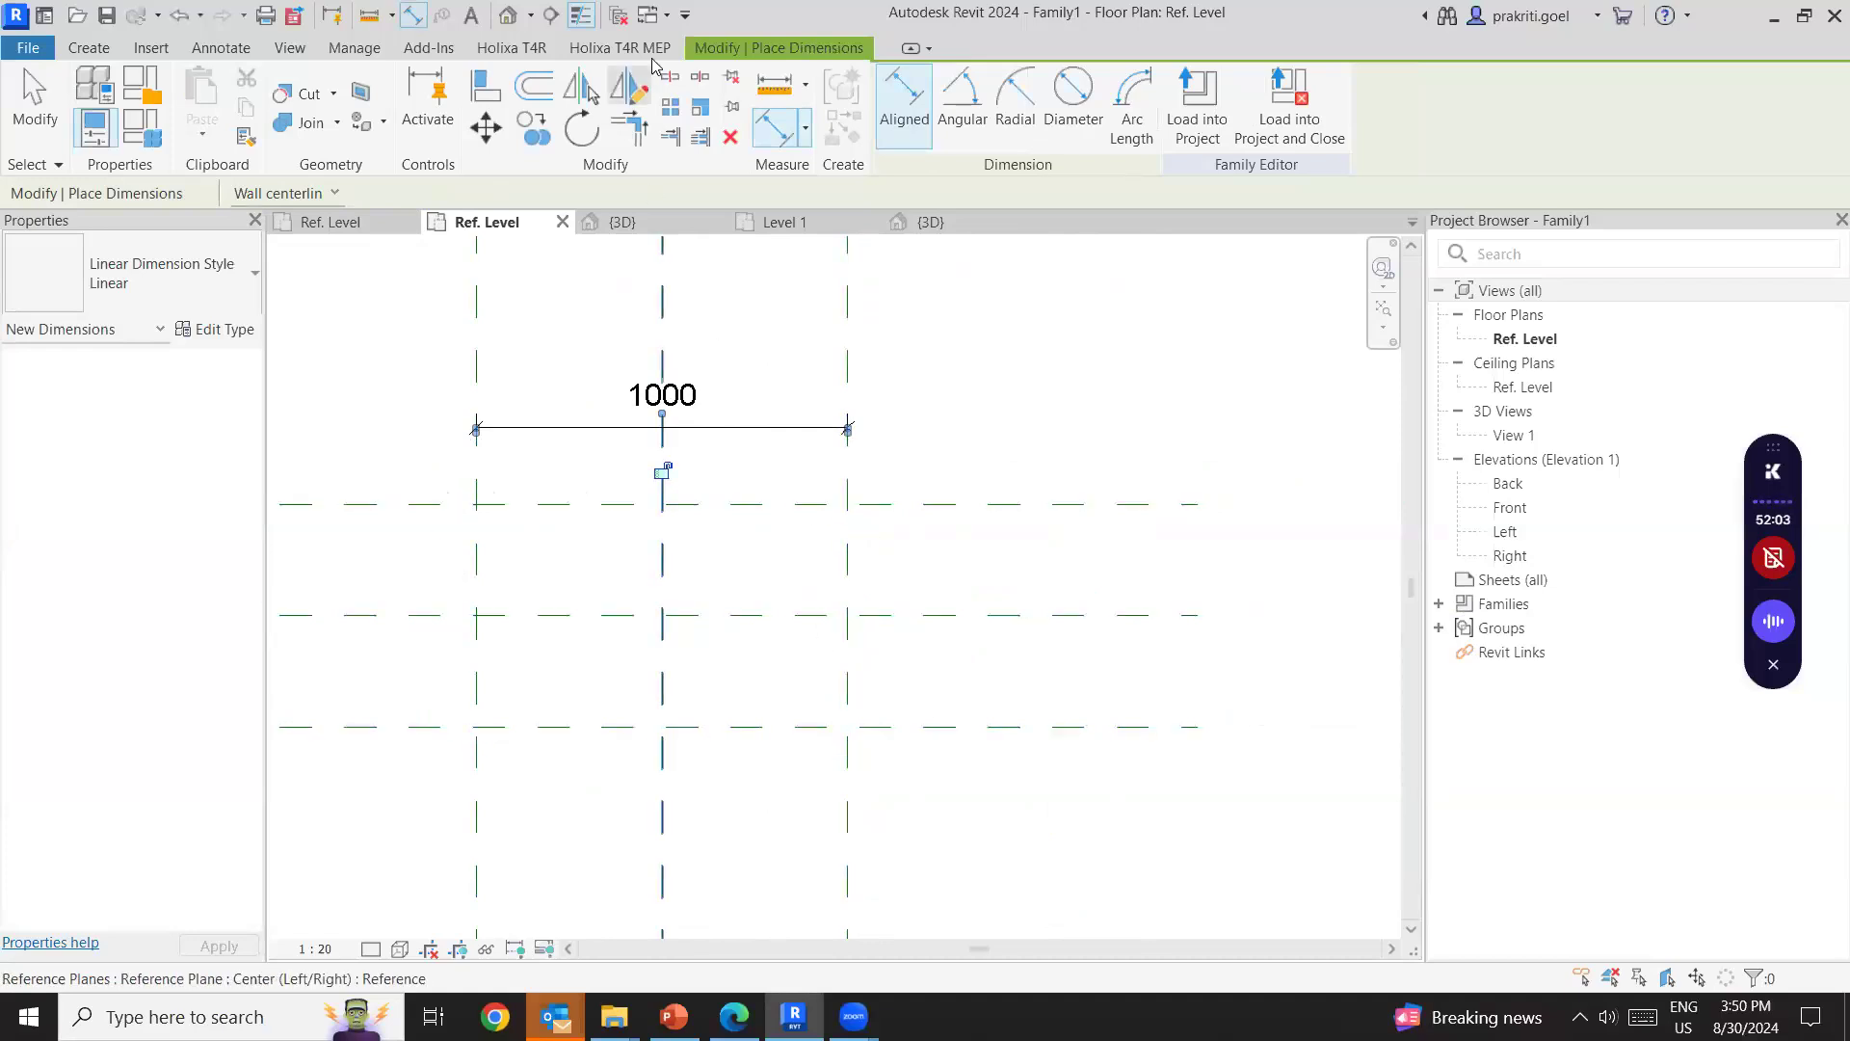
pyautogui.rightClick(725, 342)
pyautogui.click(790, 355)
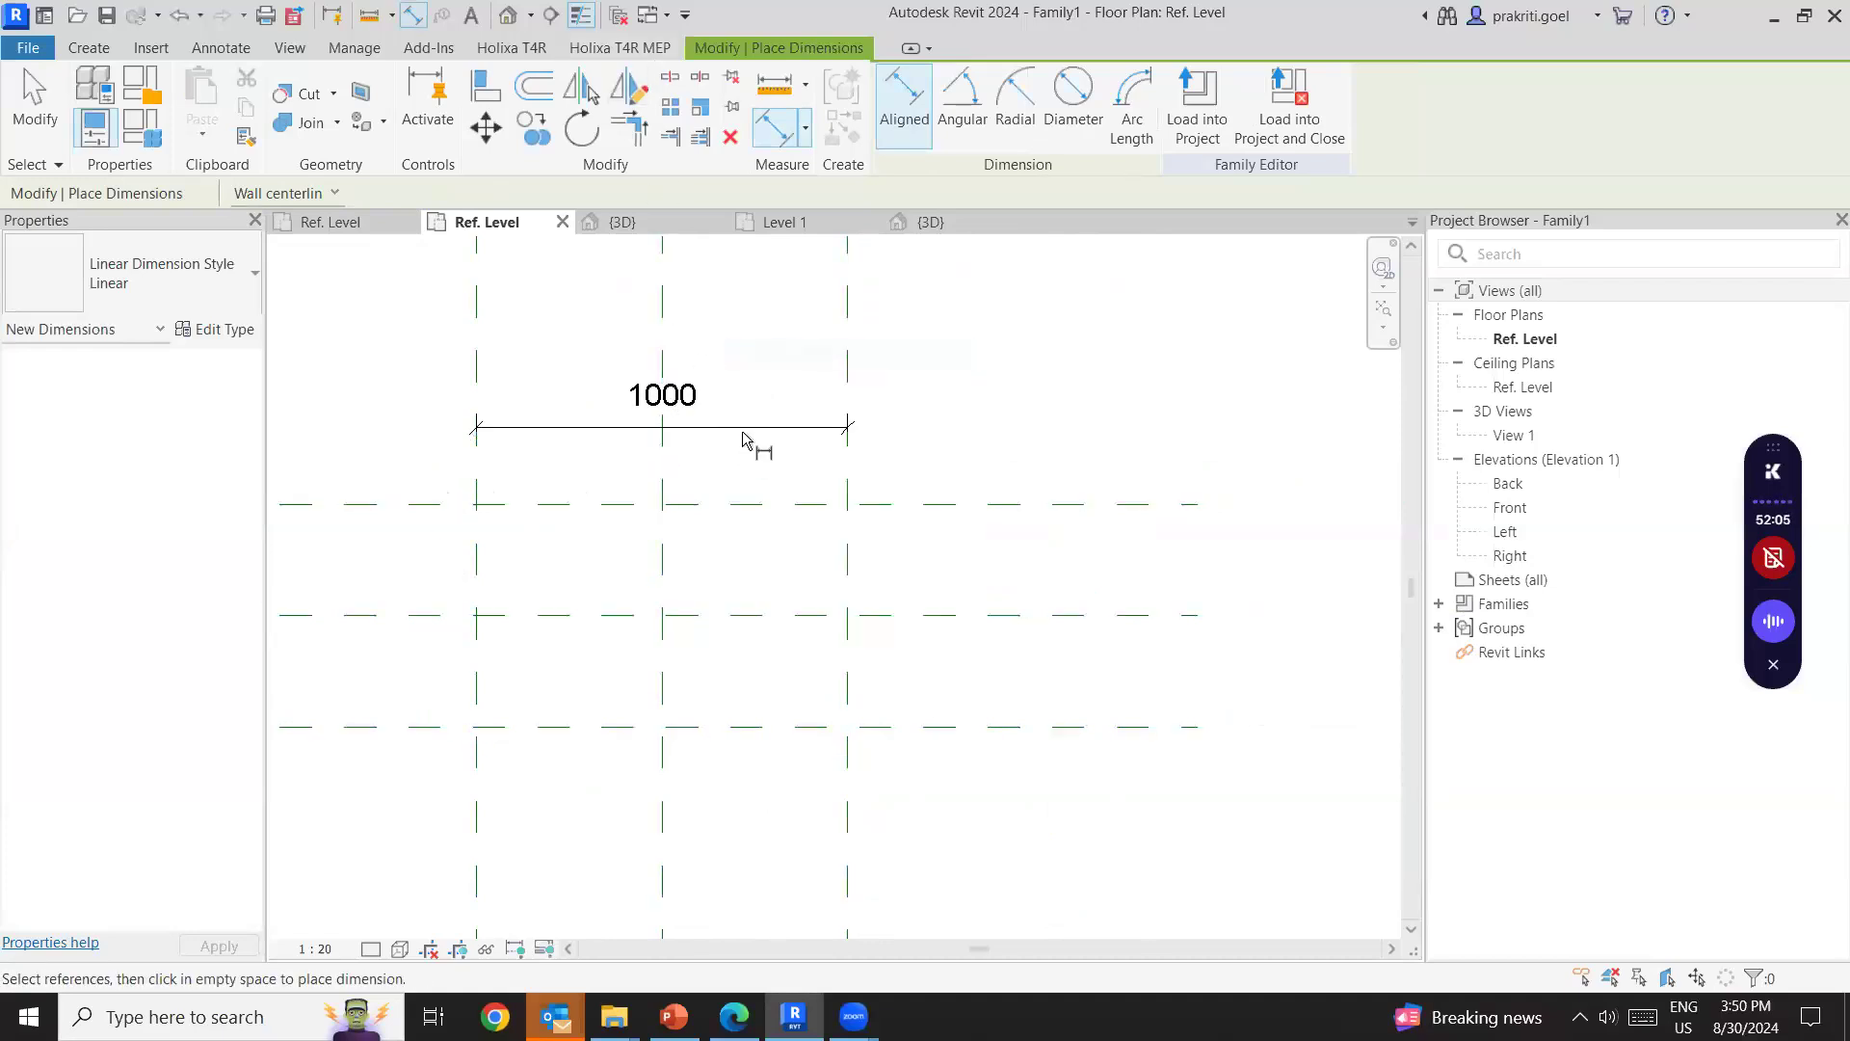
pyautogui.rightClick(768, 341)
pyautogui.click(829, 357)
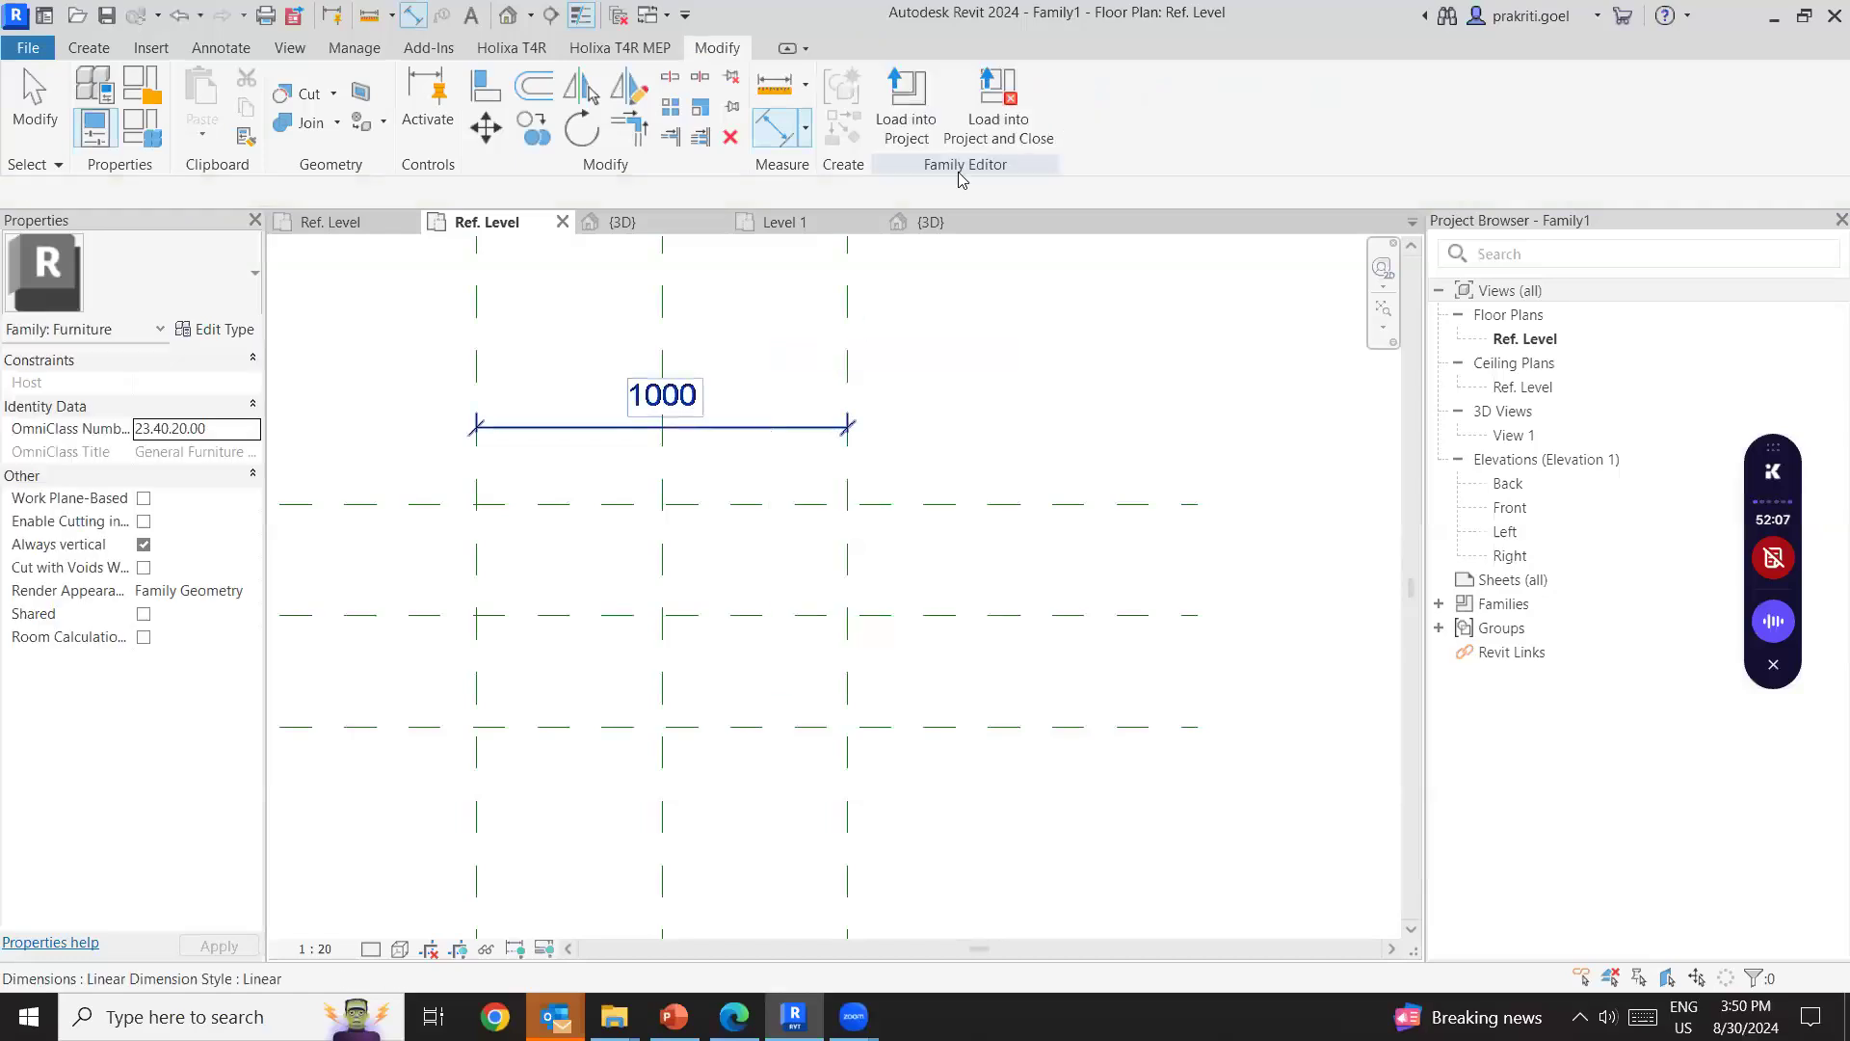
# Label the overall horizontal dimension with a new family type parameter named Length.
pyautogui.click(674, 426)
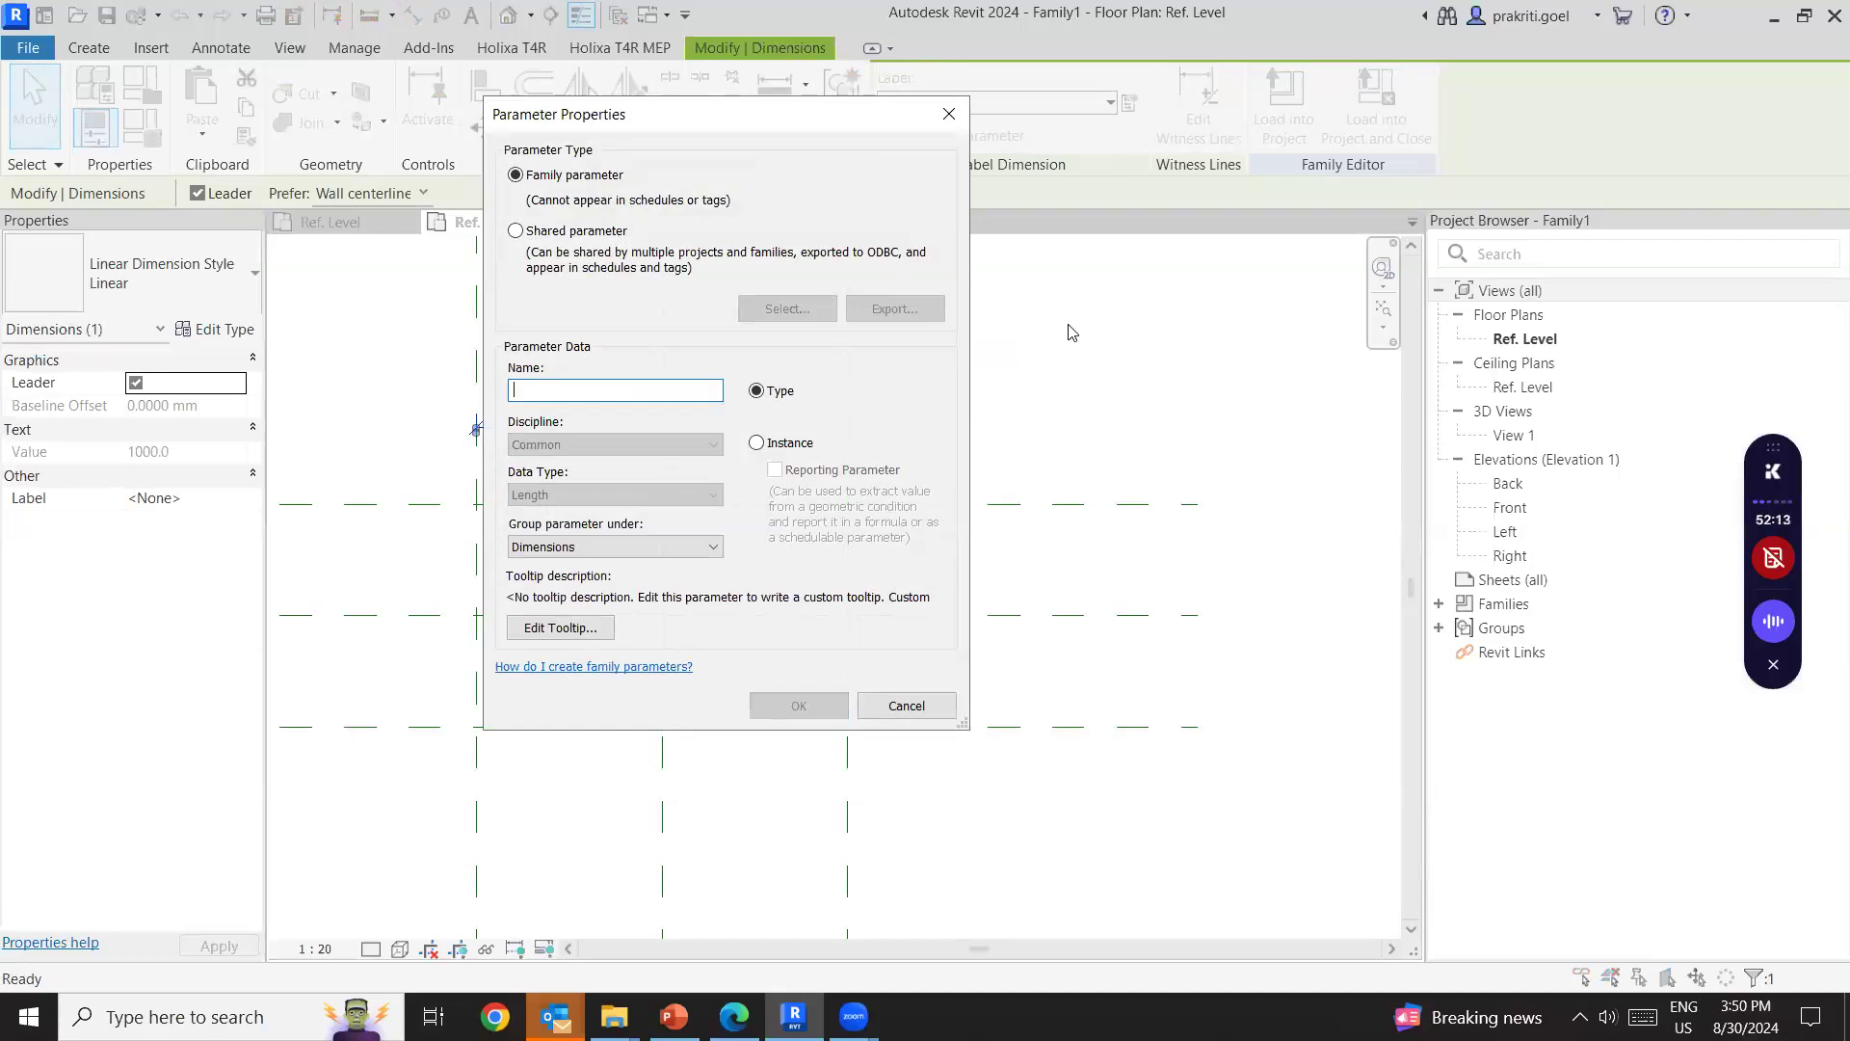
pyautogui.write('Leng')
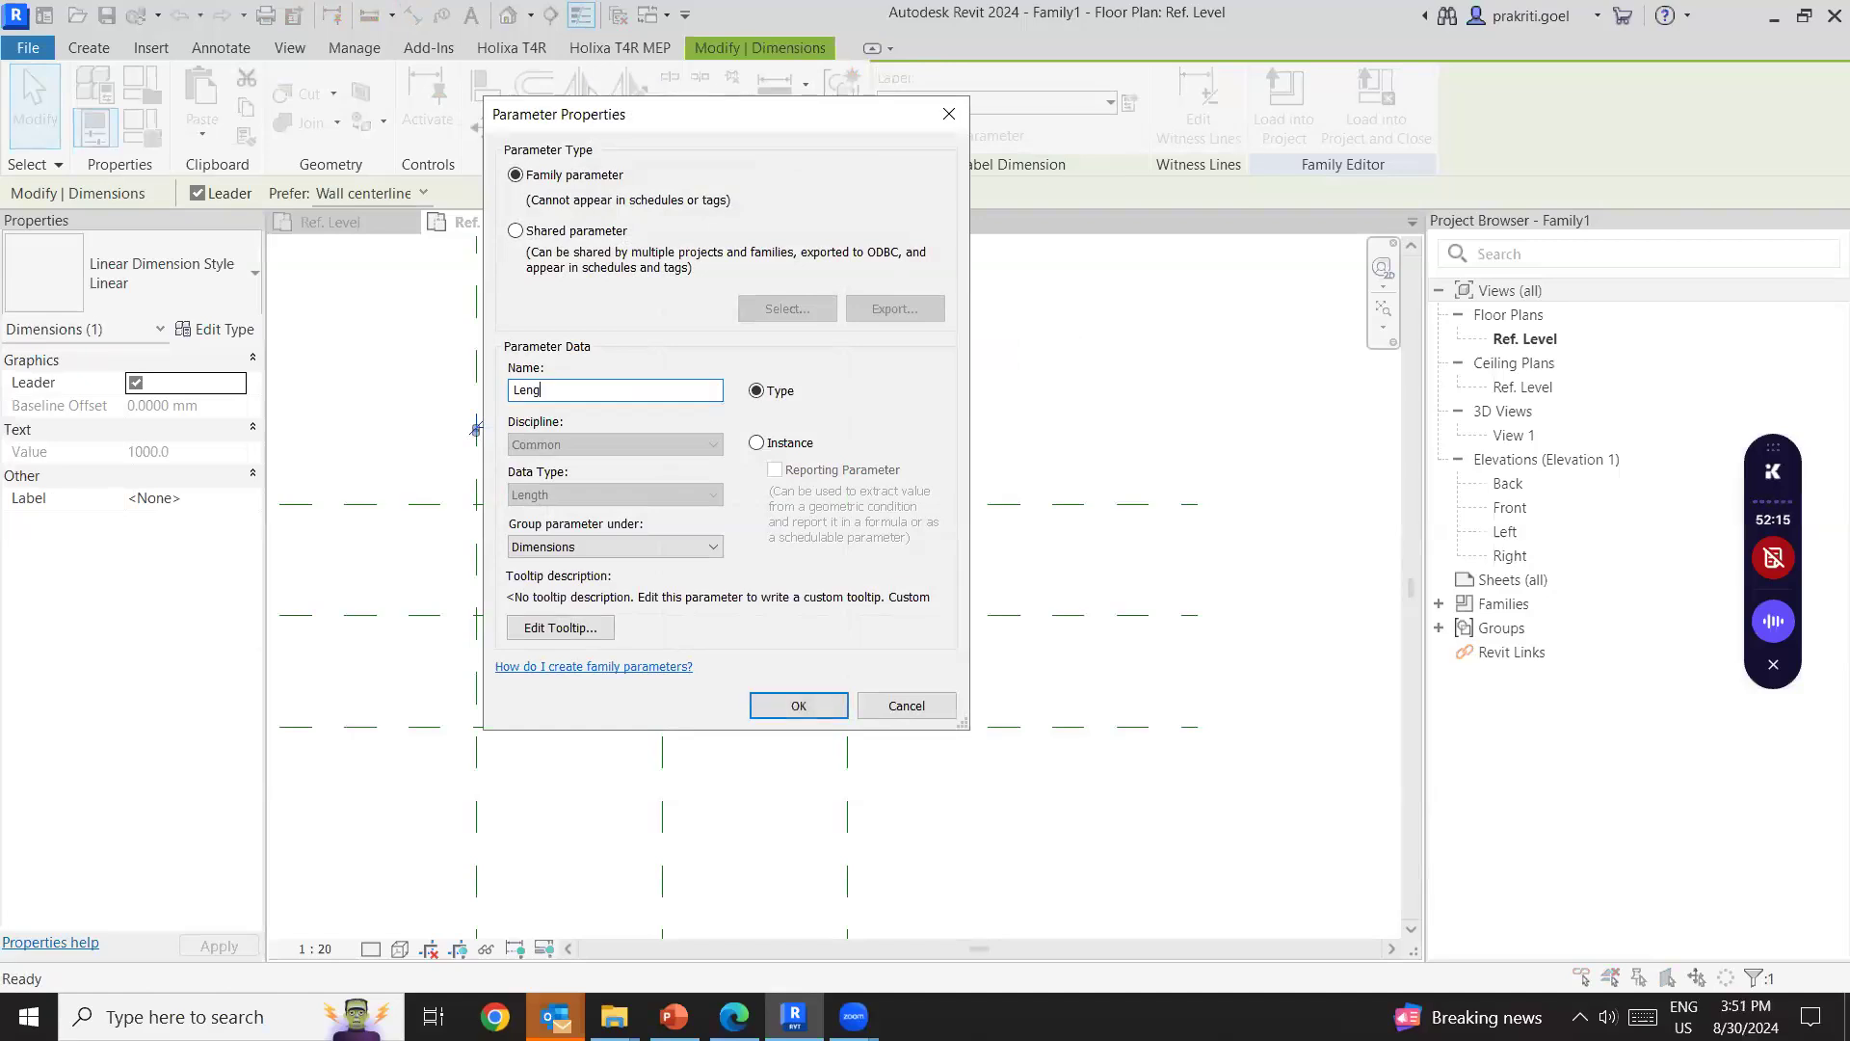
pyautogui.write('th')
pyautogui.press('Return')
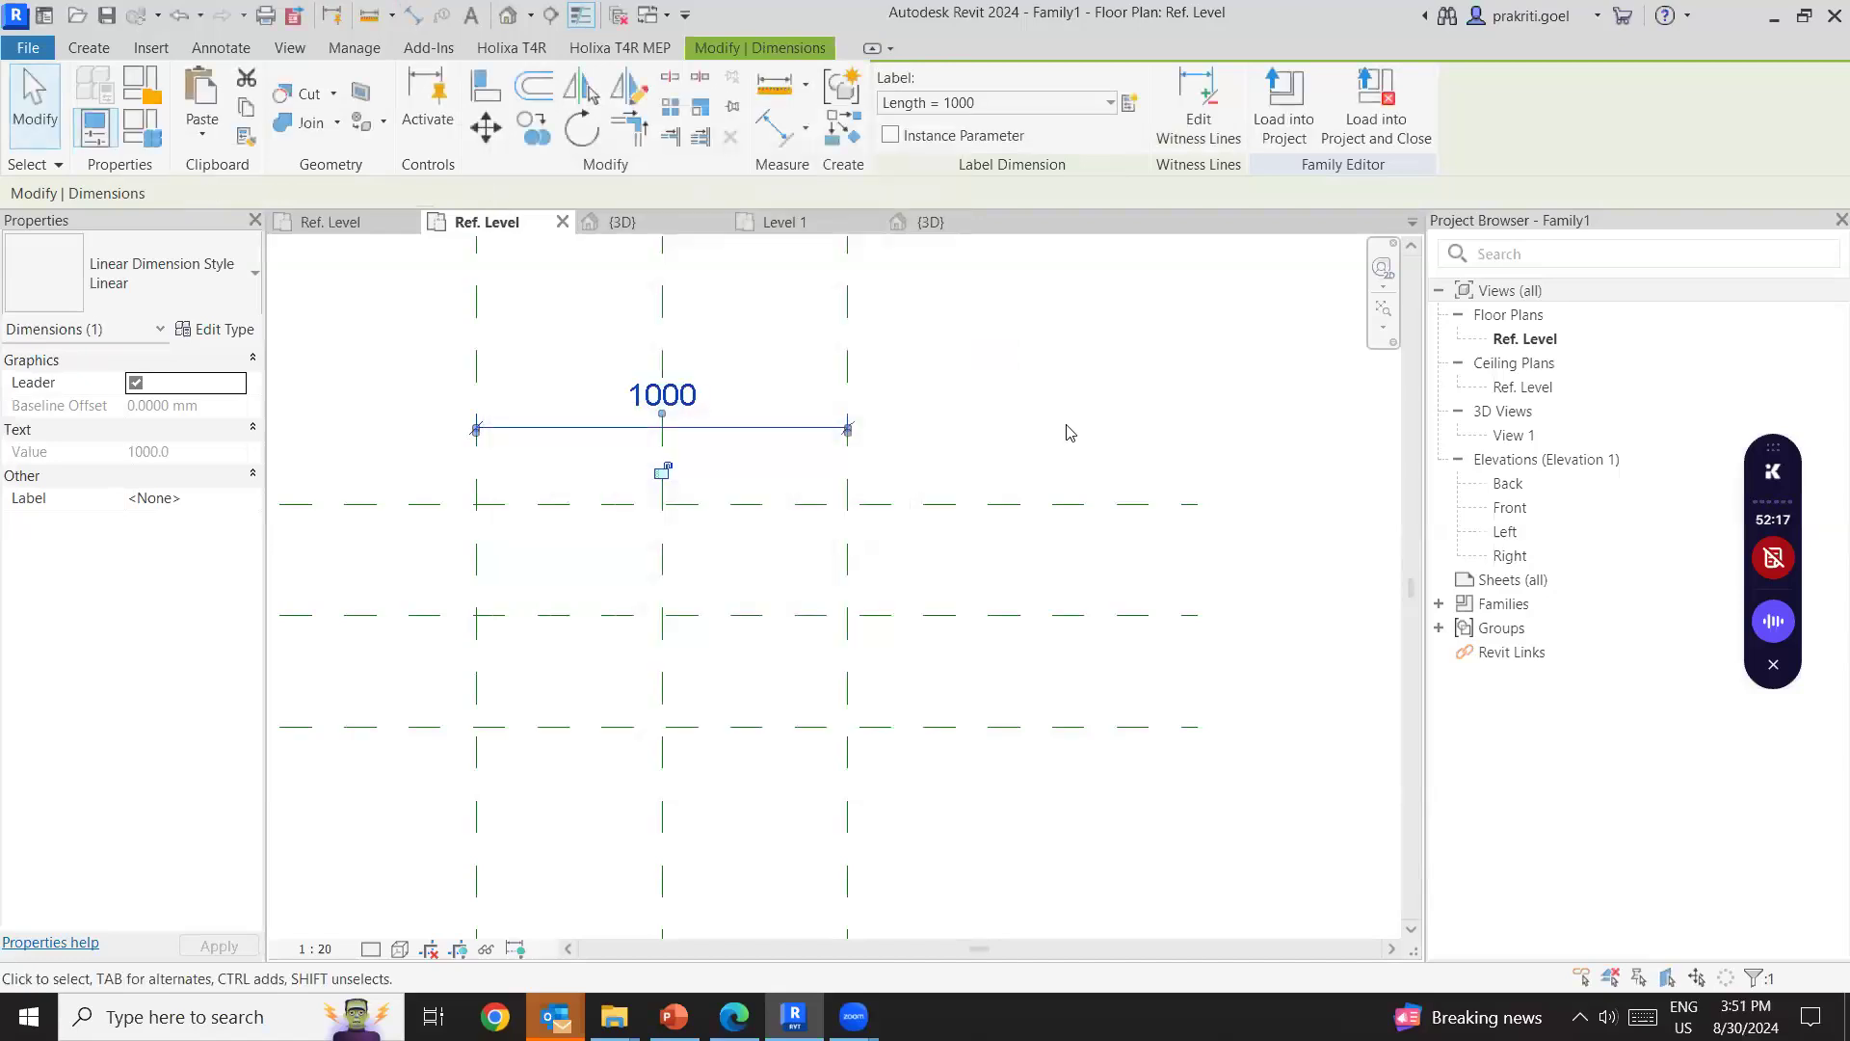
# Dimension the distance between the outer horizontal reference planes and label it with a new type parameter named Width.
pyautogui.click(775, 128)
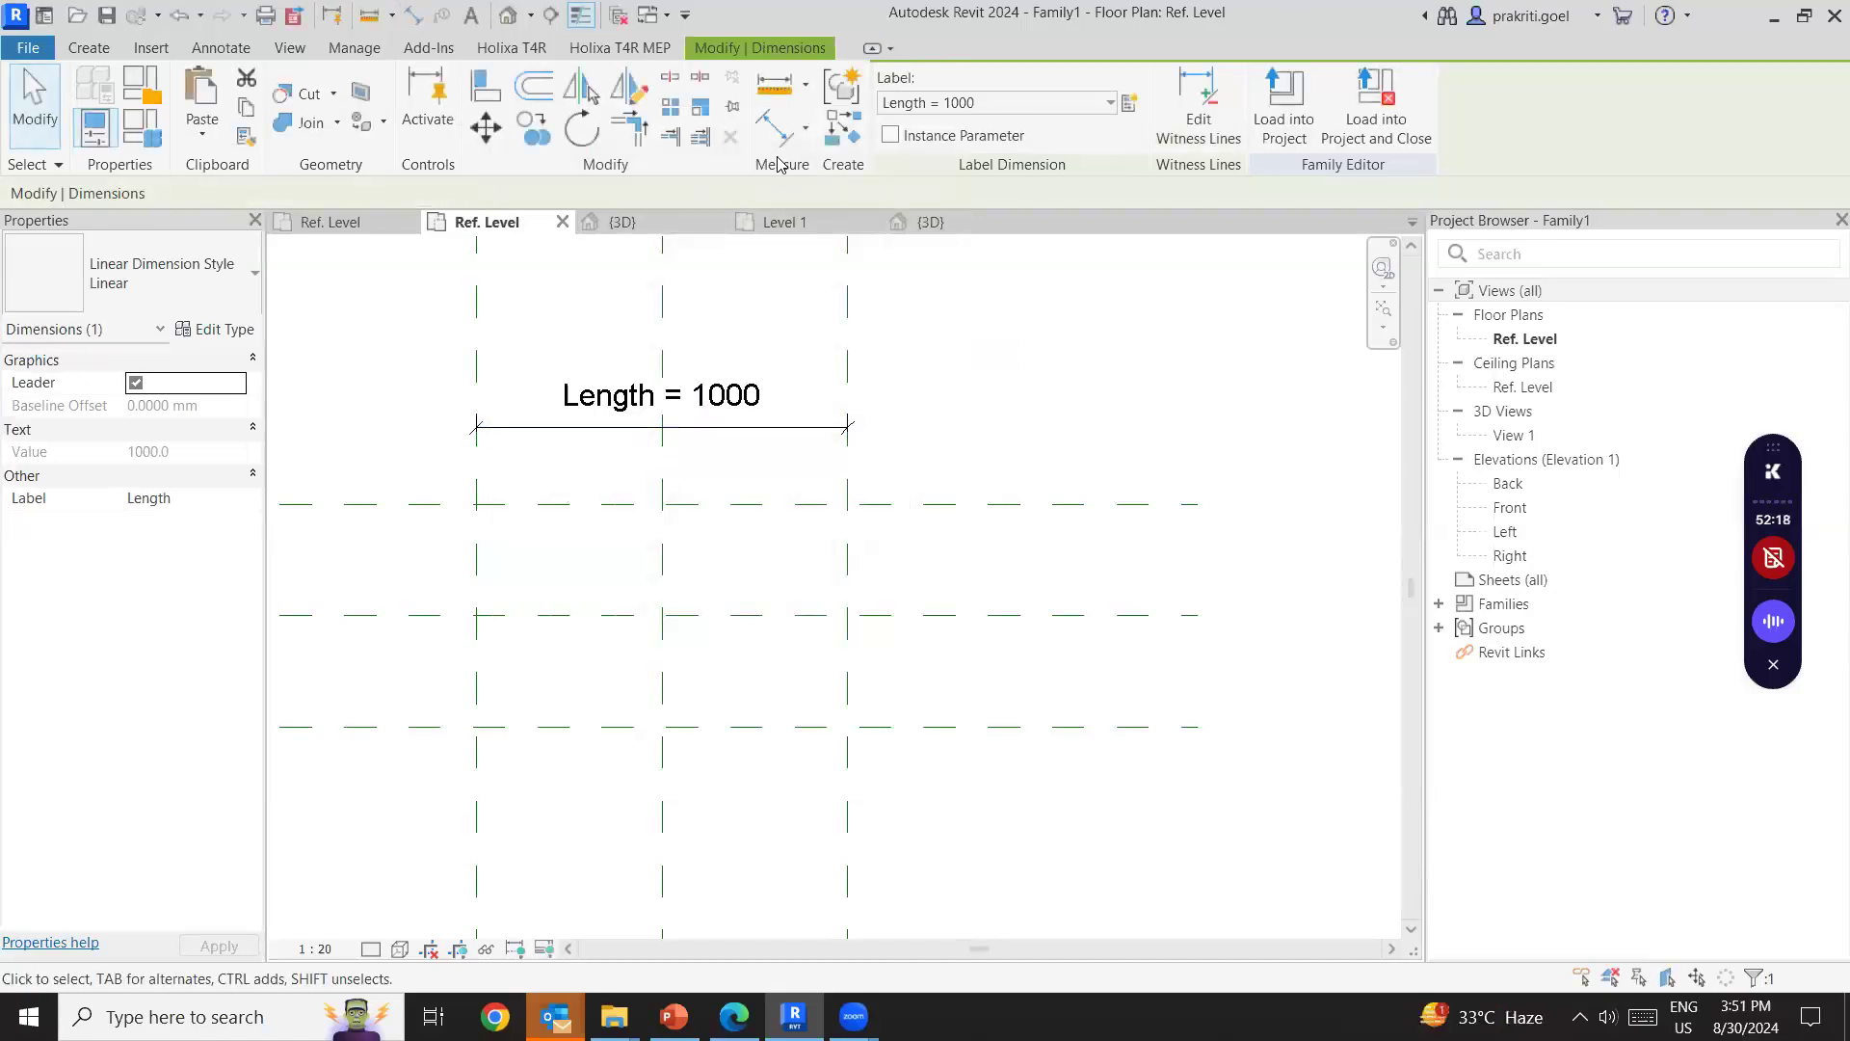
pyautogui.click(997, 503)
pyautogui.click(988, 734)
pyautogui.click(1031, 699)
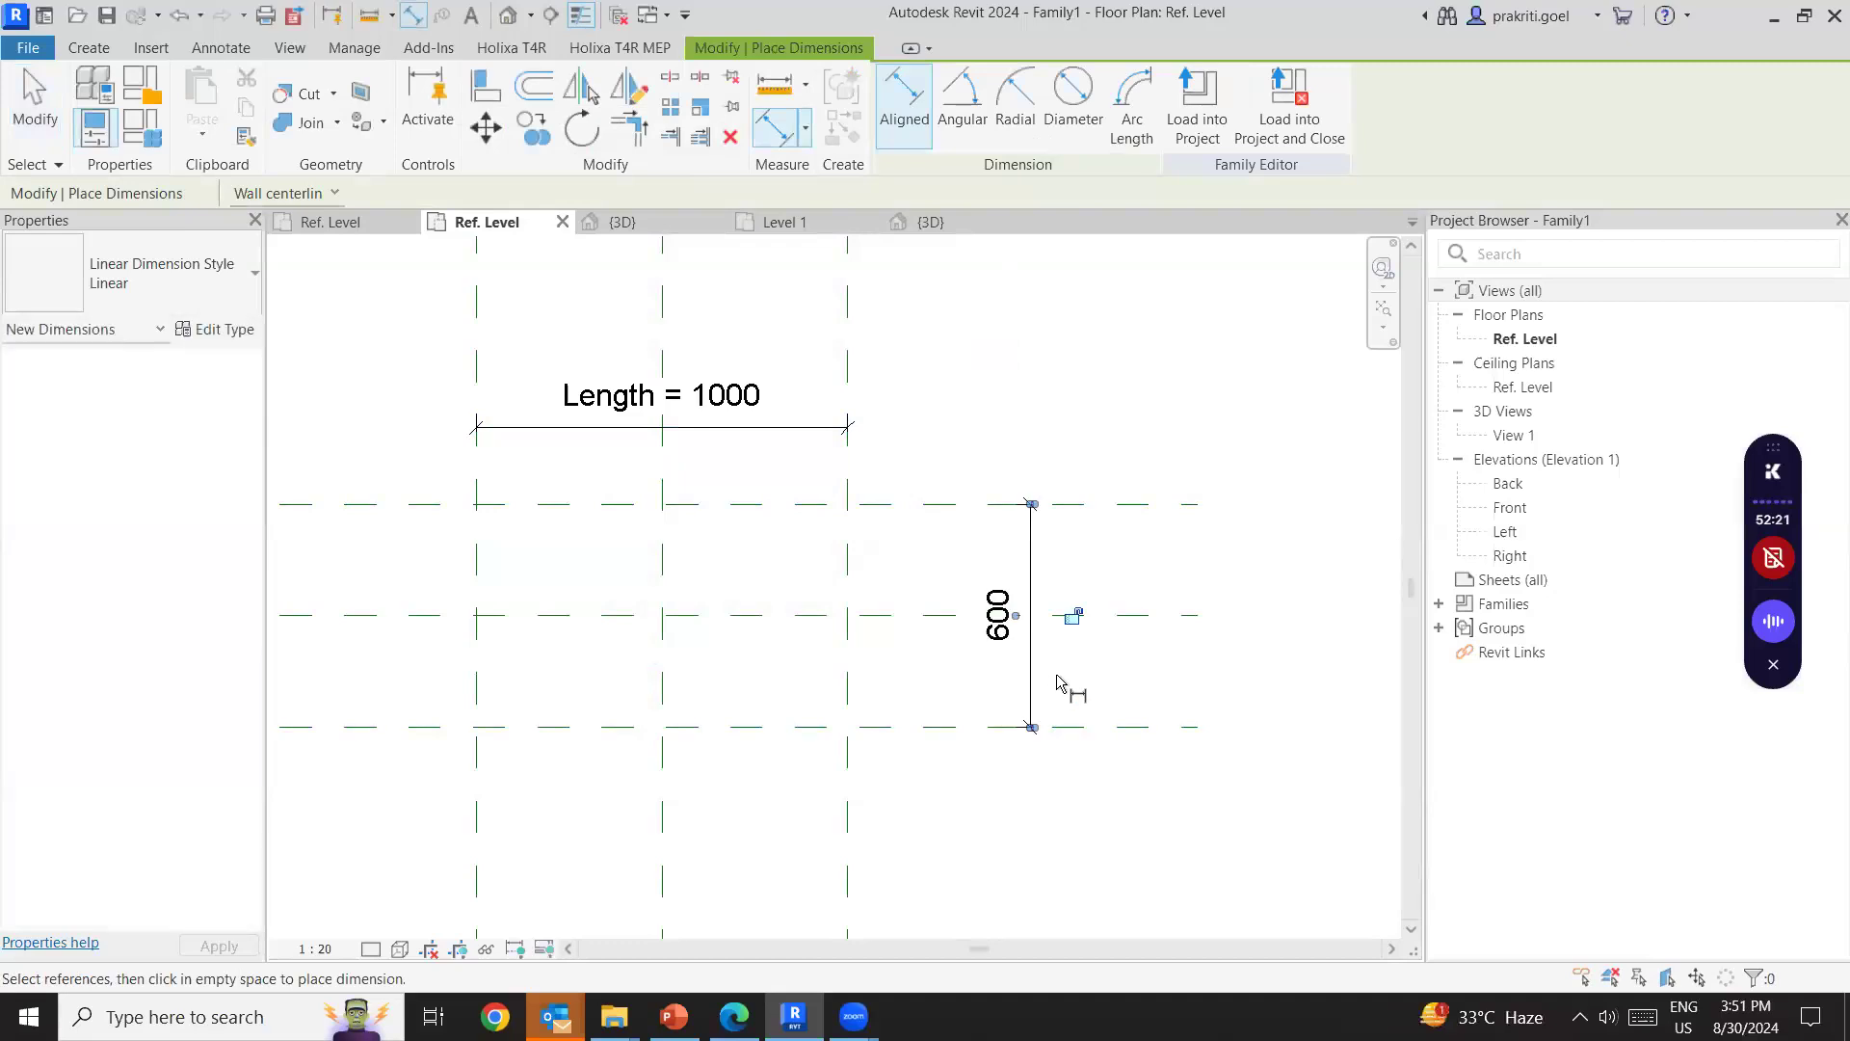
pyautogui.press('Escape')
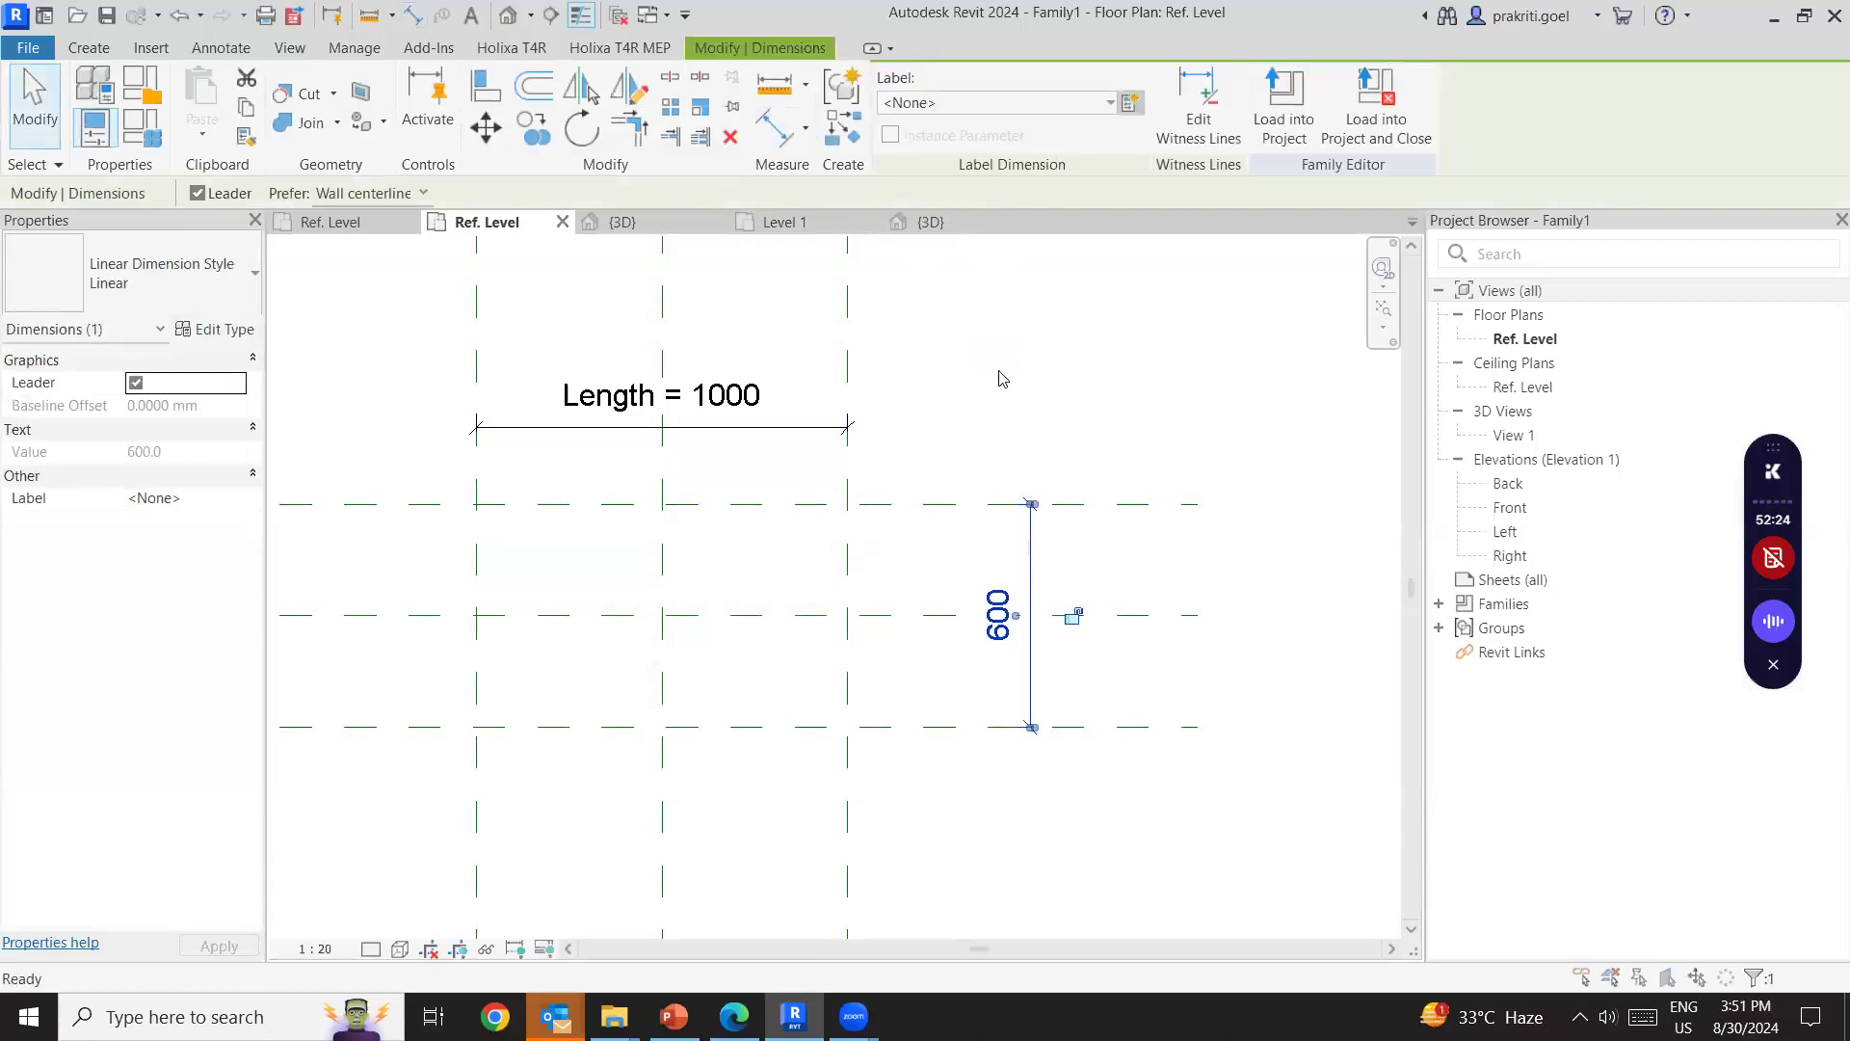
pyautogui.write('W')
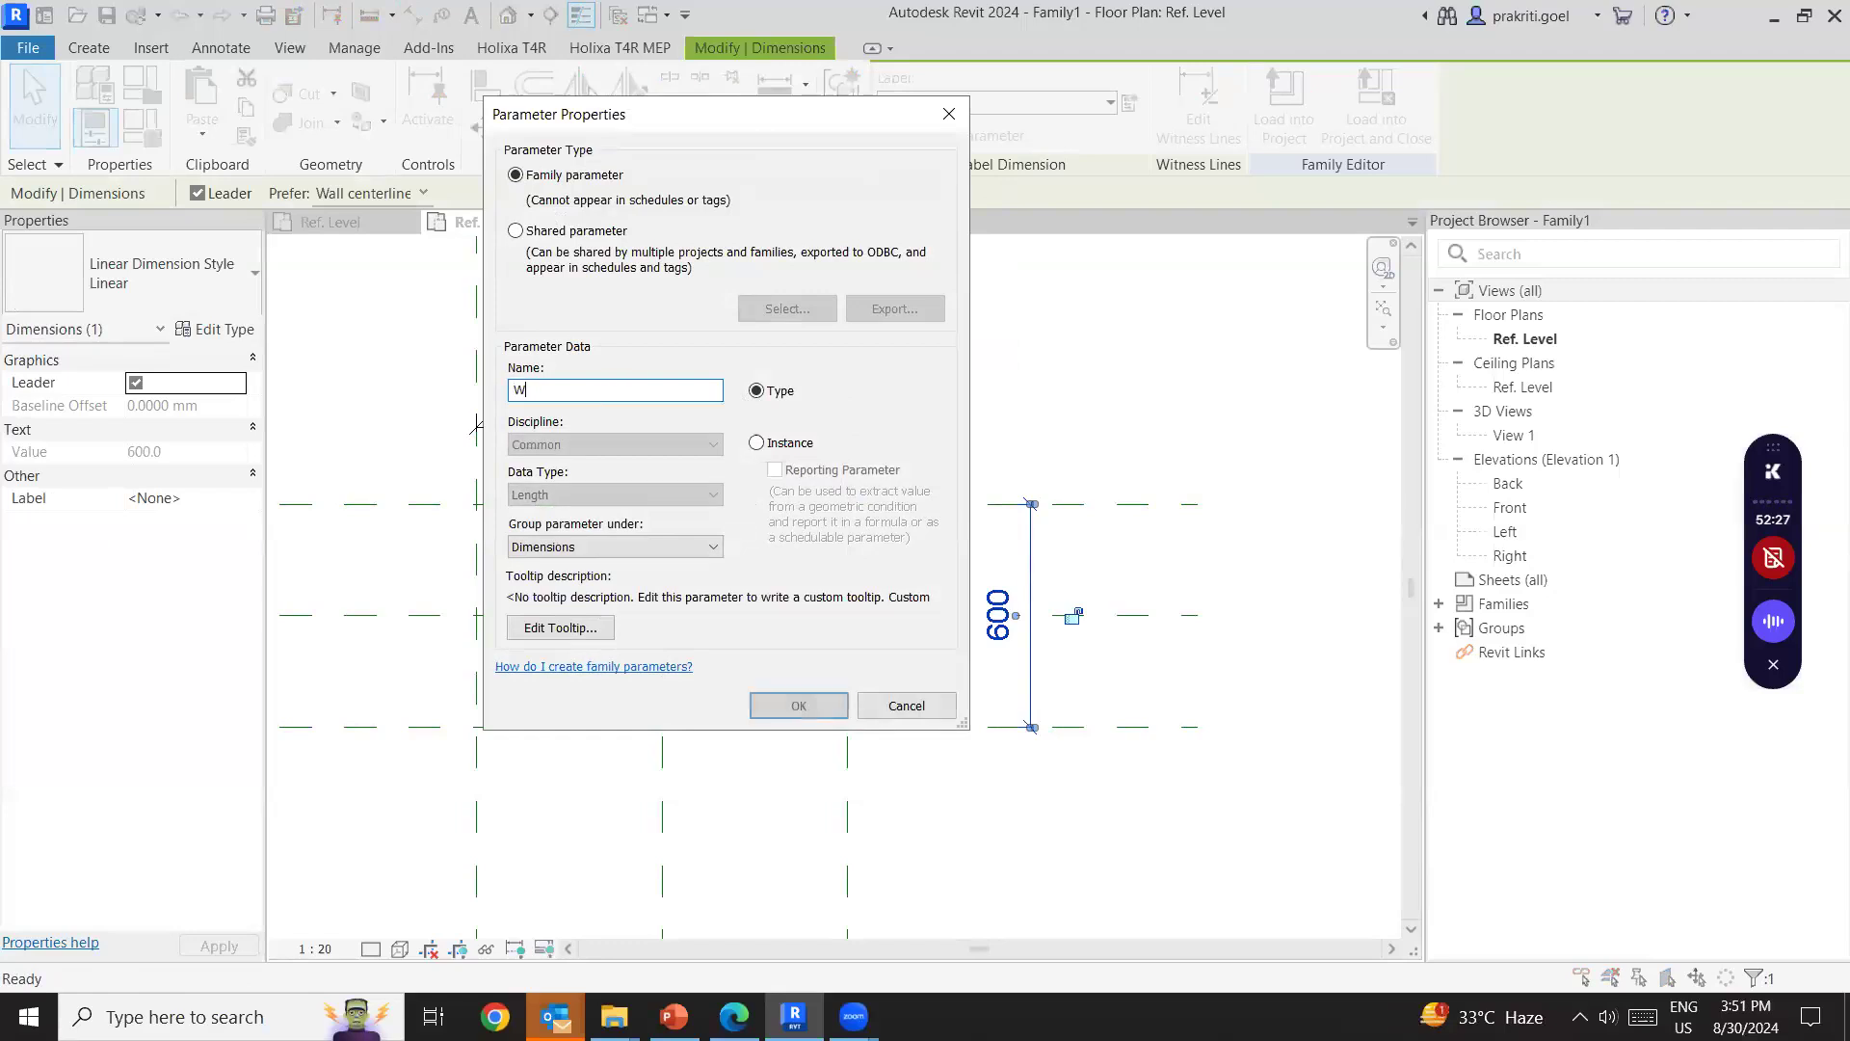
pyautogui.write('idth')
pyautogui.press('Return')
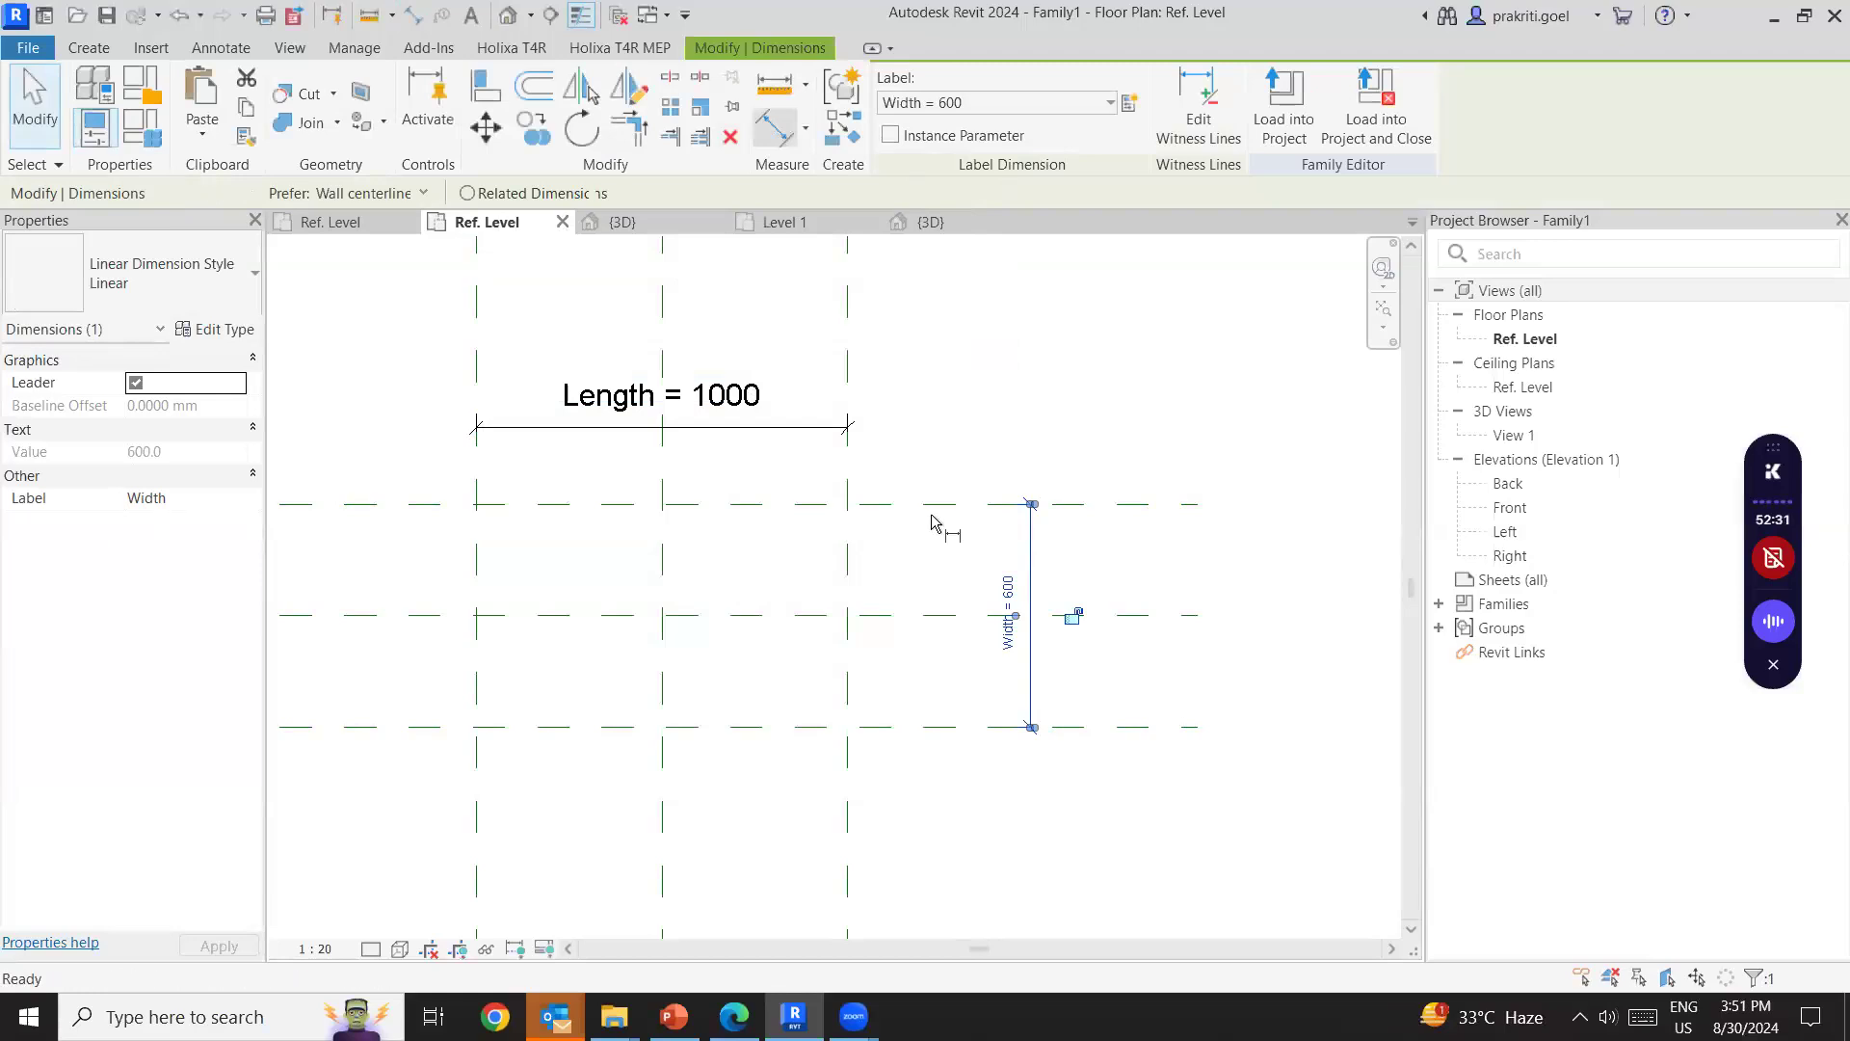
# Add an aligned dimension between the upper and middle horizontal reference planes, inside the Width dimension.
pyautogui.press('d')
pyautogui.press('i')
pyautogui.click(932, 504)
pyautogui.click(933, 614)
pyautogui.click(933, 569)
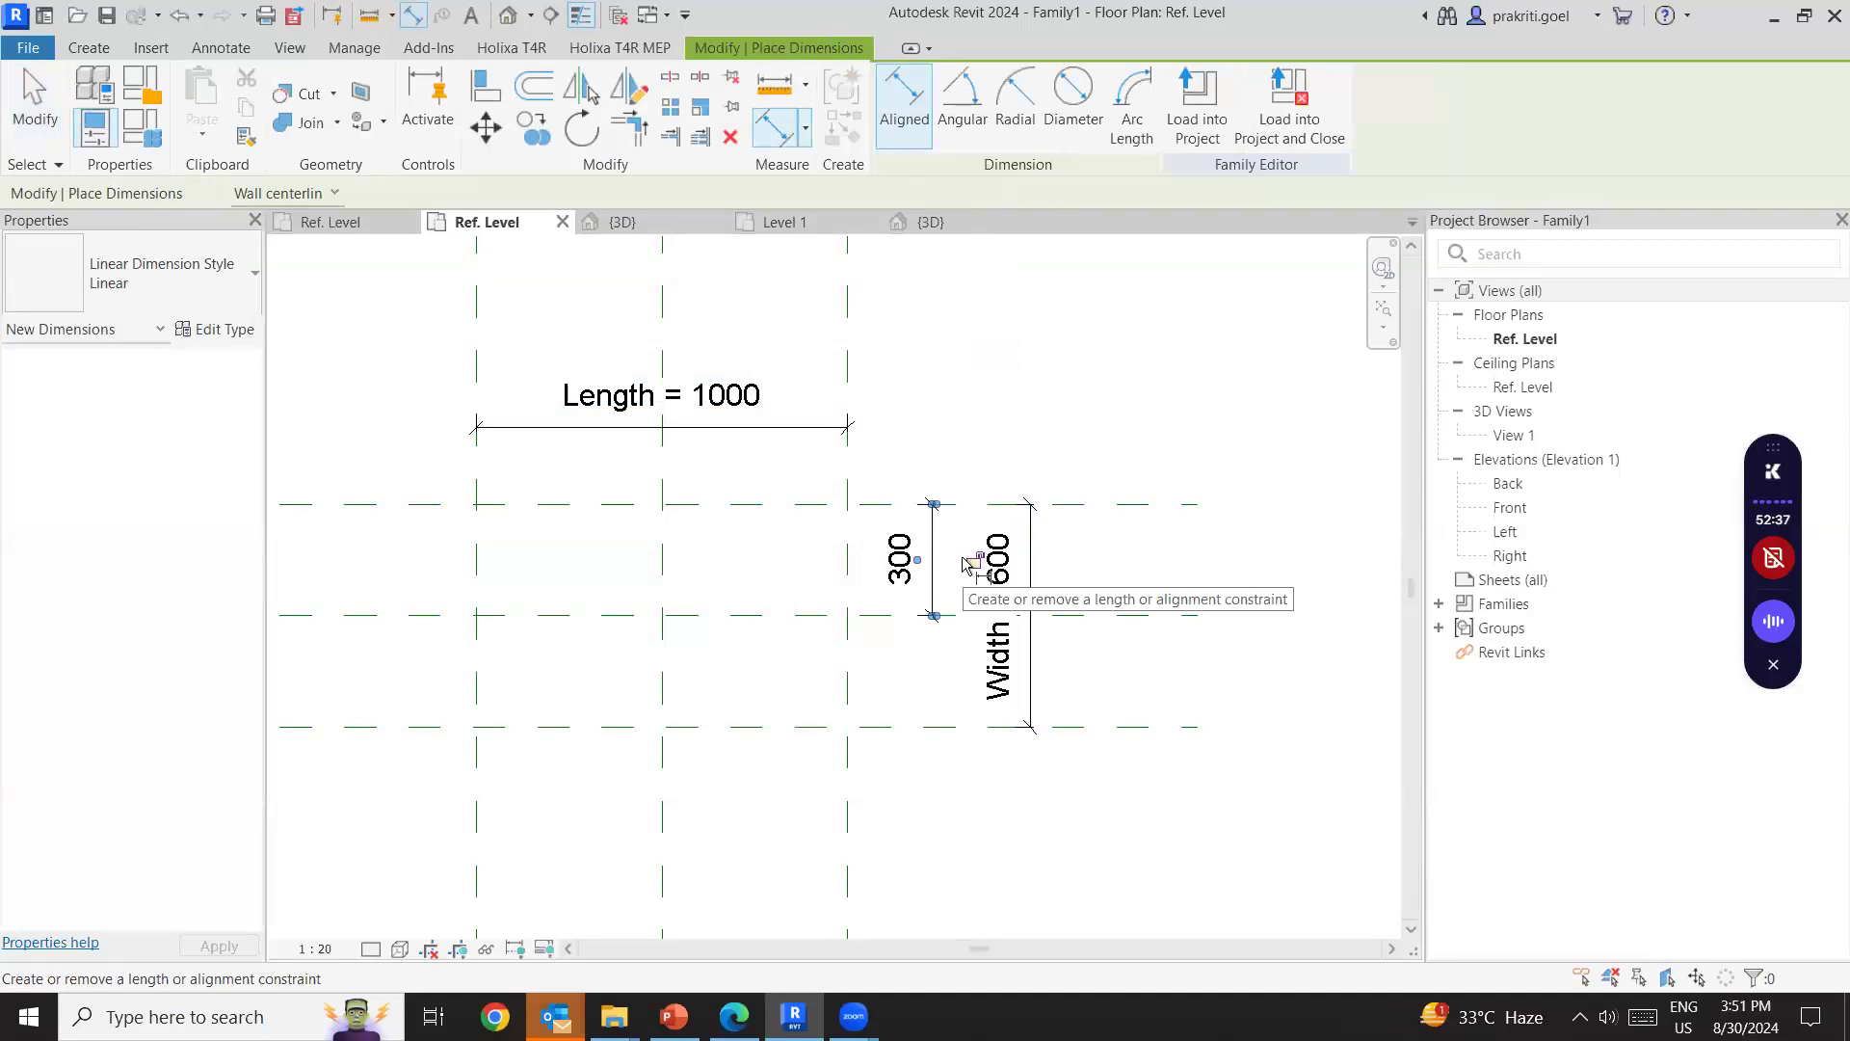
pyautogui.rightClick(1031, 355)
pyautogui.click(1056, 372)
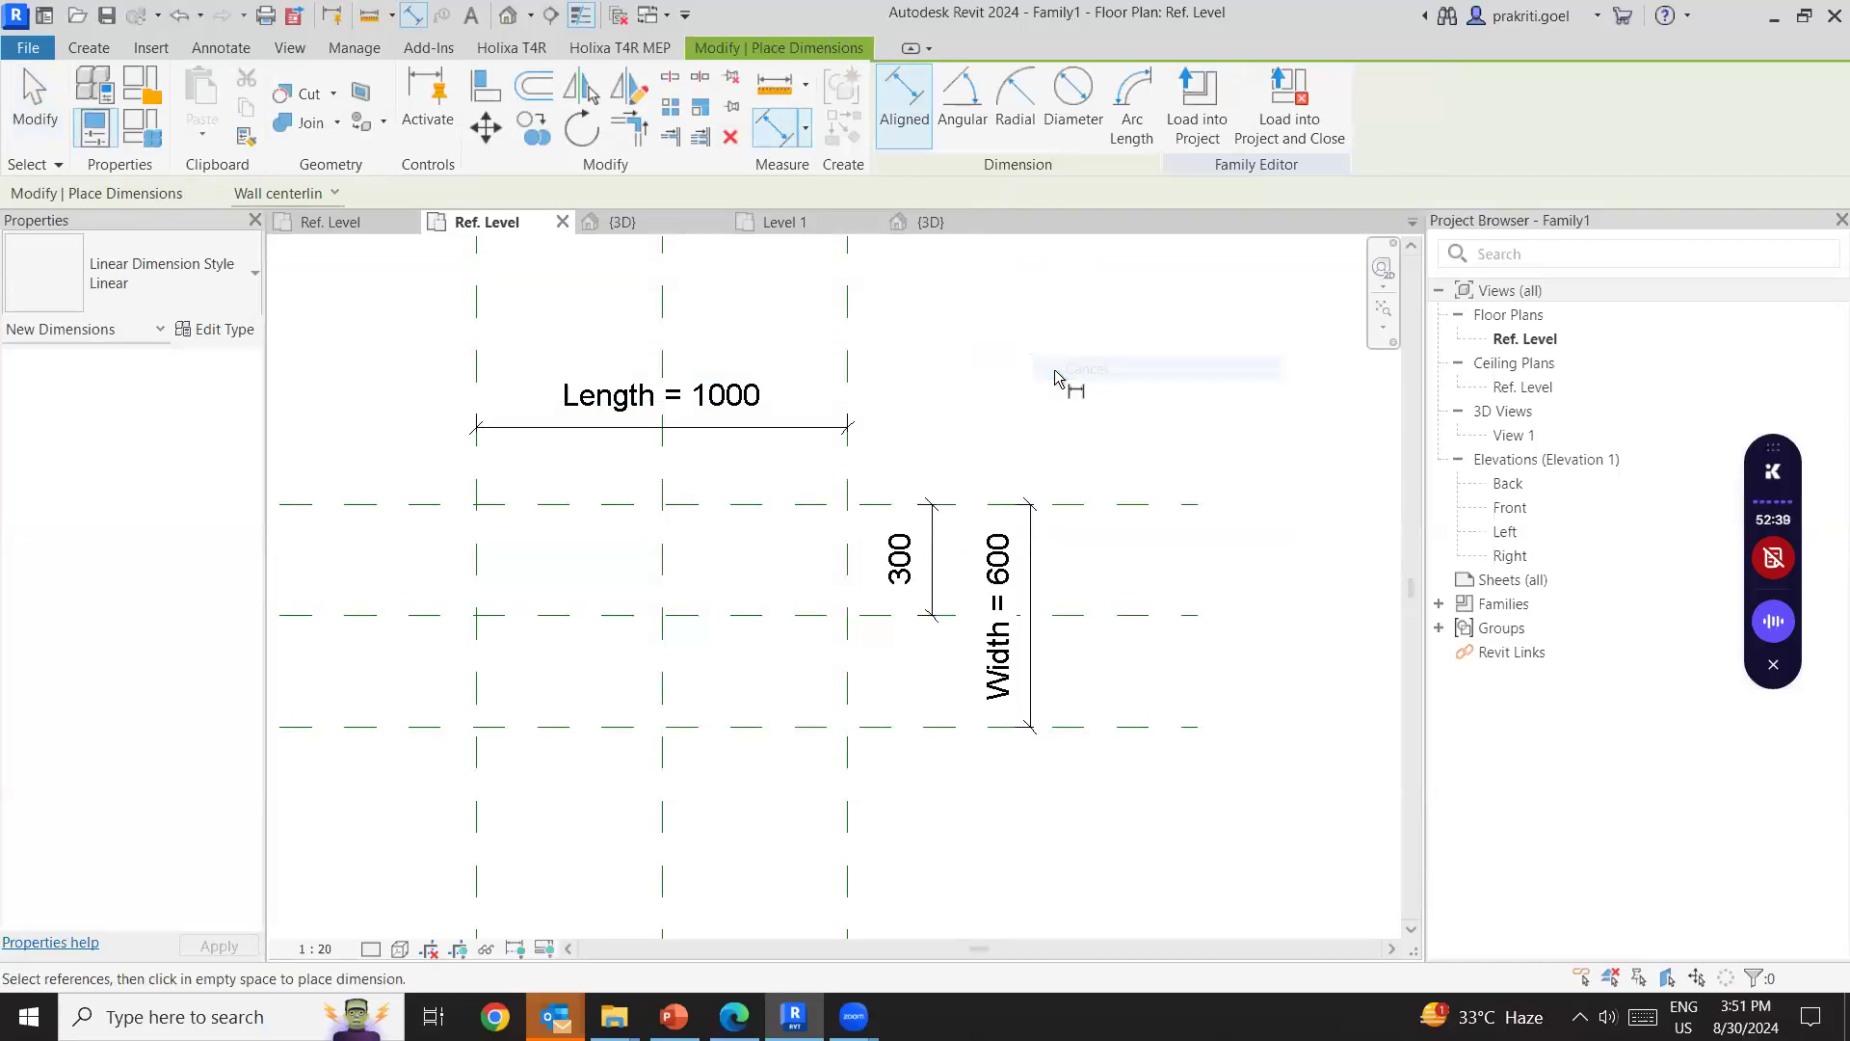
pyautogui.rightClick(1012, 371)
pyautogui.click(1038, 384)
# Label the dimension between the upper and middle horizontal planes with a new type parameter named Shelf Width.
pyautogui.click(907, 480)
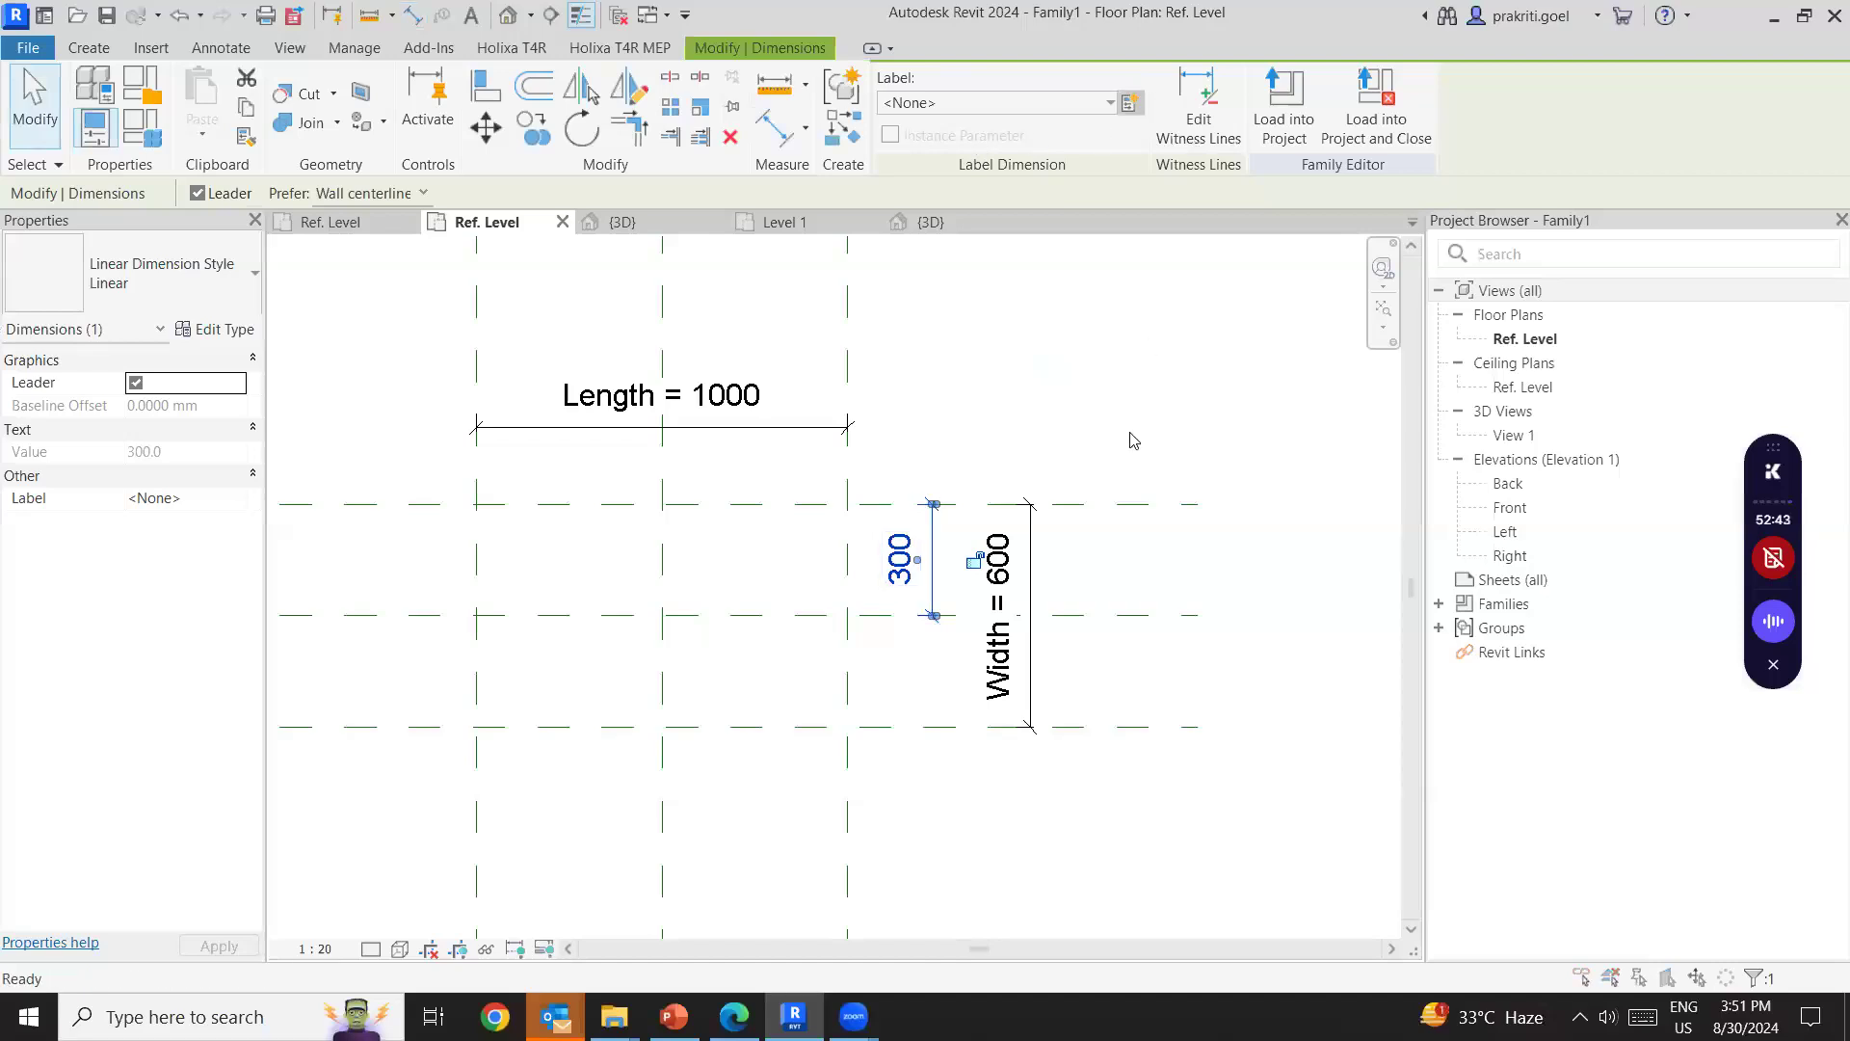
pyautogui.write('helf Width')
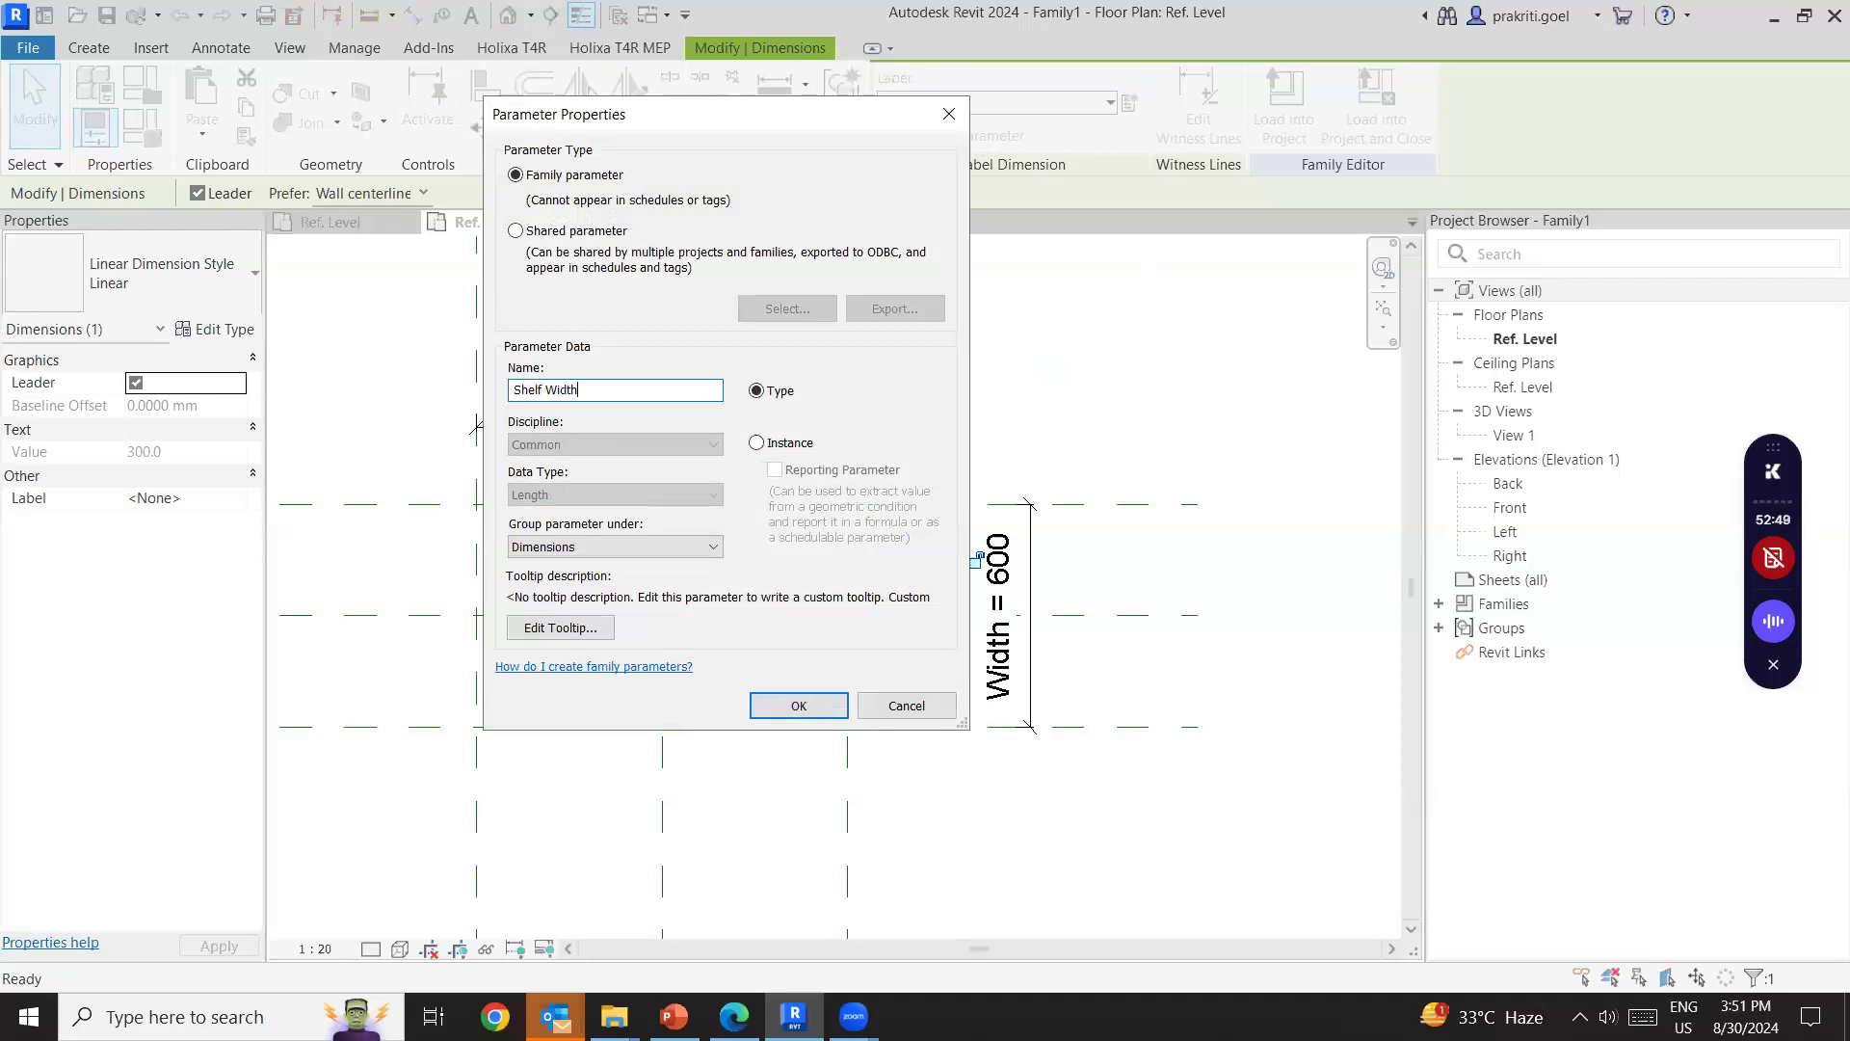
pyautogui.press('Return')
pyautogui.click(910, 542)
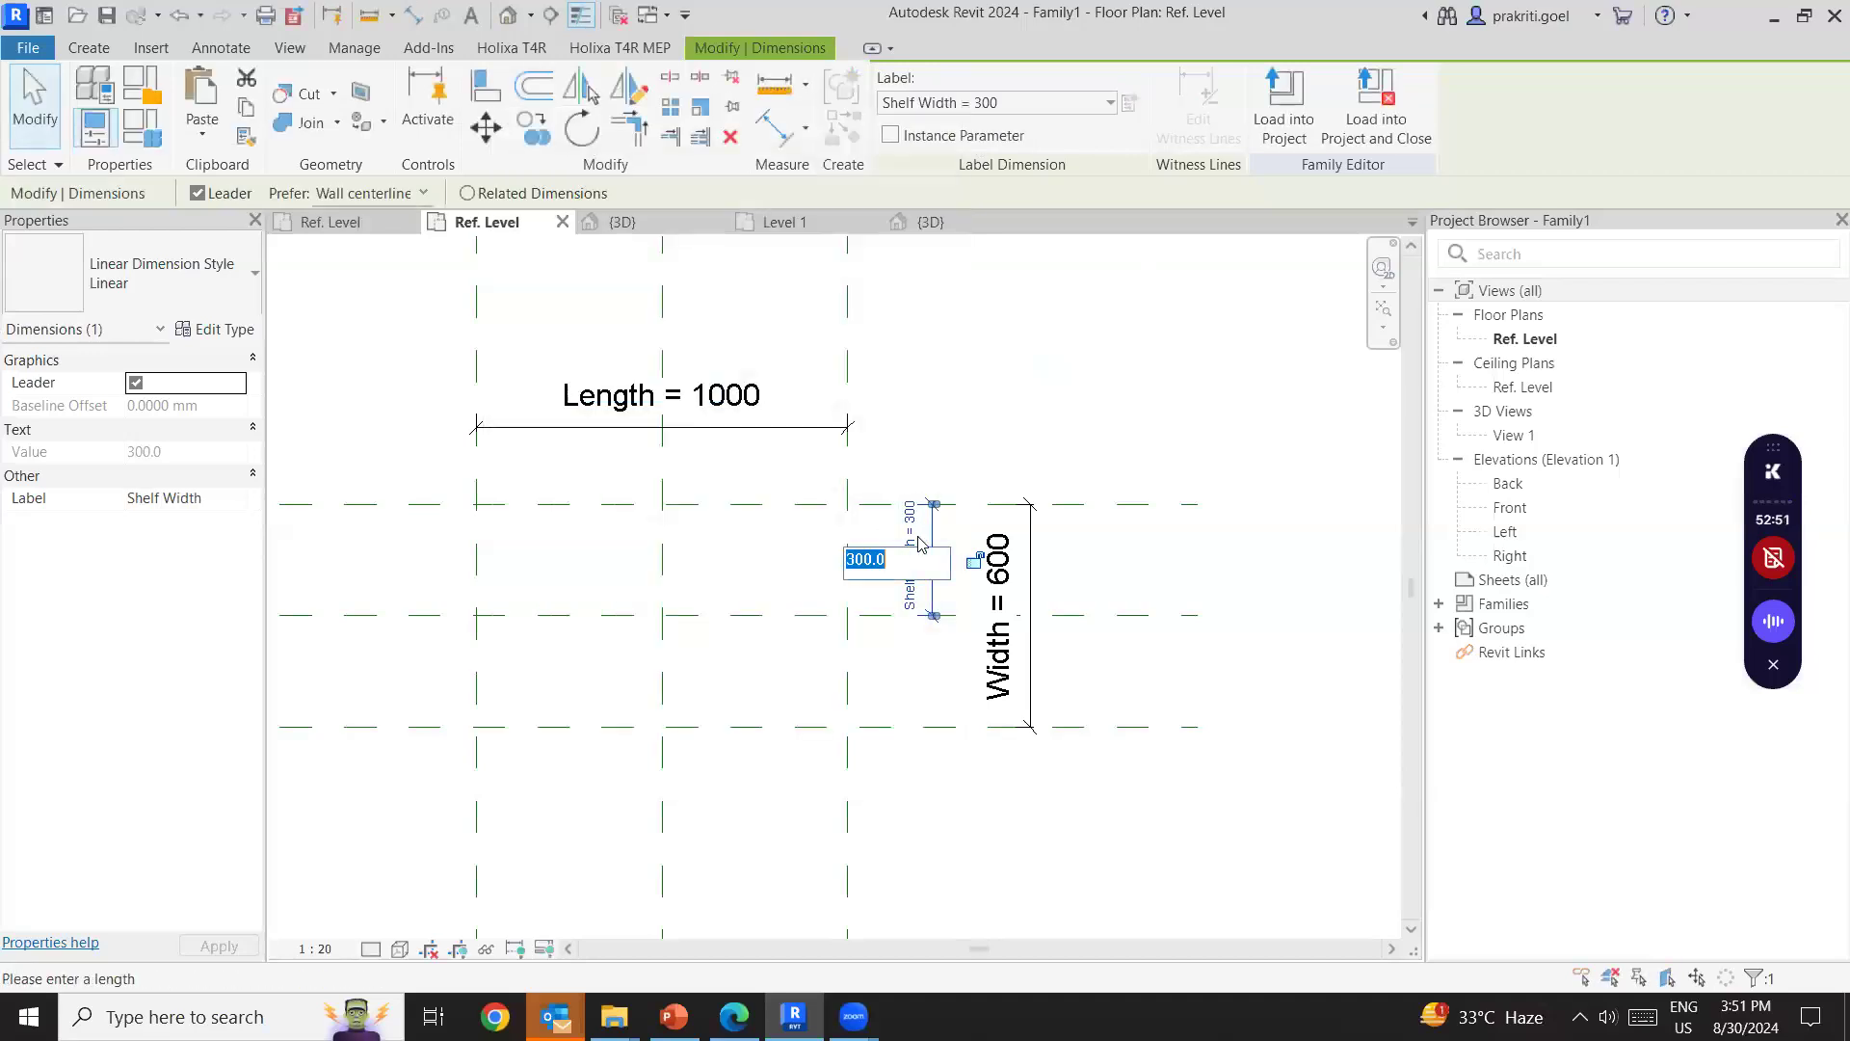
pyautogui.press('Escape')
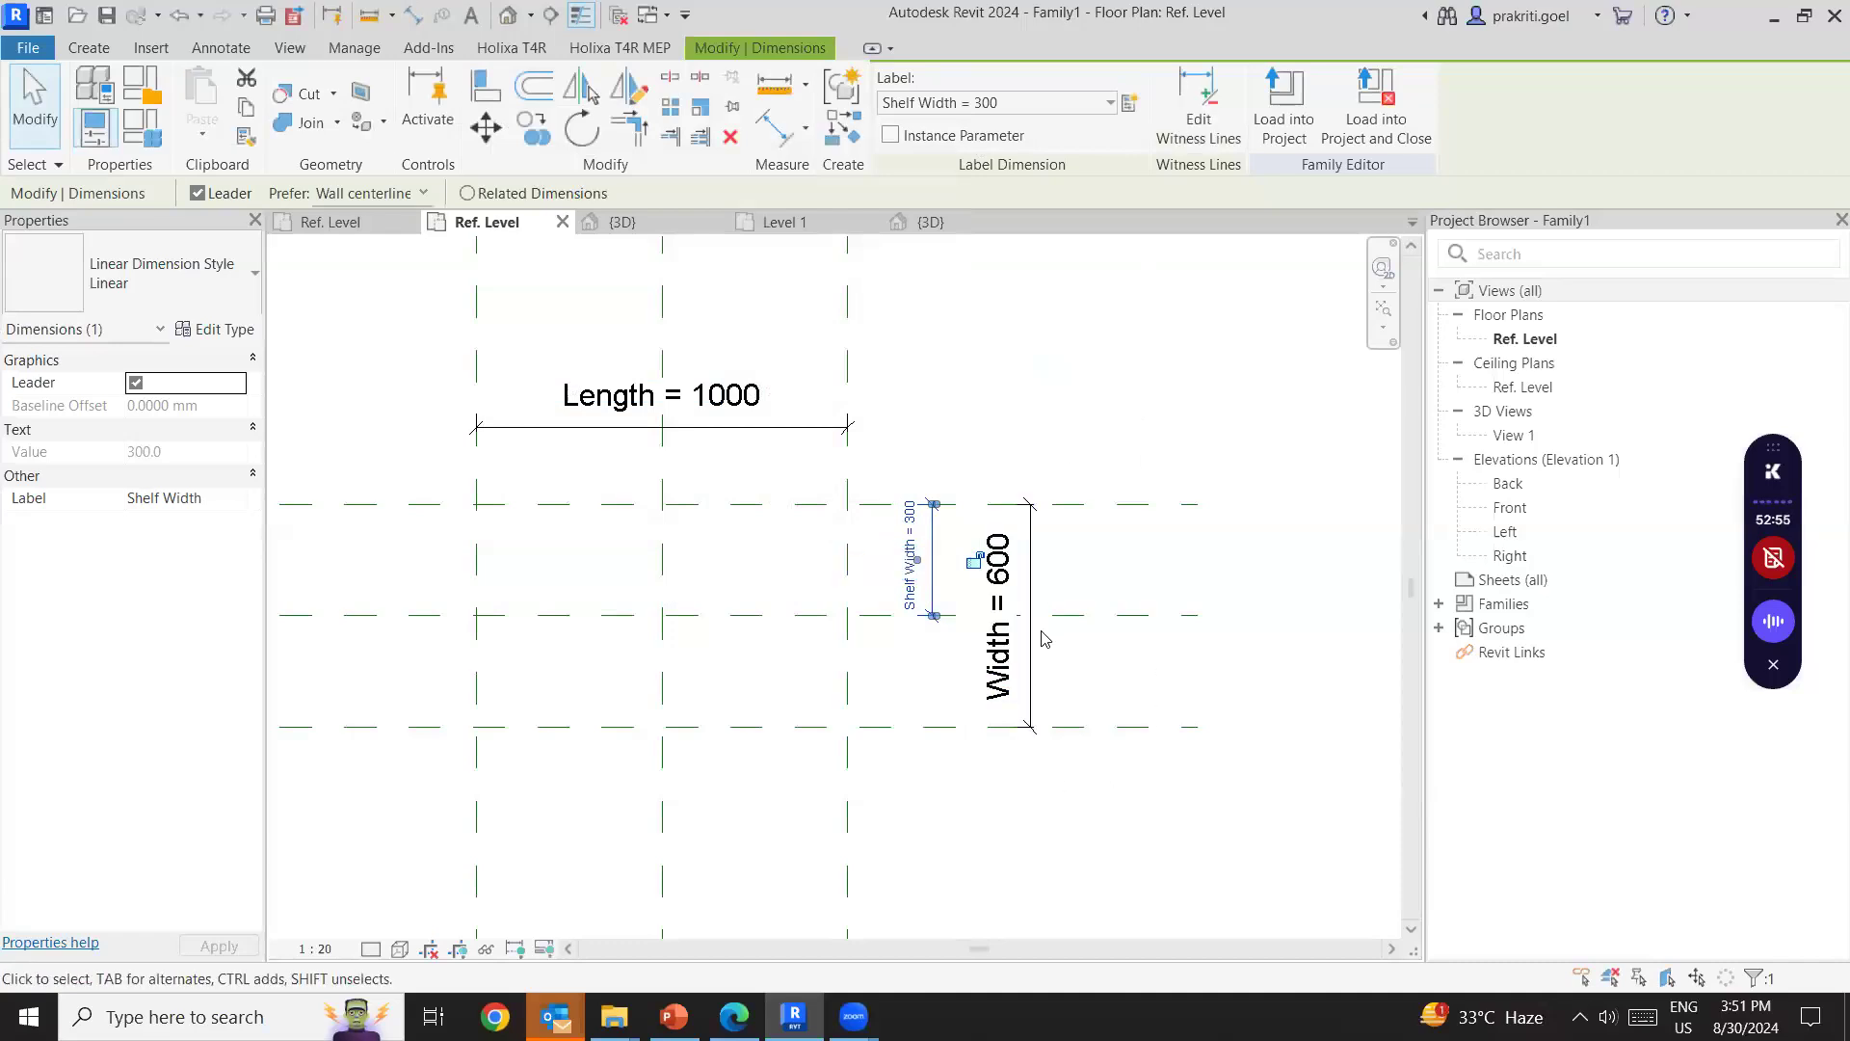
# Set the Width dimension to 700 mm.
pyautogui.click(1021, 542)
pyautogui.click(1007, 591)
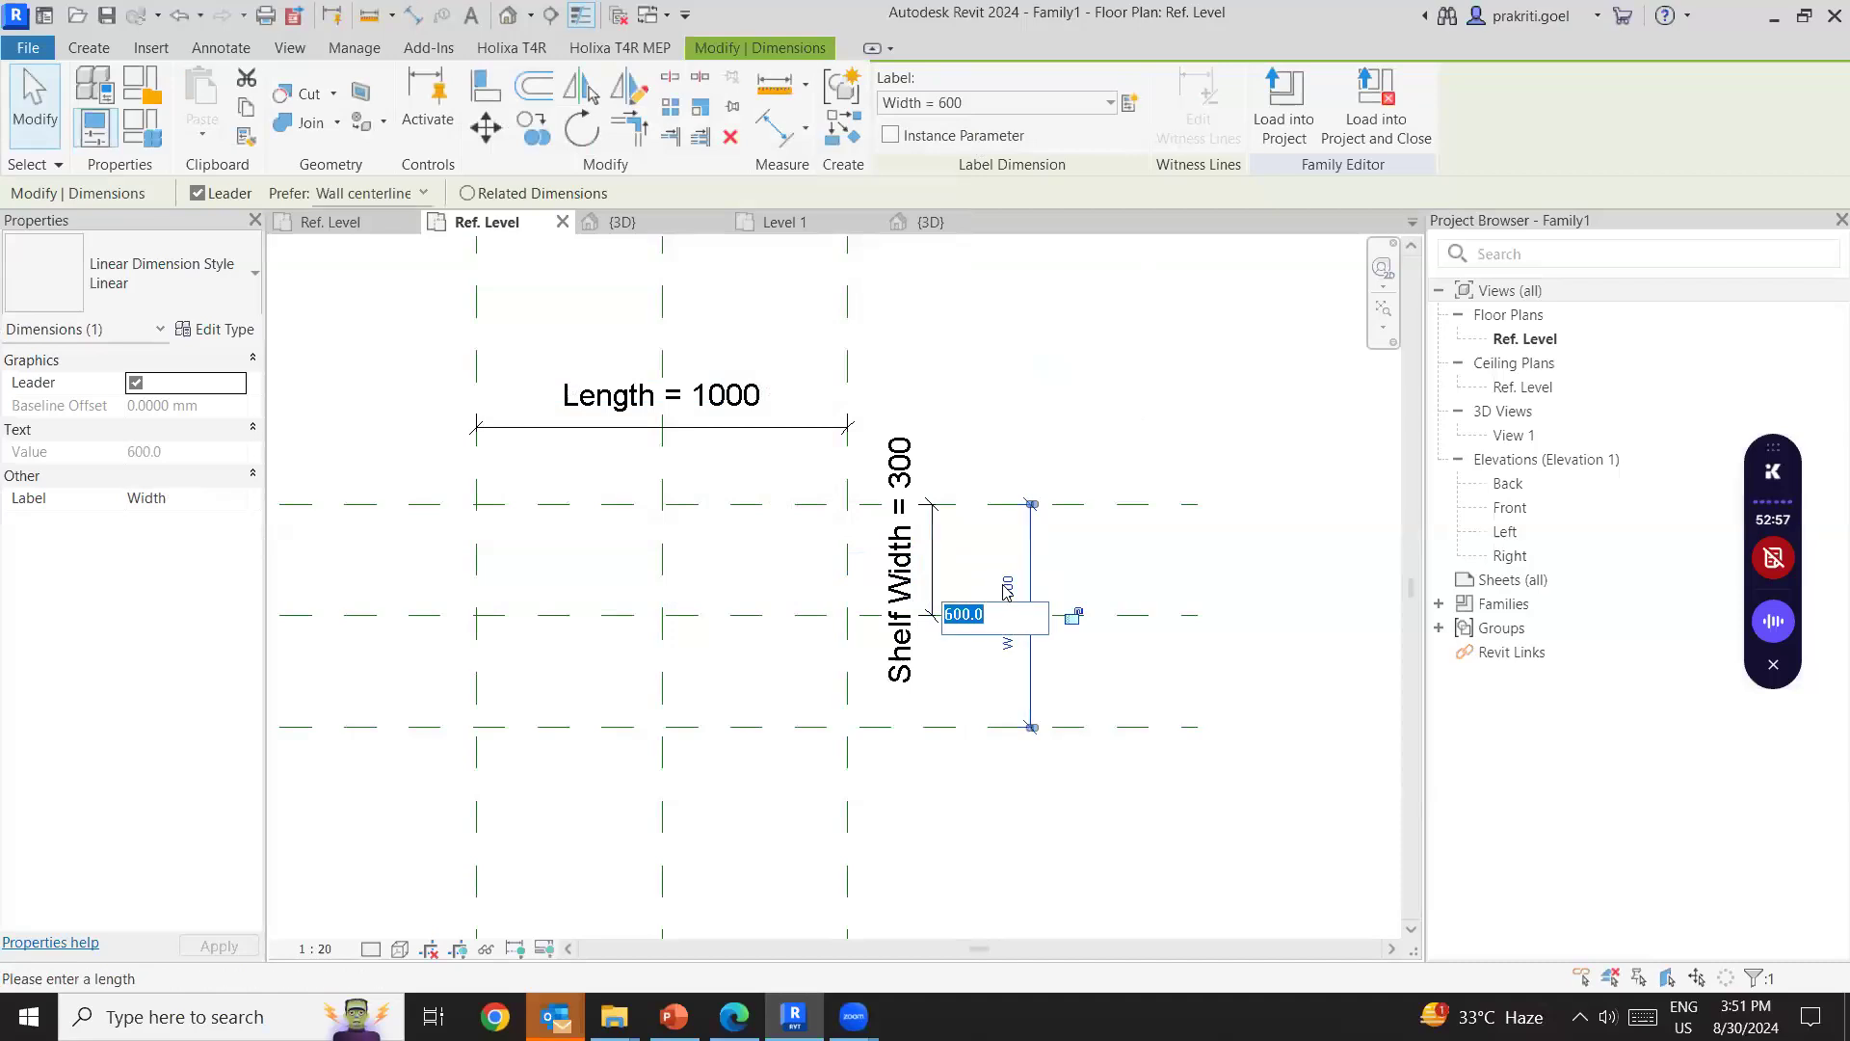
pyautogui.write('700')
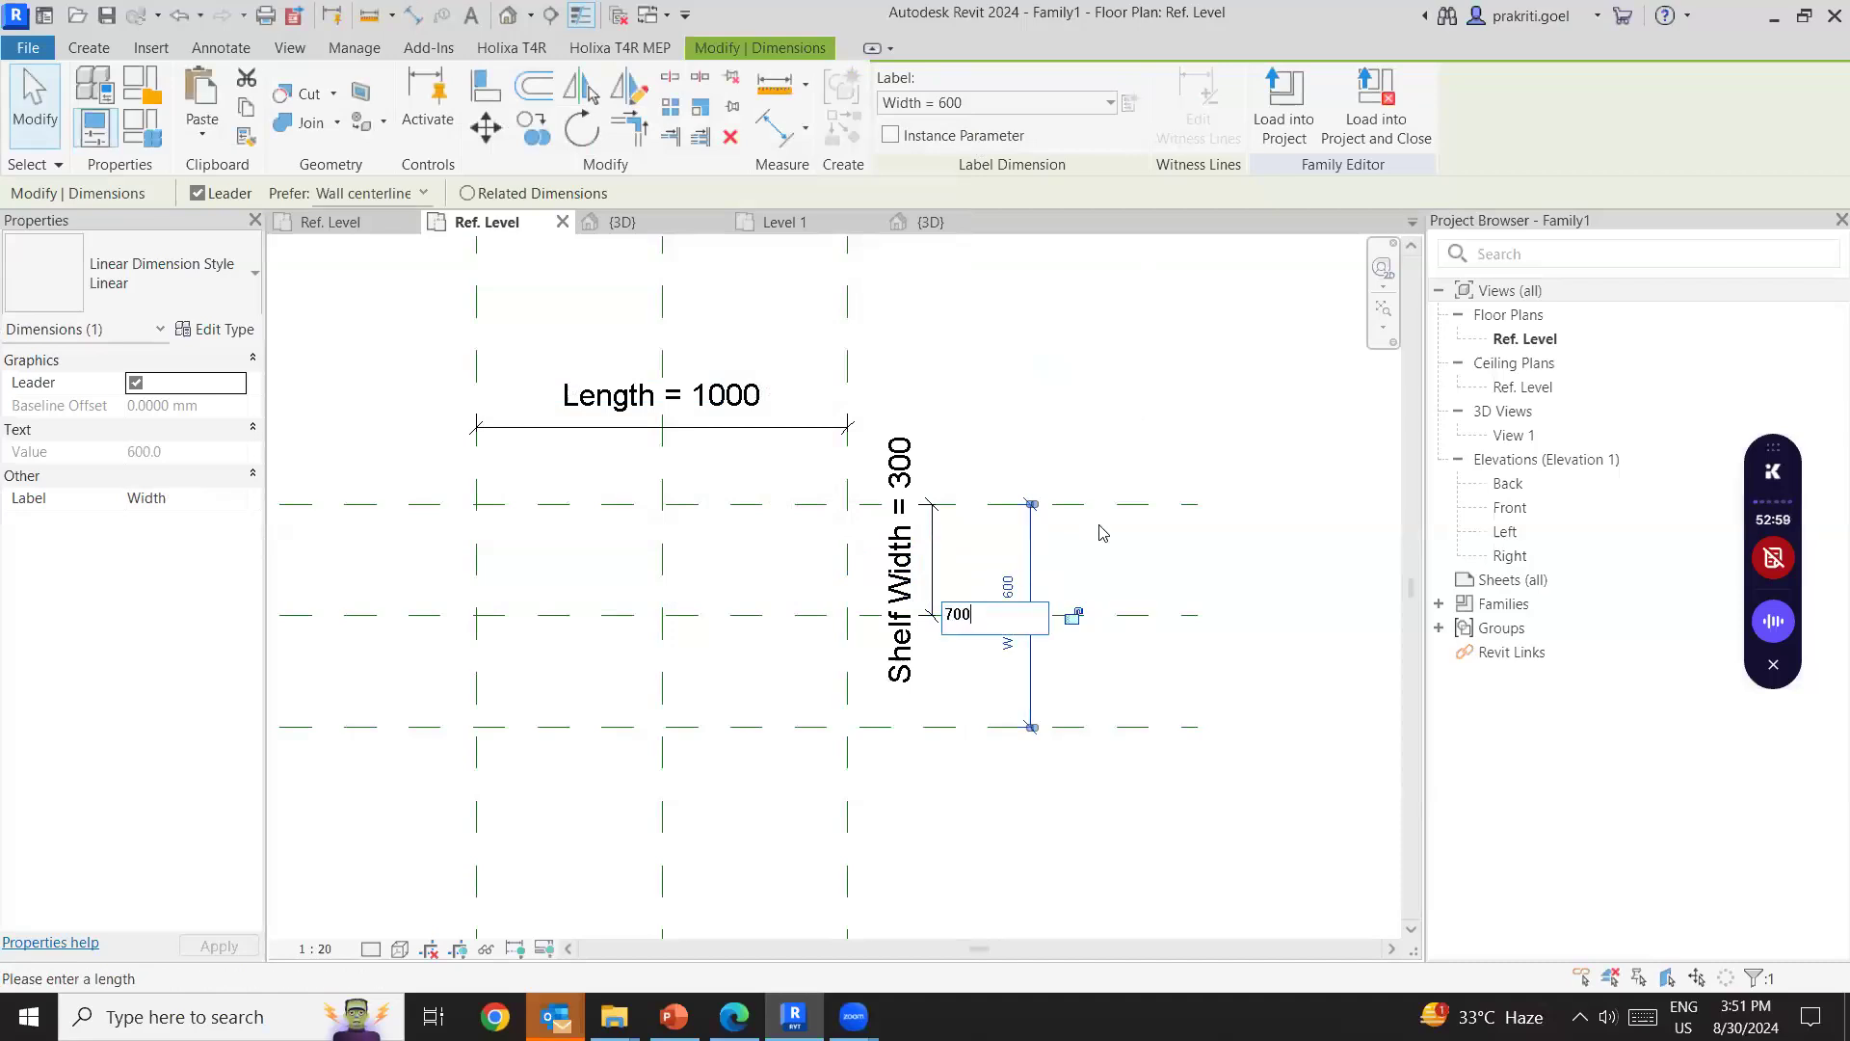
pyautogui.press('Return')
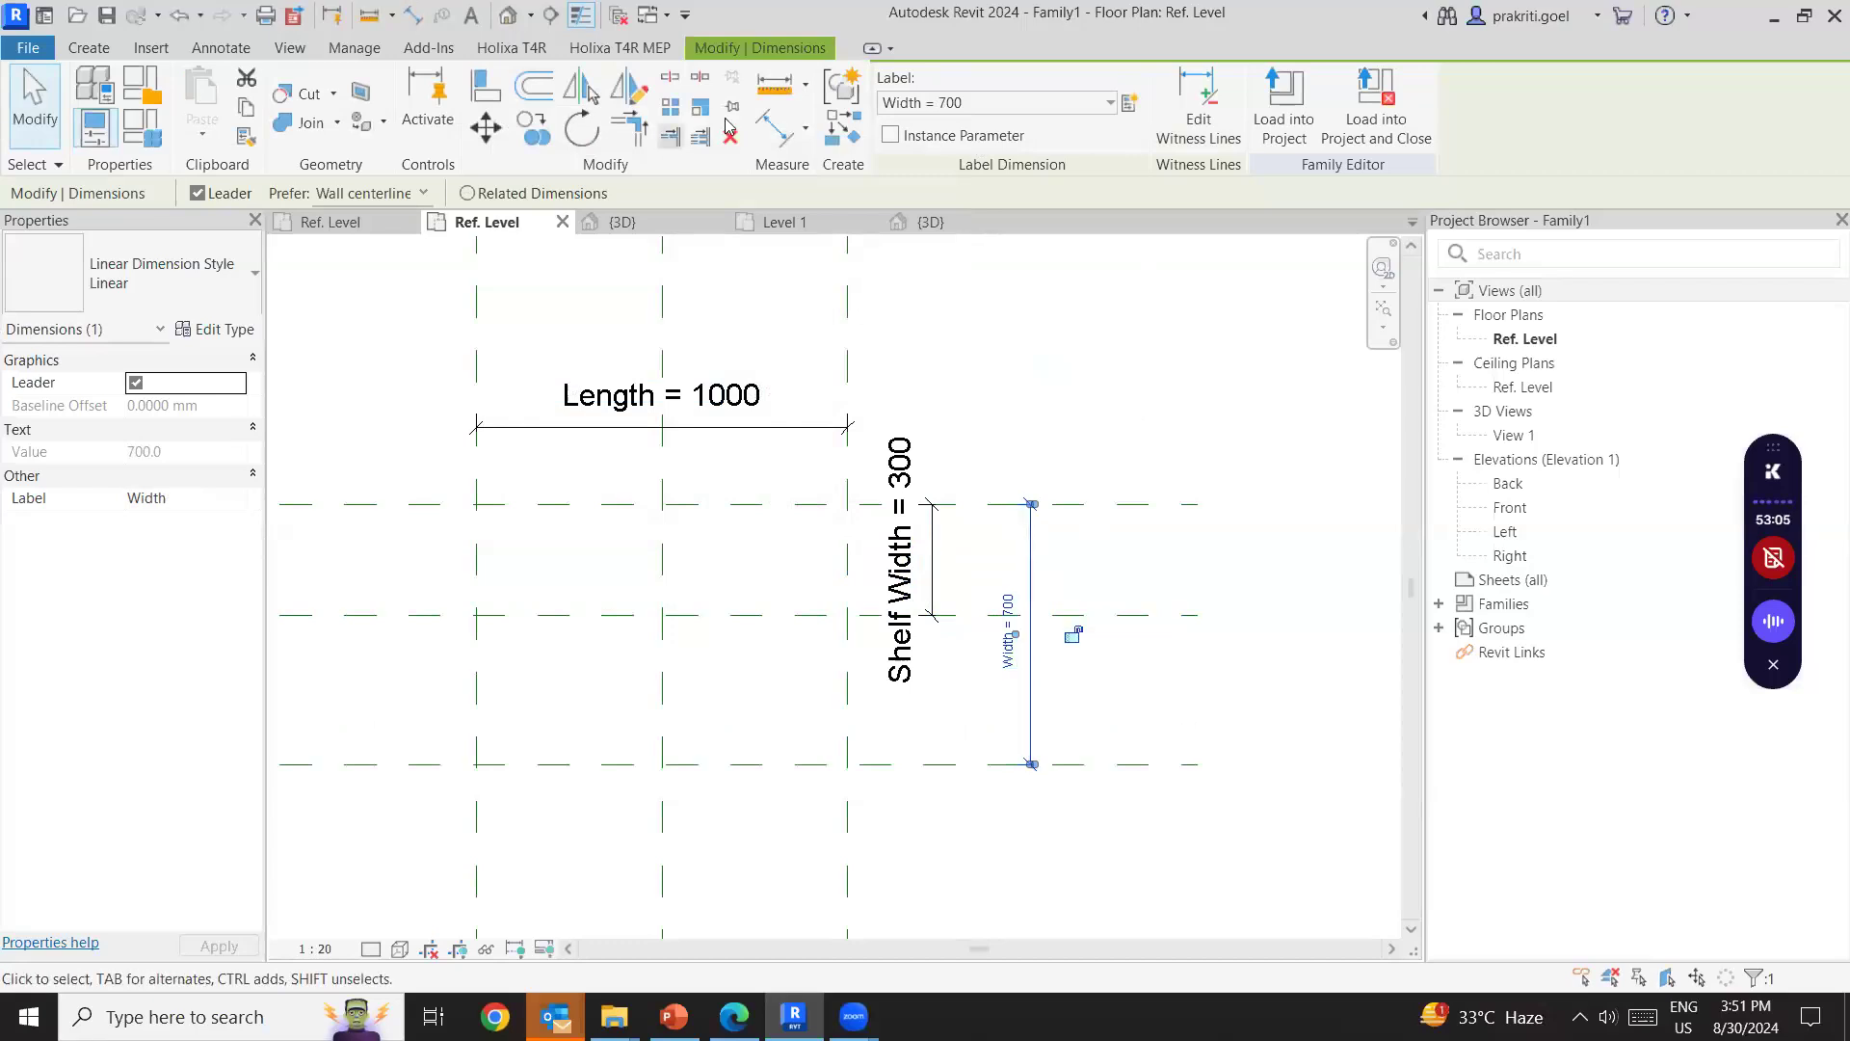
# Add a continuous dimension across the three horizontal reference planes and constrain its segments to be equal.
pyautogui.click(776, 132)
pyautogui.click(1081, 762)
pyautogui.click(1092, 613)
pyautogui.click(1093, 504)
pyautogui.click(1110, 540)
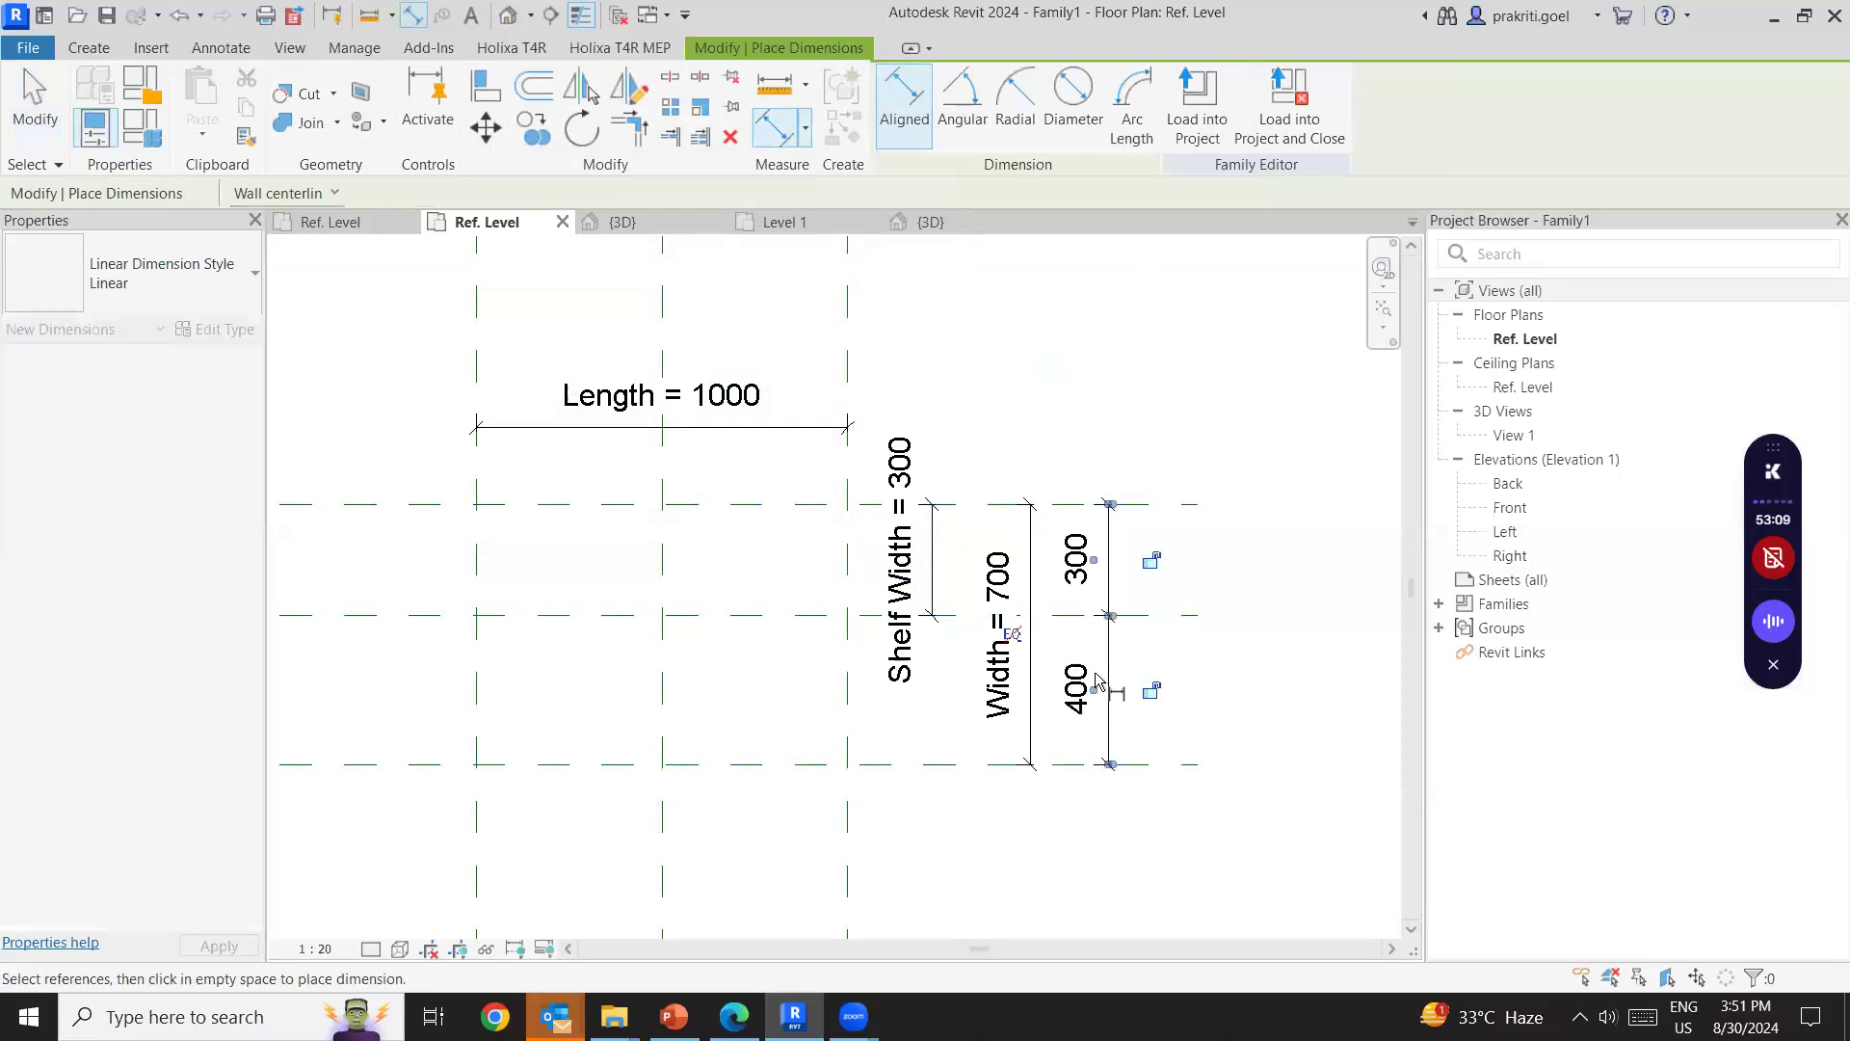
pyautogui.click(1151, 570)
# Add a continuous dimension across the three vertical reference planes above the Length dimension and constrain its segments to be equal.
pyautogui.click(476, 363)
pyautogui.click(663, 373)
pyautogui.press('Escape')
pyautogui.click(478, 324)
pyautogui.click(662, 311)
pyautogui.click(845, 305)
pyautogui.click(722, 318)
pyautogui.moveTo(661, 383); pyautogui.dragTo(661, 541, button='middle')
pyautogui.click(661, 382)
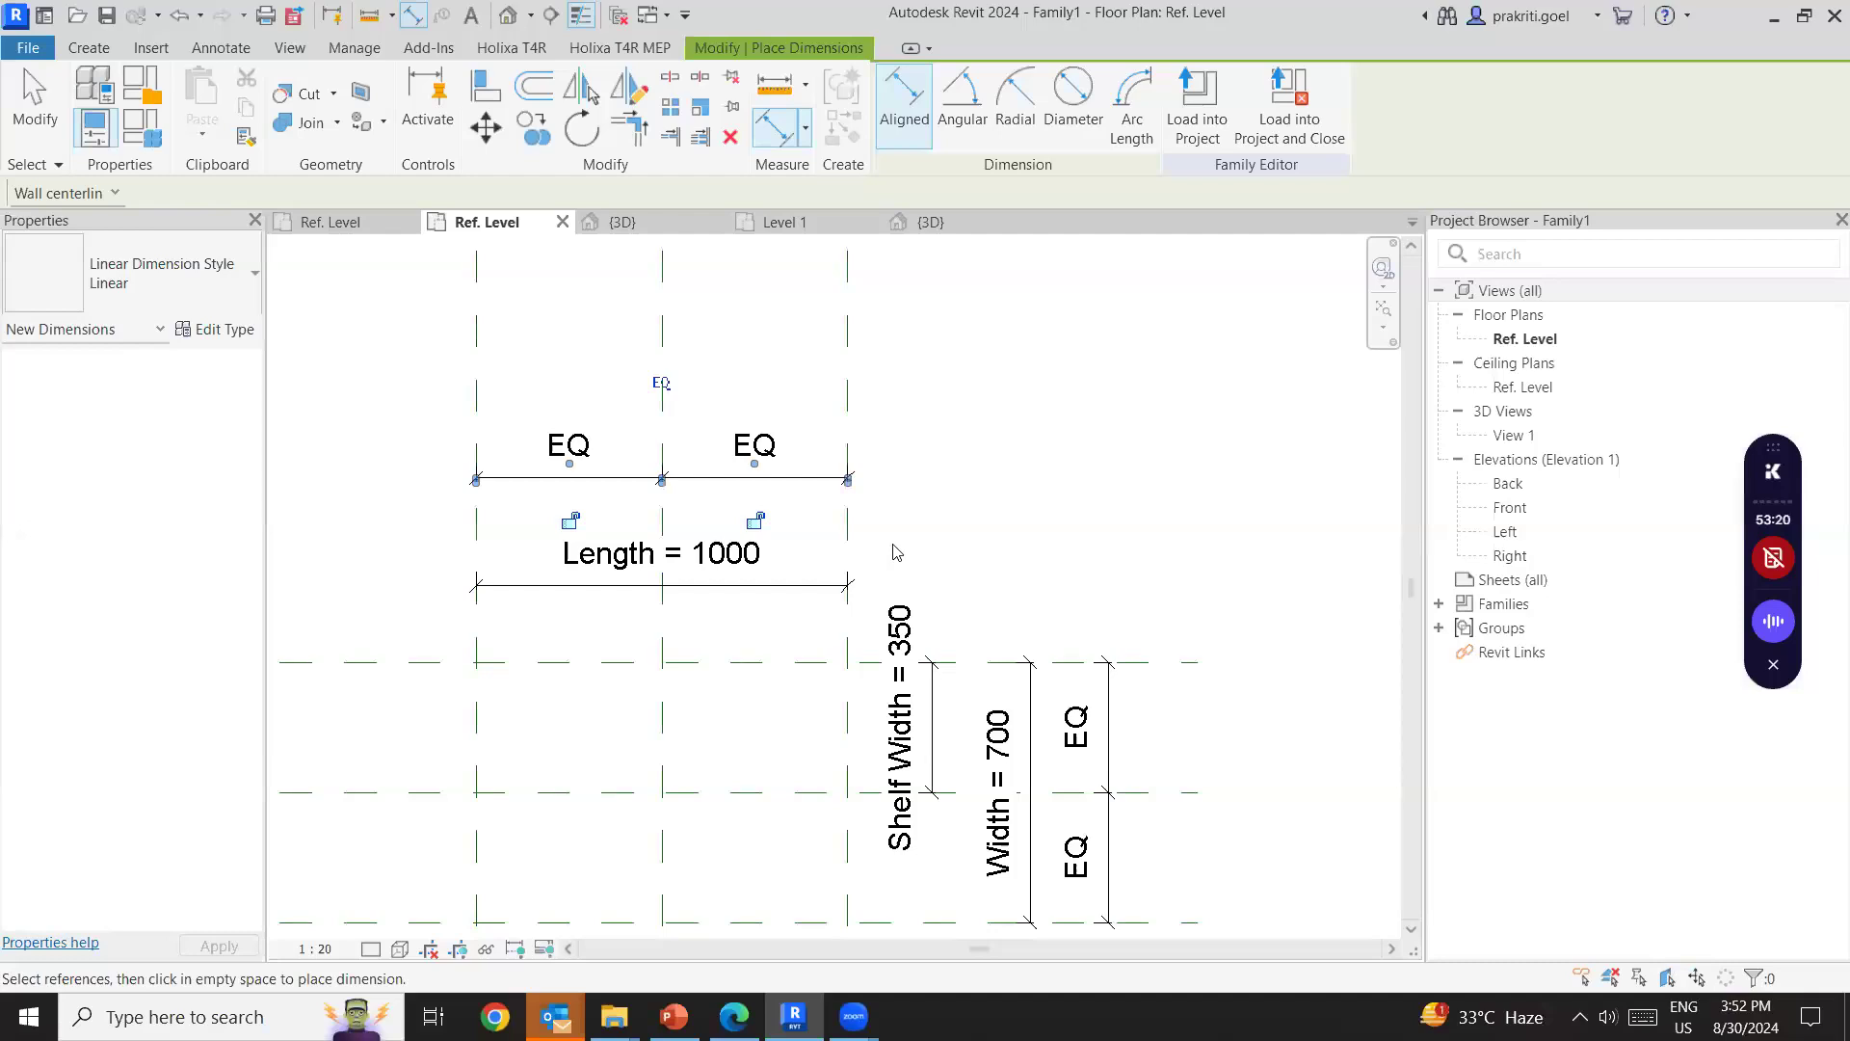
pyautogui.scroll(-2, 901, 501)
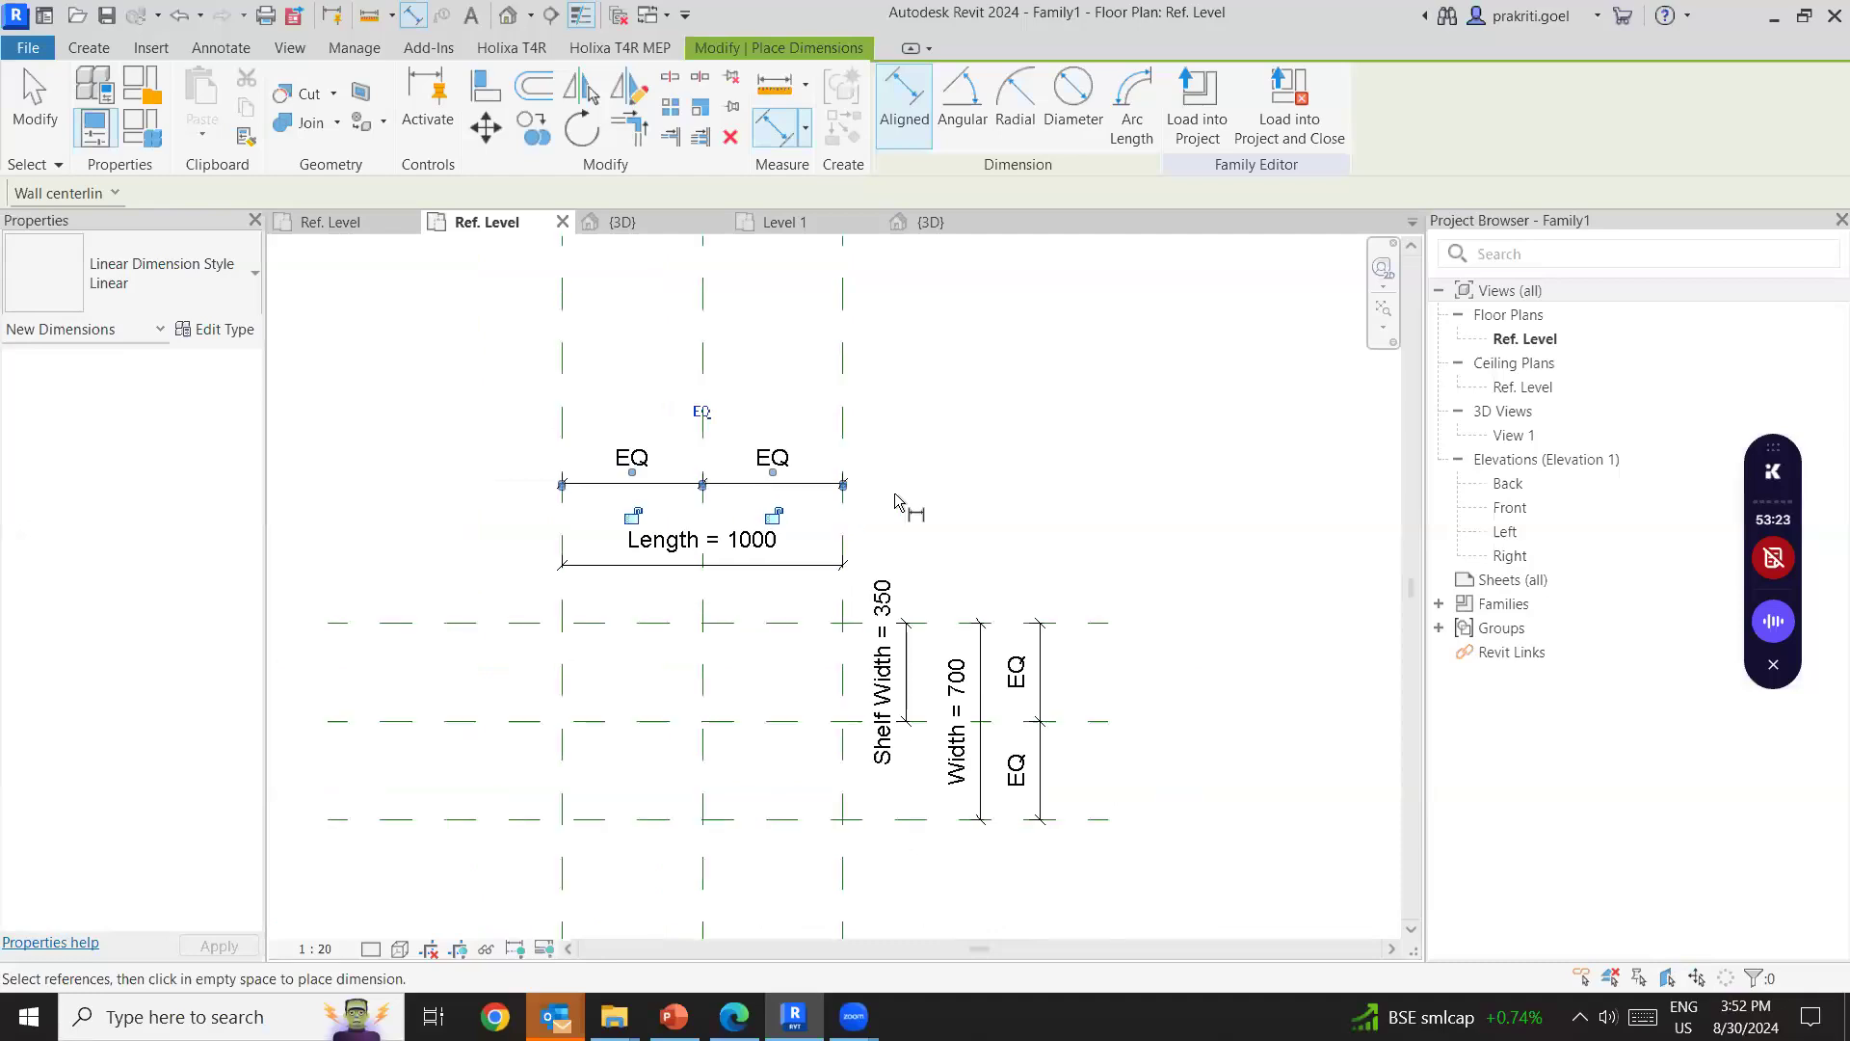
pyautogui.press('Escape')
pyautogui.press('Escape')
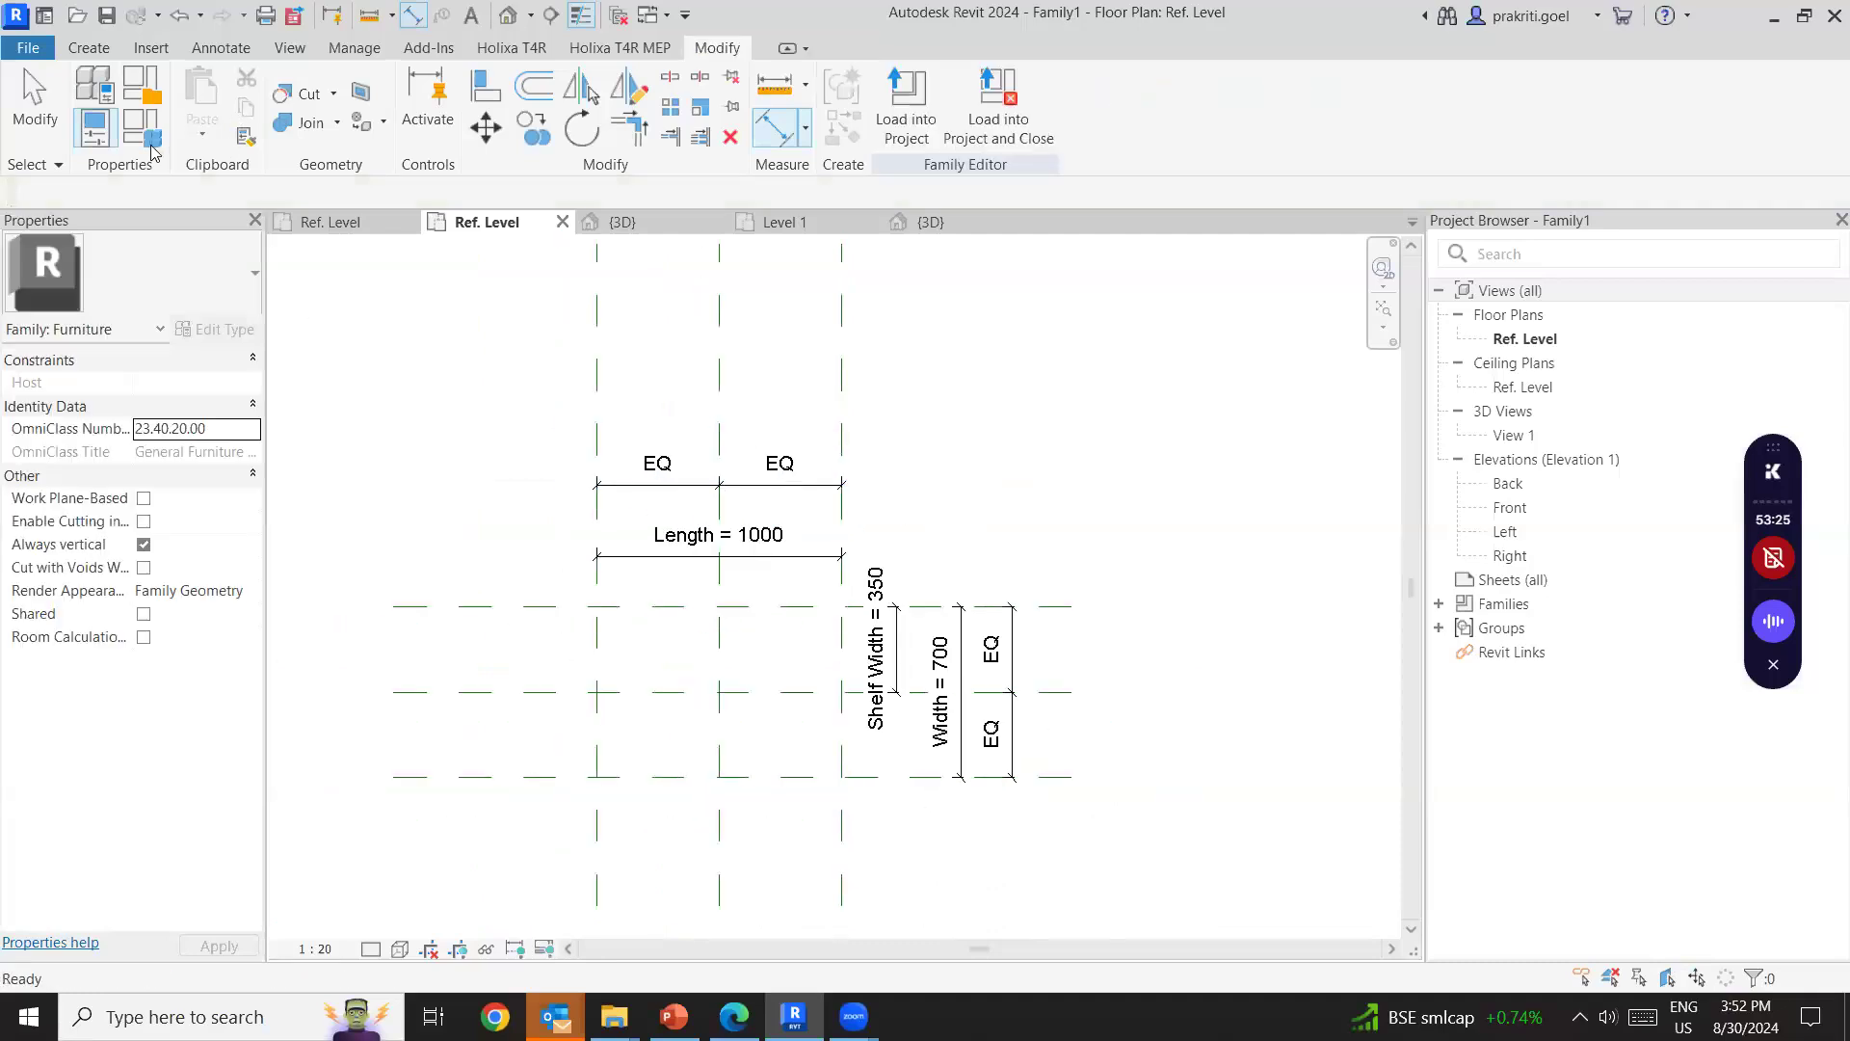
# Give the Shelf Width parameter the formula Width/2 in the family types and apply it.
pyautogui.click(141, 128)
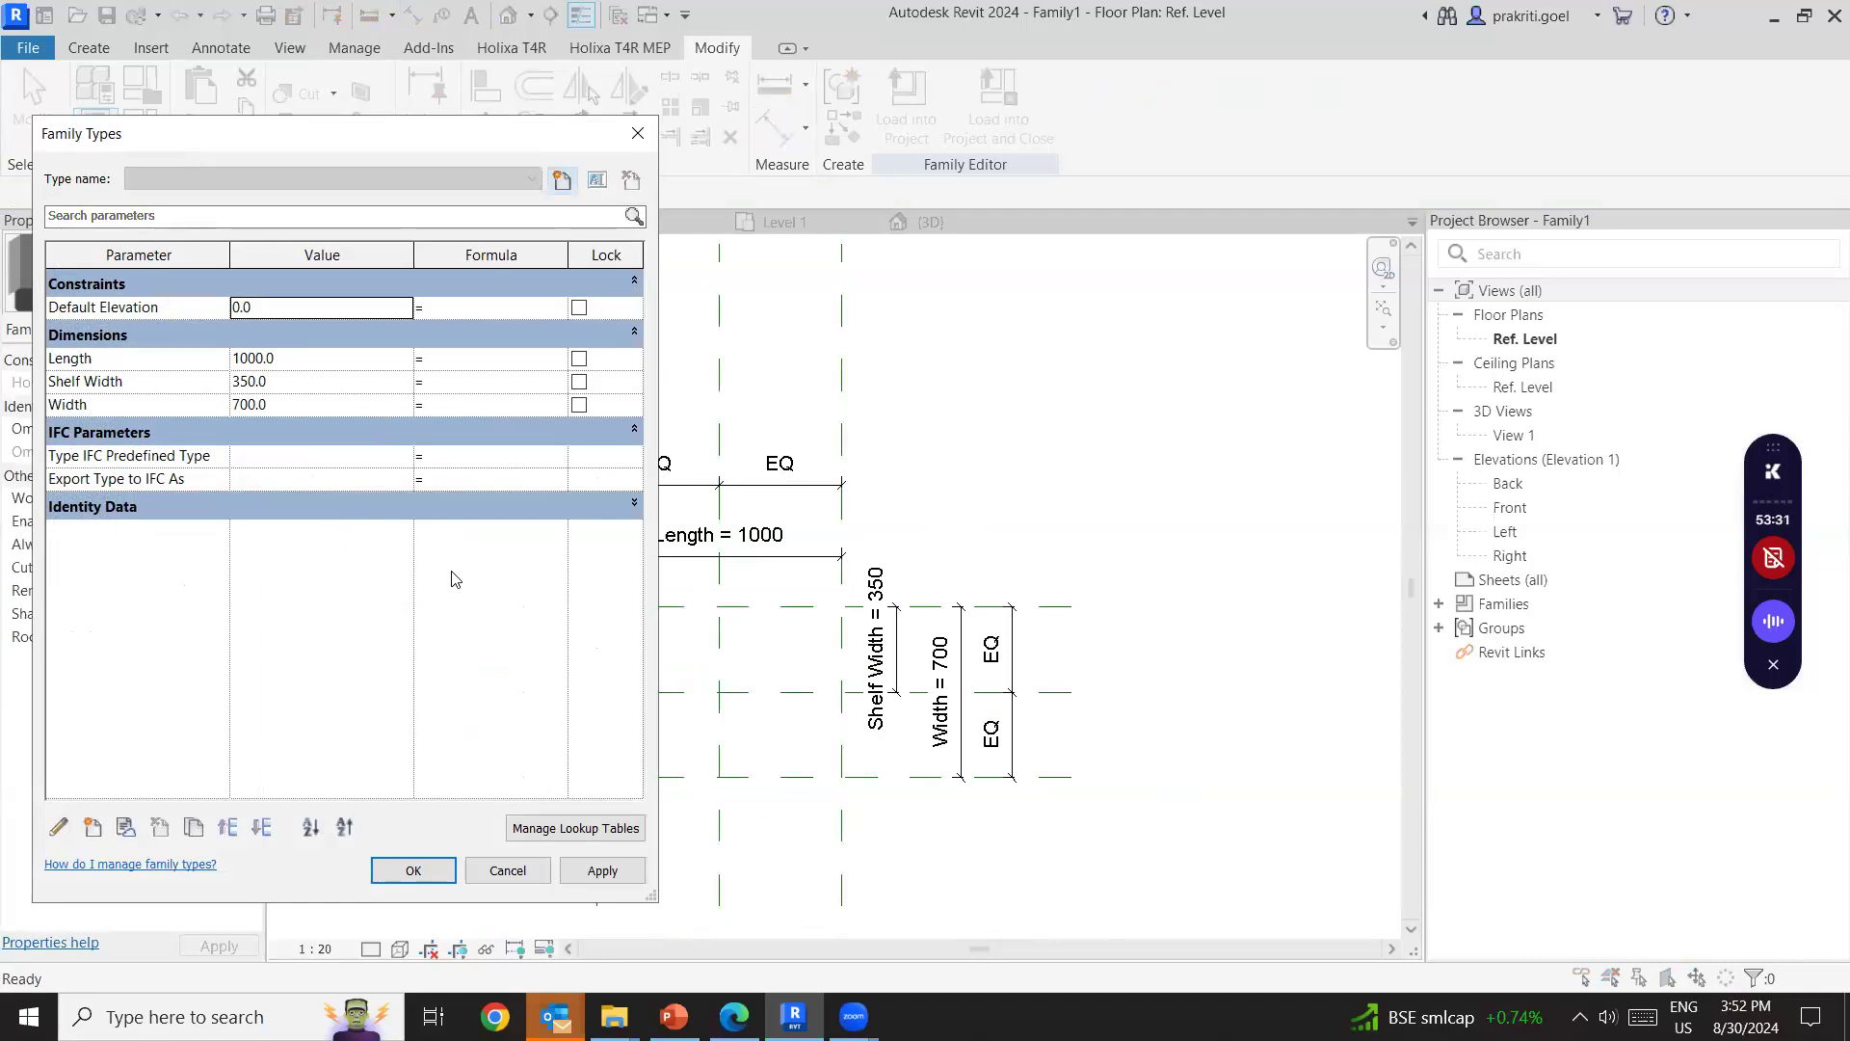
pyautogui.click(265, 379)
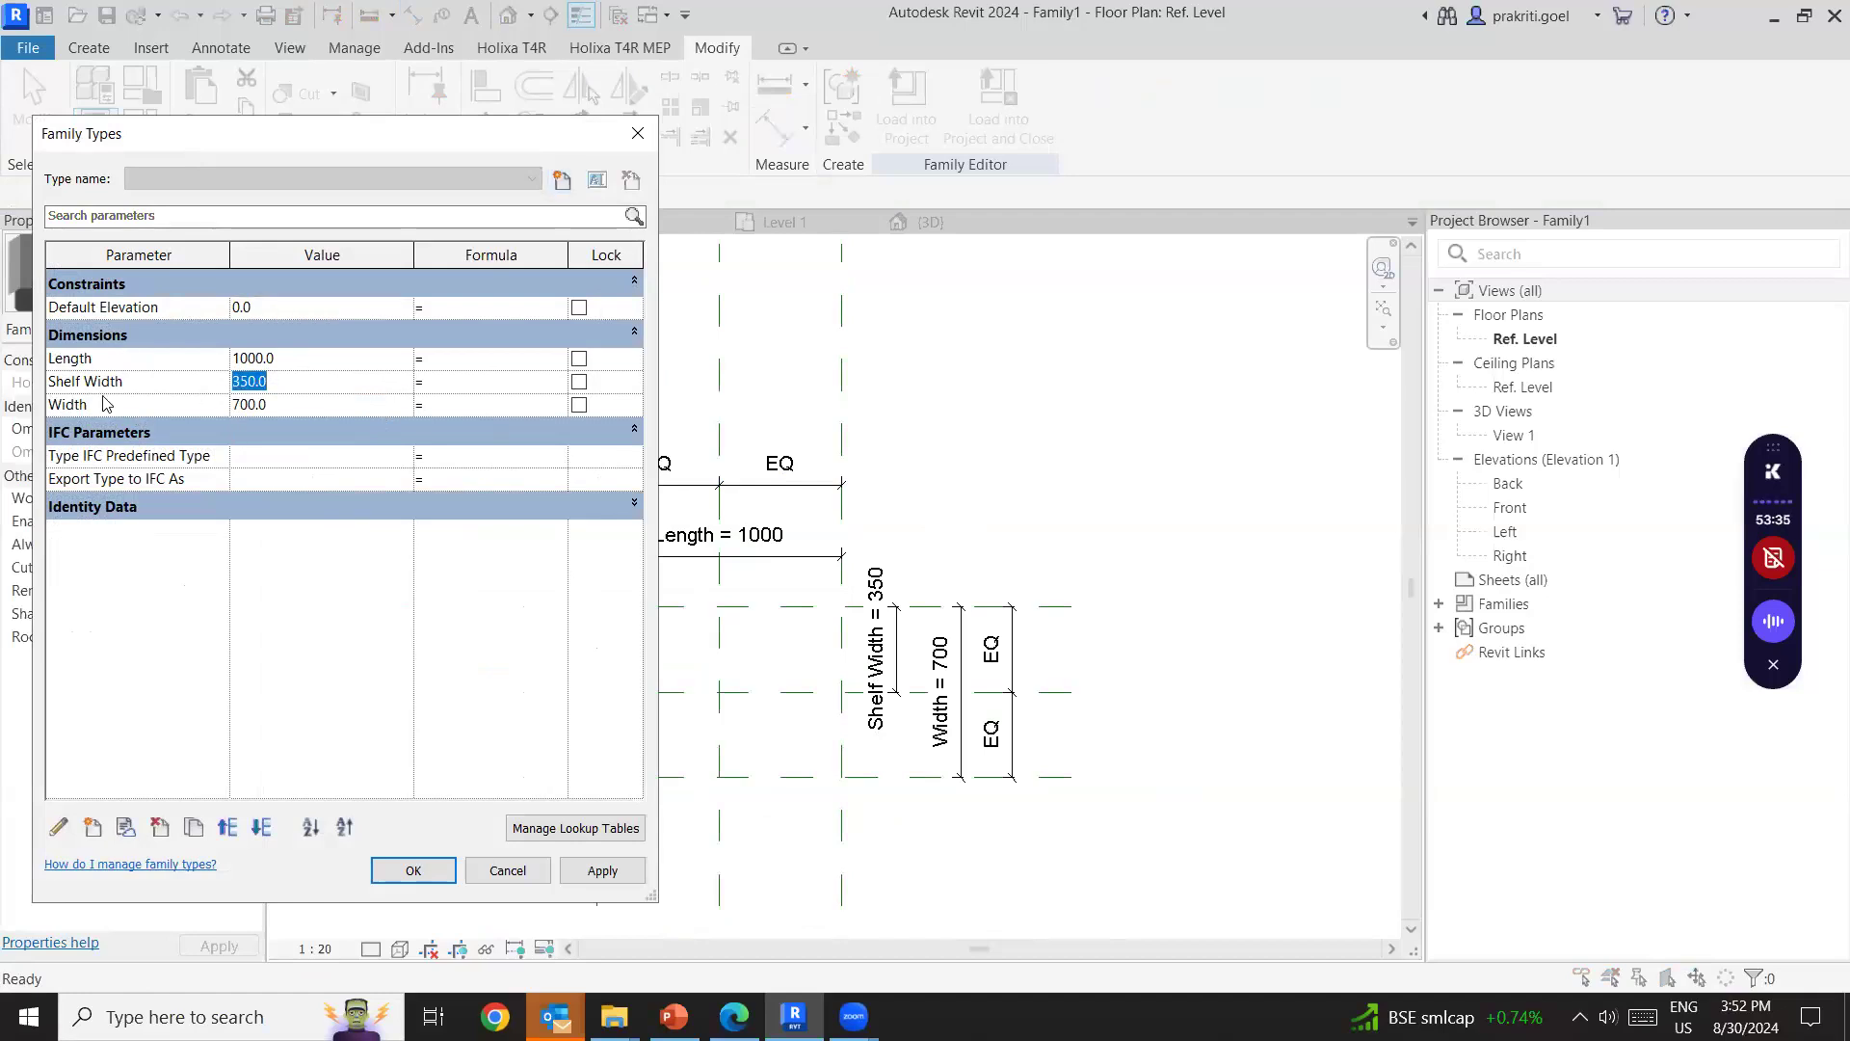
pyautogui.click(129, 406)
pyautogui.moveTo(113, 405); pyautogui.dragTo(53, 404)
pyautogui.hotkey('ctrl', 'c')
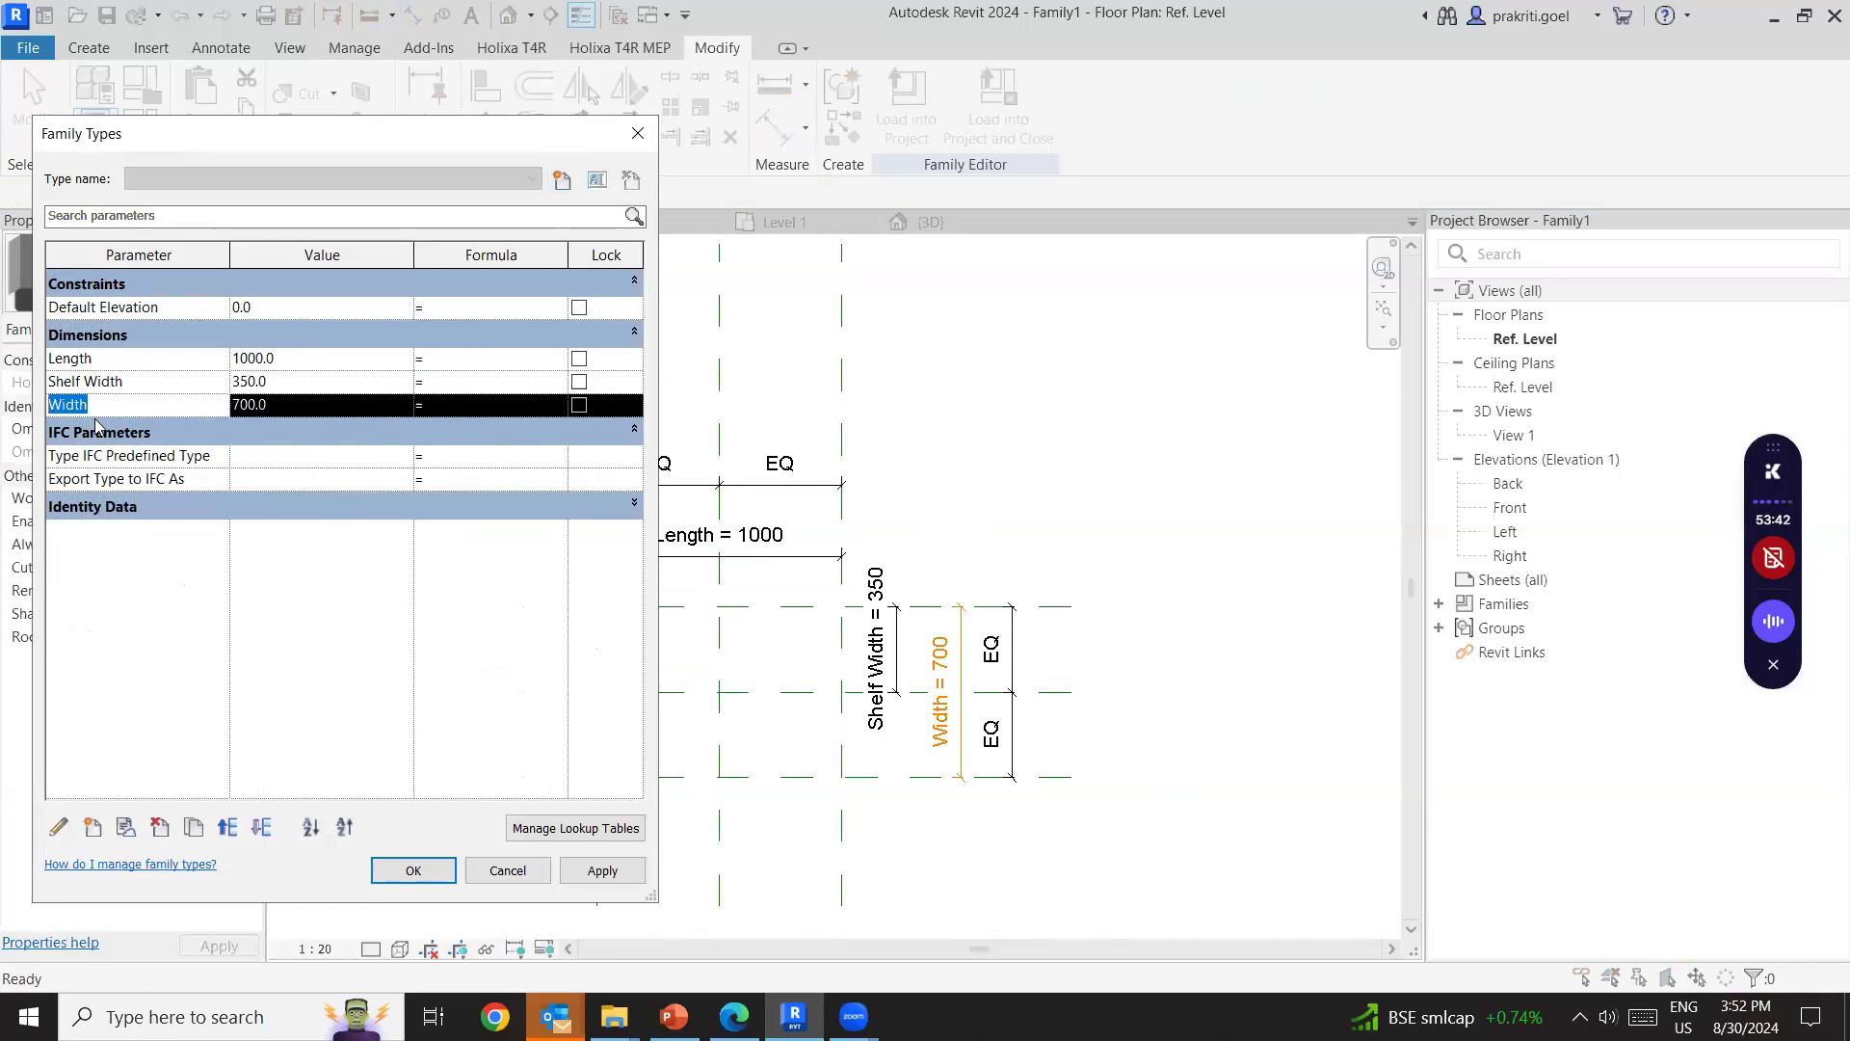
pyautogui.click(517, 382)
pyautogui.hotkey('ctrl', 'v')
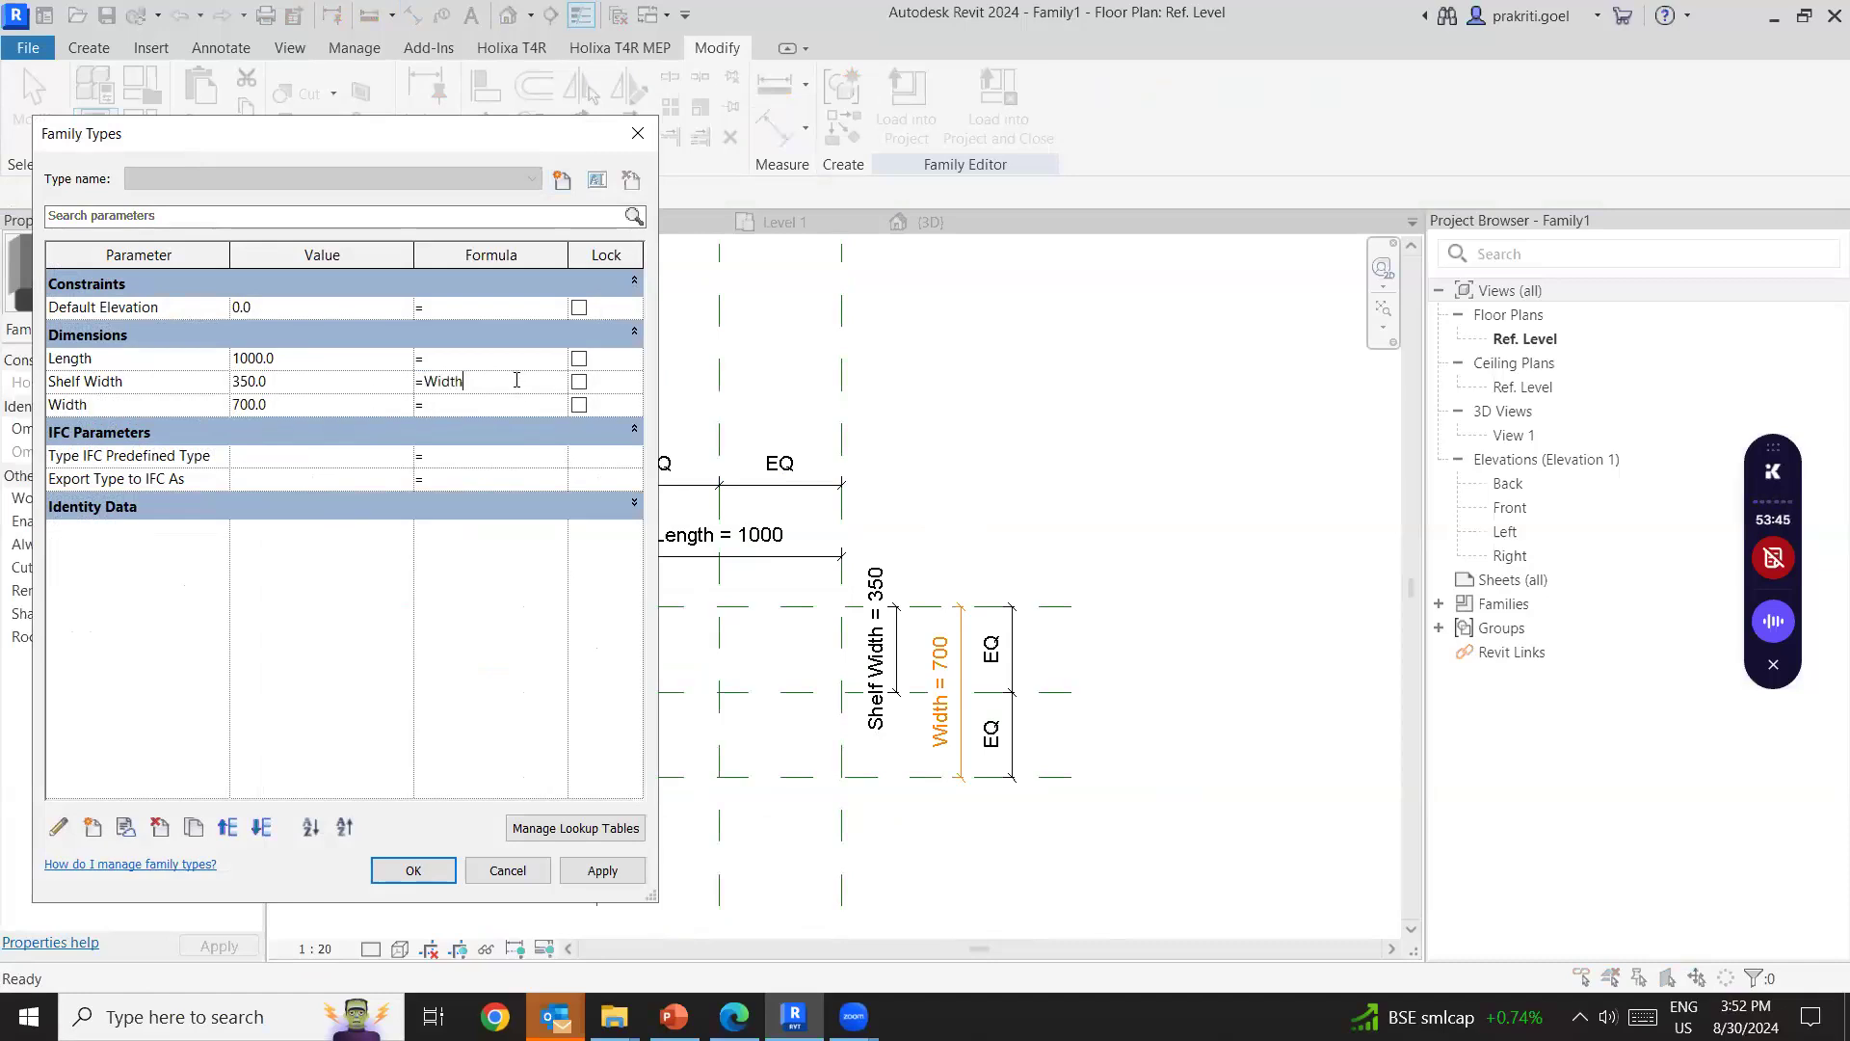
pyautogui.write('/2')
pyautogui.click(600, 870)
pyautogui.click(424, 879)
# Set the labelled Width dimension in the plan to 400 mm.
pyautogui.click(949, 682)
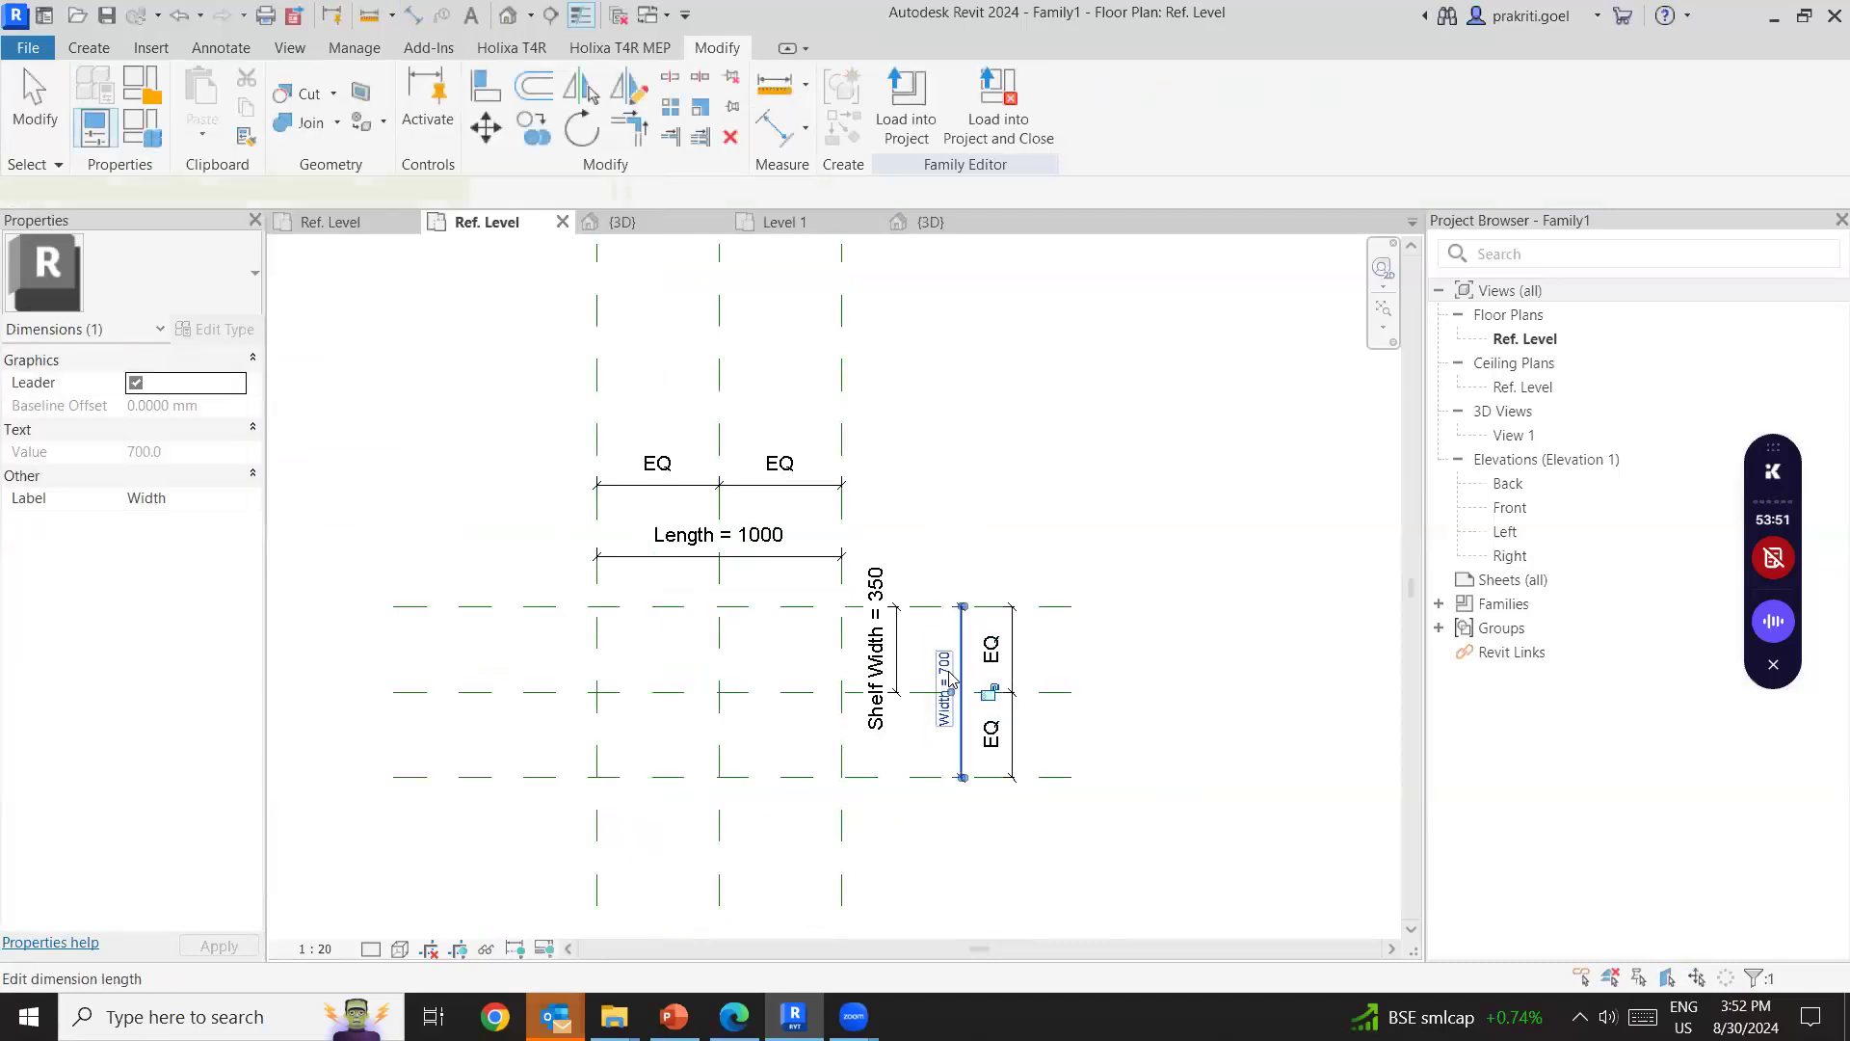
pyautogui.click(951, 677)
pyautogui.write('2')
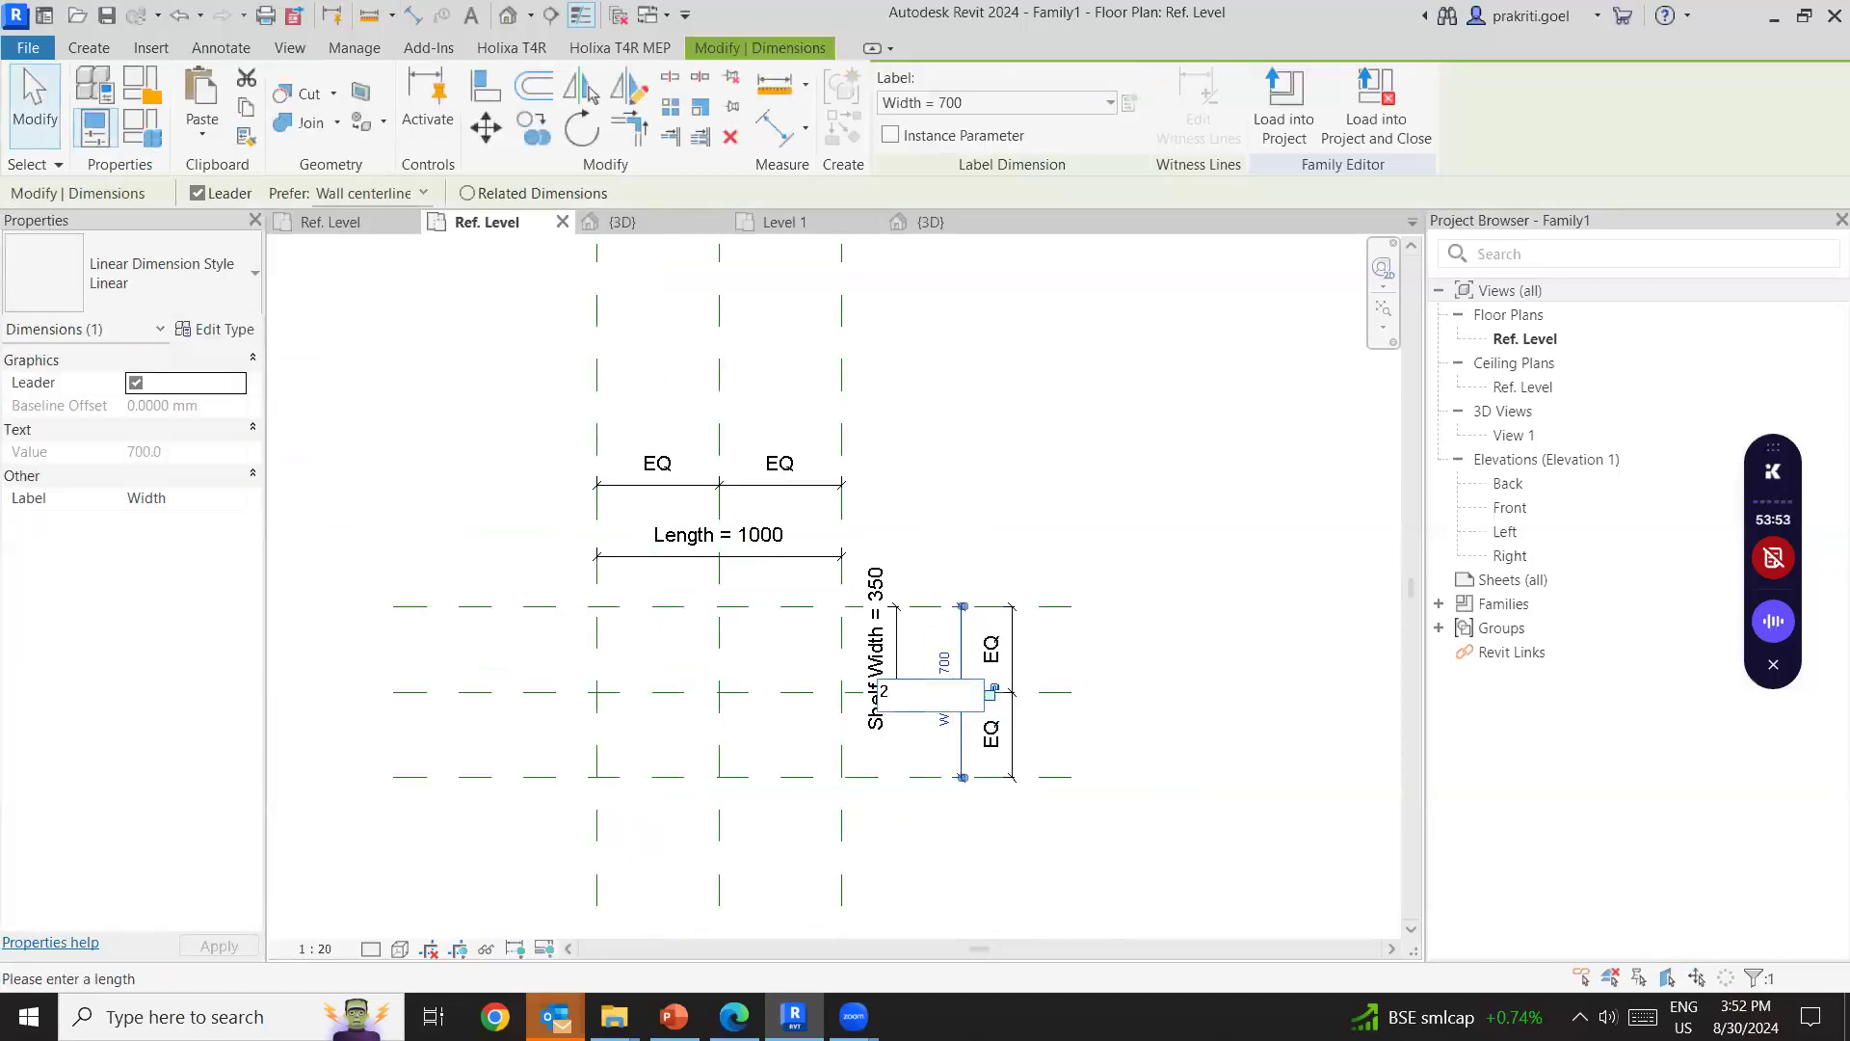
pyautogui.press('BackSpace')
pyautogui.write('400')
pyautogui.press('Return')
# Set the labelled Width dimension in the plan to 500 mm.
pyautogui.scroll(2, 944, 622)
pyautogui.click(943, 621)
pyautogui.write('500')
pyautogui.press('Return')
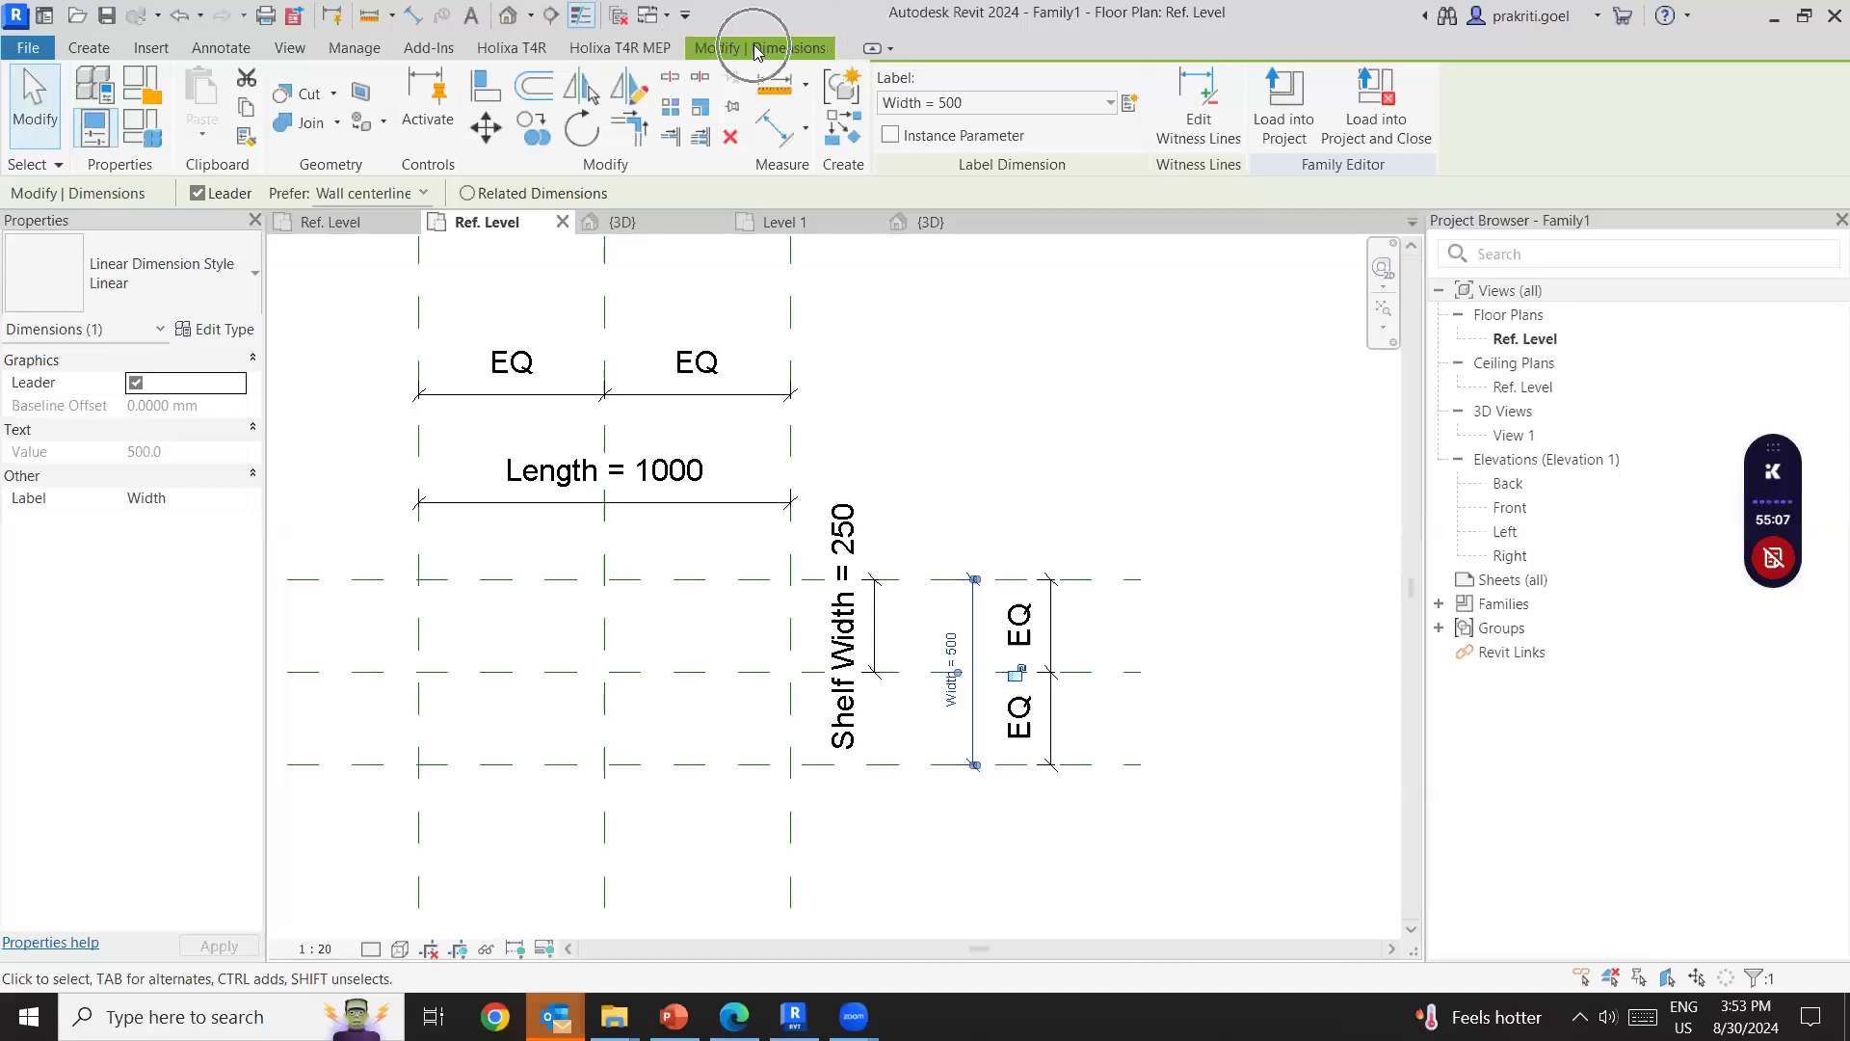
# Review the Length, Width and Shelf Width values and the Shelf Width formula in the family types.
pyautogui.click(157, 138)
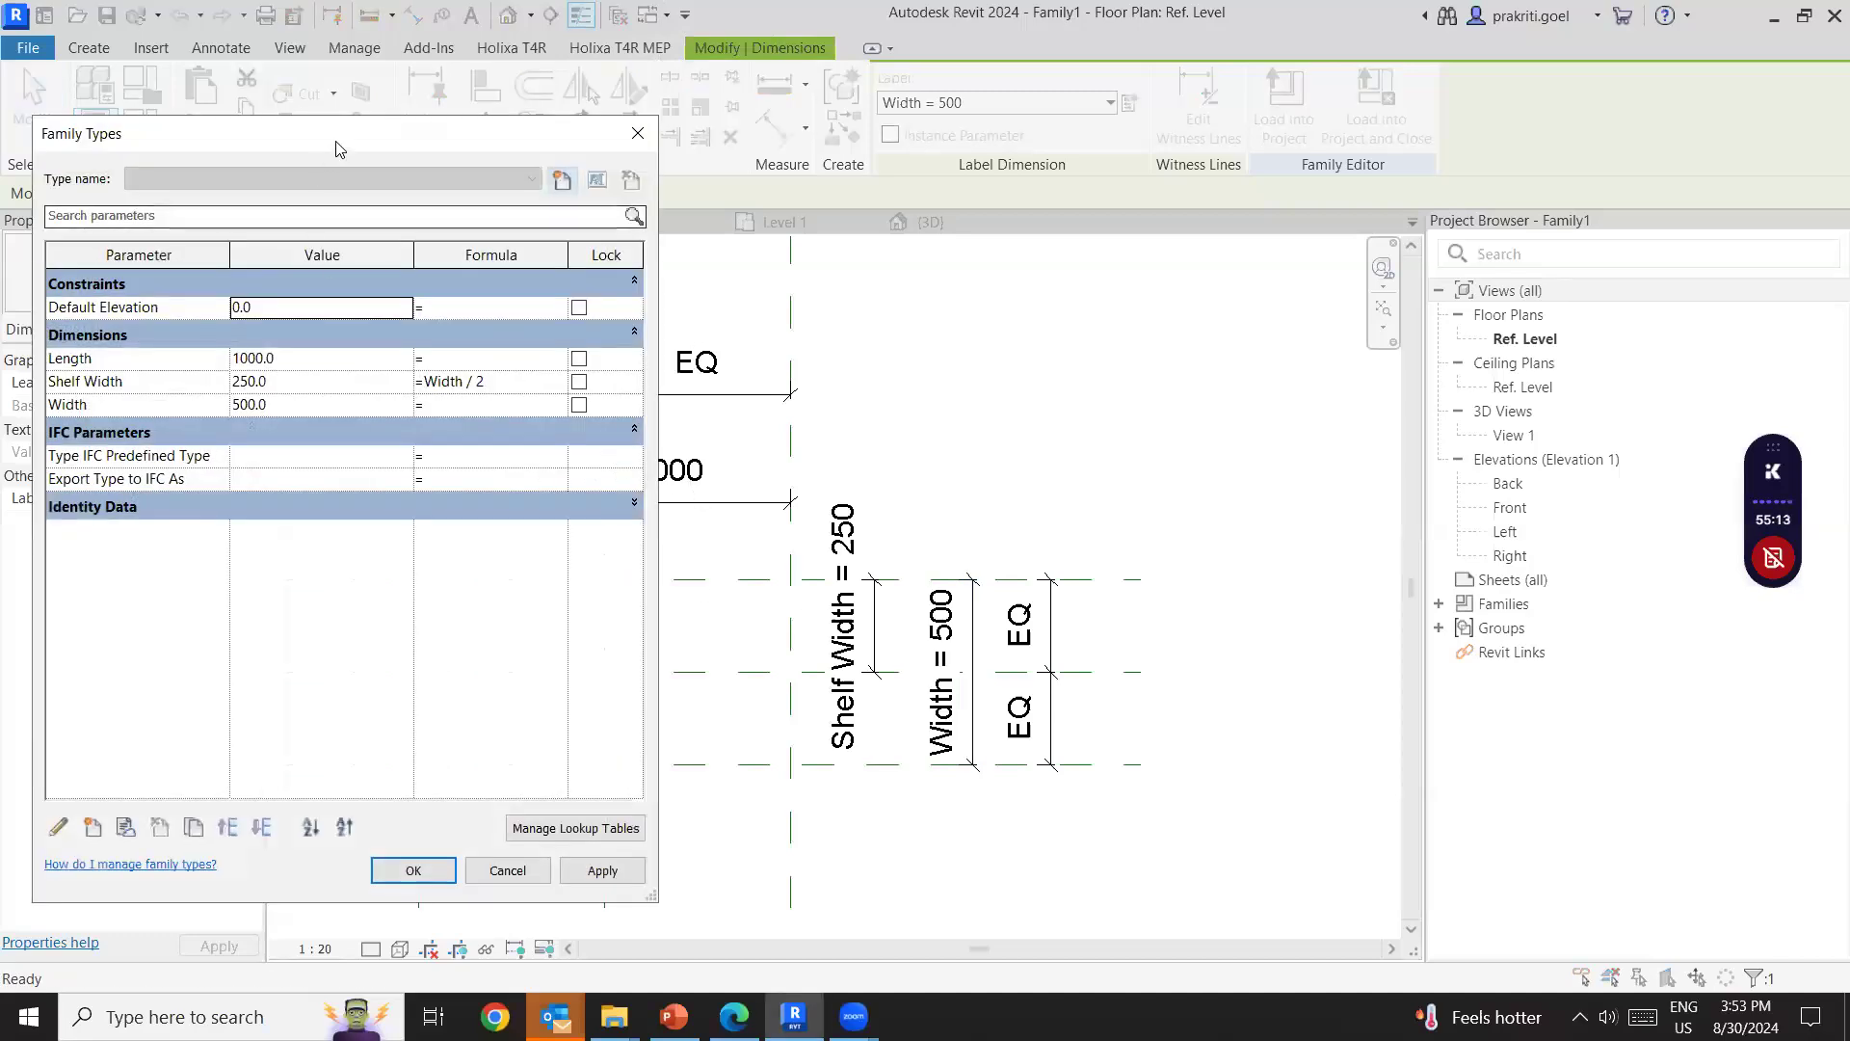
pyautogui.moveTo(337, 147); pyautogui.dragTo(1181, 43)
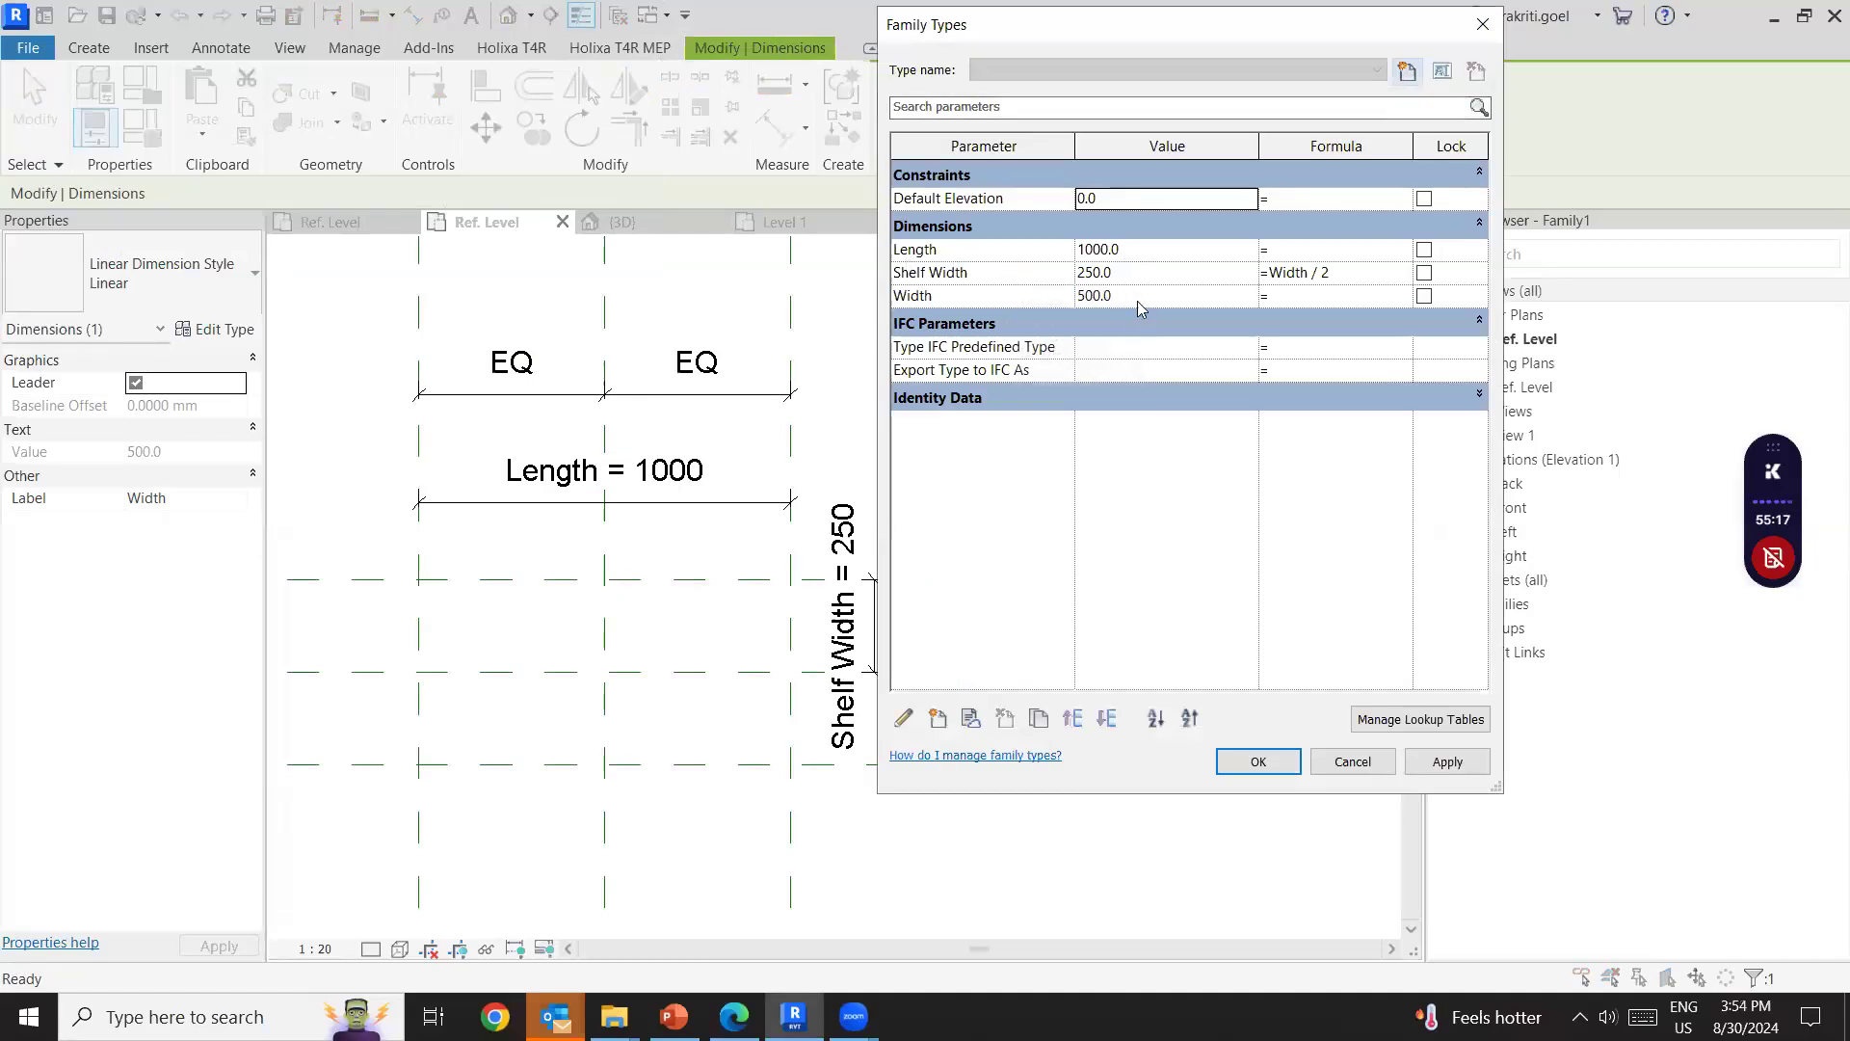
pyautogui.moveTo(1075, 43); pyautogui.dragTo(1066, 42)
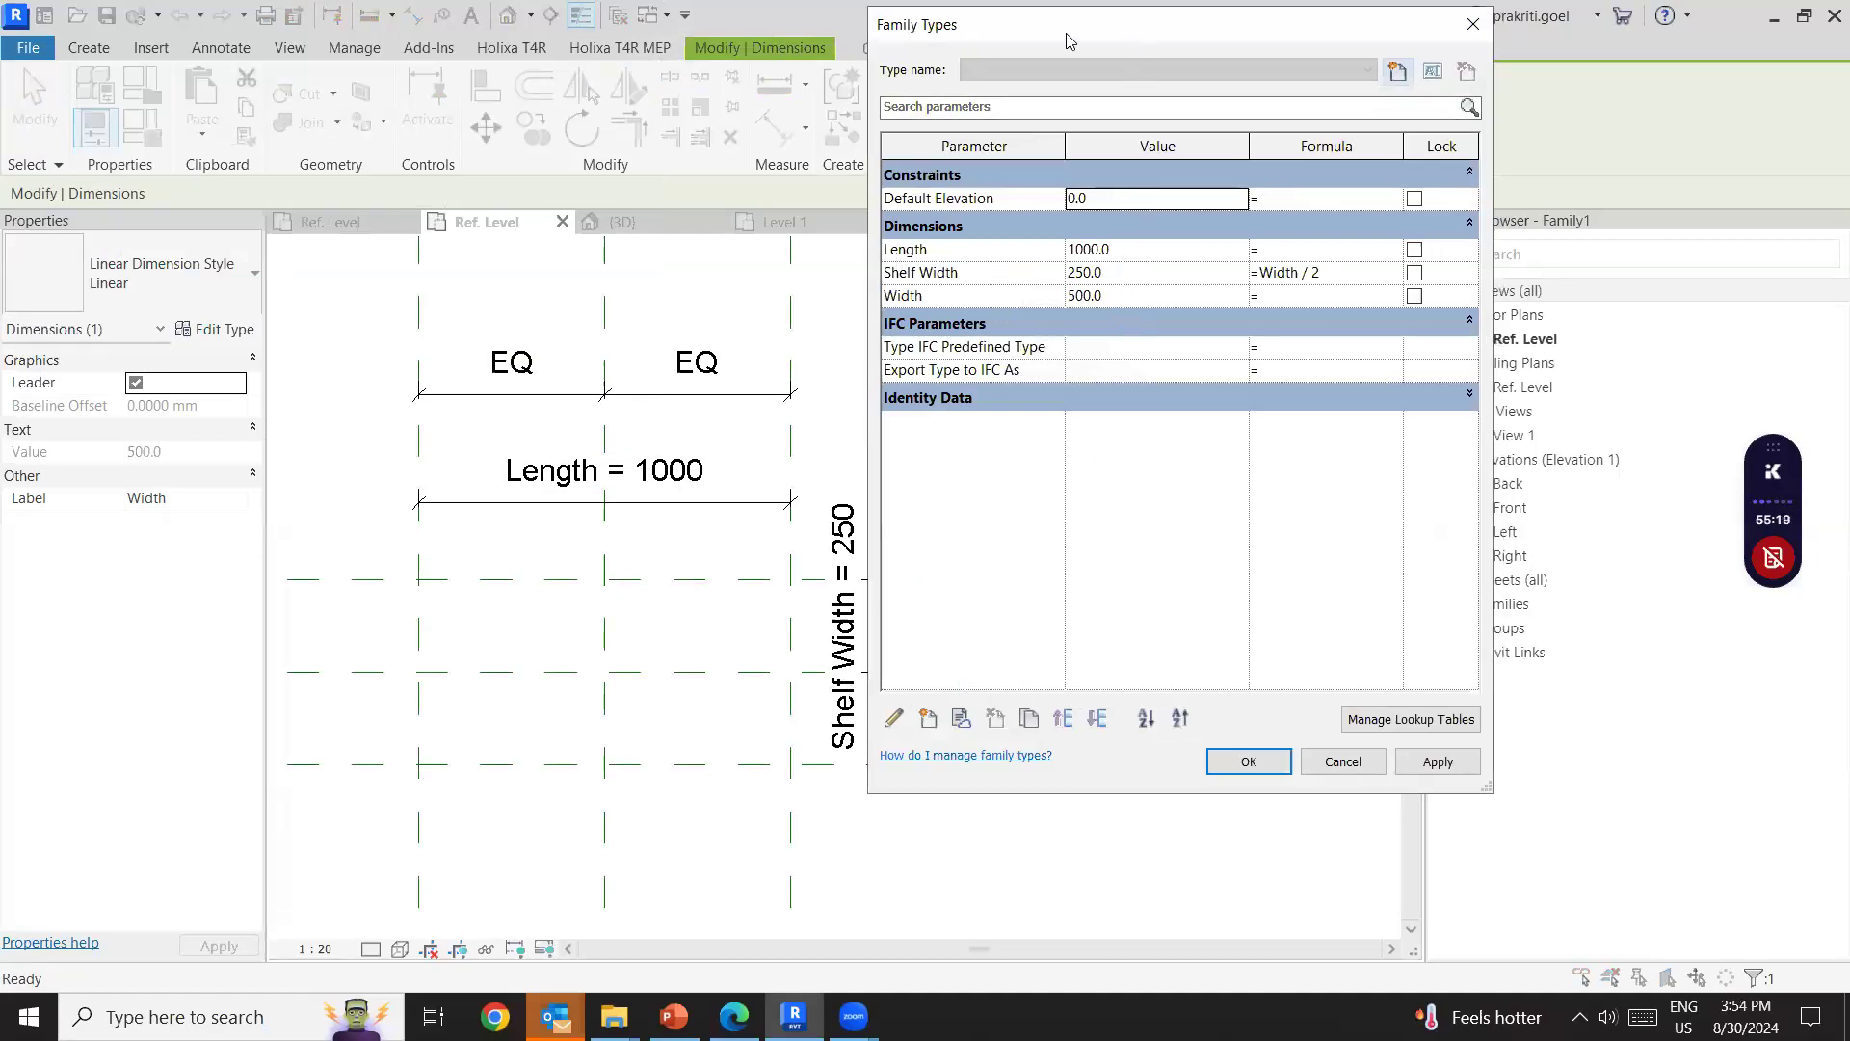
pyautogui.click(1081, 141)
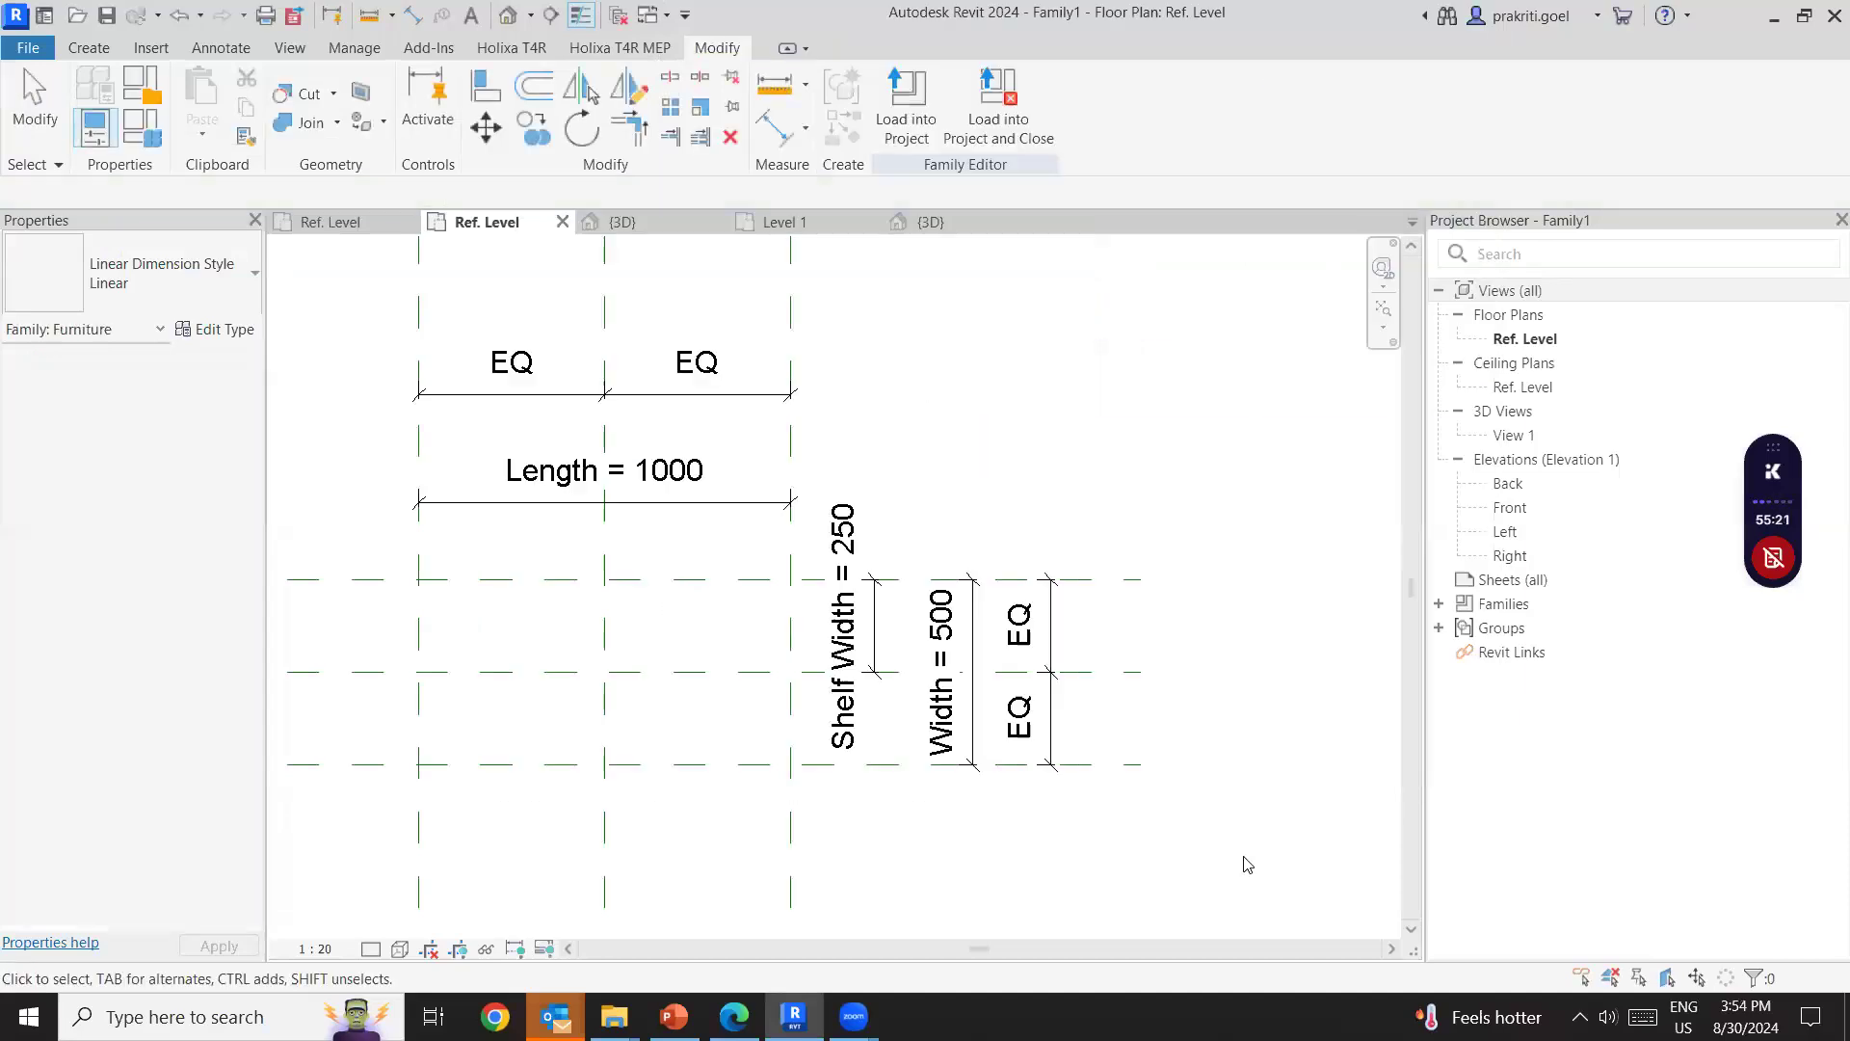